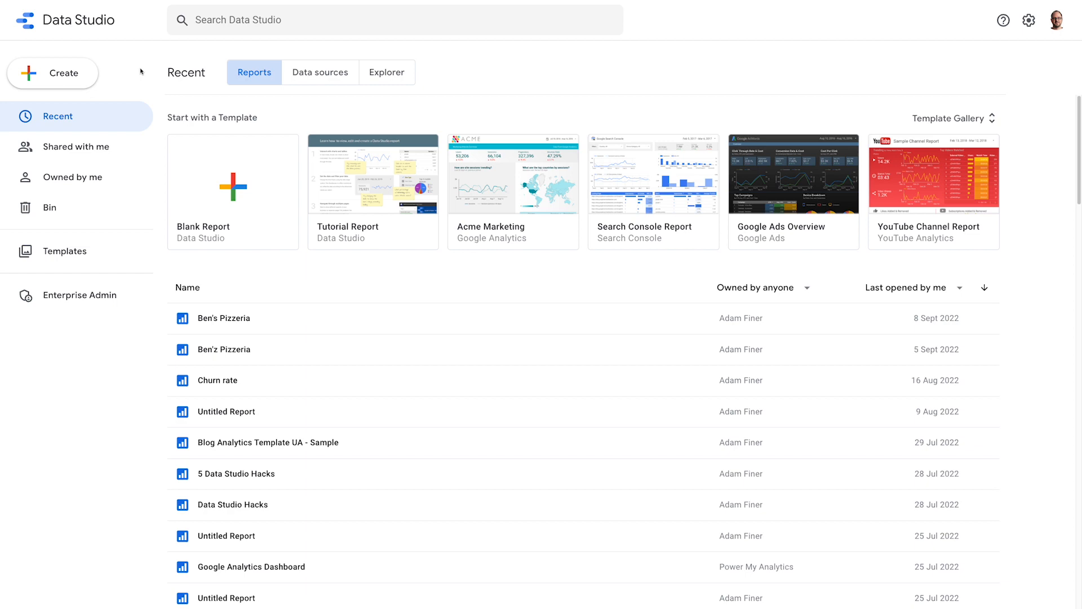
Create a new data source using the Cloud SQL for MySQL connector.
click(90, 72)
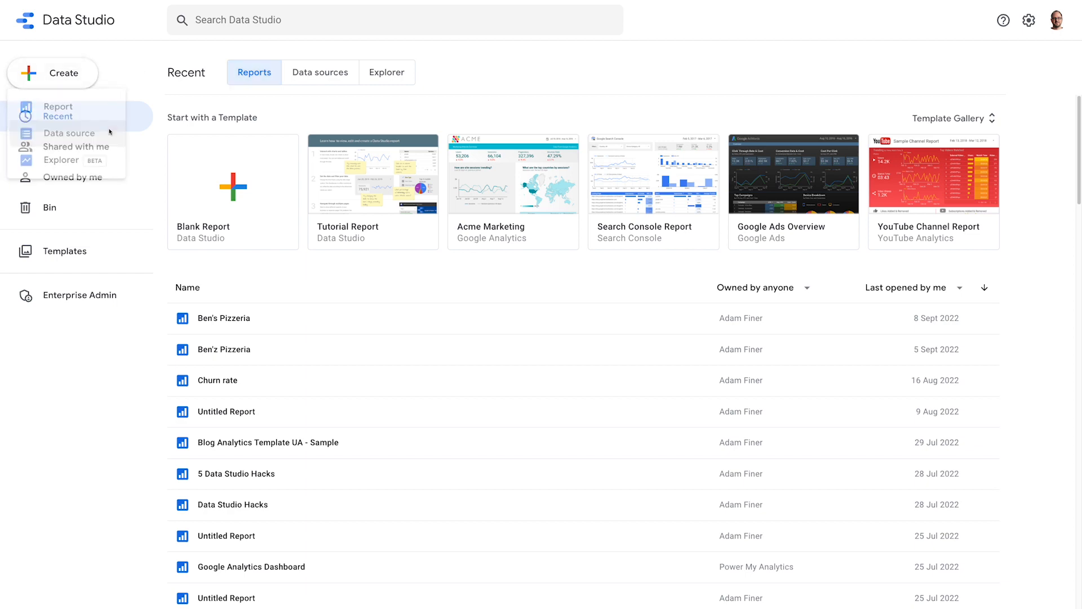
click(110, 132)
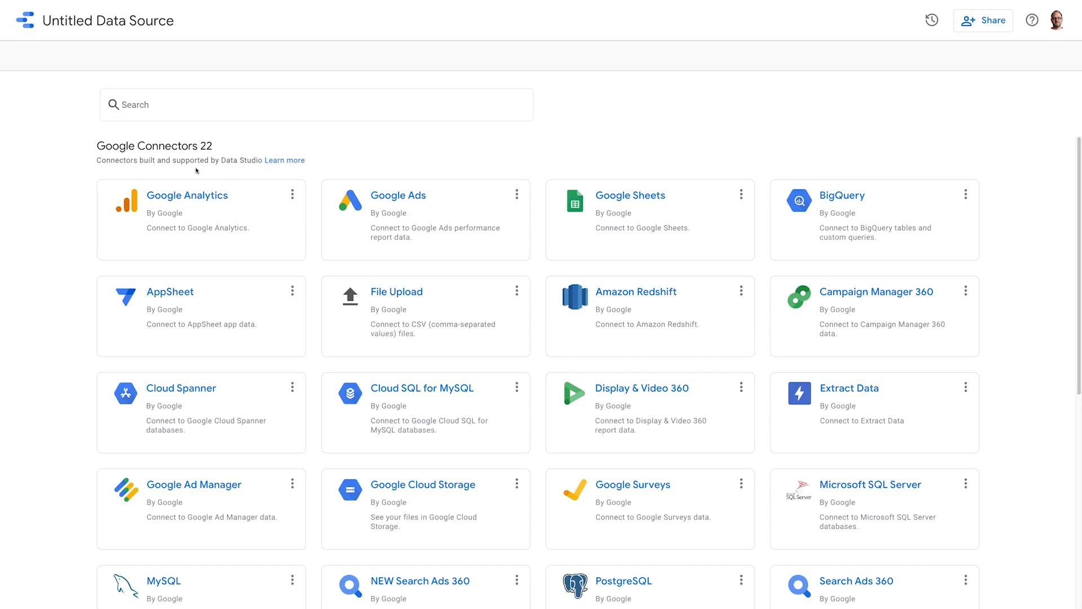
click(495, 408)
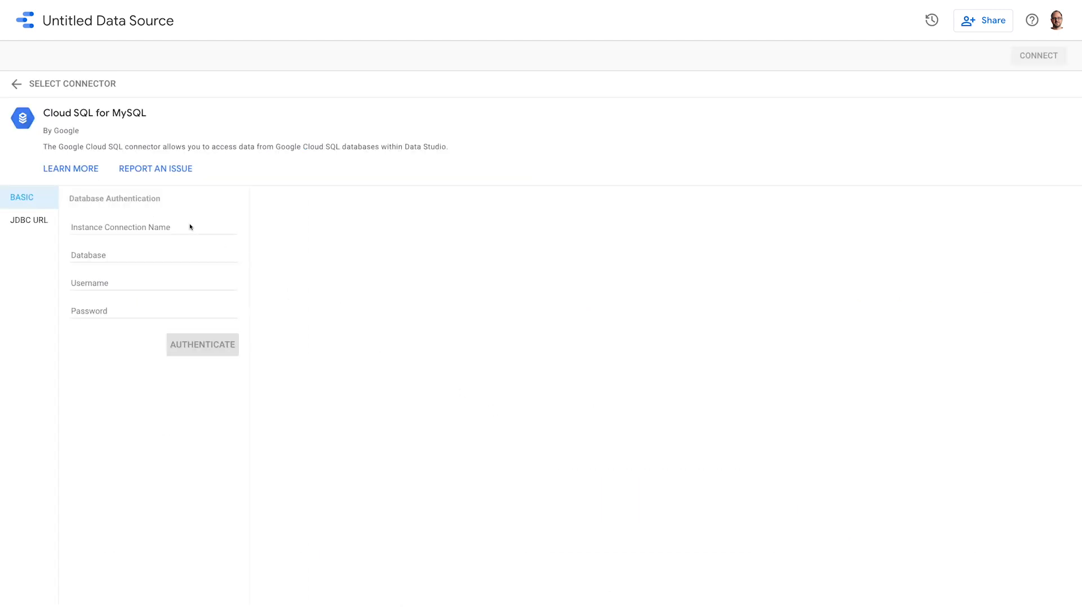
Paste the instance connection name, set the database to New_Pizza, enter the database username and password, and authenticate.
click(191, 227)
key(ctrl+v)
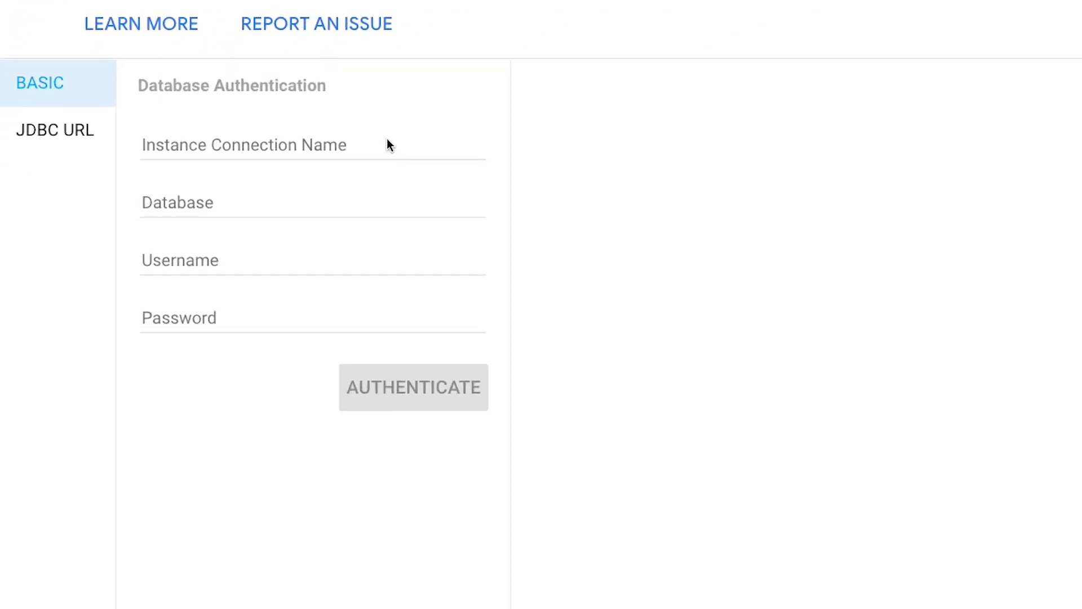
click(383, 190)
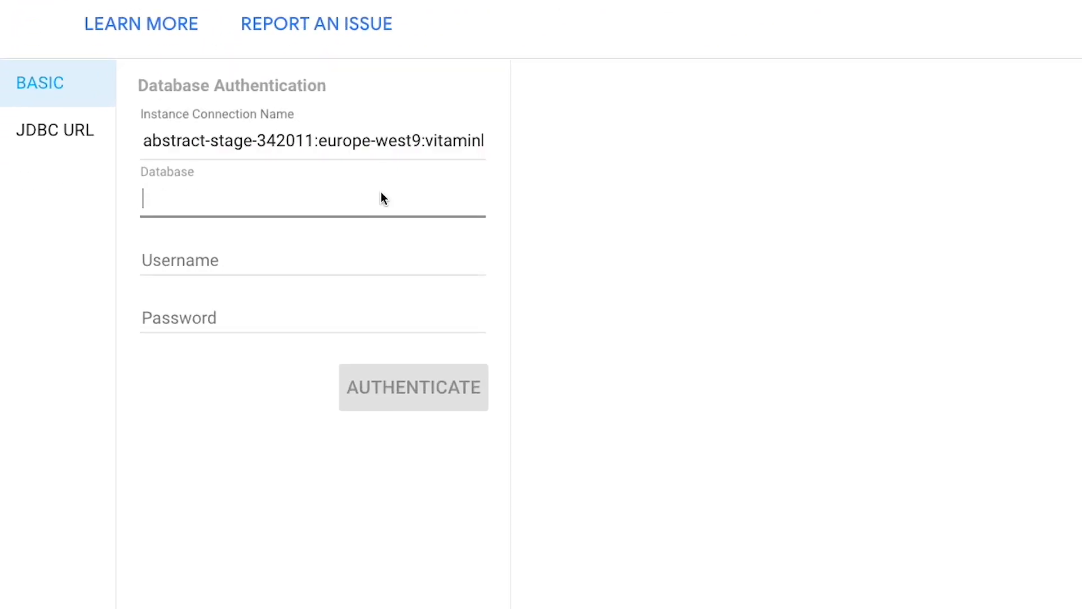
text(New_Pizza)
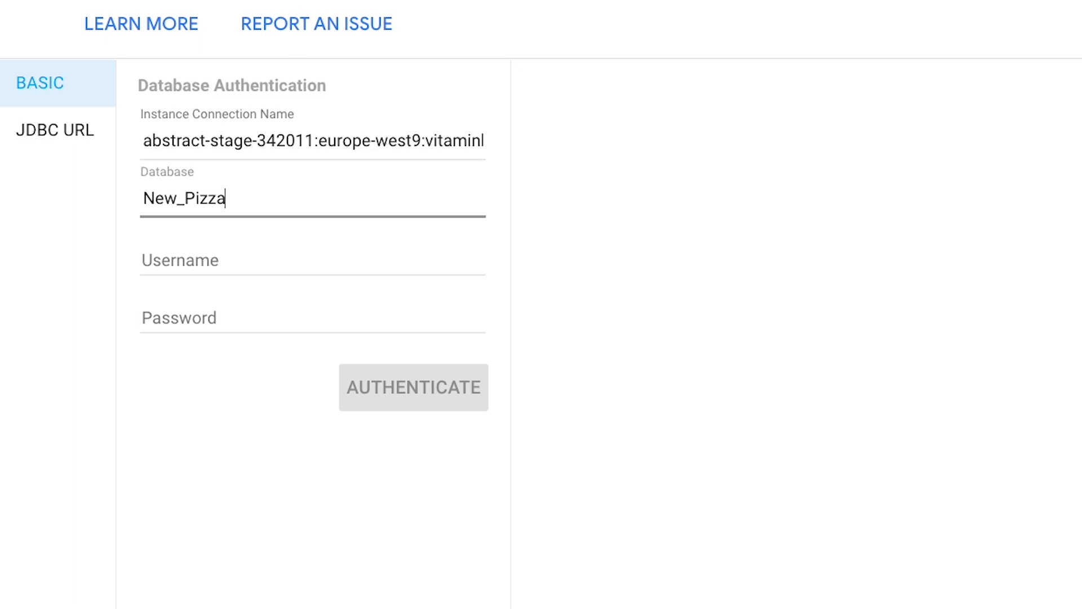
key(Tab)
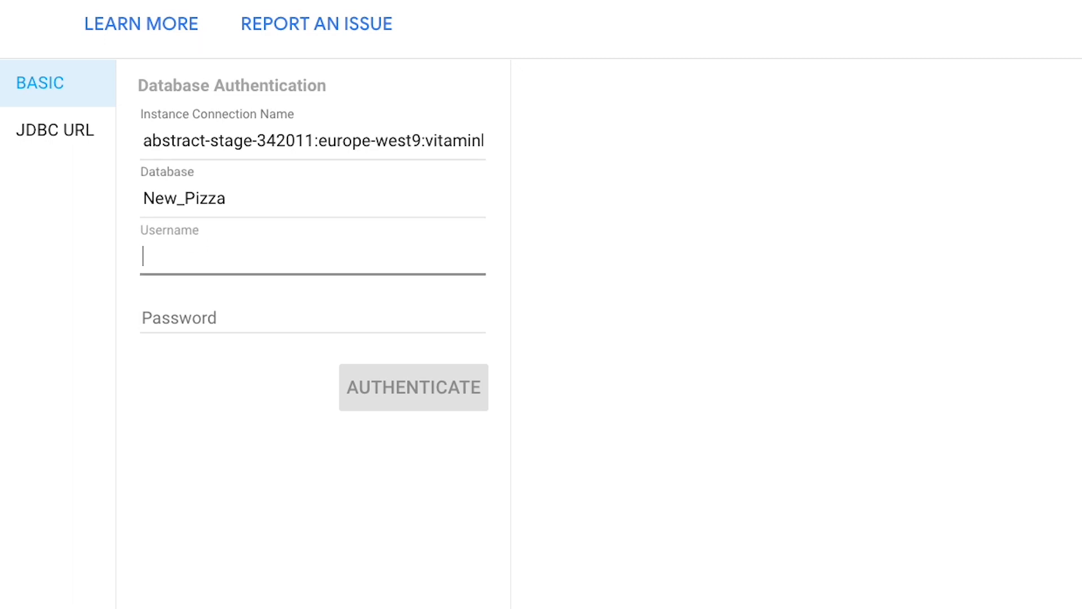
text(adam)
key(Tab)
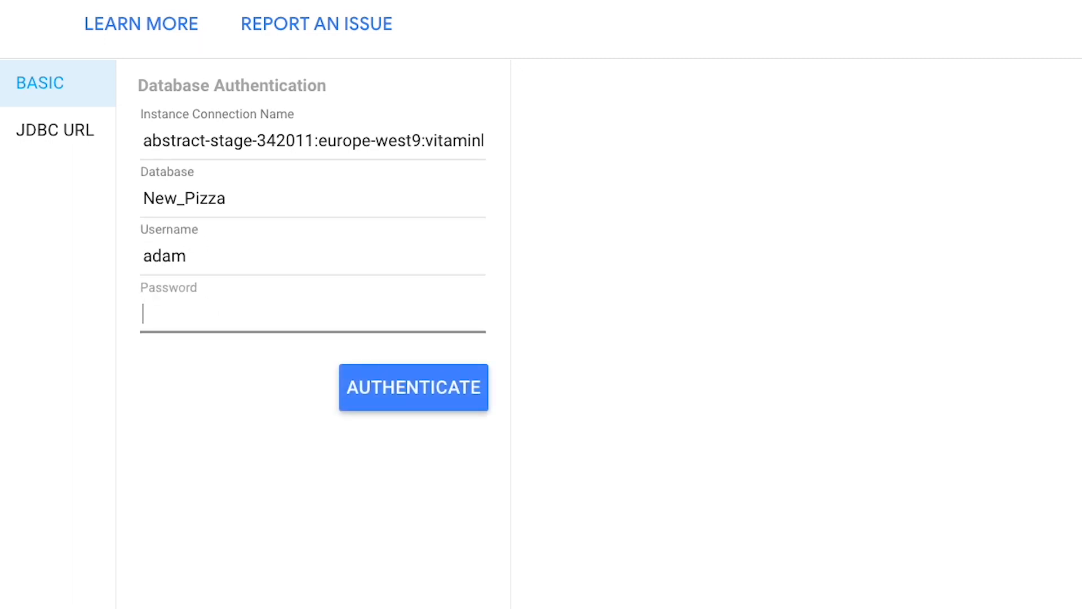
key(ctrl+v)
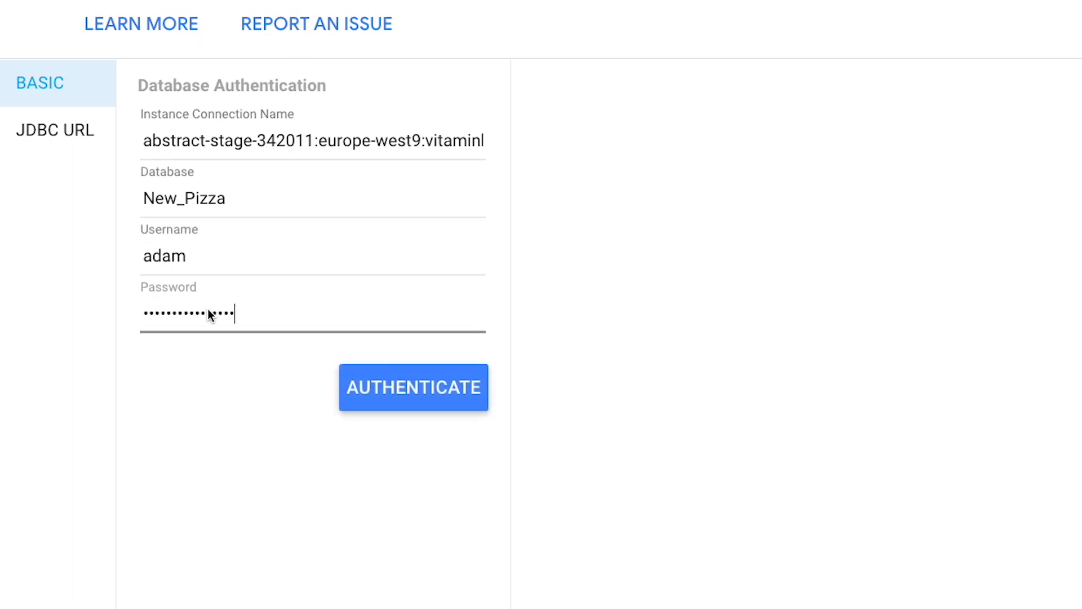
click(414, 398)
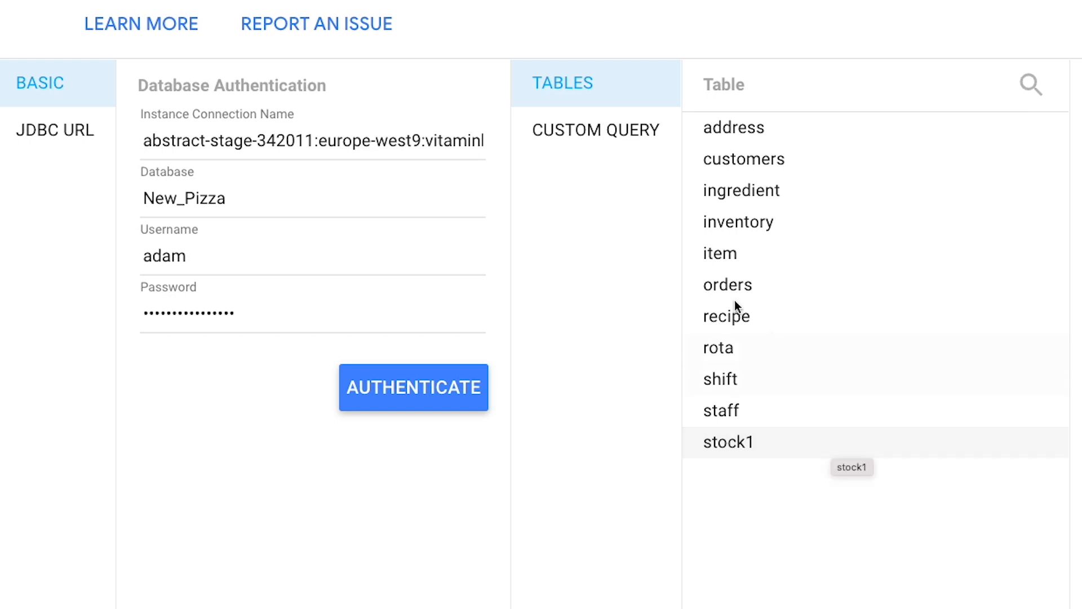
Choose a custom query for the connection, switch to the text editor and copy the entire SQL query from orders_query.txt.
click(598, 139)
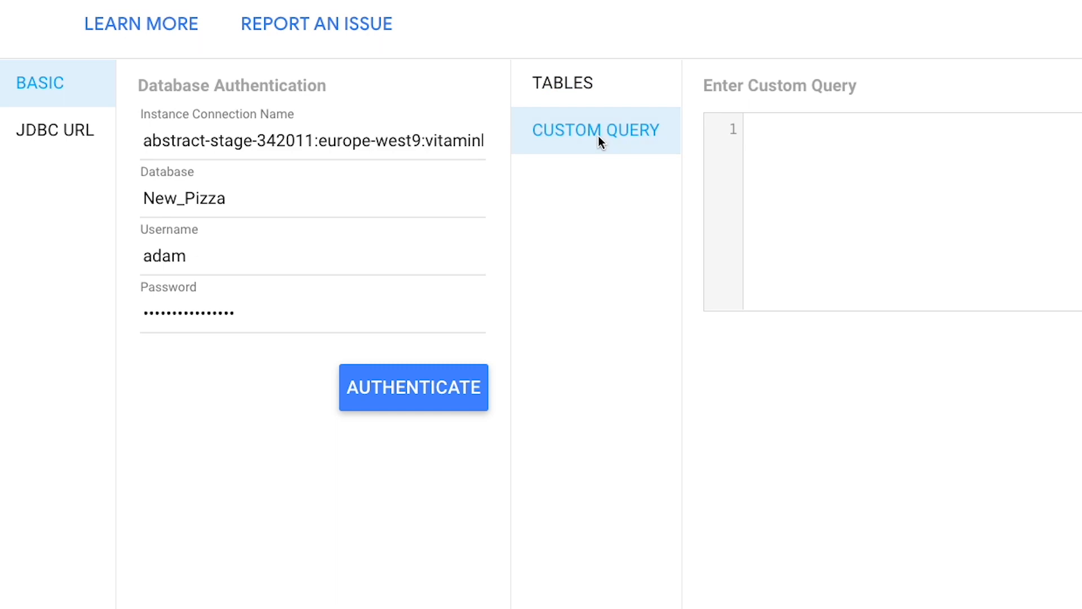
key(super+Tab)
key(super+Tab)
key(super+Tab)
key(super+Tab)
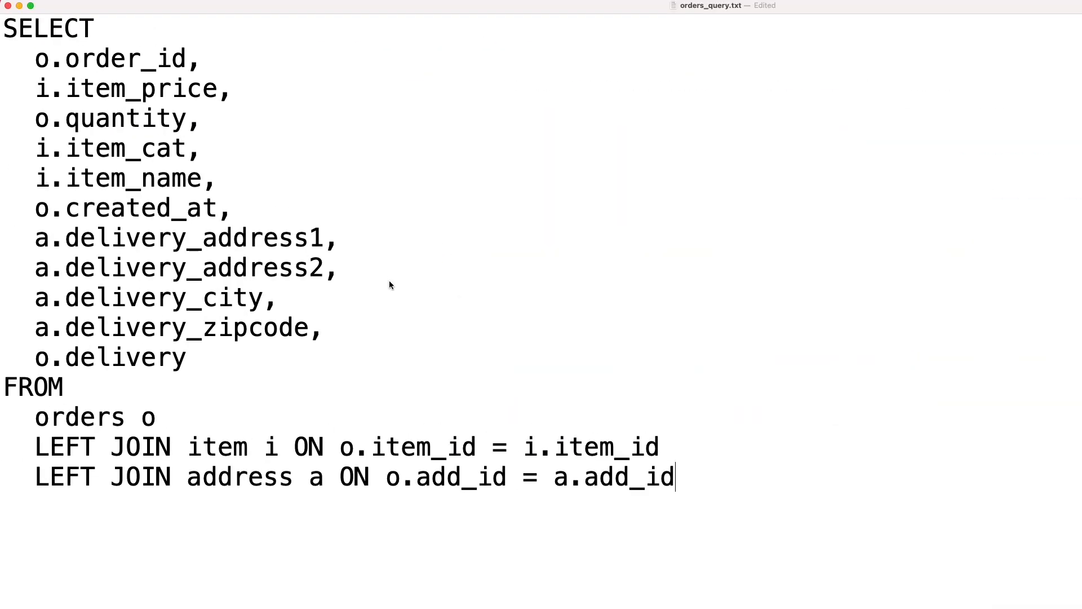
click(388, 280)
key(super+a)
key(super+c)
Return to Chrome, paste the copied SQL into the custom query and connect the data source.
key(super+Tab)
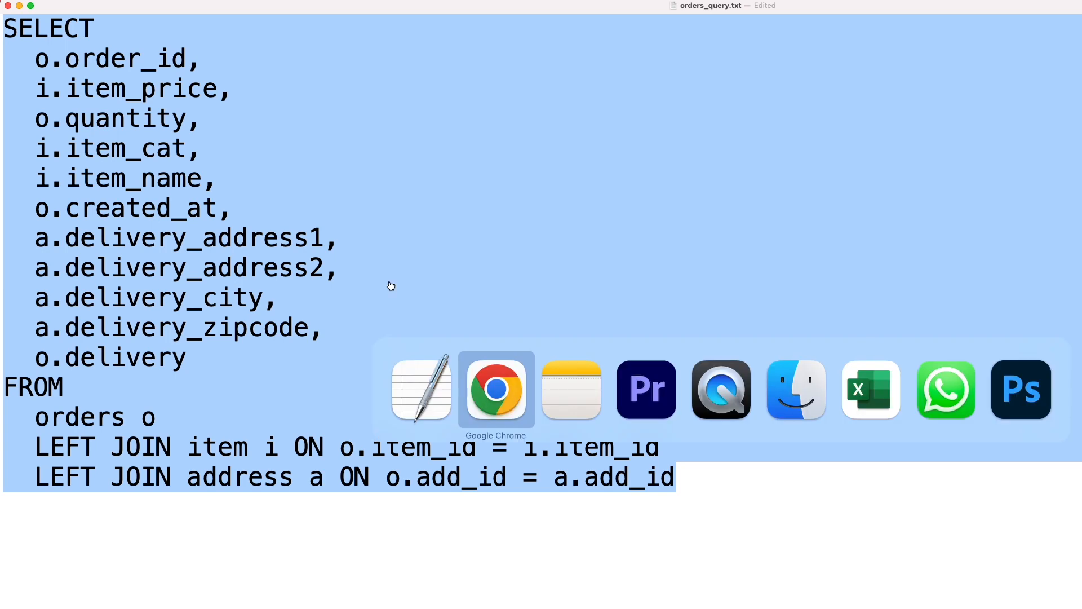
key(super+v)
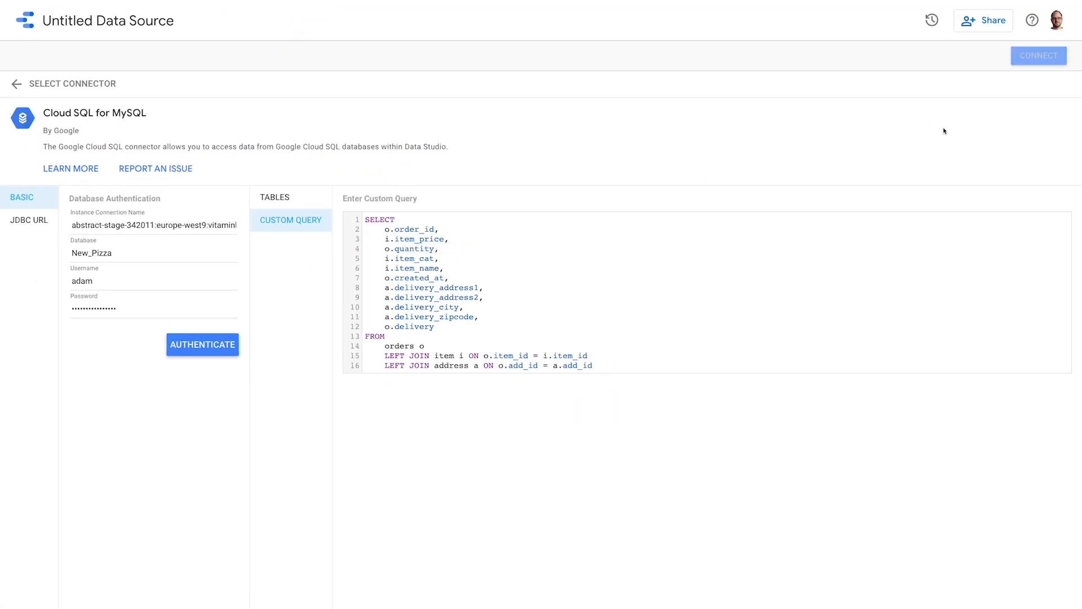
click(1037, 57)
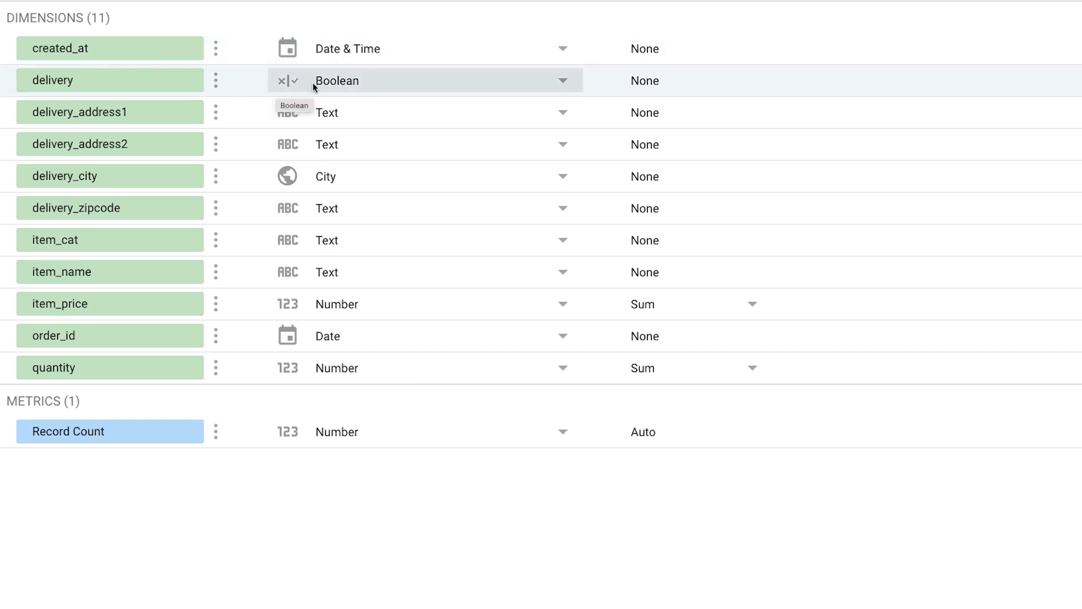
Change the data type of the delivery_address1 field to the geographic type Address.
click(328, 109)
mouse_move(401, 285)
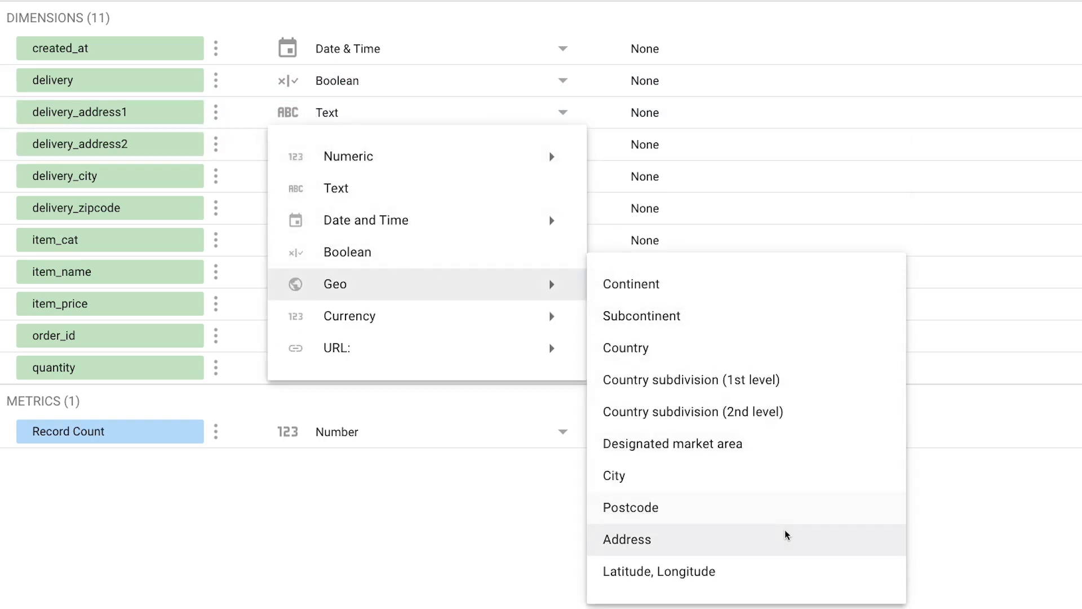
click(787, 537)
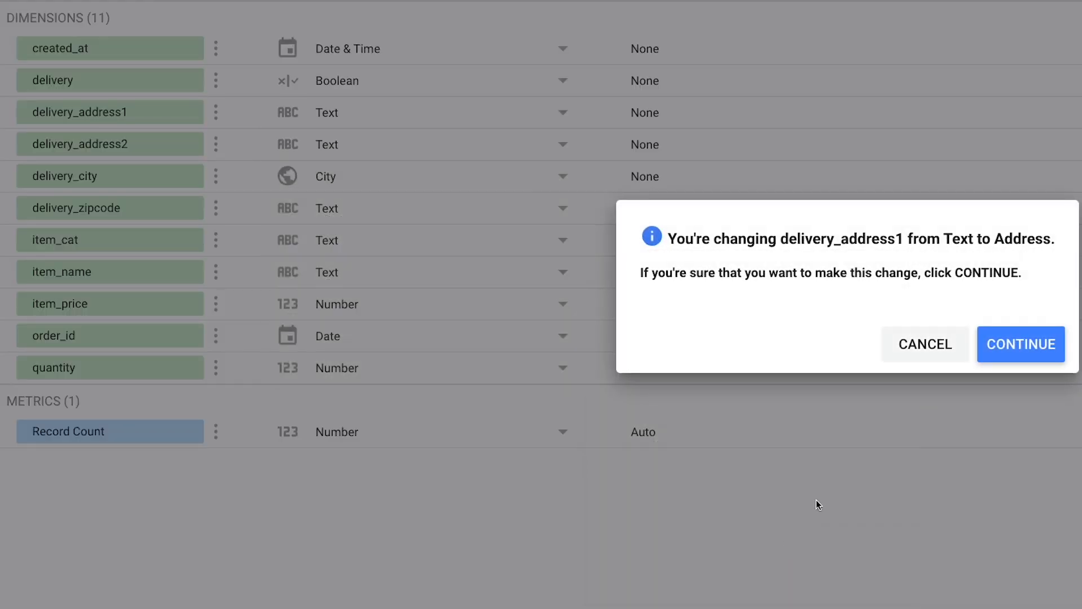
click(1002, 350)
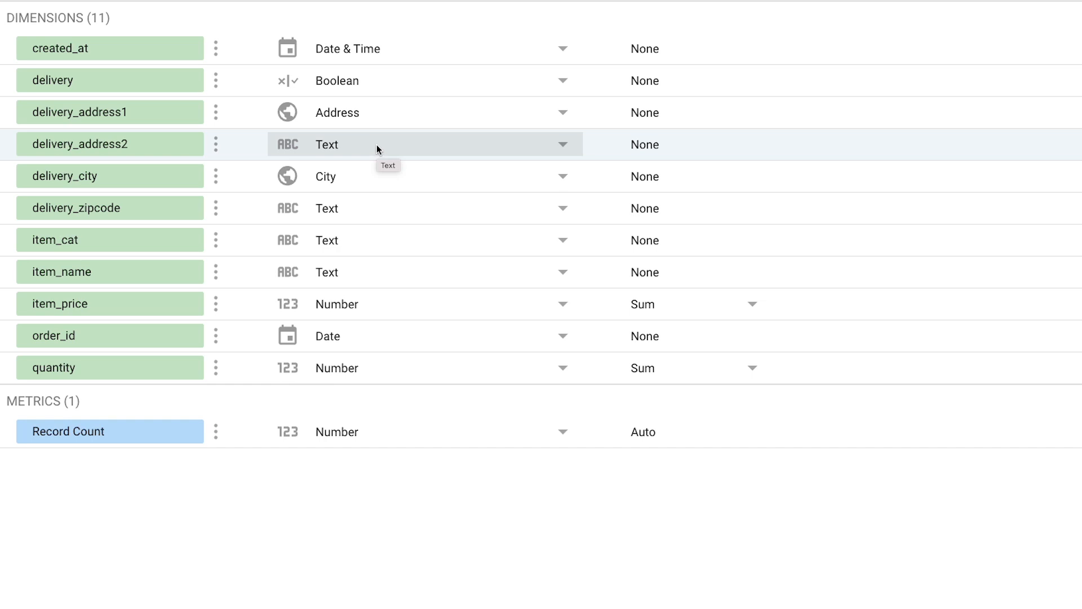
Change the data type of the delivery_zipcode field to the geographic type Postcode.
click(425, 205)
mouse_move(506, 393)
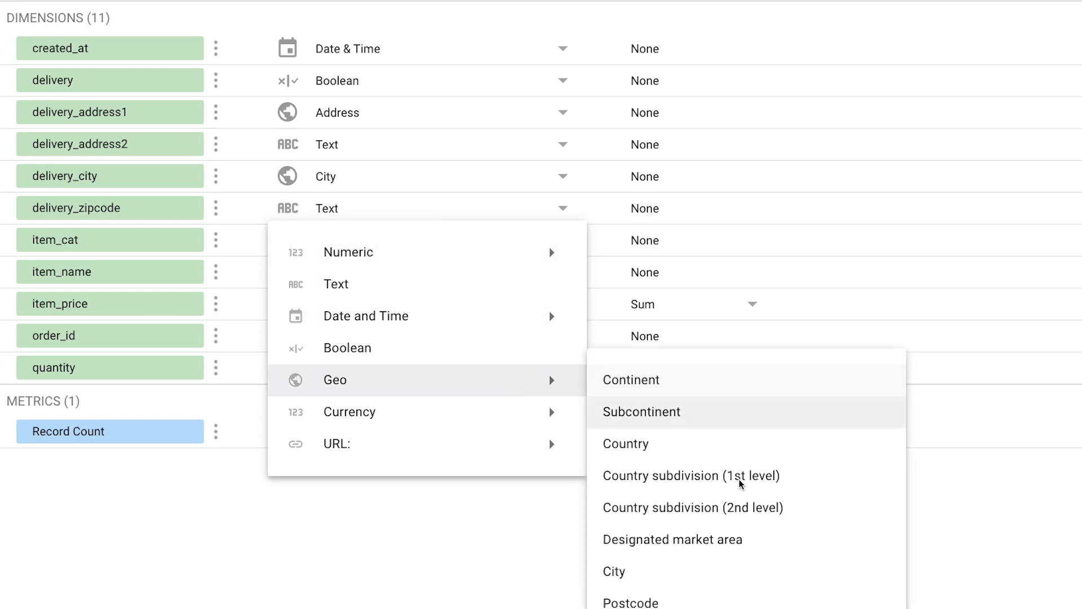
click(721, 601)
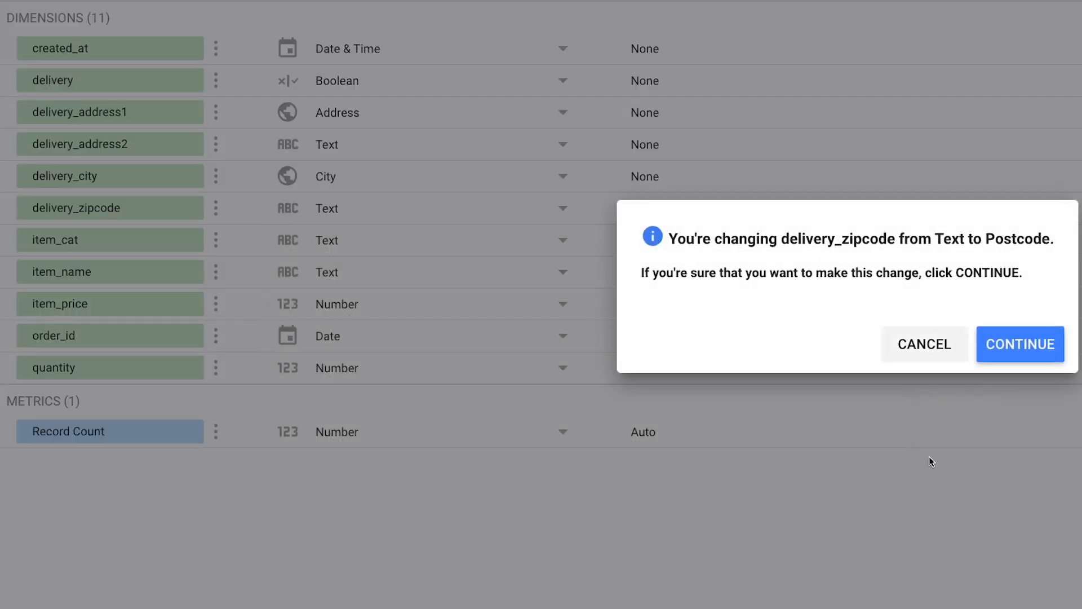
click(1009, 337)
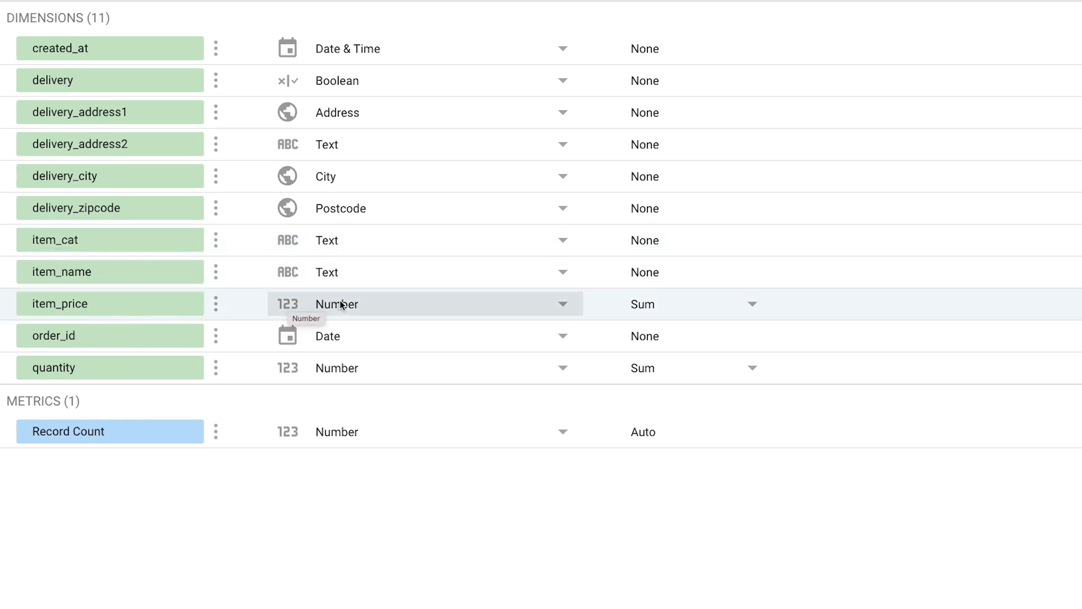
Set the item_price field's type to the currency USD - US Dollar ($) and the order_id field's type to Text.
click(373, 299)
mouse_move(492, 501)
scroll(620, 527, down, 10)
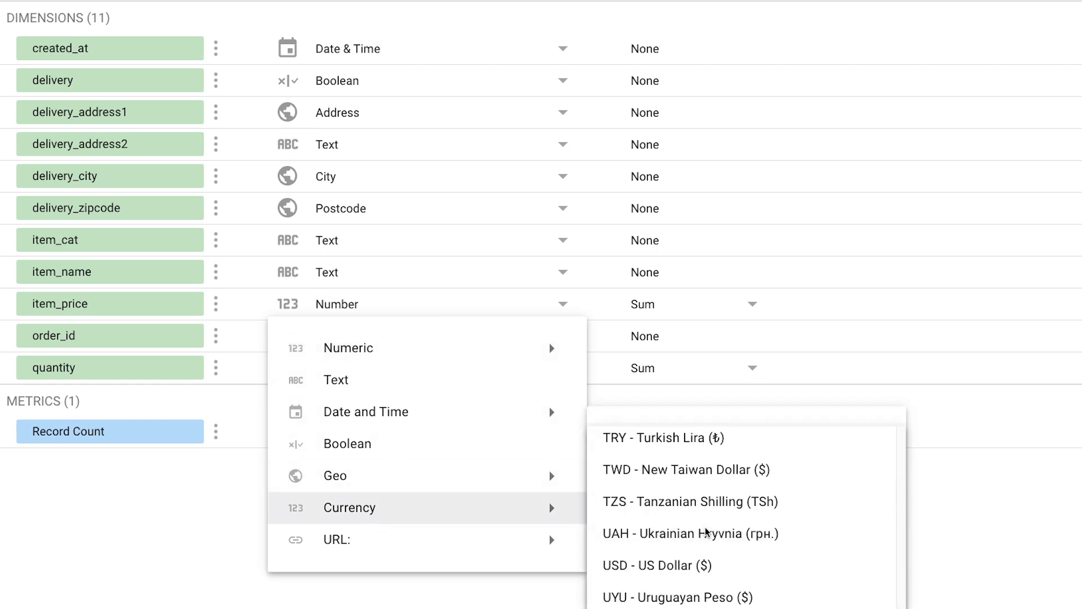
click(734, 575)
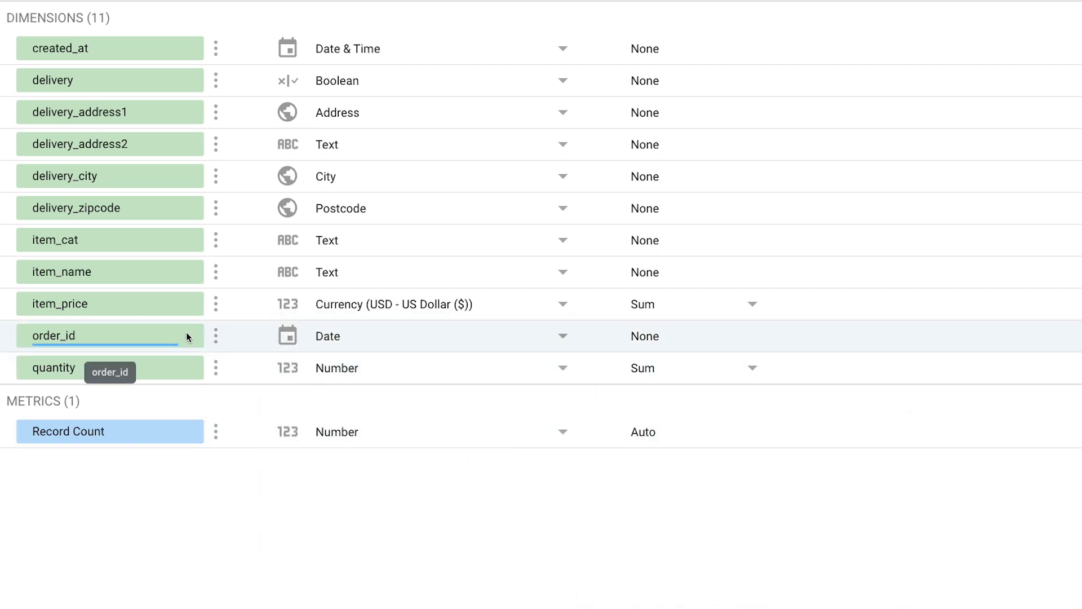
click(563, 337)
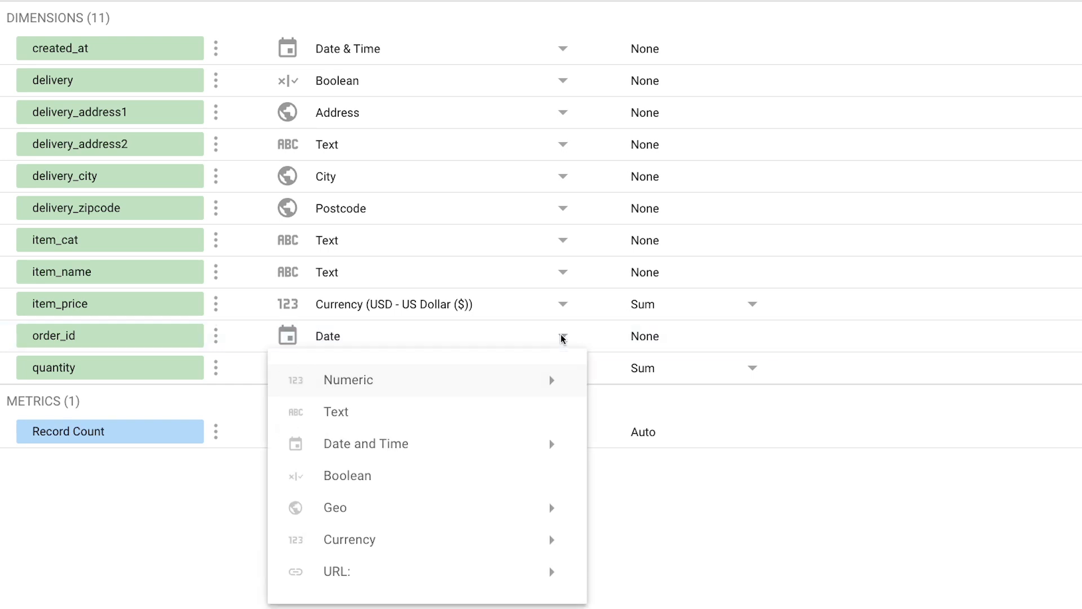
click(442, 405)
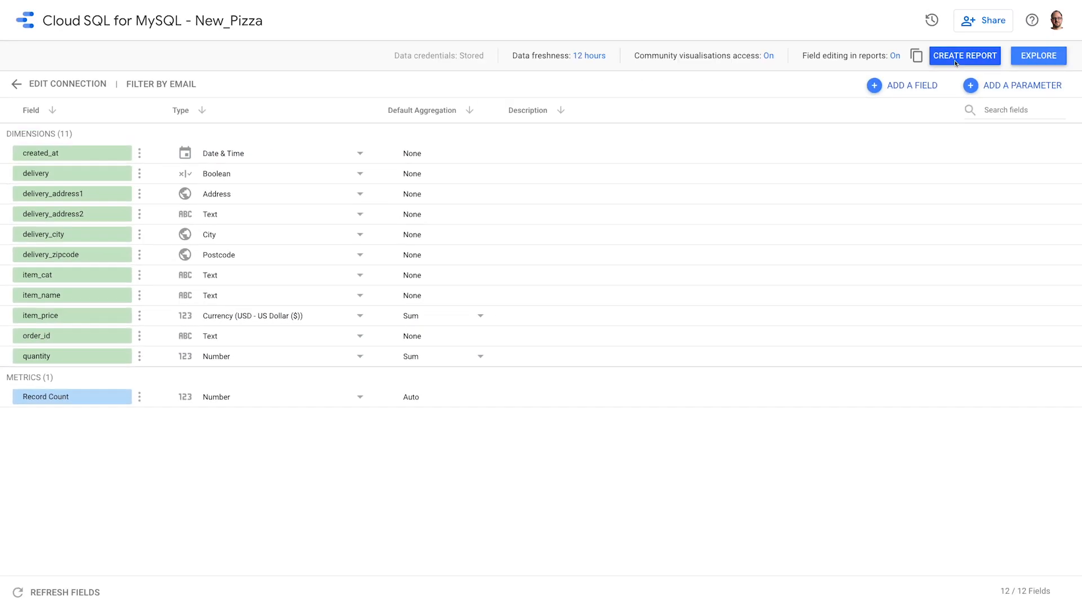
Rename the data source as "Orders data" and create a new report from it.
click(128, 25)
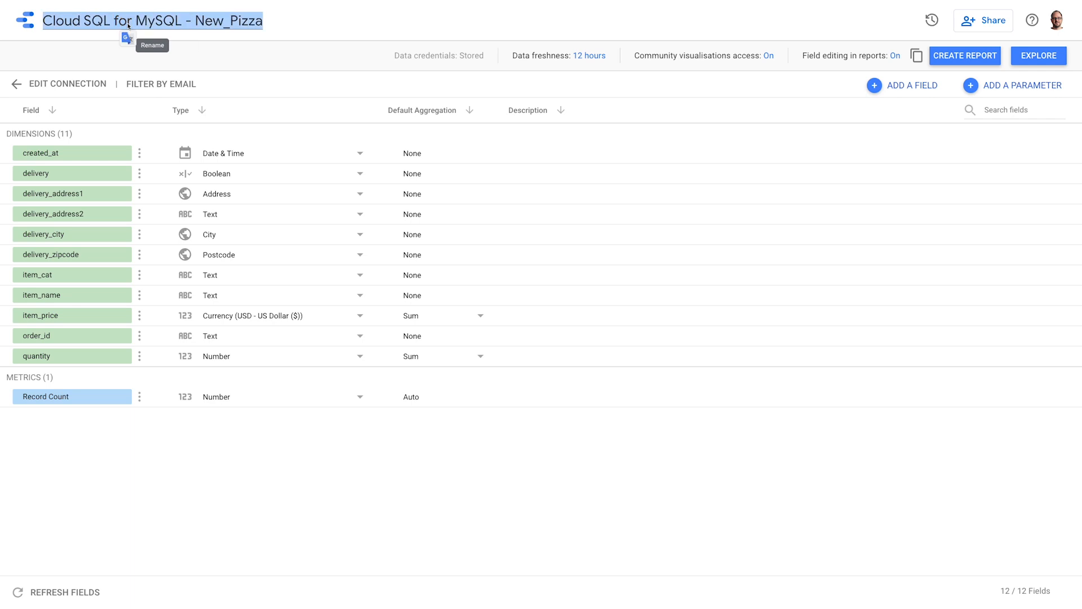
text(Orders data)
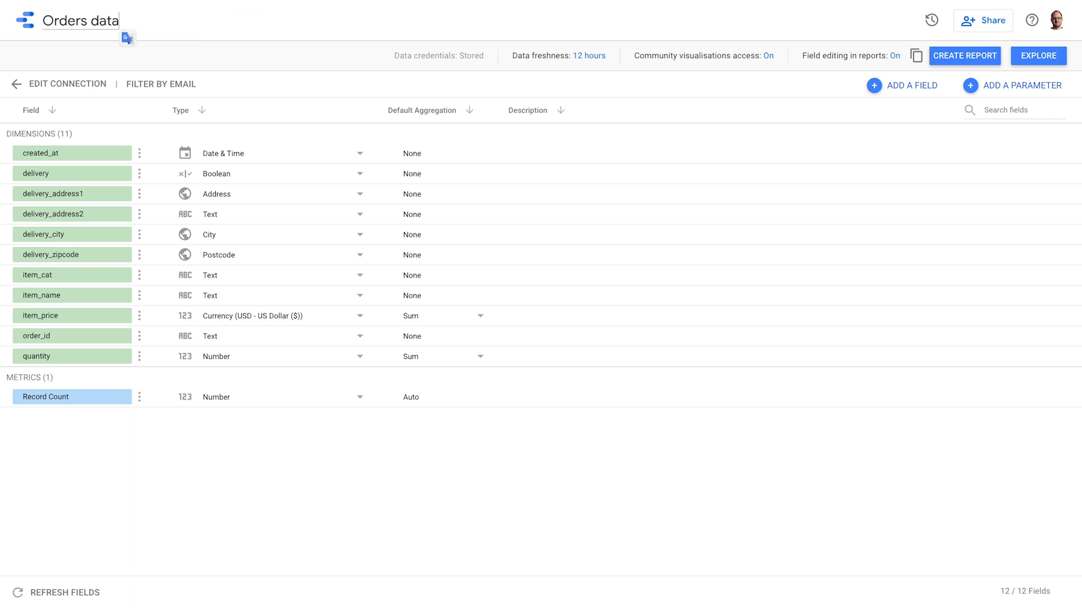
click(968, 55)
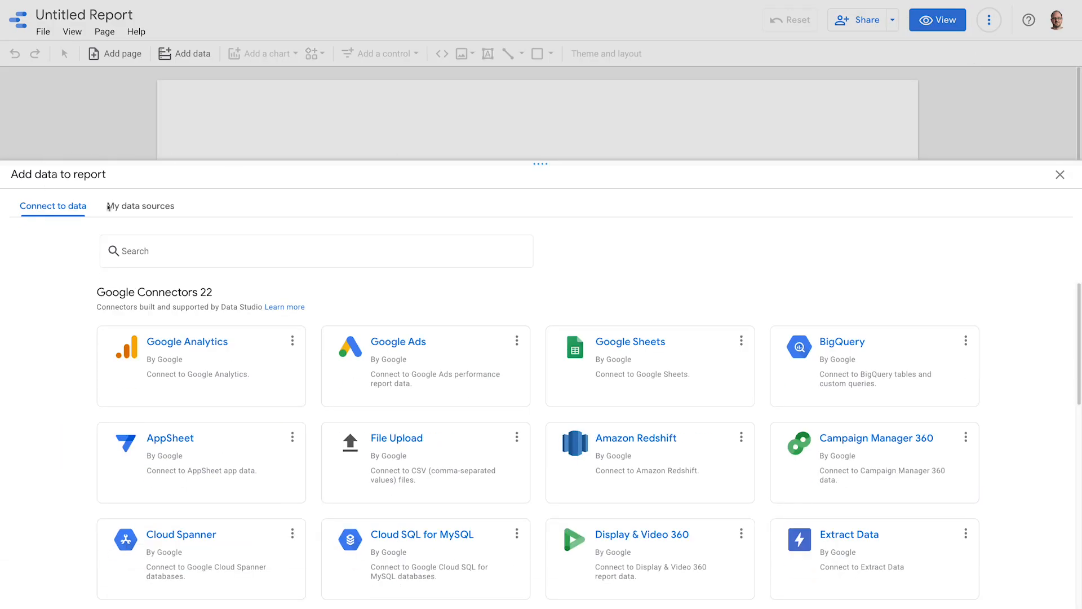
Add the existing Orders data source from the saved data sources to the report.
click(127, 209)
click(198, 326)
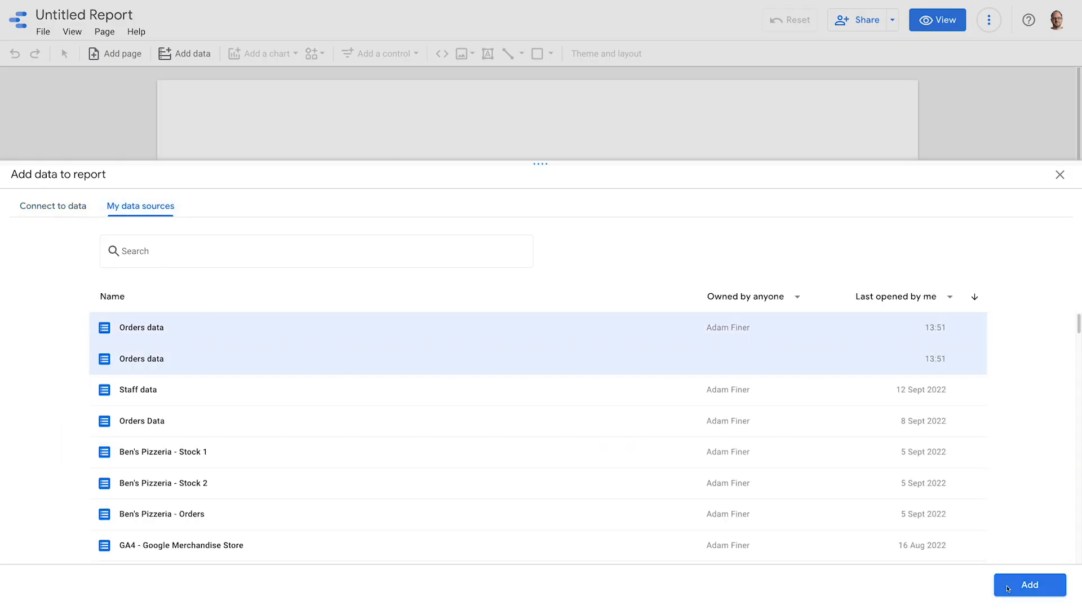
click(1049, 588)
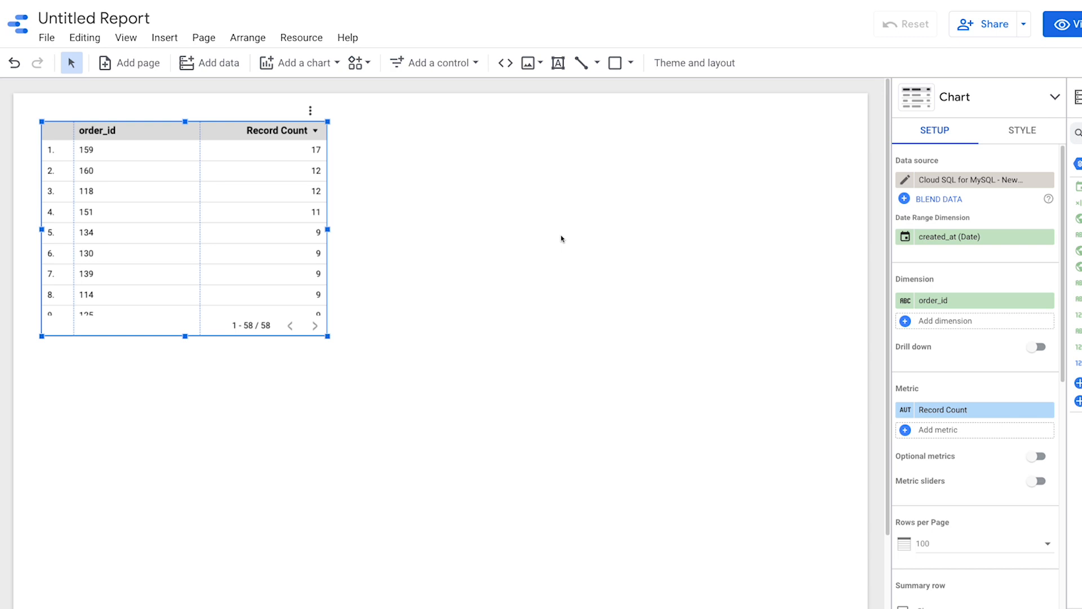
Delete the default order_id table from the report page and place a Total-style scorecard near the page's upper-left corner.
click(267, 67)
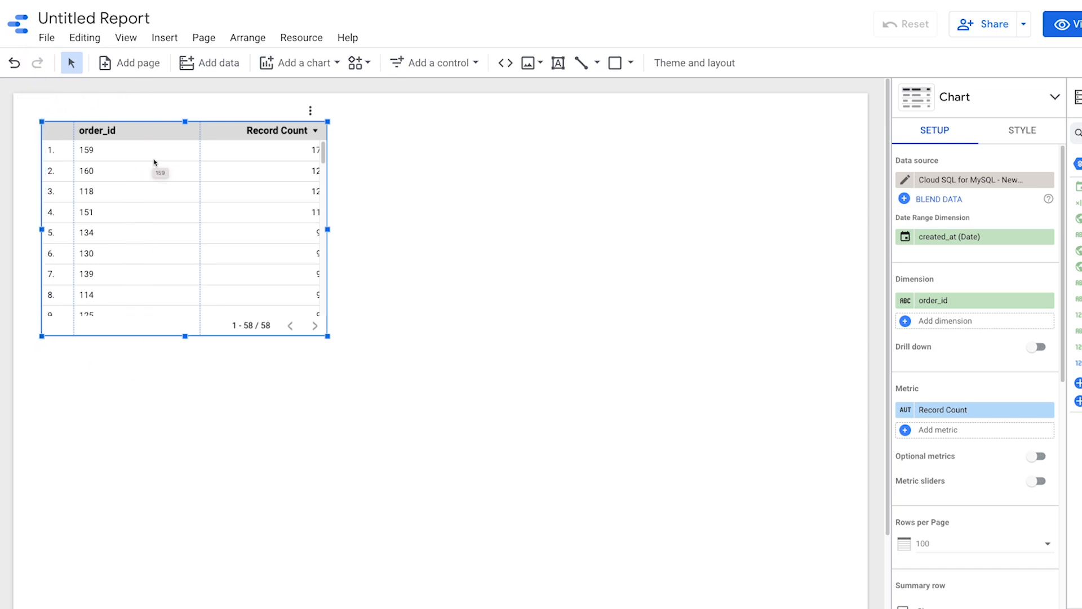
key(Delete)
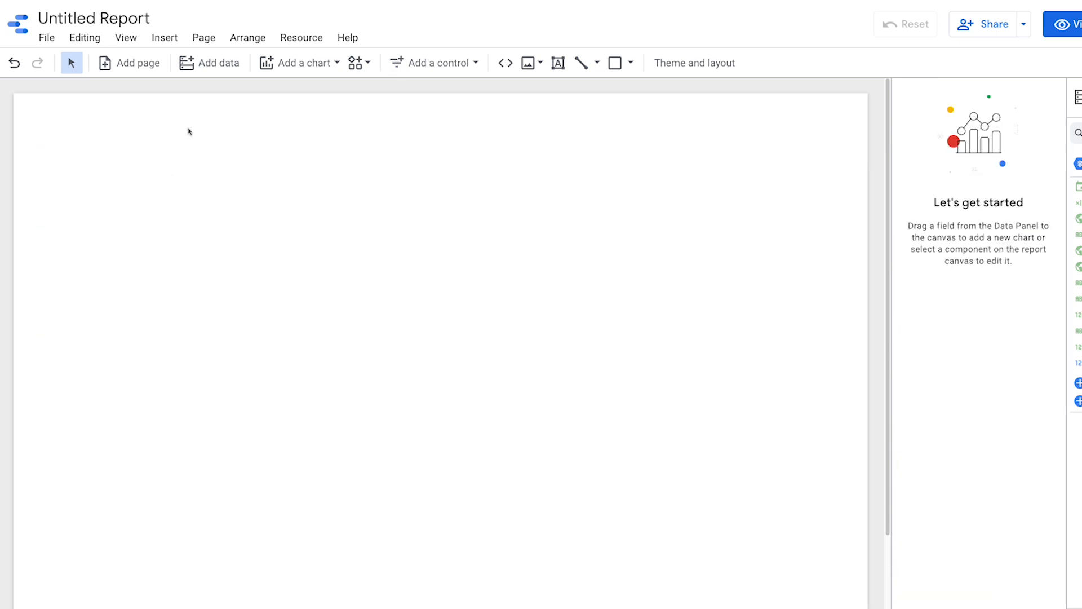
click(294, 64)
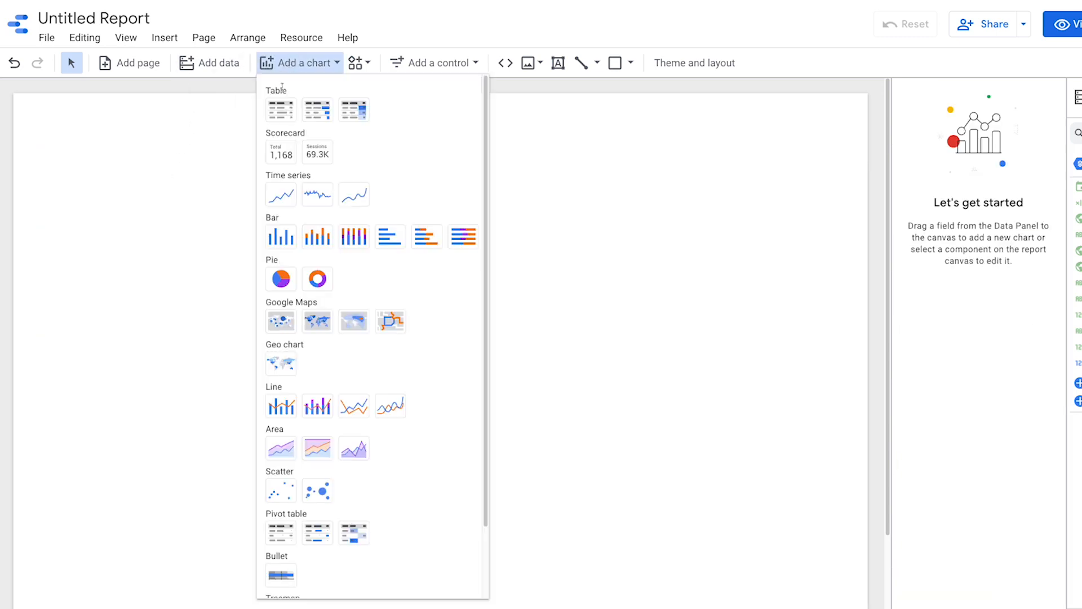
click(287, 155)
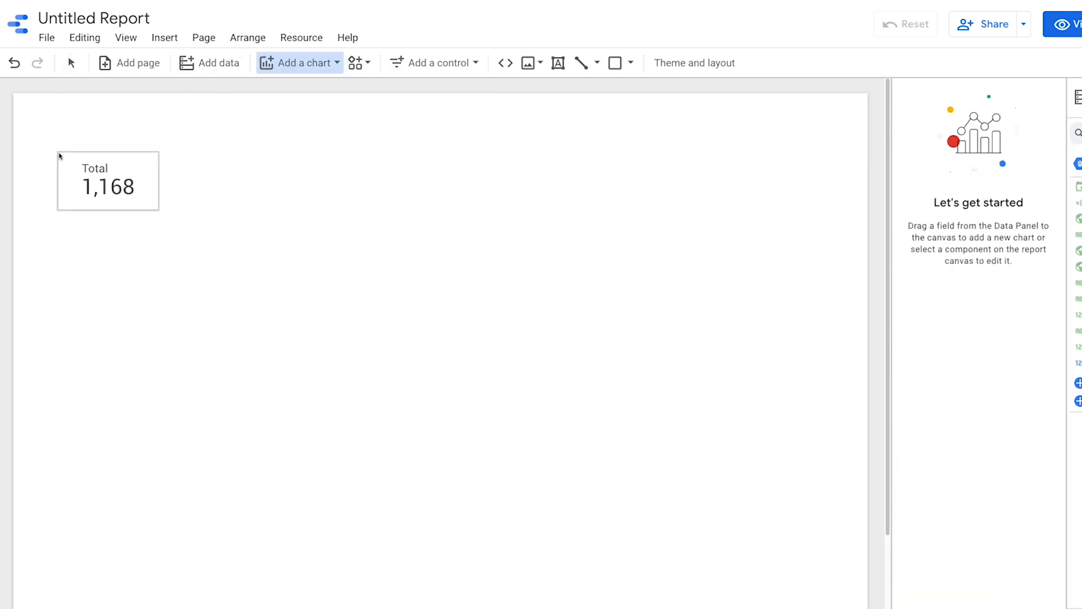
click(59, 152)
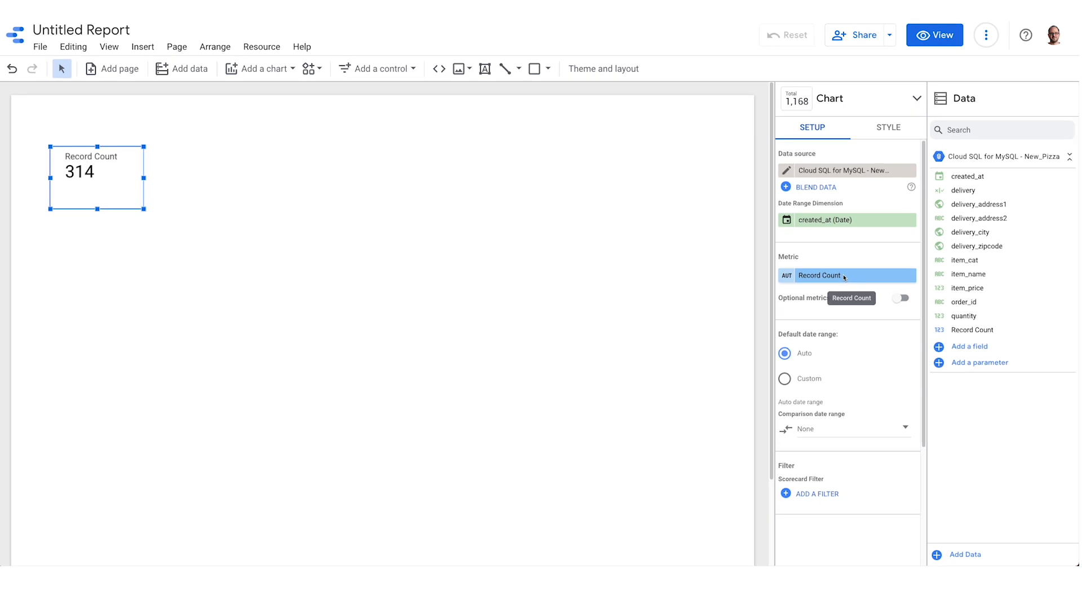
Set the scorecard's metric to order_id with Count Distinct aggregation and name it "Total Orders".
drag(981, 303, 876, 277)
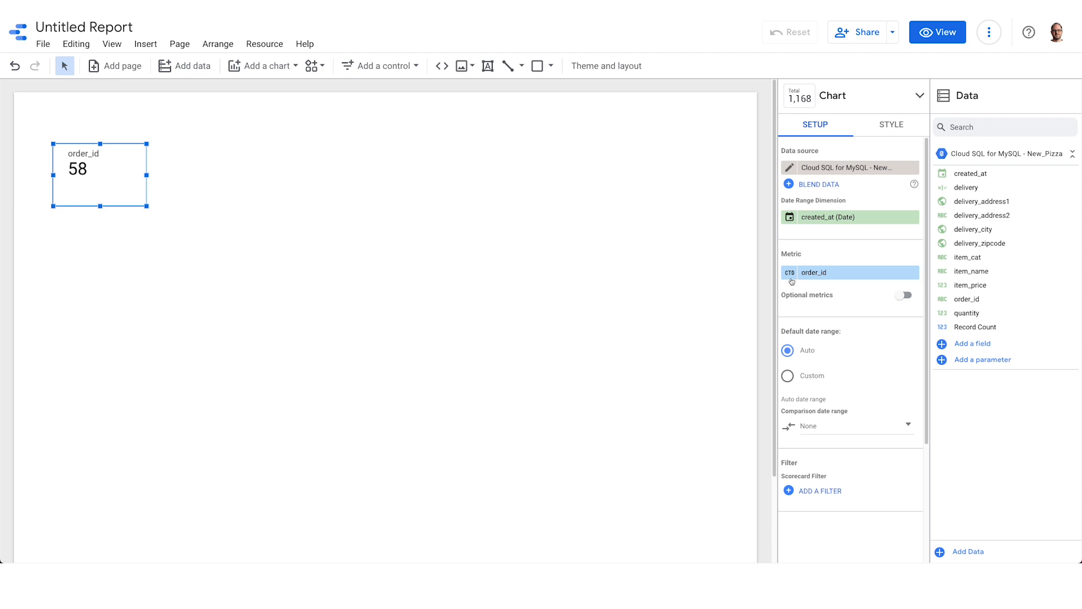
click(791, 276)
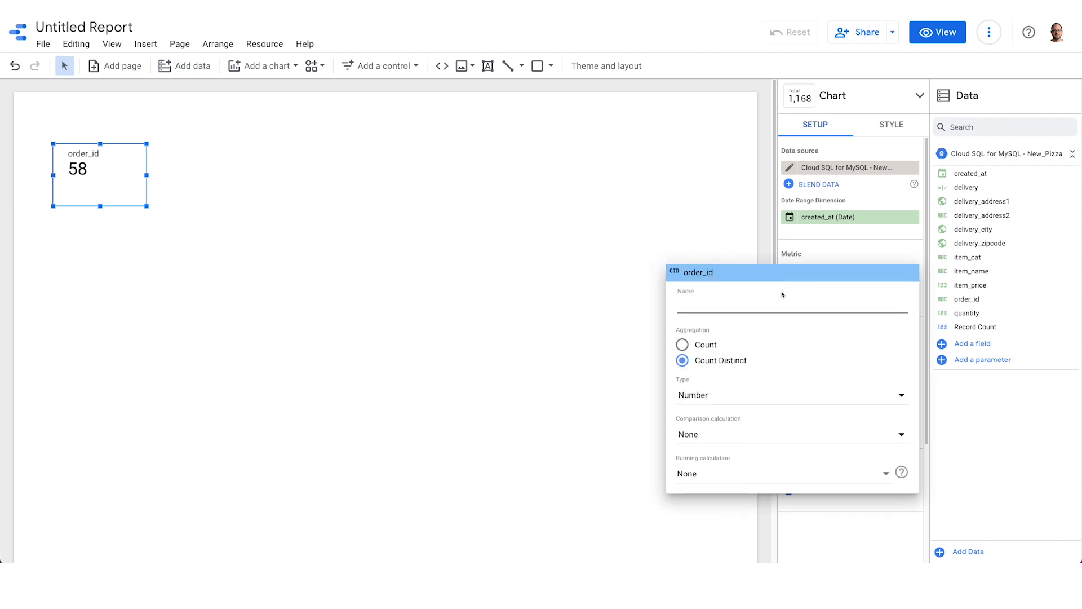
text(Total O)
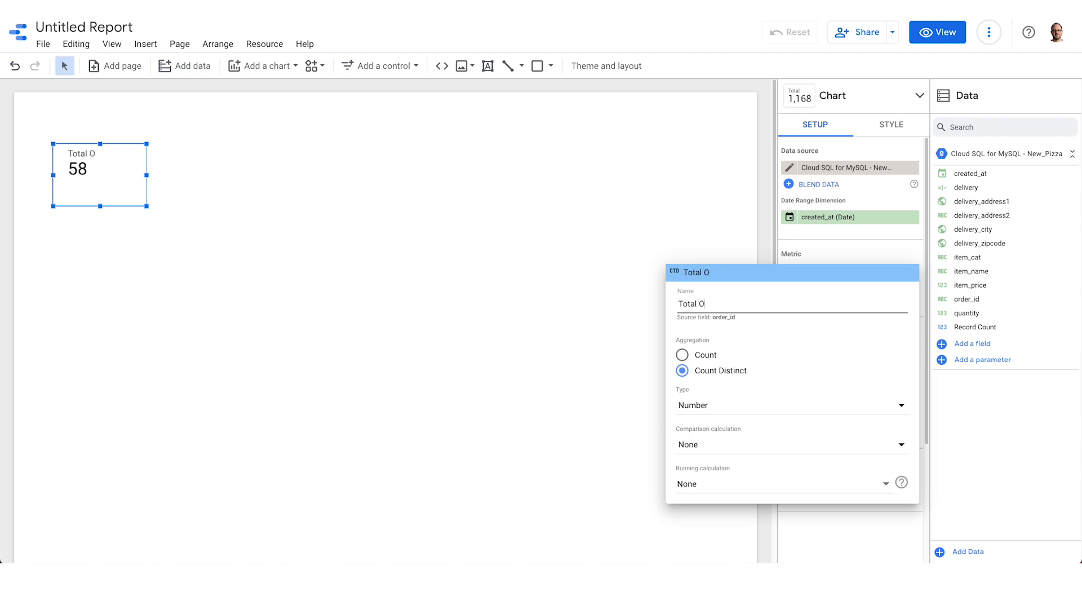
text(rders)
click(596, 329)
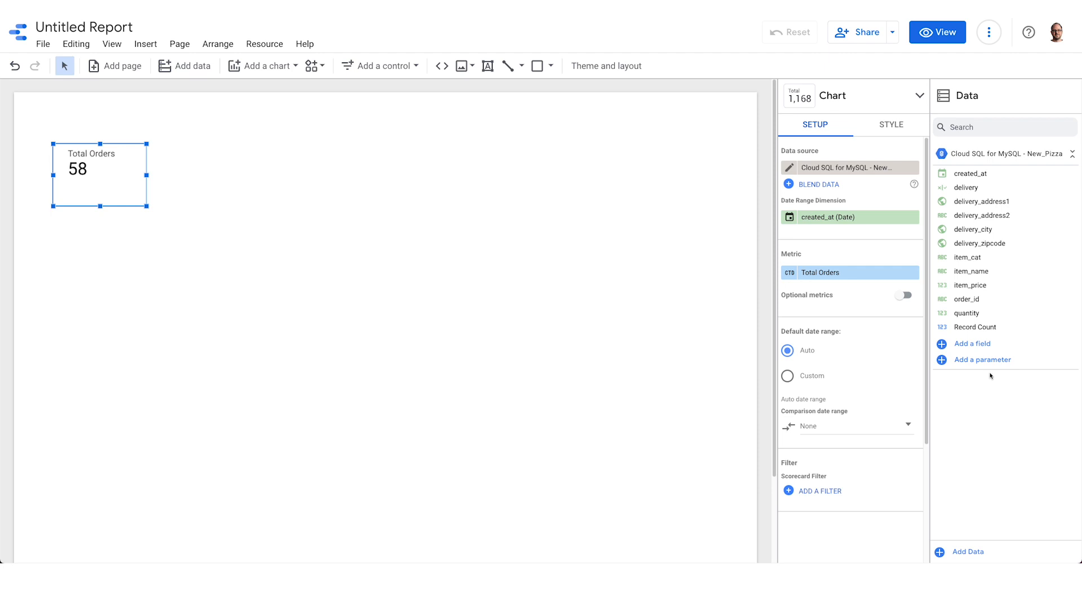
Create and save a calculated field named "Total Sales" with the formula item_price * quantity.
click(988, 344)
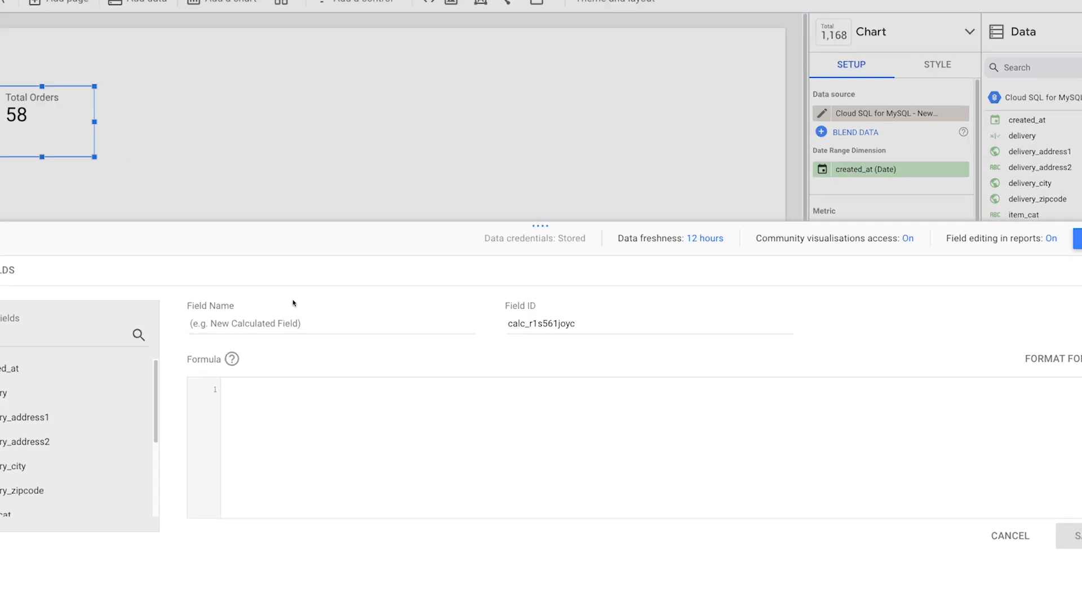
text(Total Sales)
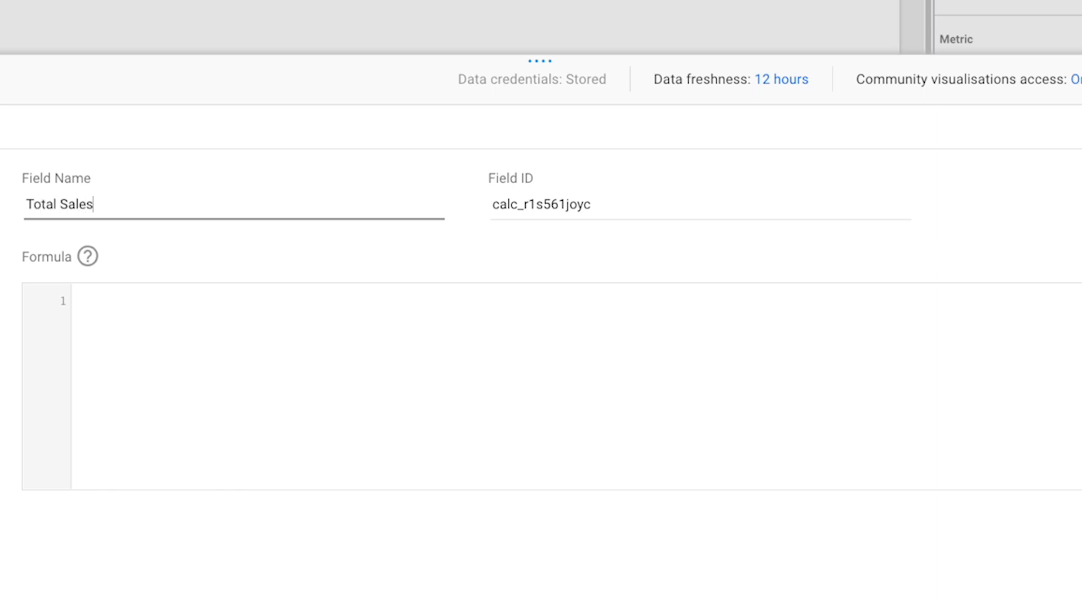
click(239, 368)
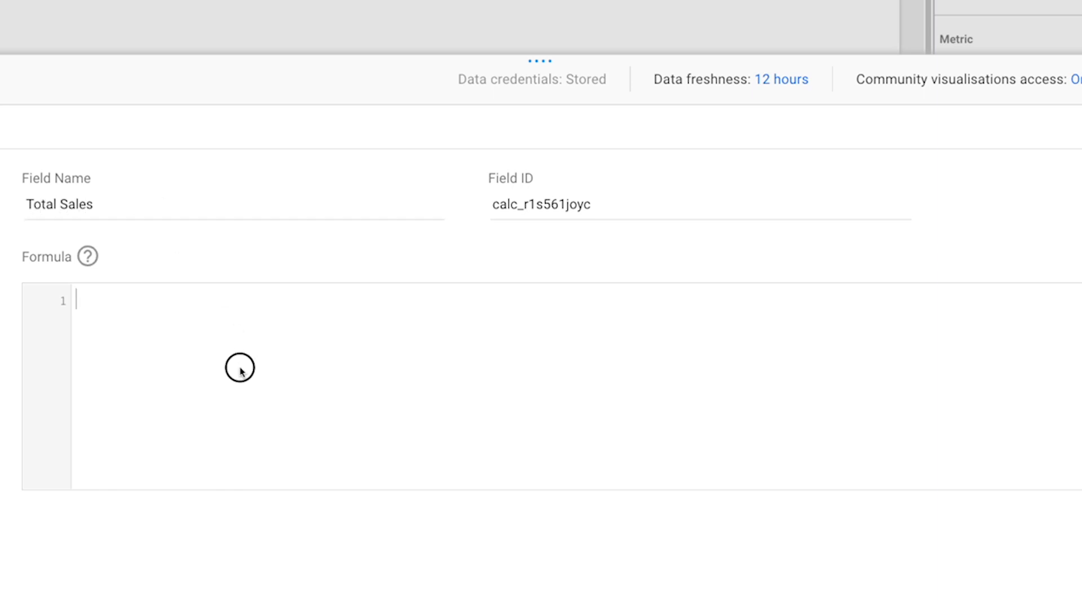
text(item)
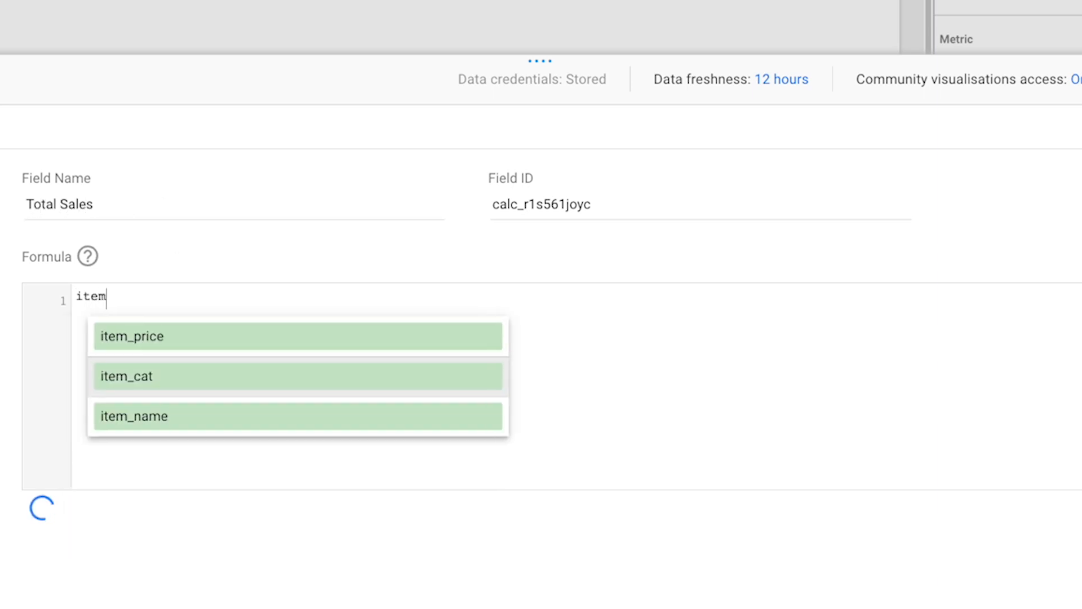
key(Return)
text(*quan)
text(t)
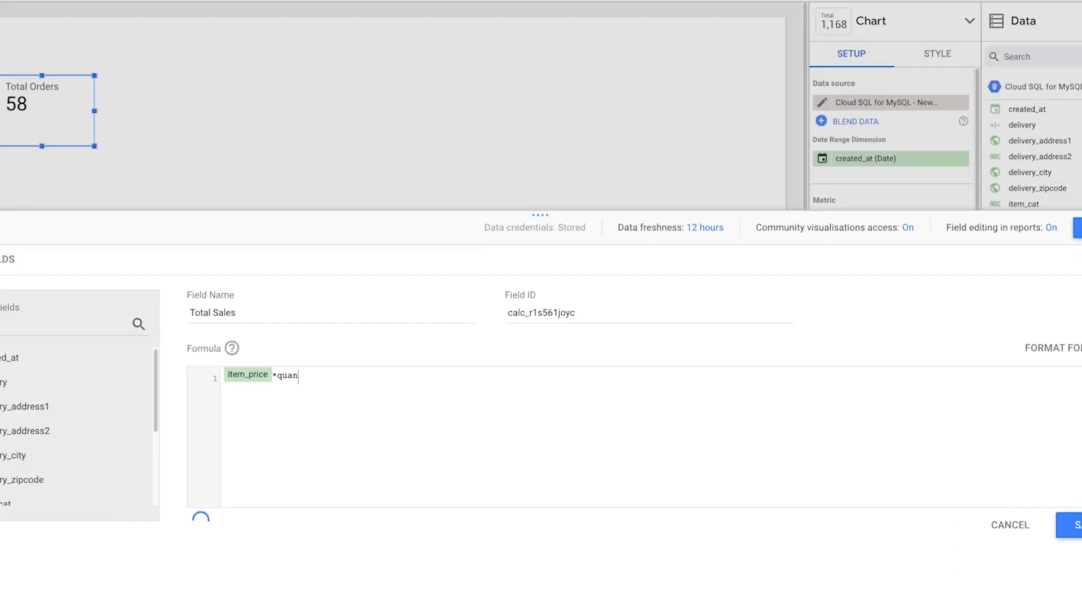
key(Return)
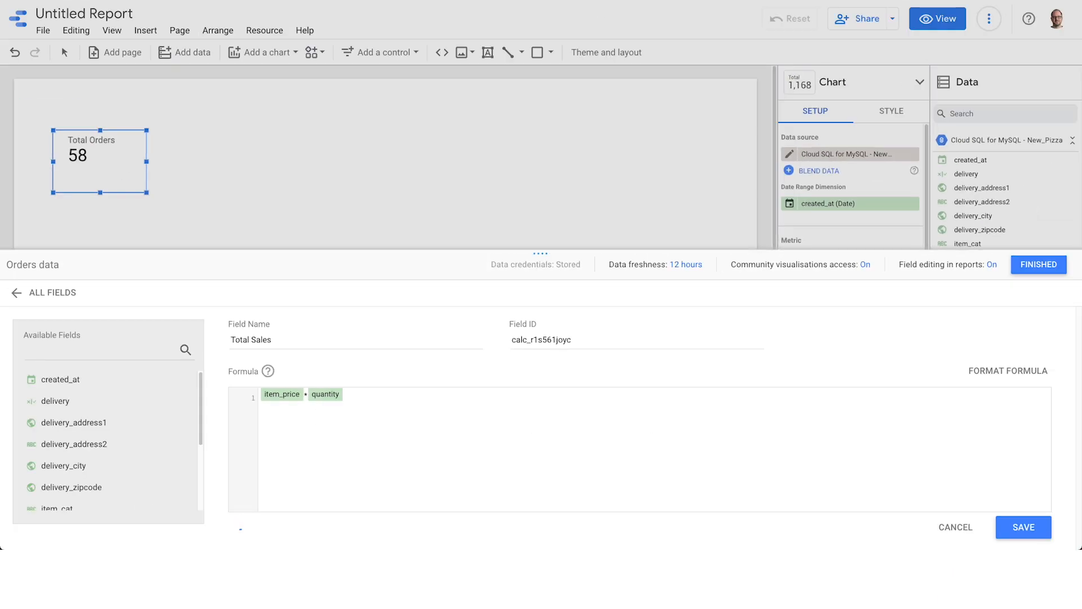
click(1023, 526)
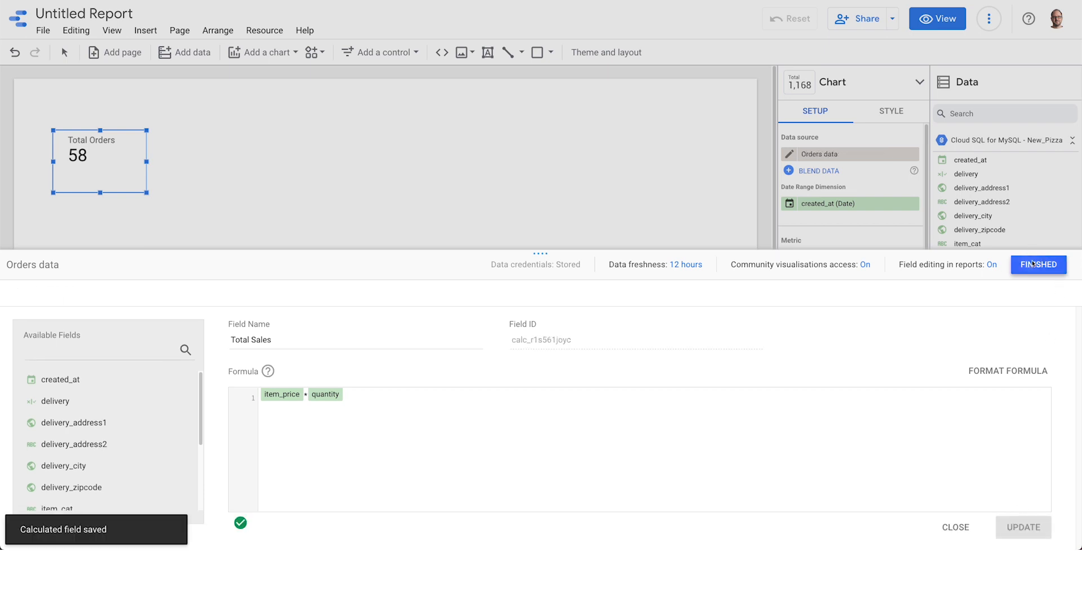
click(1039, 264)
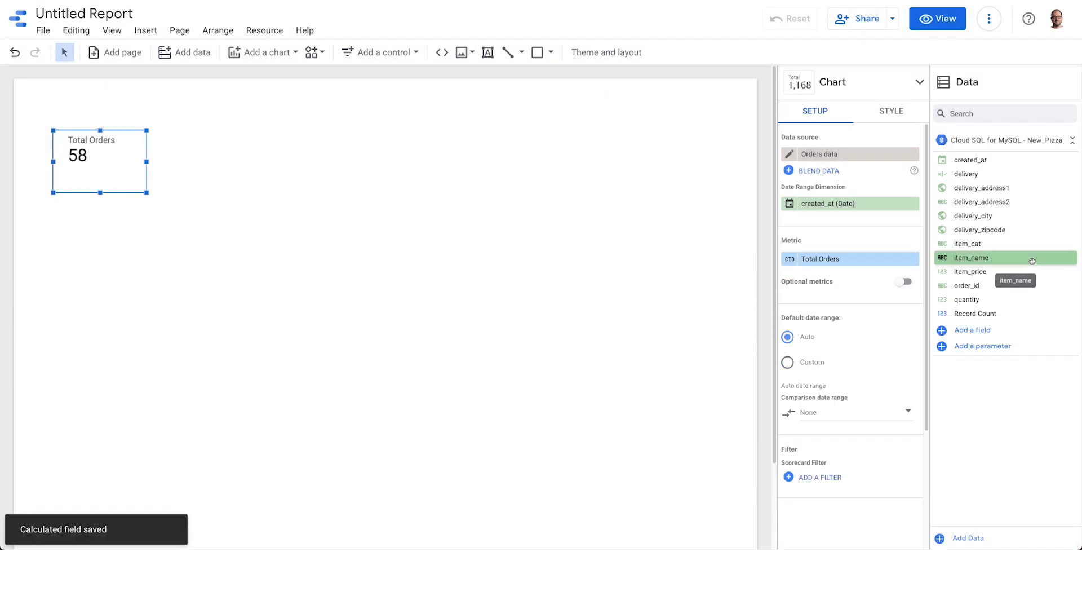
Add a second Total-style scorecard directly to the right of Total Orders and set its metric to Total Sales.
click(265, 52)
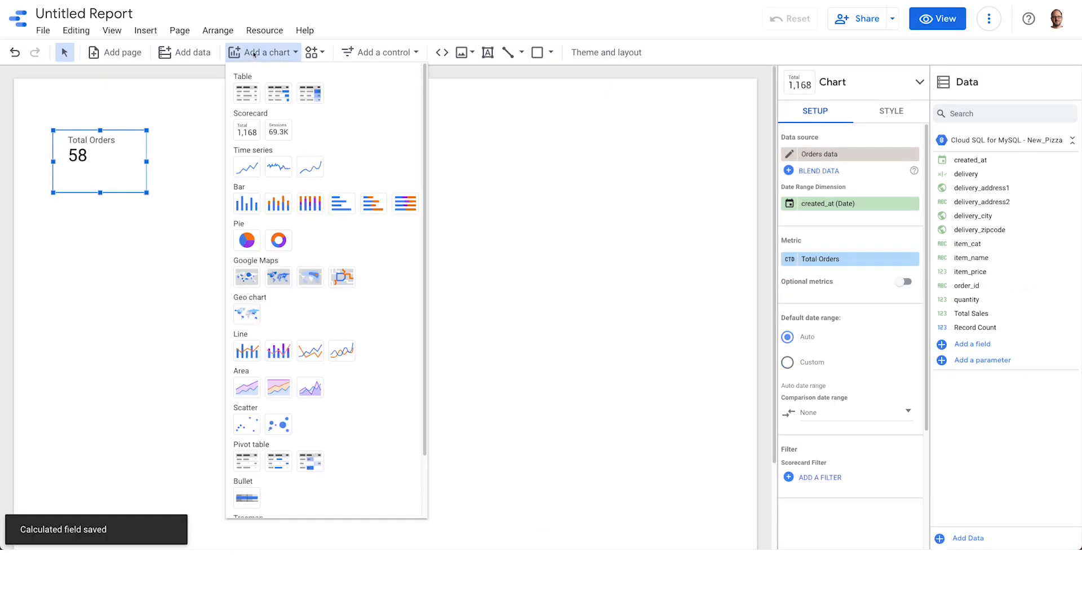
click(246, 131)
click(167, 135)
drag(180, 144, 160, 137)
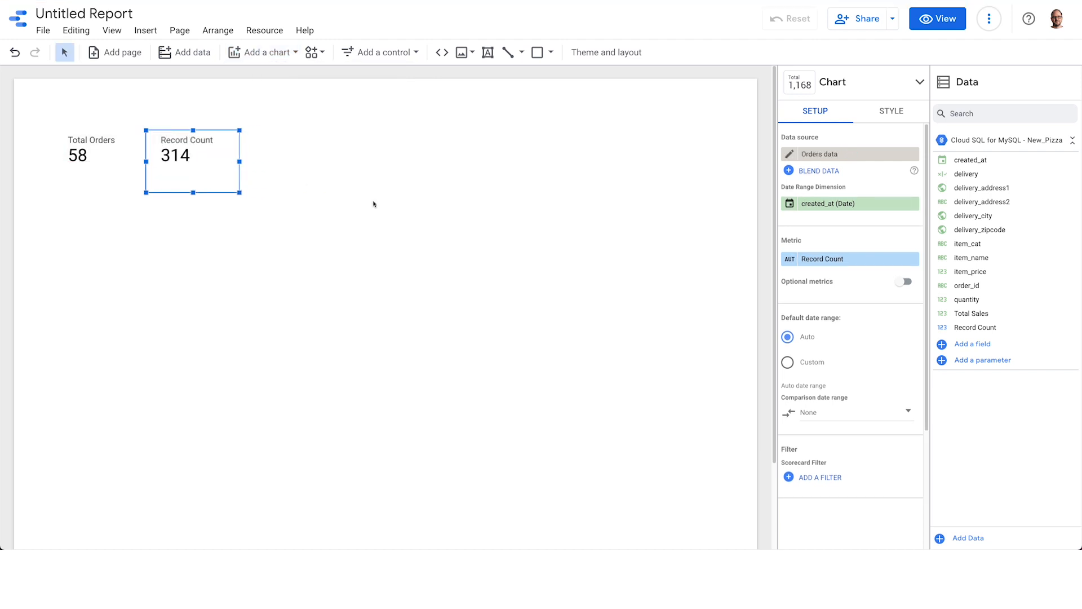
drag(969, 313, 858, 259)
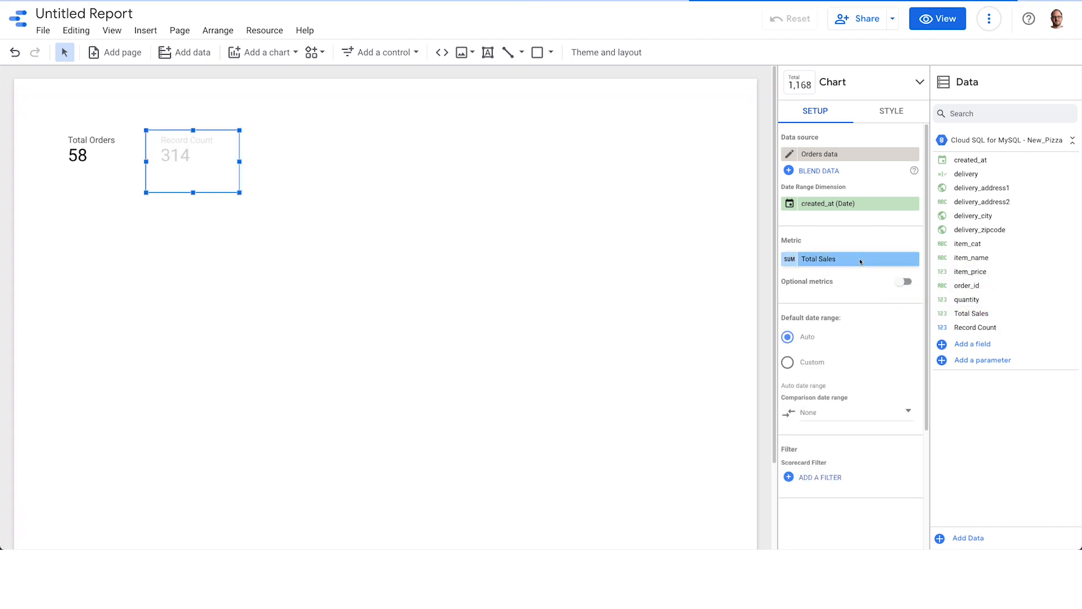
Set the Total Sales metric's type to the currency USD - US Dollar ($).
click(858, 260)
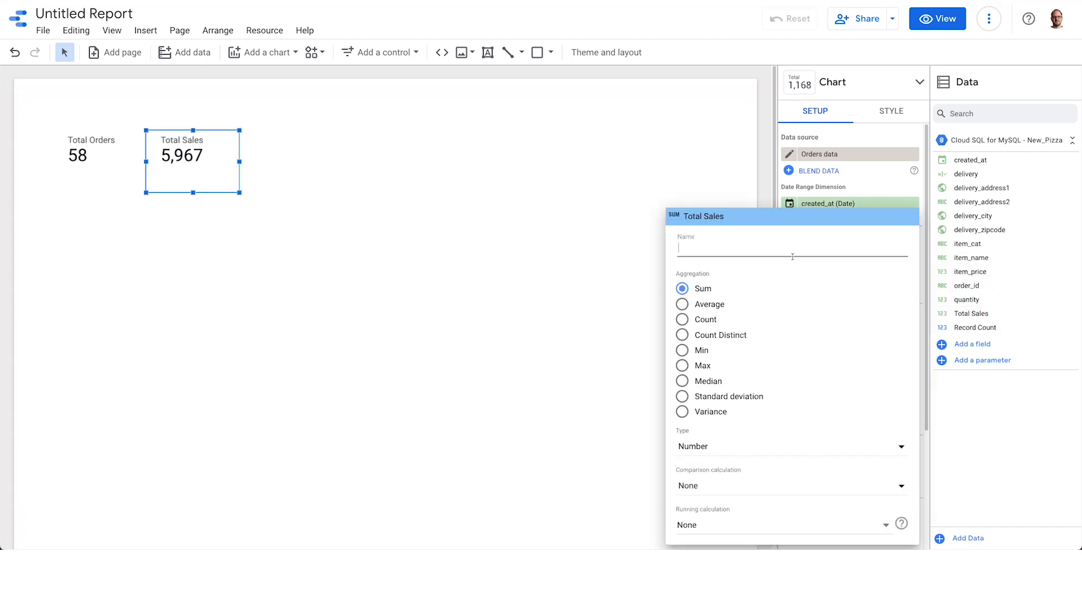
click(848, 451)
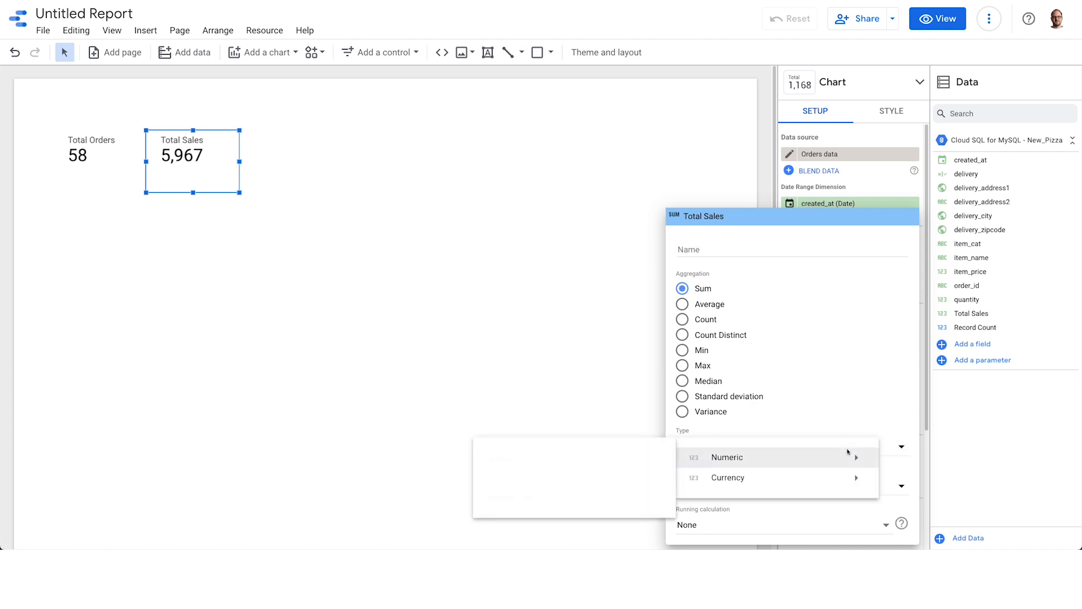
mouse_move(828, 475)
scroll(603, 437, down, 15)
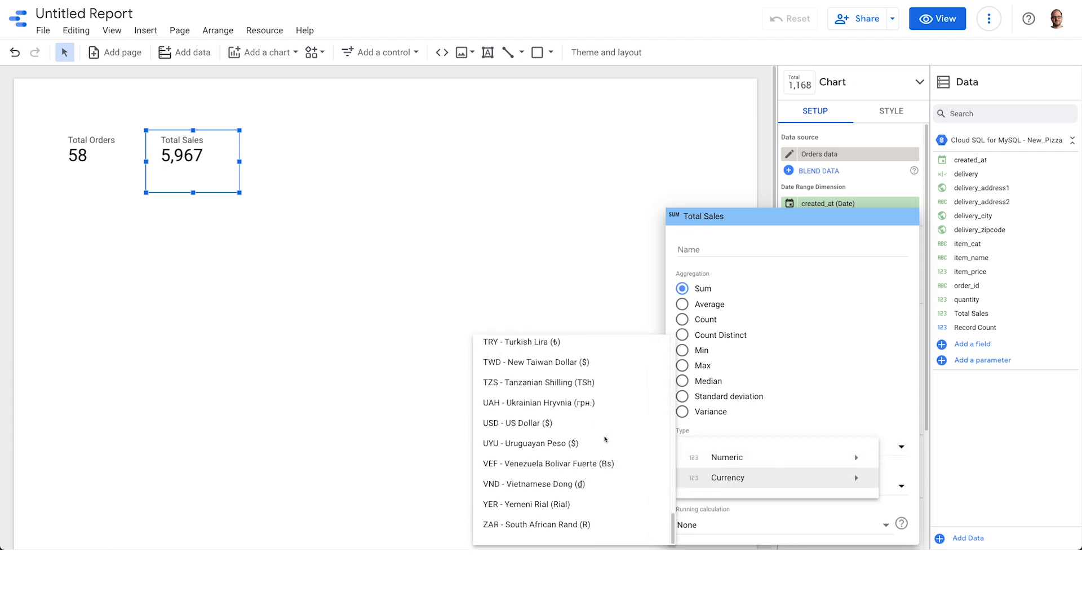
click(589, 428)
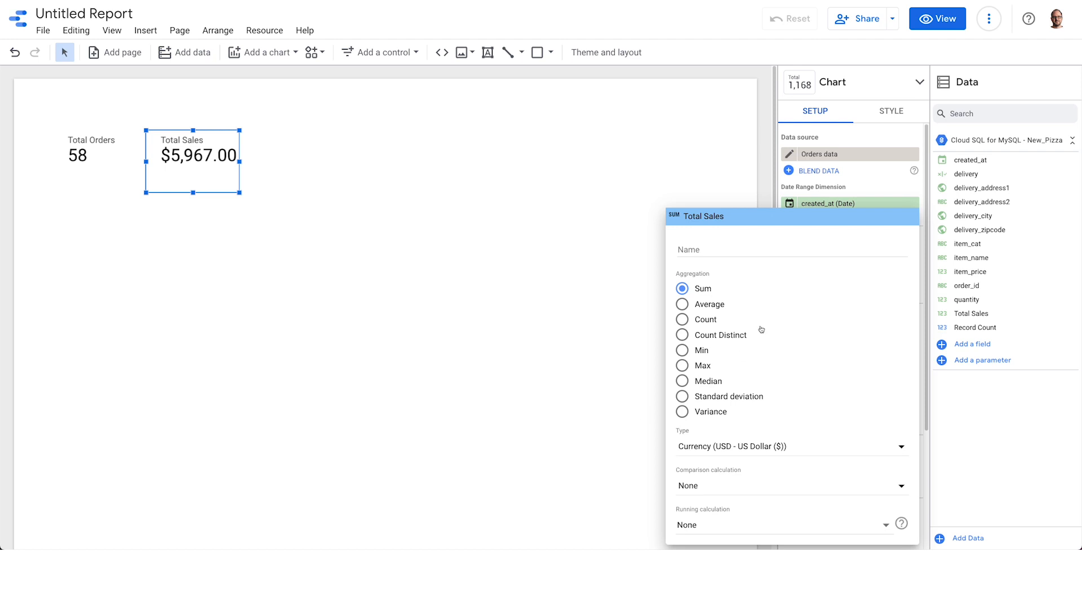
Turn on compact numbers for the Total Sales scorecard's primary metric.
click(892, 112)
click(892, 113)
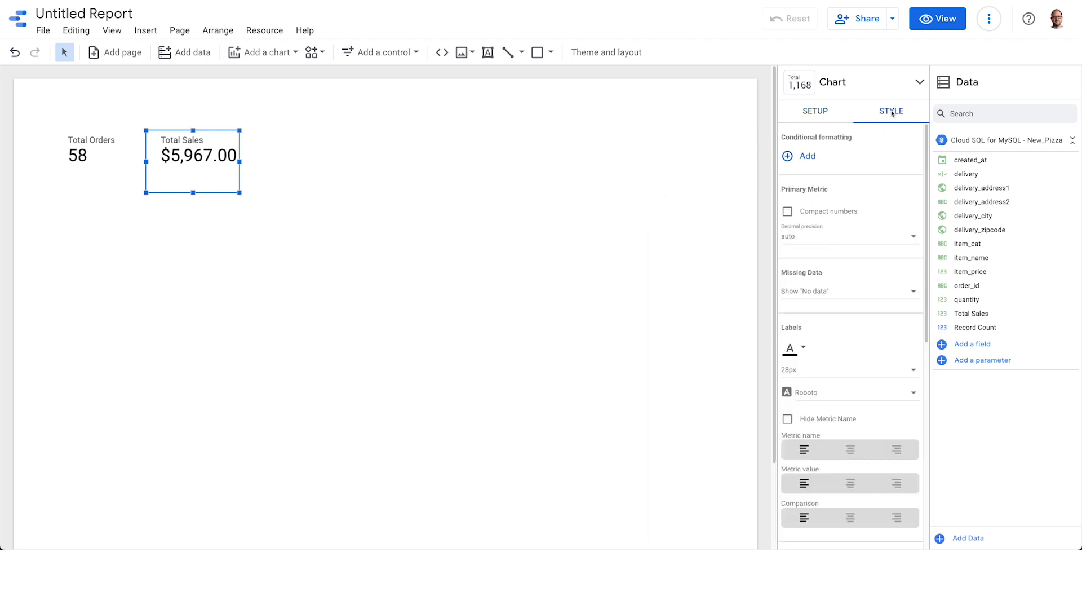
click(788, 212)
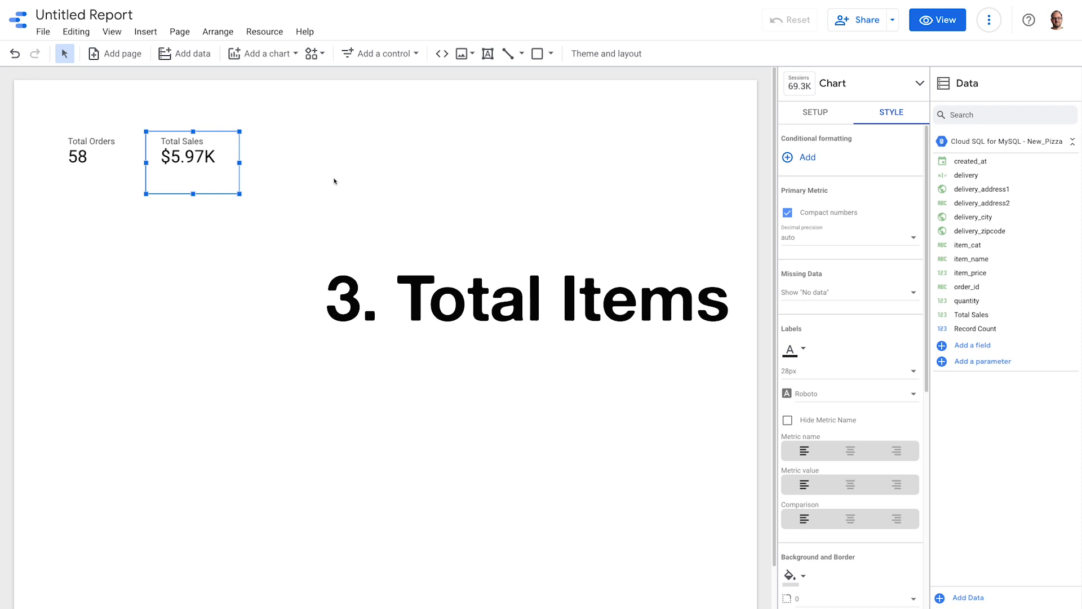
Duplicate the Total Sales scorecard directly to its right and replace the copy's metric with quantity.
key(ctrl+d)
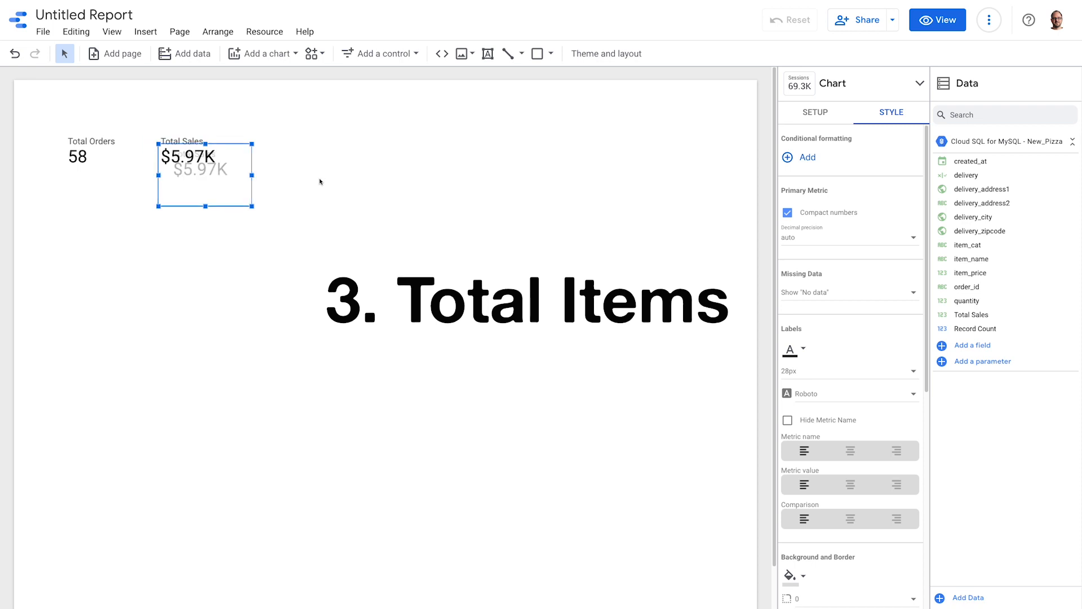
drag(232, 185, 314, 181)
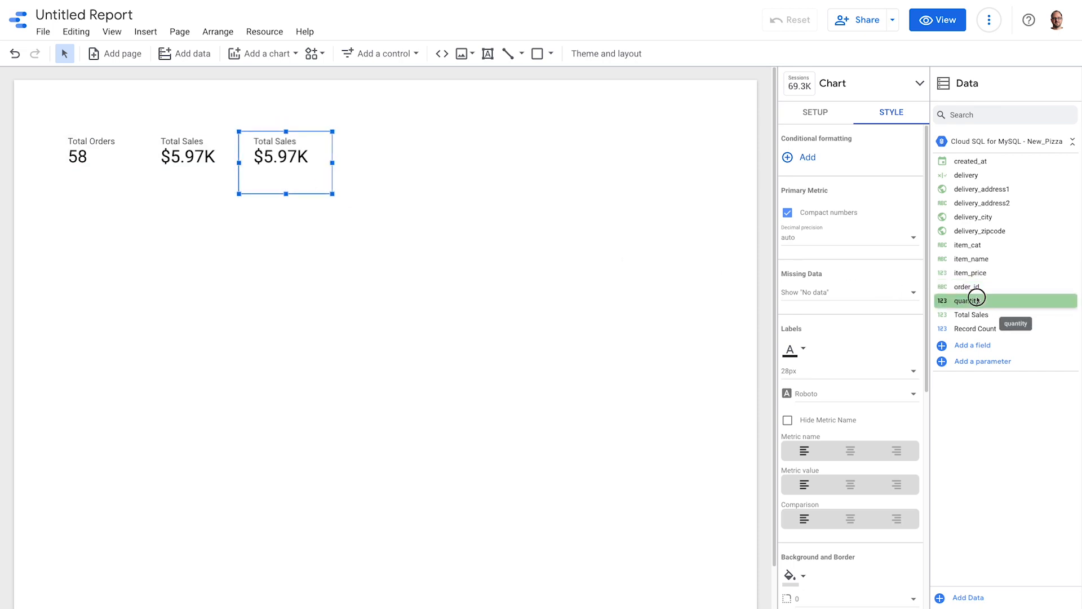
click(818, 121)
drag(964, 301, 871, 264)
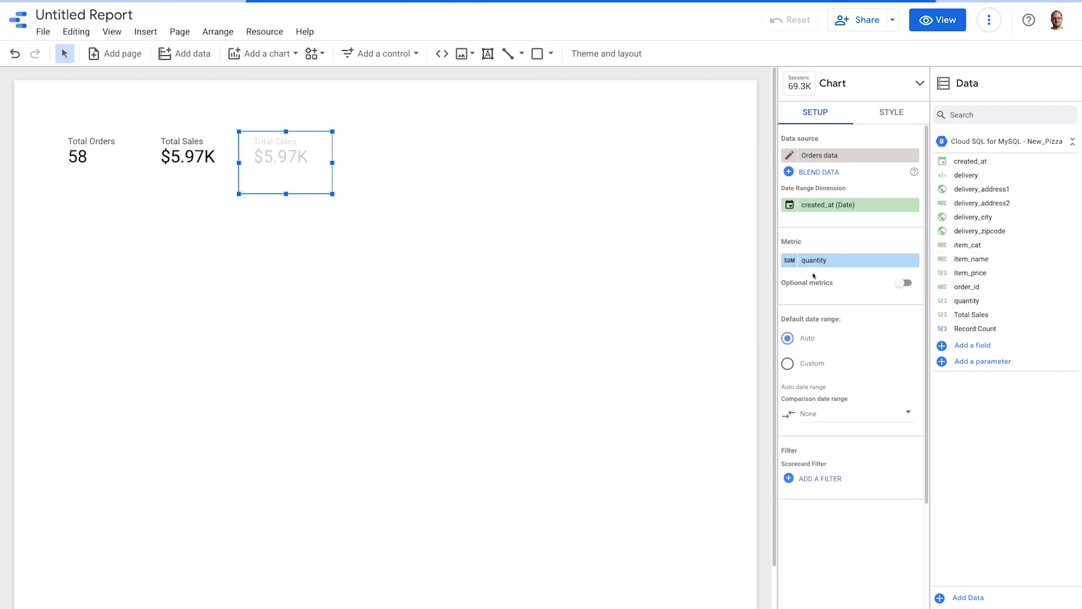
Name the quantity metric "Total Items" and turn off compact numbers for its scorecard.
click(790, 262)
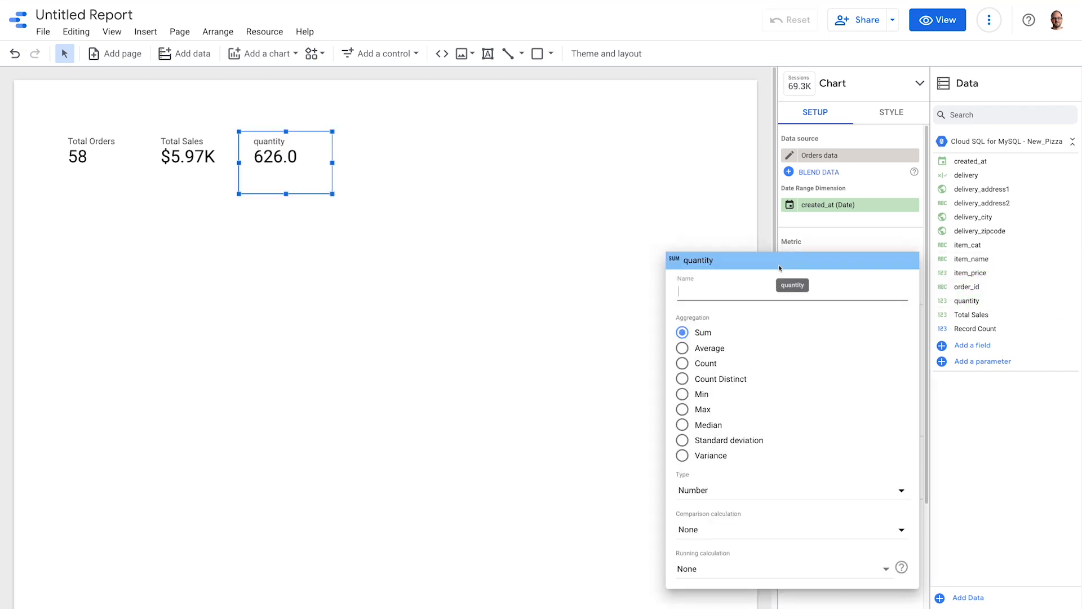
double_click(744, 290)
text(Total Items)
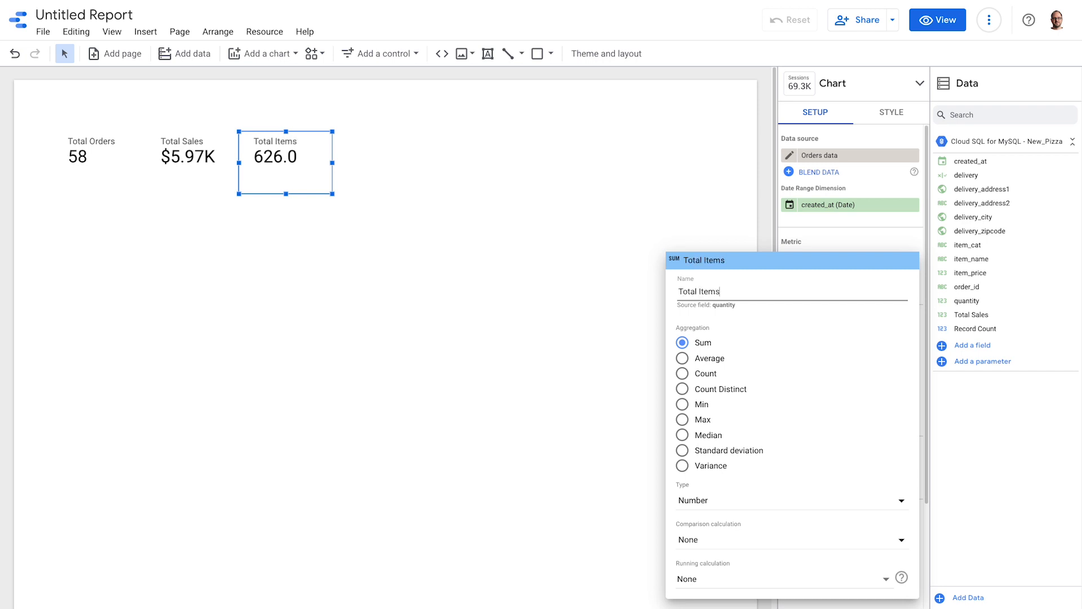
click(474, 314)
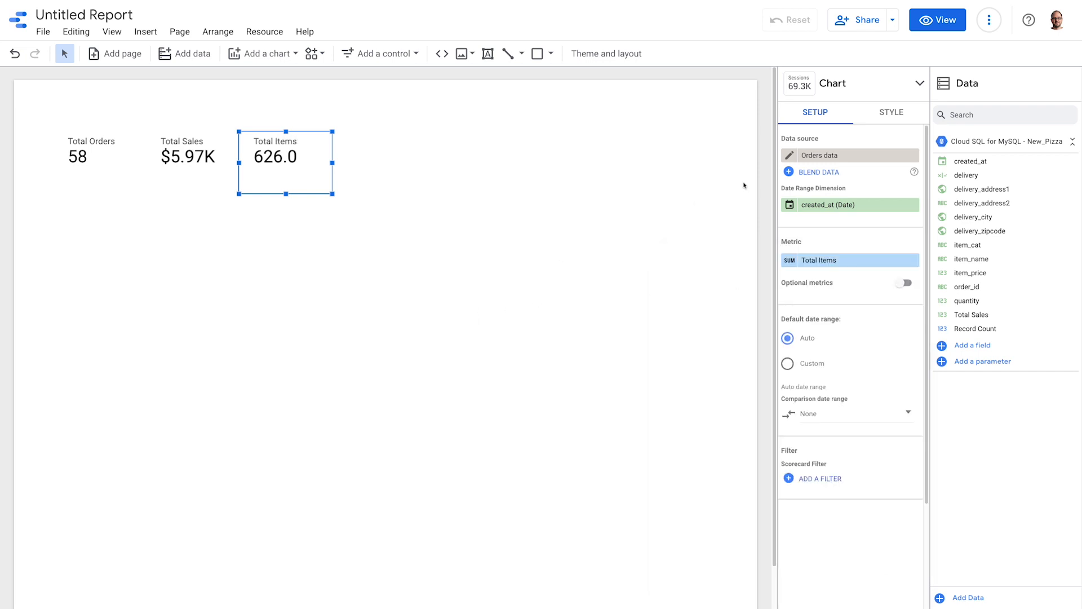
click(900, 117)
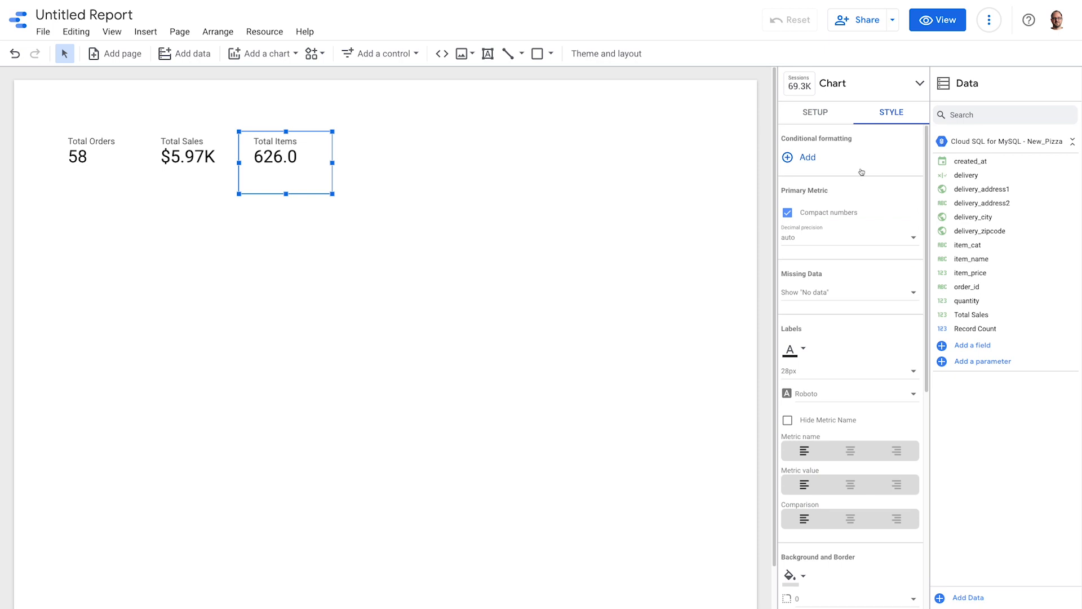
click(783, 215)
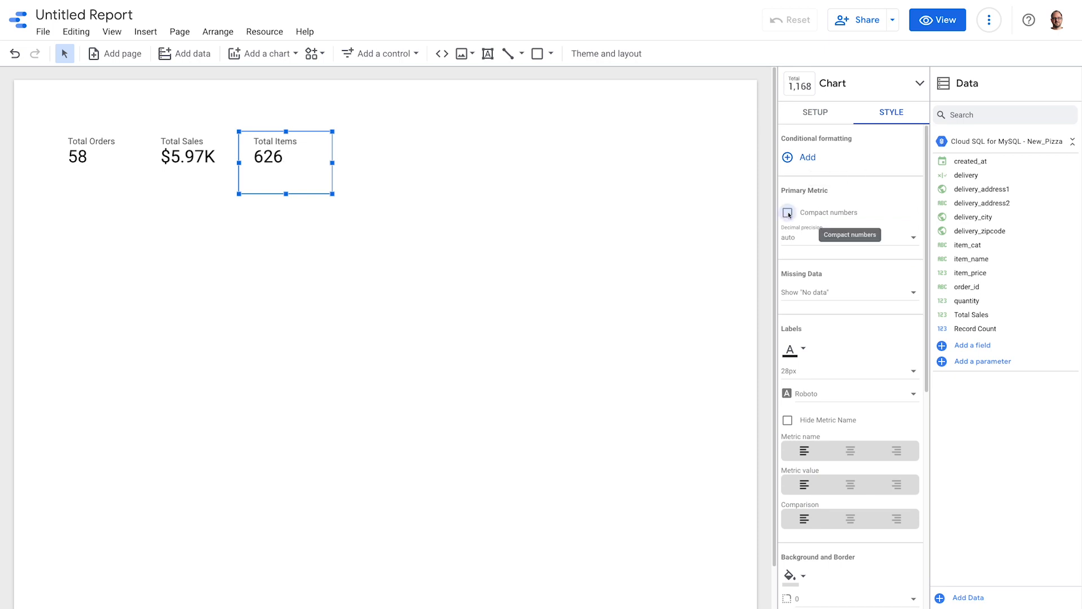
click(534, 237)
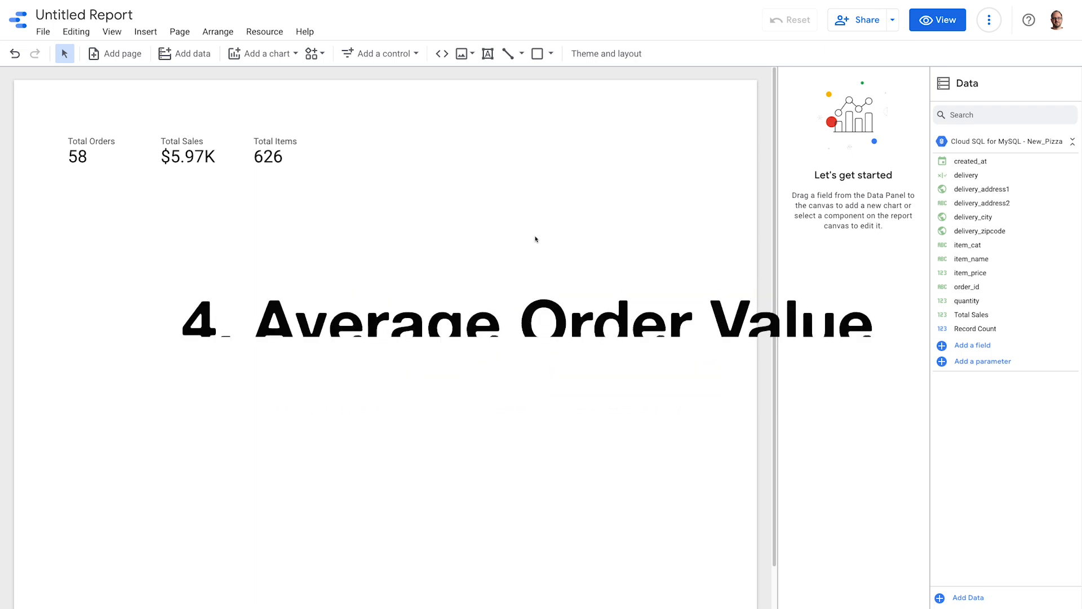
Start a new calculated field and name it "Avg Order Value".
click(970, 346)
click(335, 371)
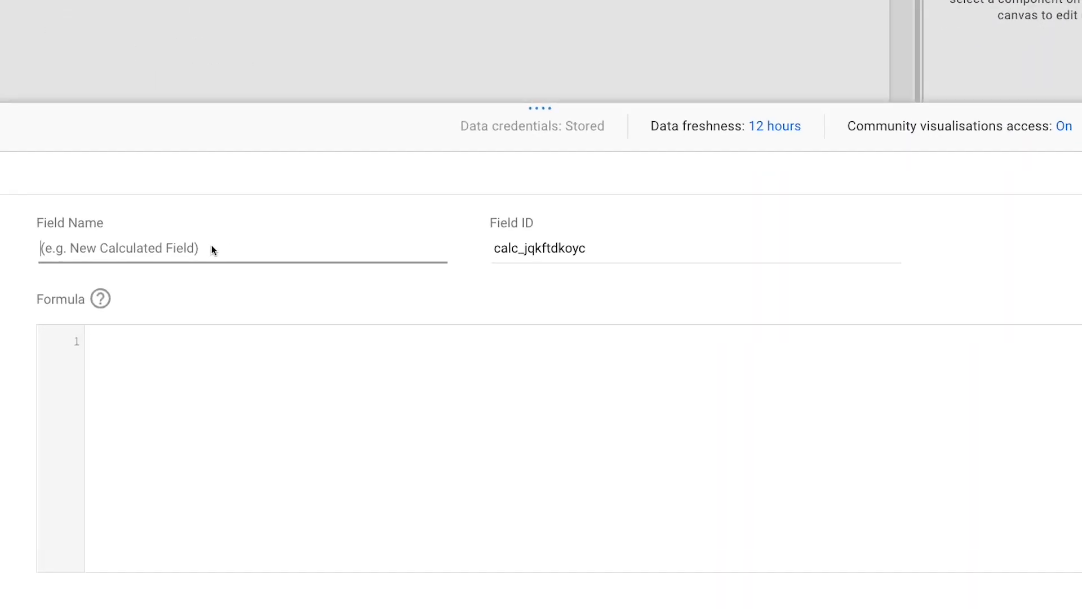
text(Avg Order Value)
Enter the formula SUM(Total Sales)/COUNT_DISTINCT(order_id) for the Avg Order Value field and save it.
click(248, 456)
text(sum)
key(Return)
text(total))
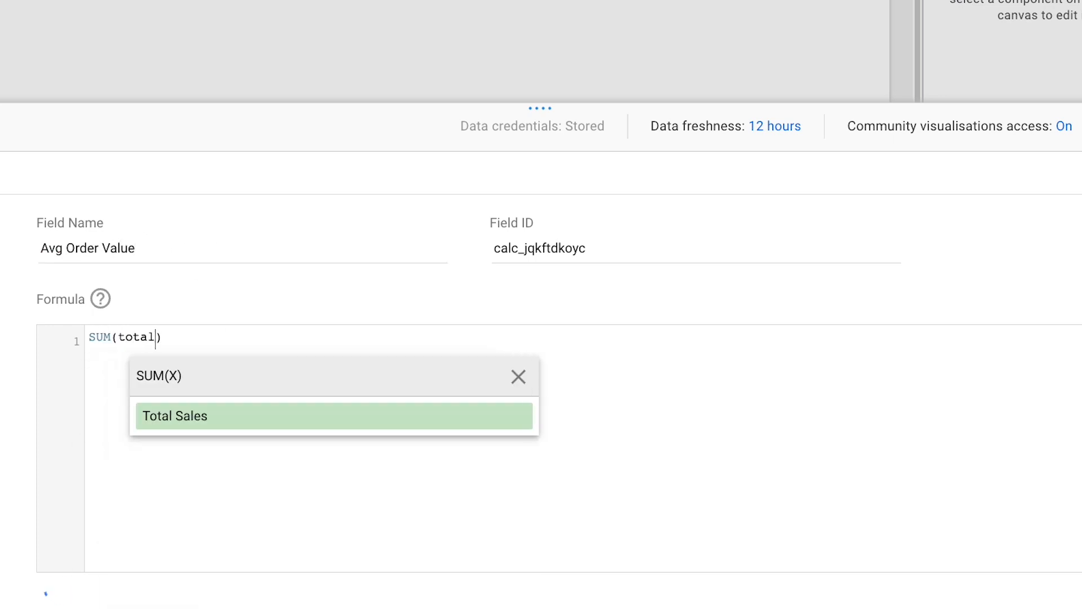
key(Return)
key(Right)
text(/count)
key(Down)
key(Return)
text(or)
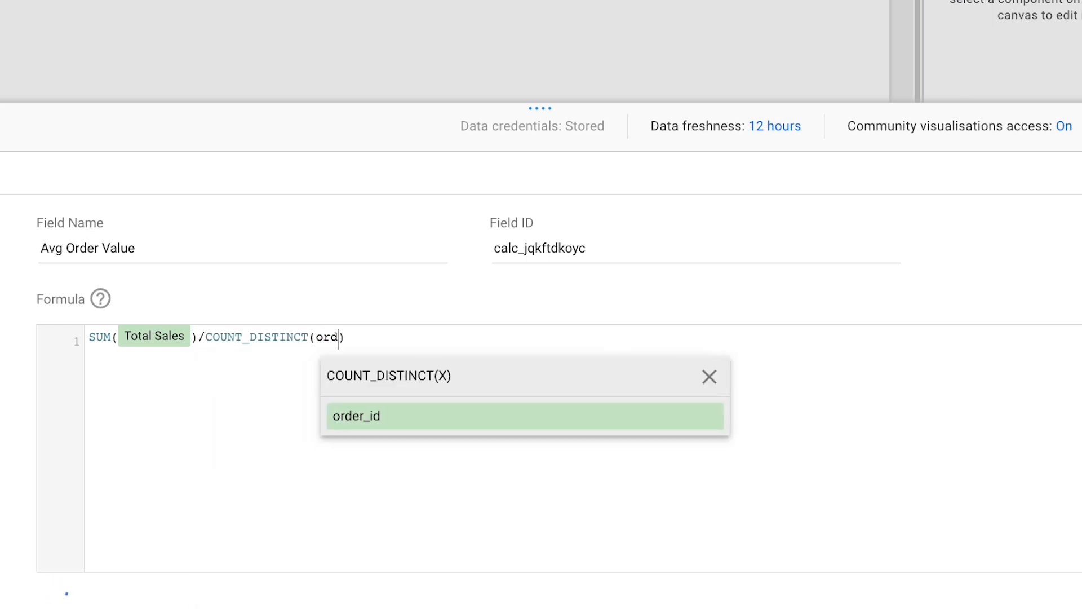
text(der_)
key(Return)
key(Right)
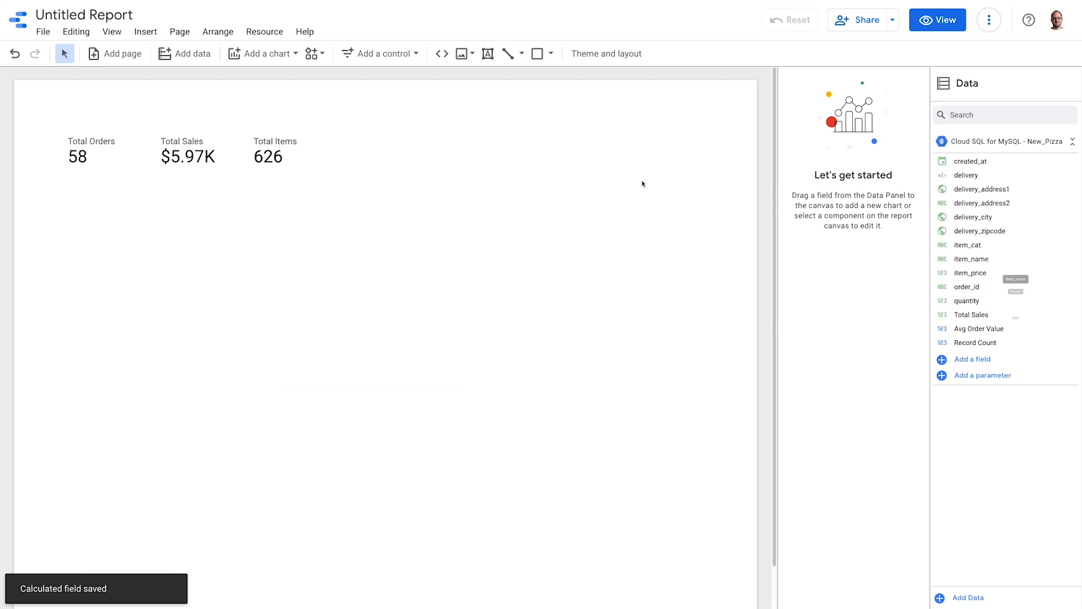
Duplicate the Total Items scorecard directly to its right and replace the copy's metric with Avg Order Value.
click(297, 184)
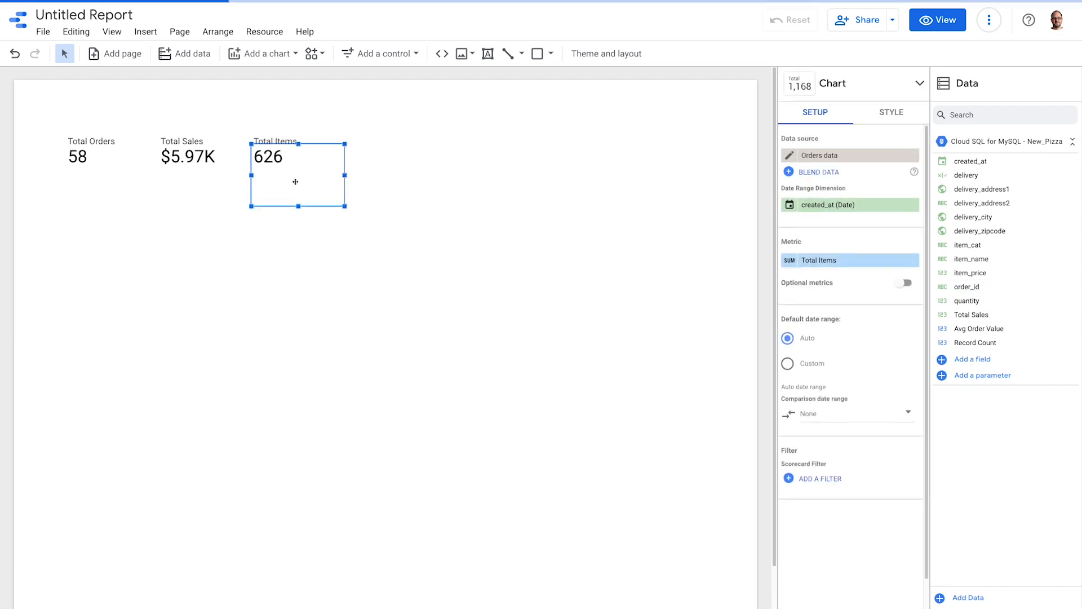
drag(292, 179, 379, 168)
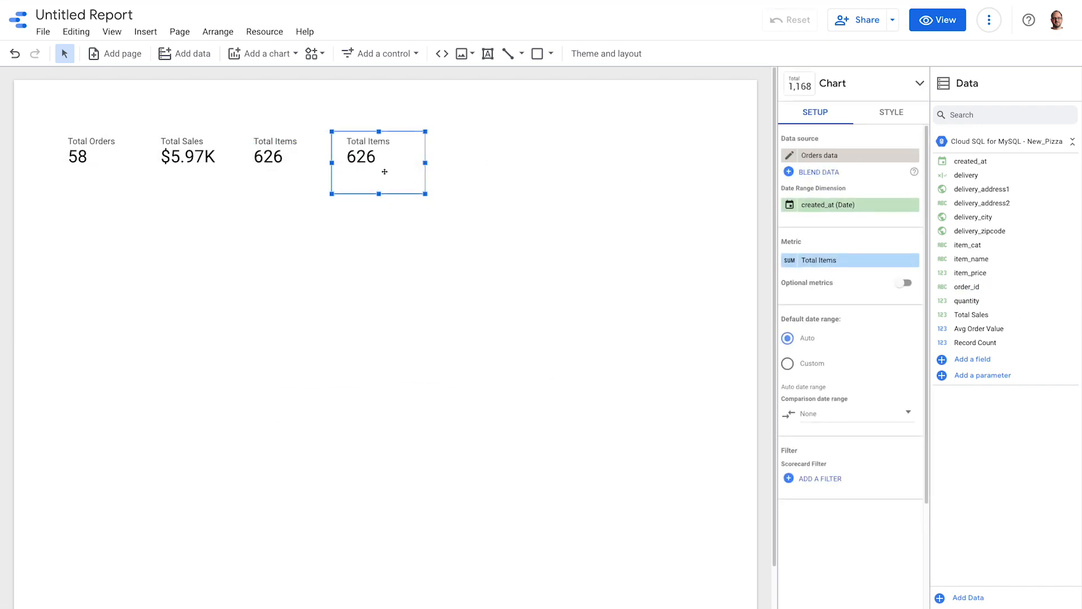
drag(979, 329, 862, 259)
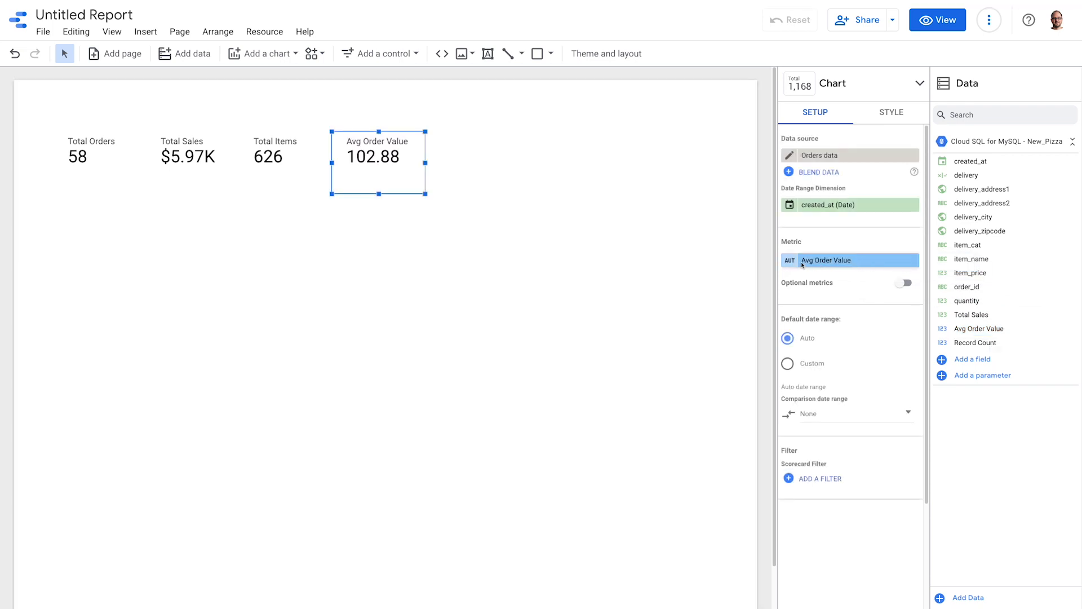
Format the Avg Order Value metric as Currency (USD - US Dollar ($)) and deselect its scorecard.
click(818, 262)
click(828, 368)
mouse_move(823, 398)
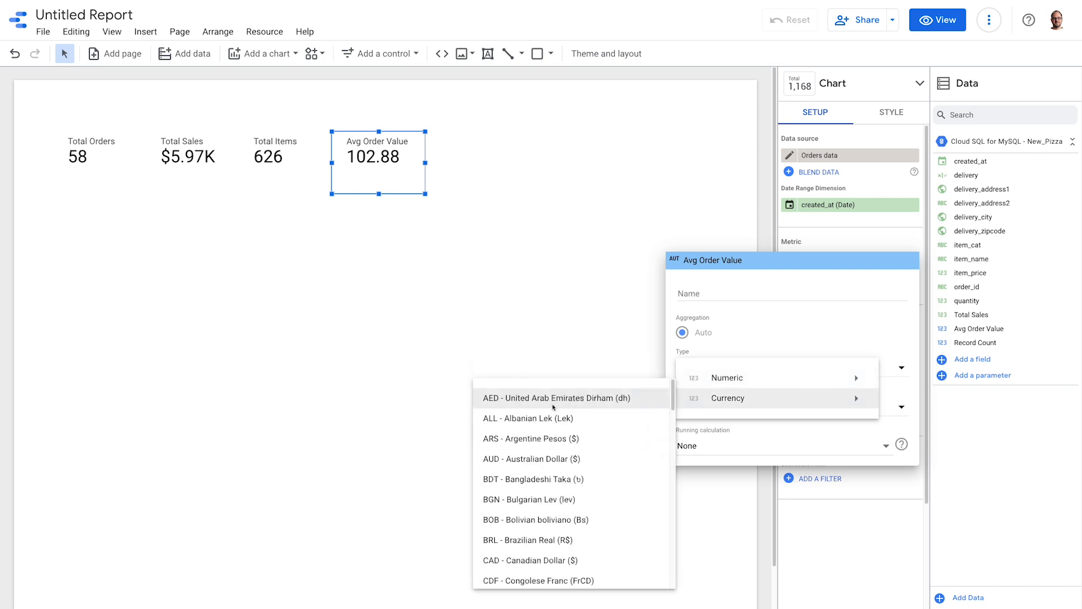
scroll(554, 406, down, 20)
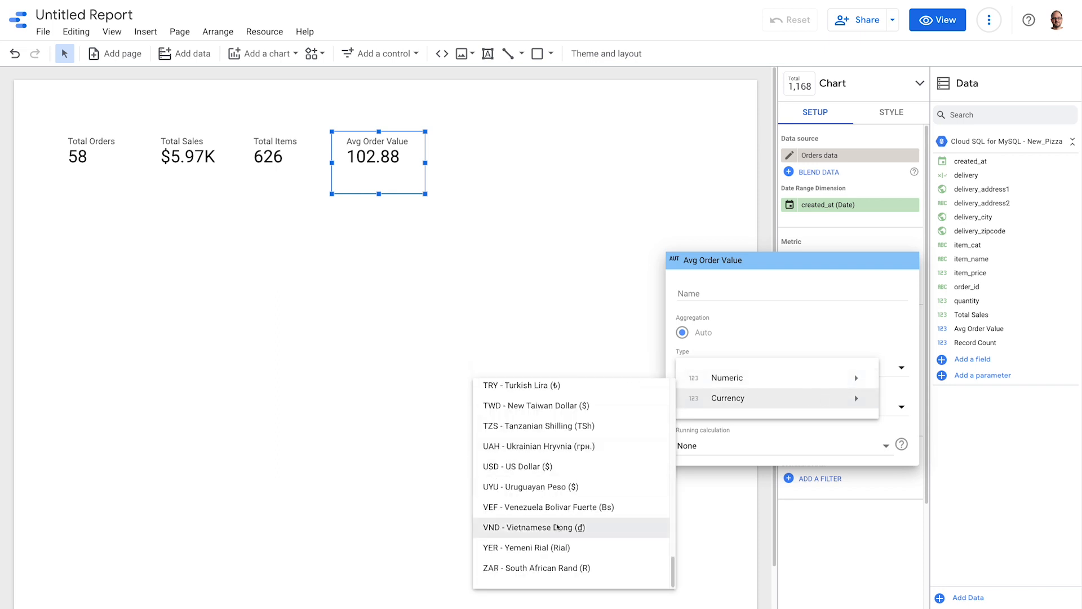
click(551, 466)
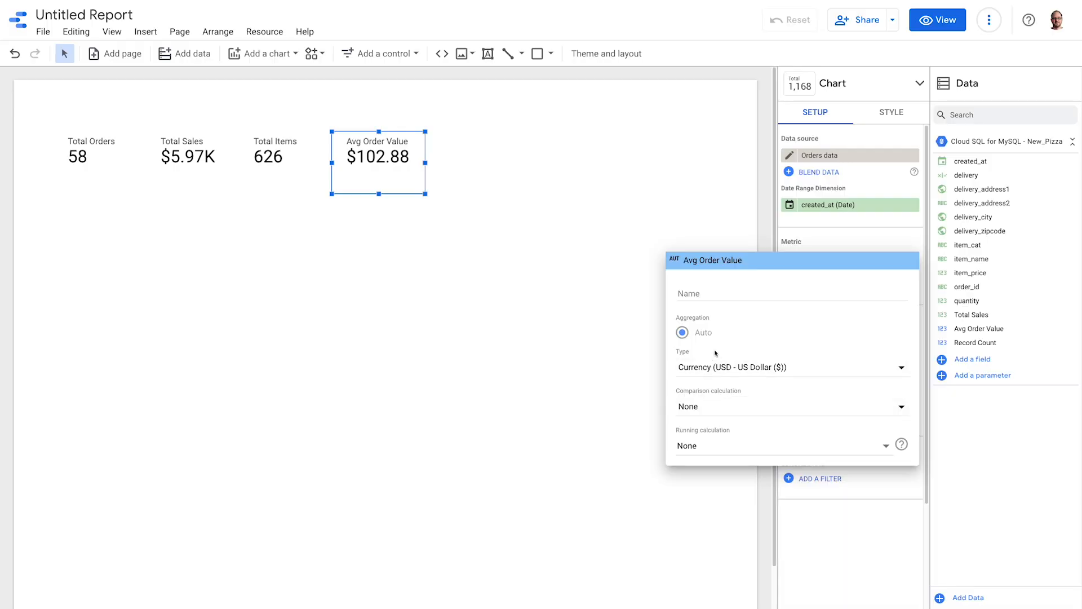
click(588, 297)
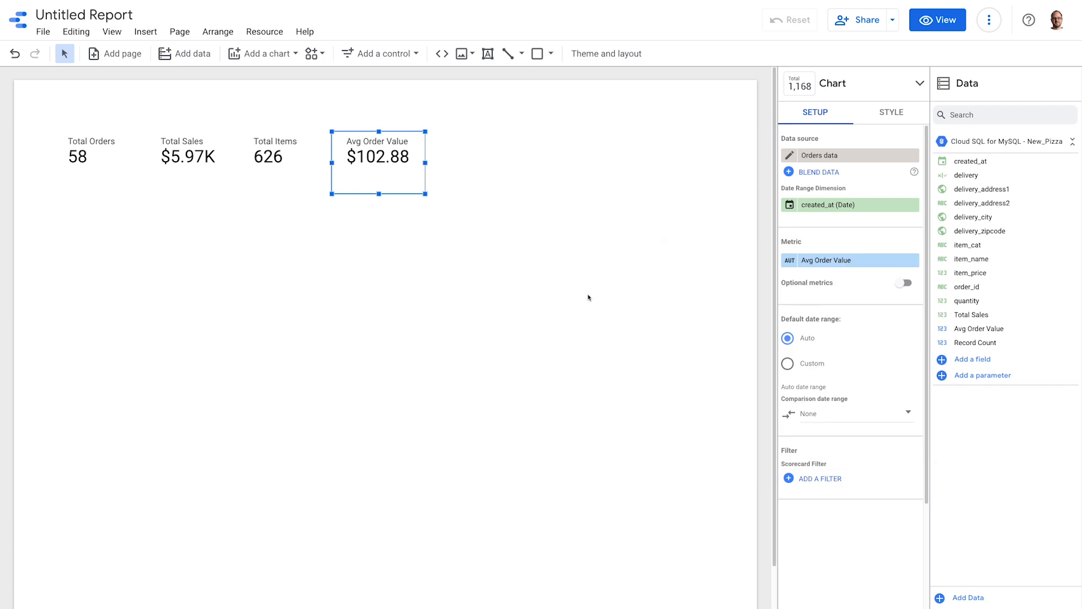
click(588, 297)
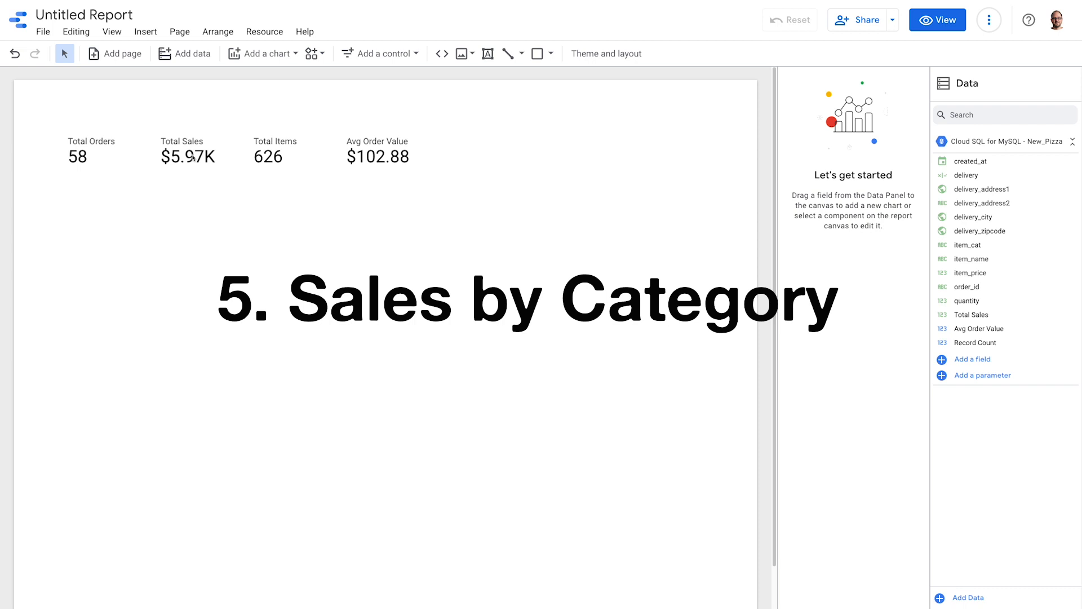
Add a doughnut chart below the scorecards with Total Sales as its metric and item_cat as its dimension.
click(266, 57)
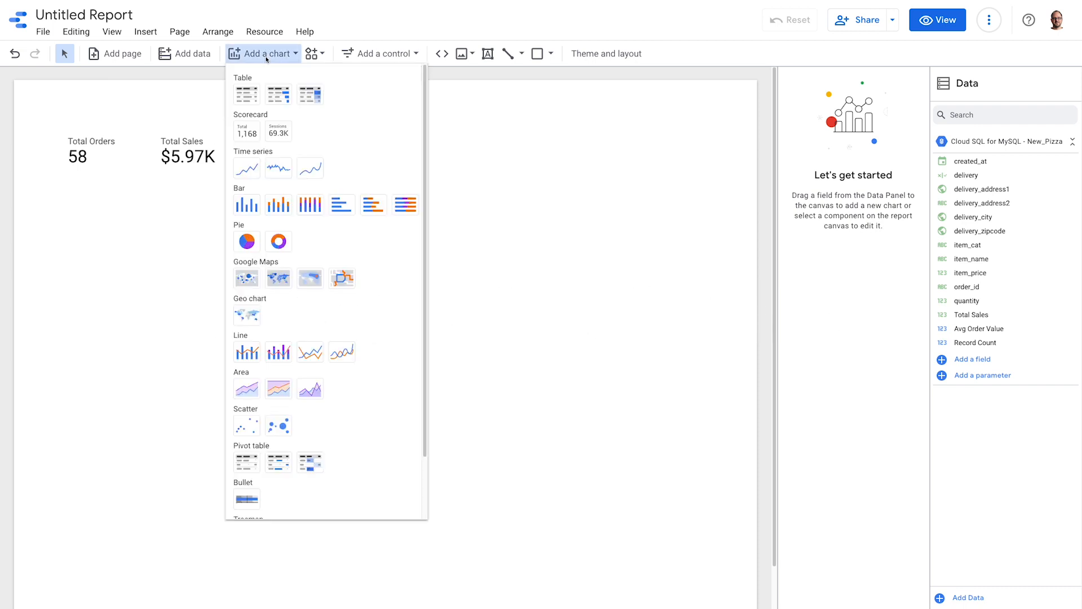
click(281, 245)
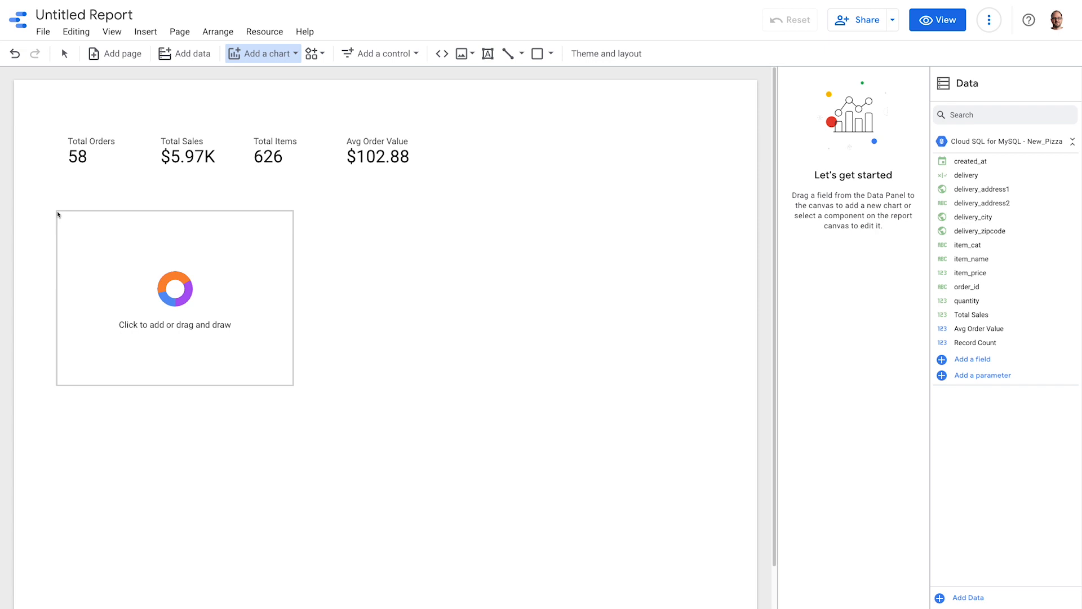
click(58, 214)
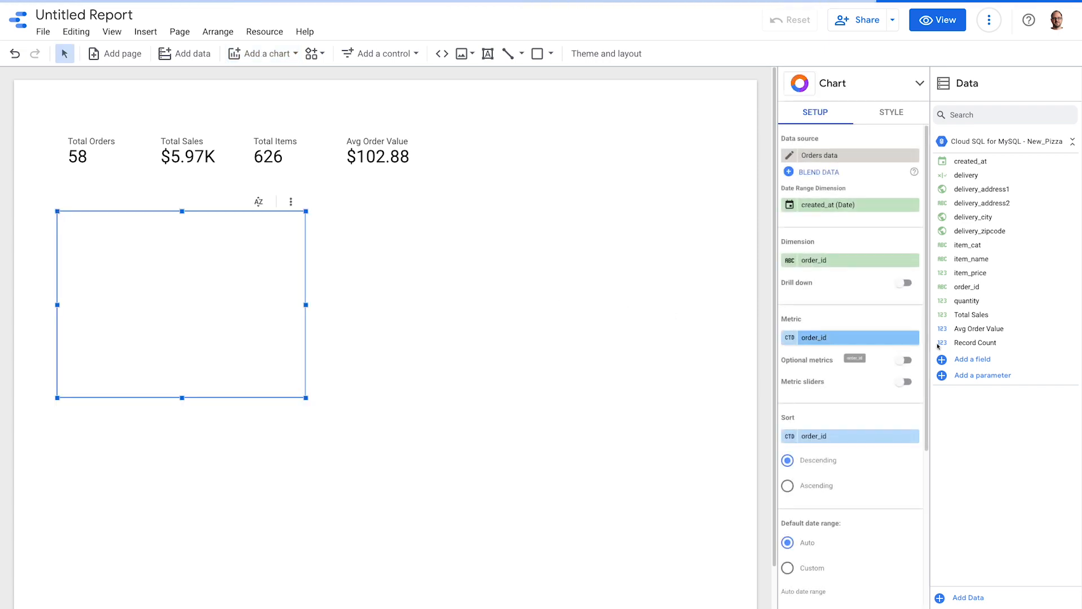
click(960, 316)
drag(959, 317, 845, 337)
drag(987, 247, 873, 267)
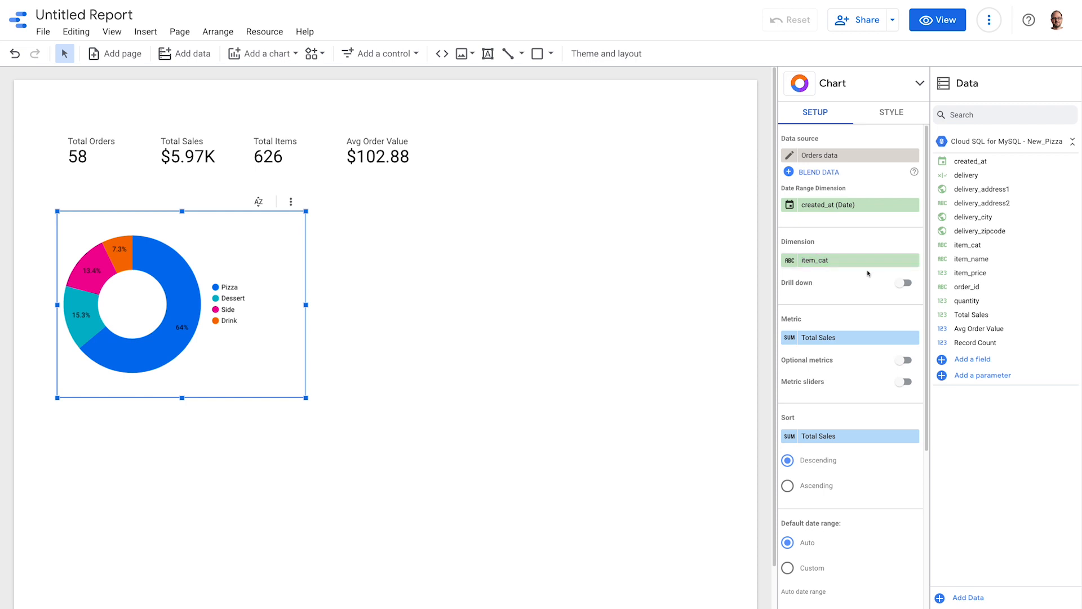
Enlarge the hole of the doughnut chart slightly and deselect the chart.
click(896, 112)
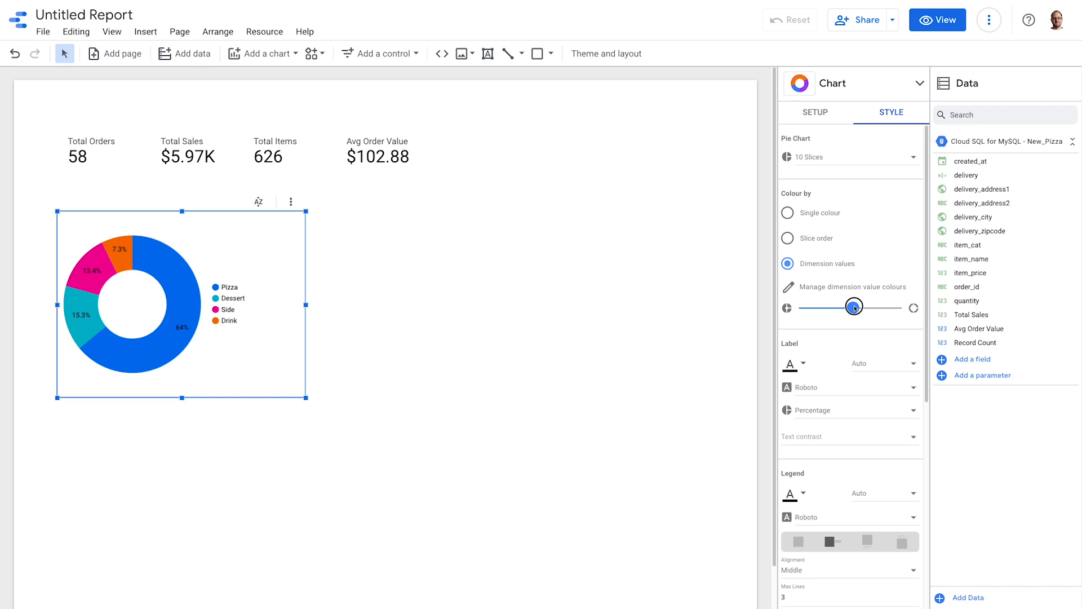
drag(853, 307, 863, 308)
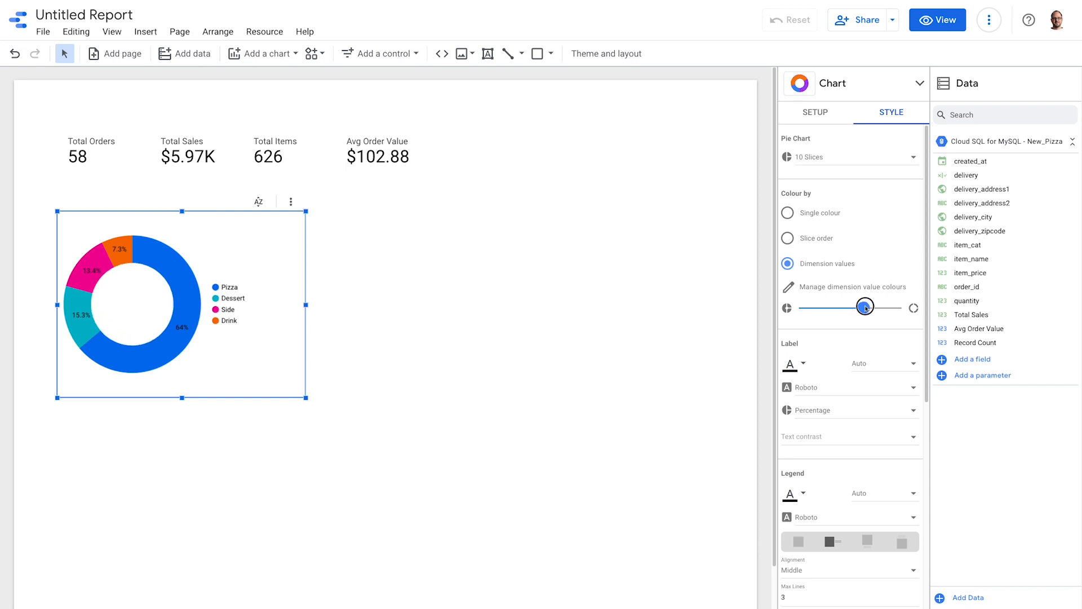
click(815, 114)
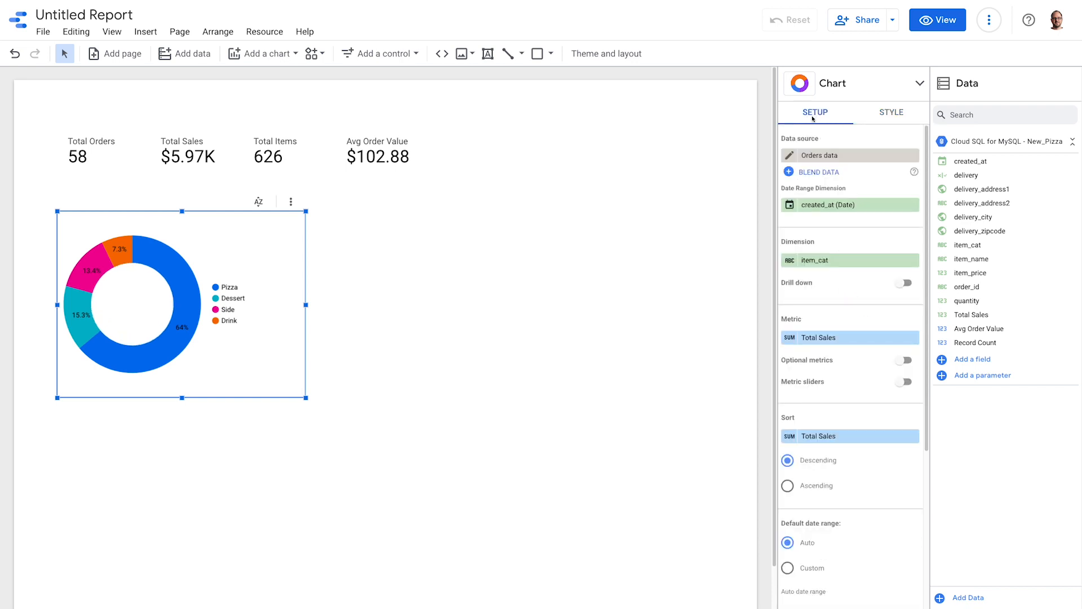
click(461, 287)
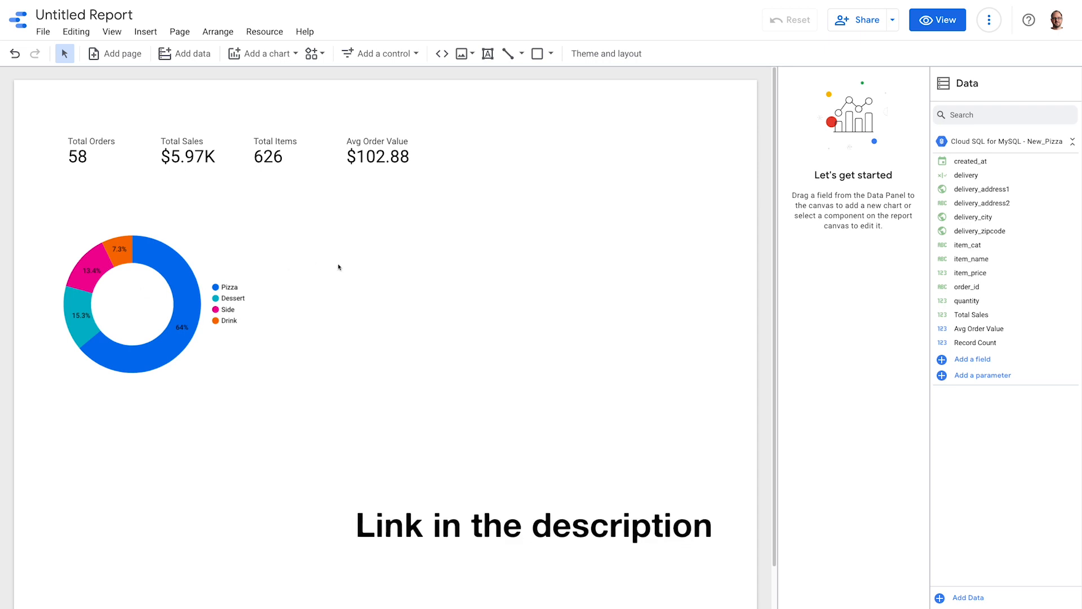
Insert a horizontal bar chart to the right of the doughnut chart.
click(258, 58)
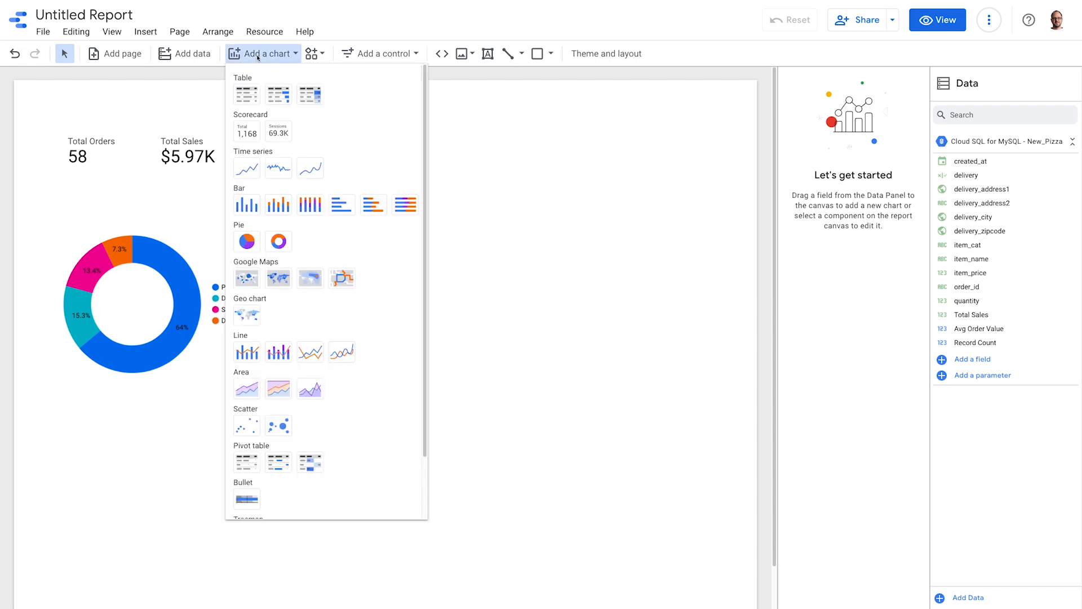
click(342, 205)
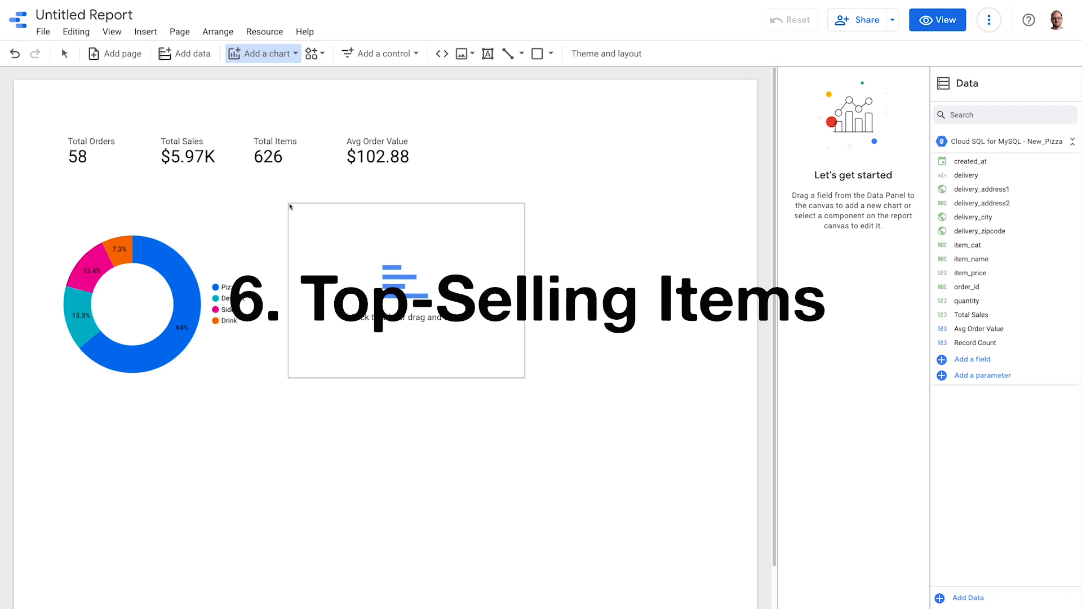
click(290, 206)
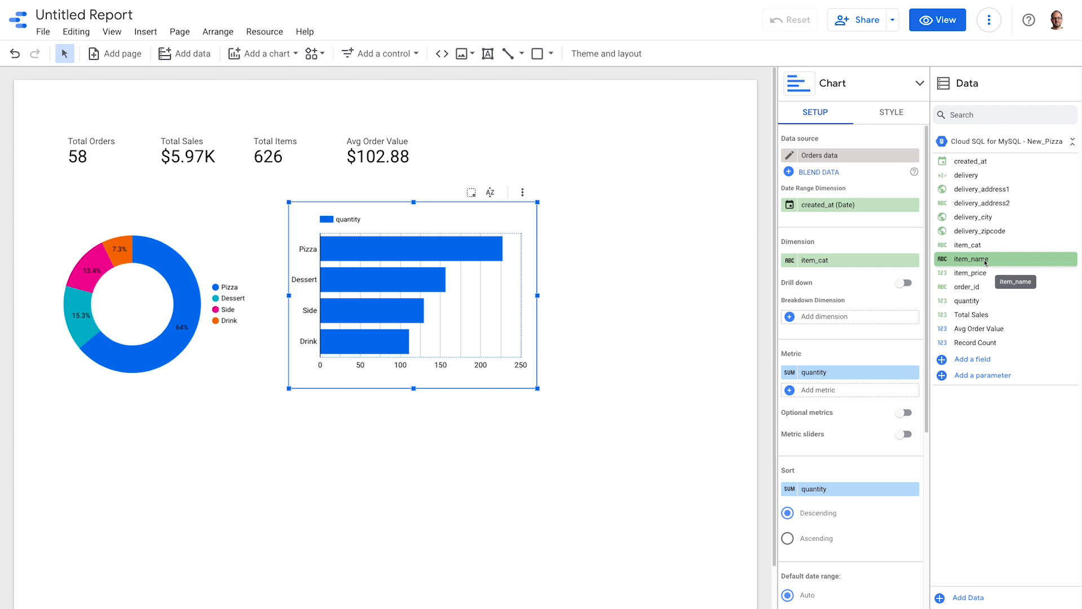
Set the bar chart to item_name by Total Sales, removing the quantity metric, and widen the area for its item labels.
drag(985, 262, 879, 261)
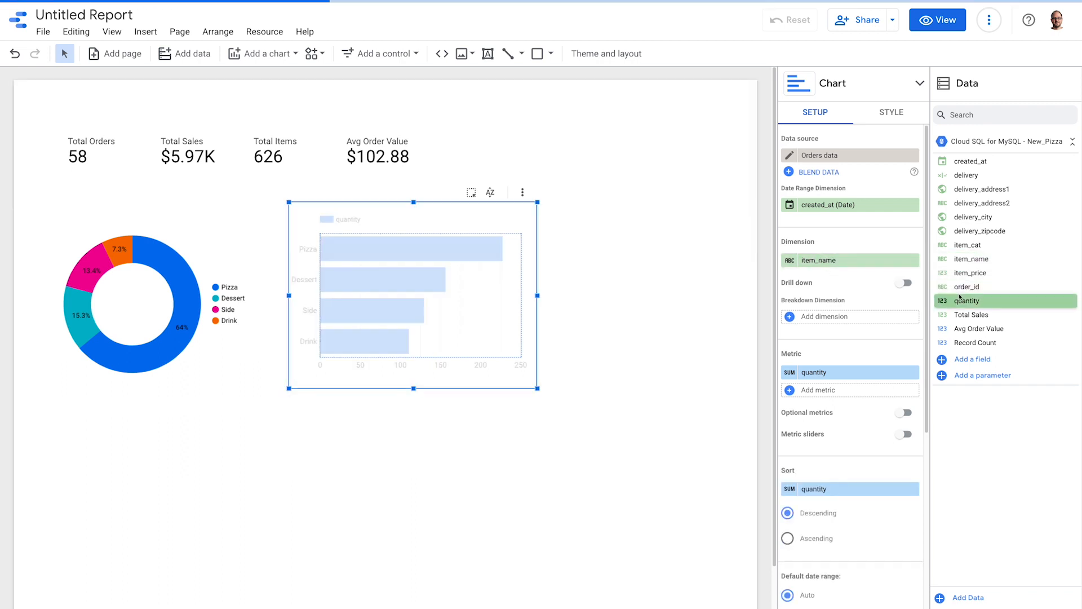
drag(986, 314, 875, 369)
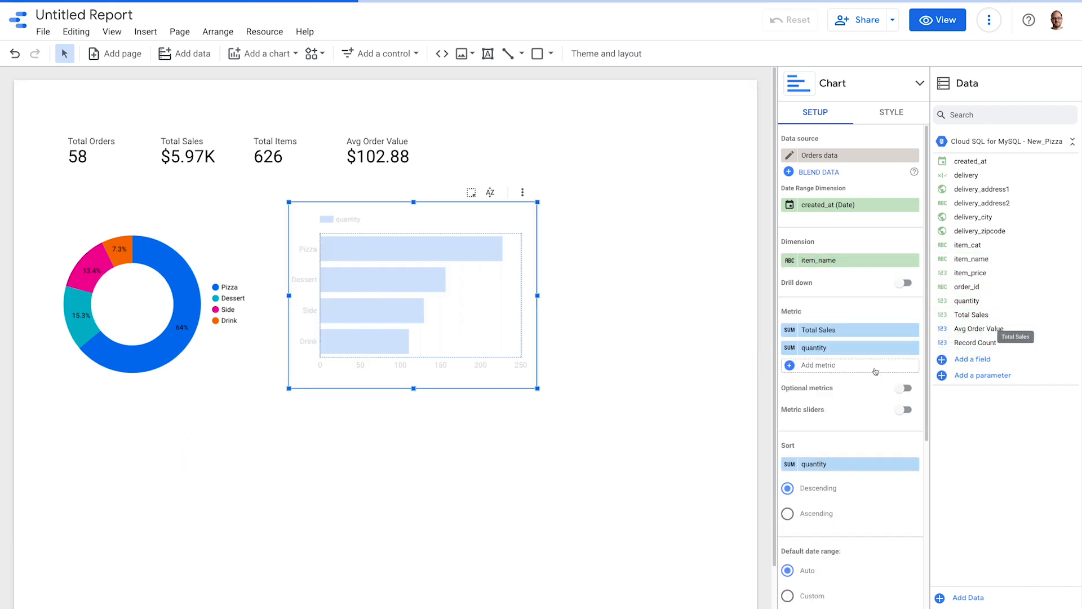
click(912, 347)
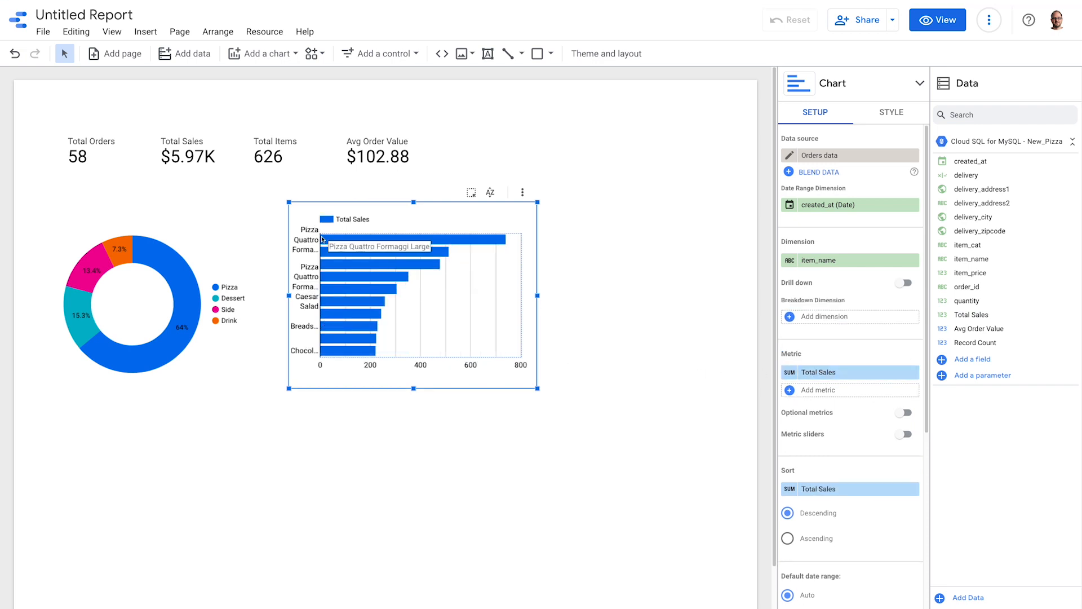
drag(322, 247, 418, 262)
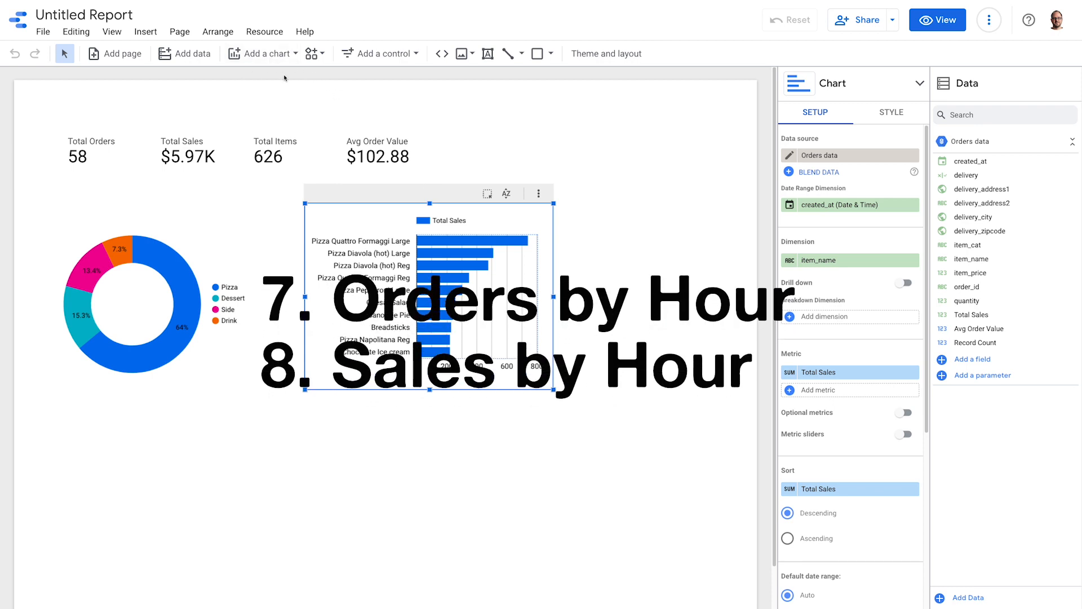
Add a time series chart below the doughnut chart and set its created_at dimension type to Hour.
click(262, 53)
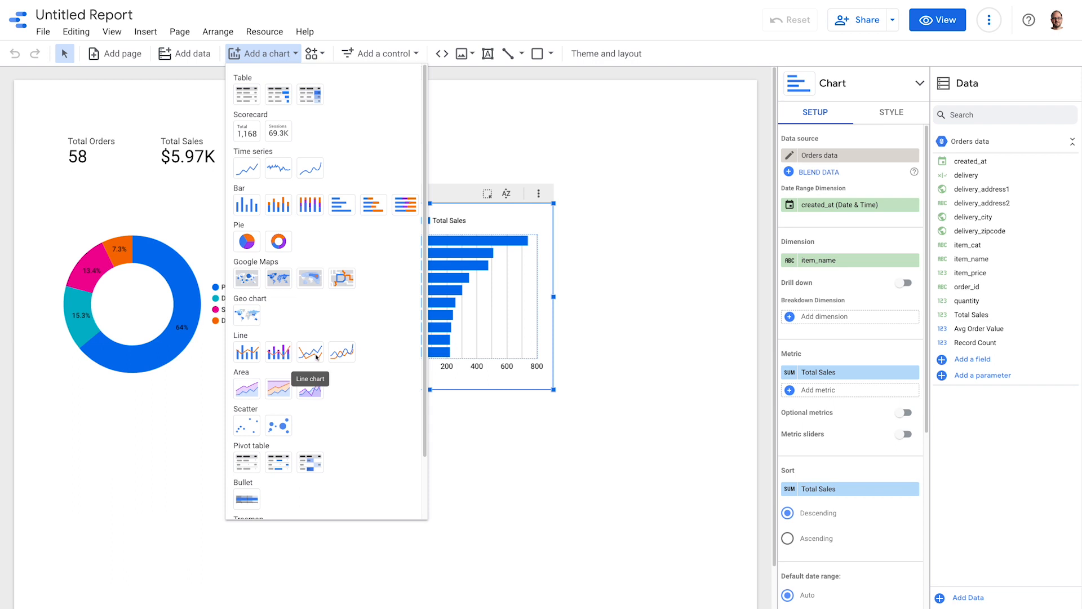
click(246, 163)
click(789, 260)
click(766, 335)
mouse_move(750, 384)
scroll(628, 447, down, 3)
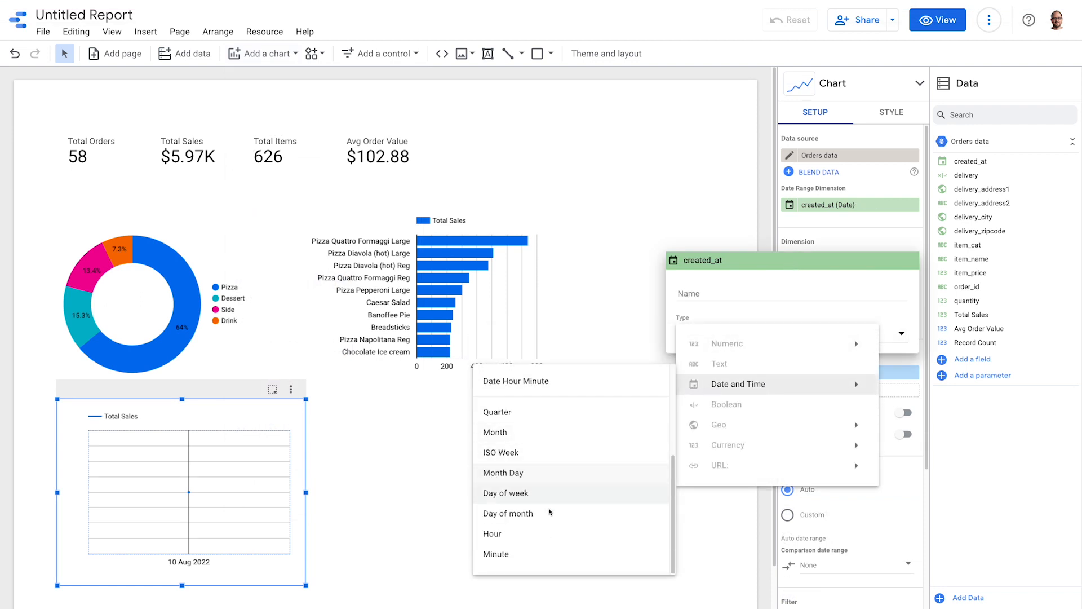
click(542, 533)
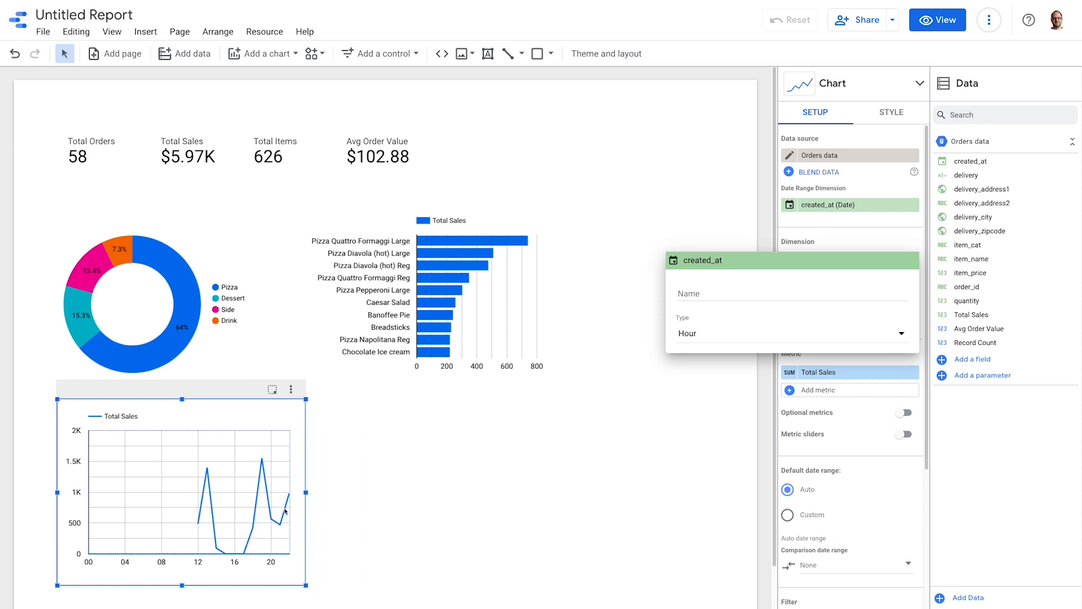
click(668, 476)
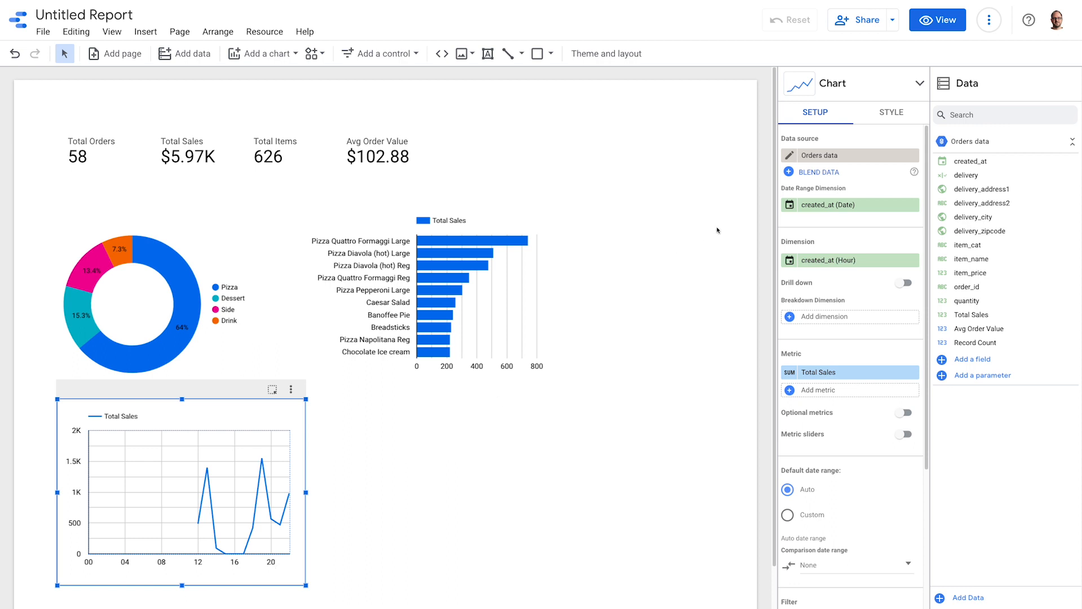
Try Line Breaks and Linear Interpolation as the missing data handling of the hourly time series chart.
click(899, 113)
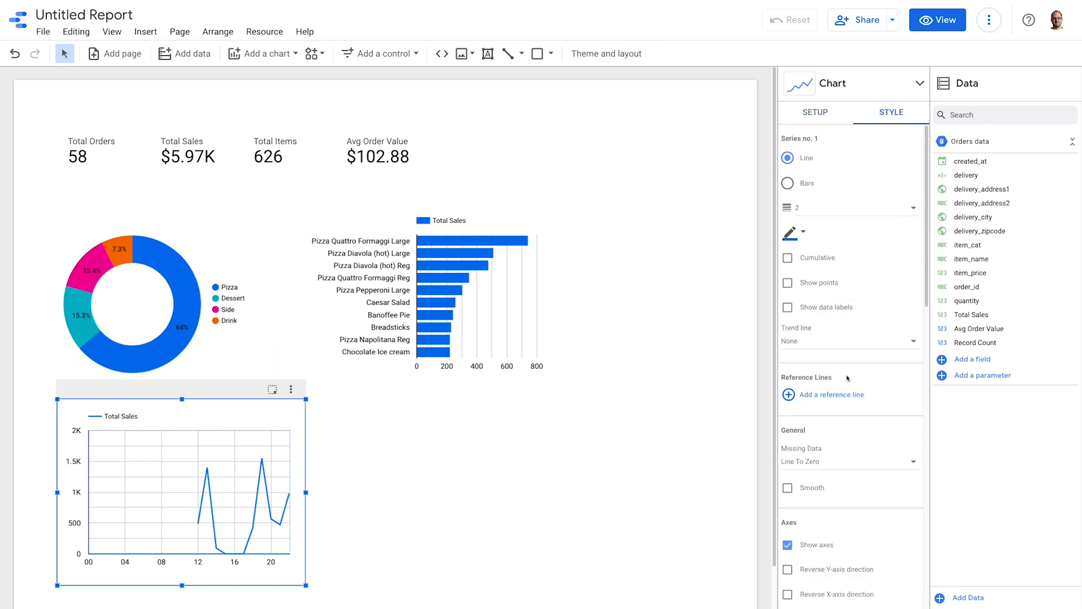
click(850, 467)
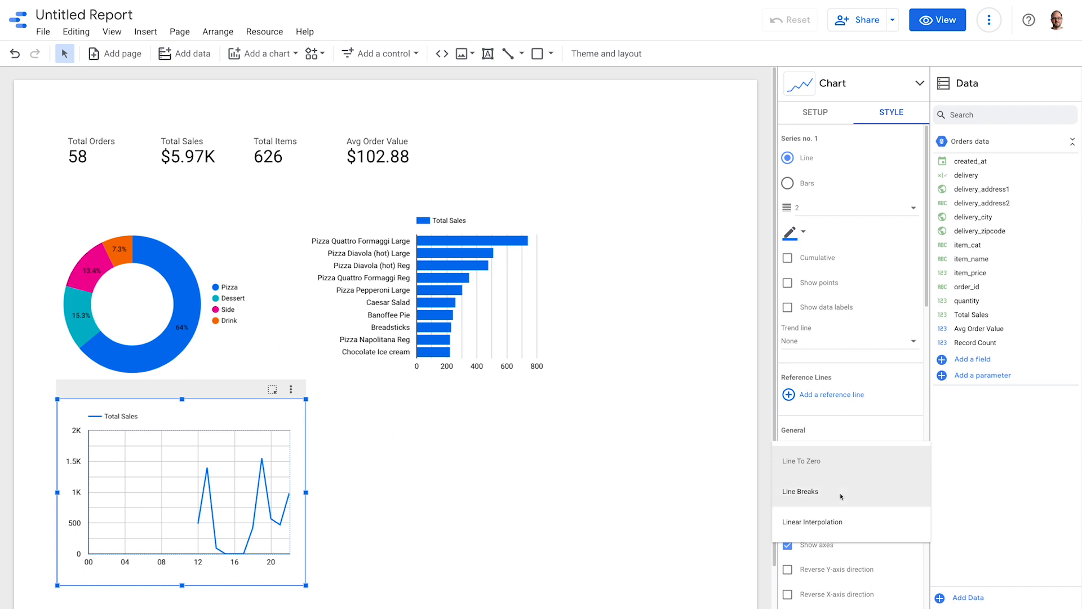
click(839, 492)
click(845, 467)
click(842, 503)
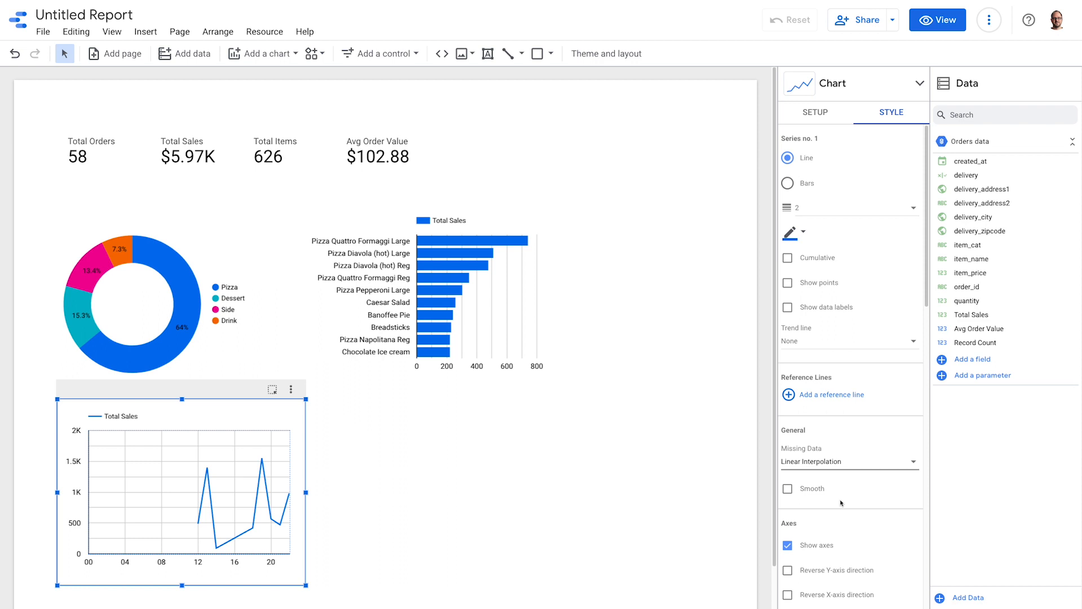
Undo the latest chart changes to return to a line chart of Total Sales by hour.
key(ctrl+z)
key(ctrl+z)
key(ctrl+z)
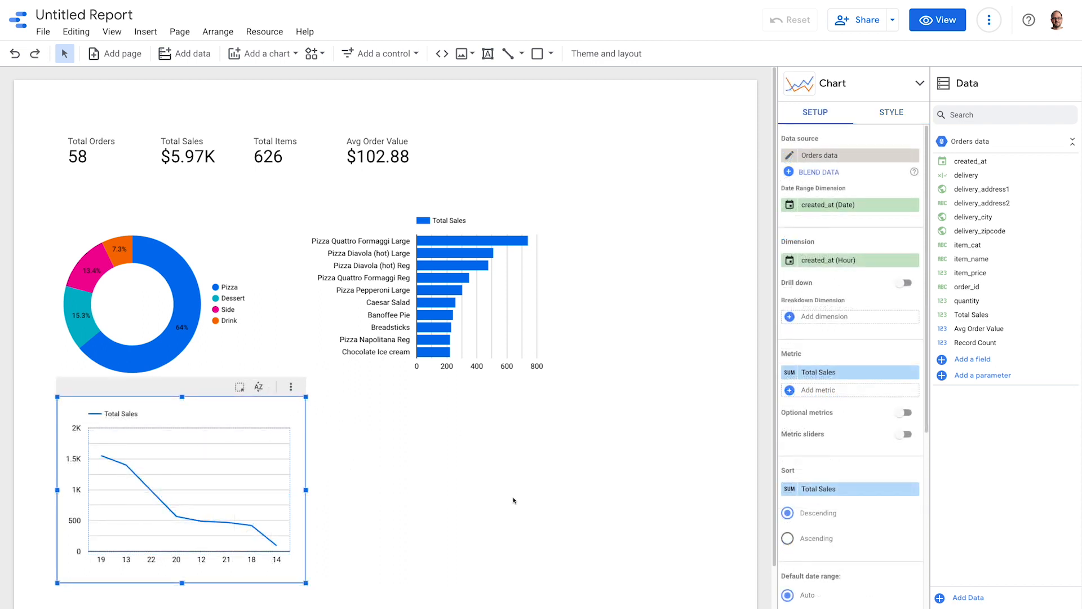
Sort the hourly line chart by created_at in ascending order.
click(845, 489)
click(834, 470)
click(787, 539)
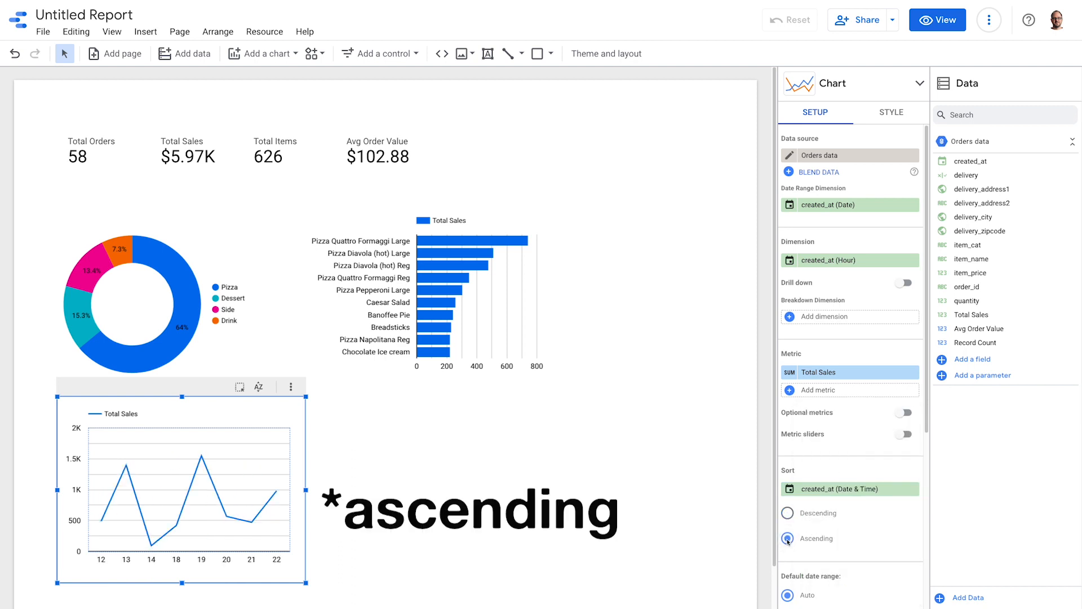
Add order_id as a second metric of the hourly line chart and plot that series on the right axis.
drag(966, 286, 897, 399)
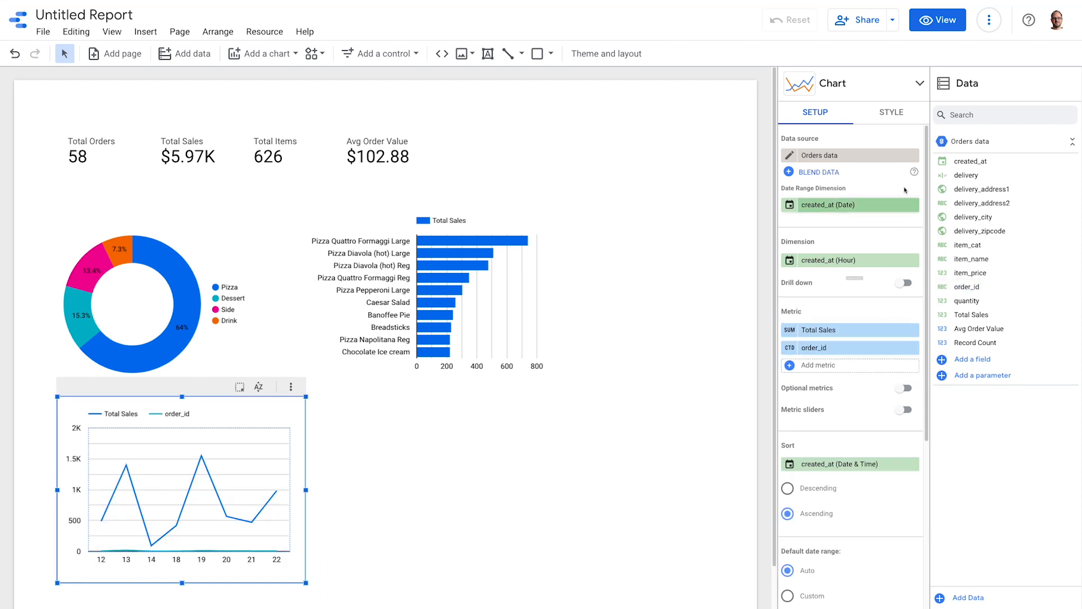
click(889, 120)
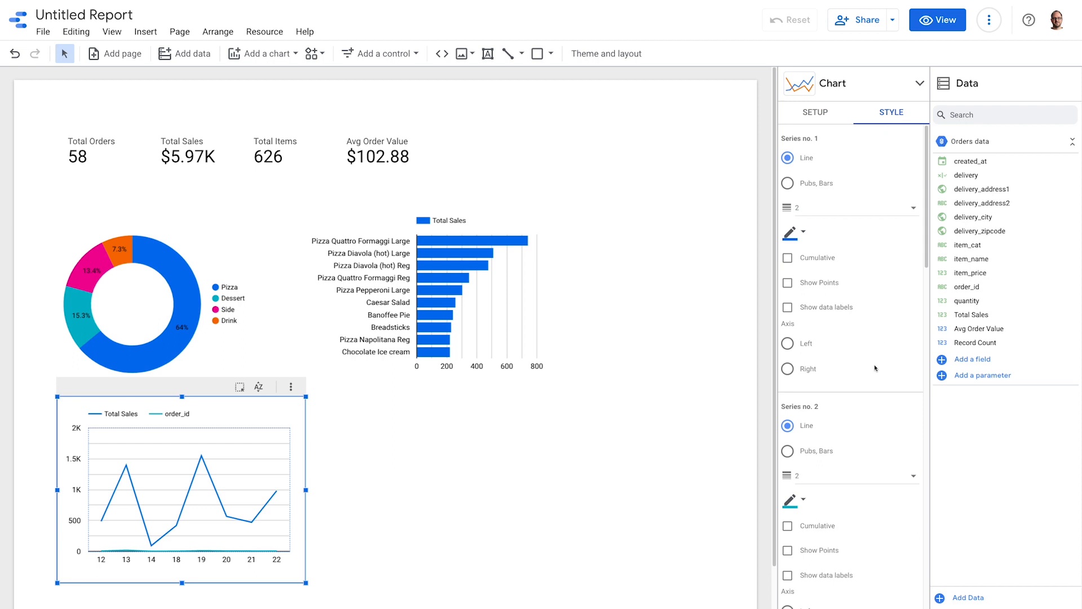
scroll(871, 403, down, 3)
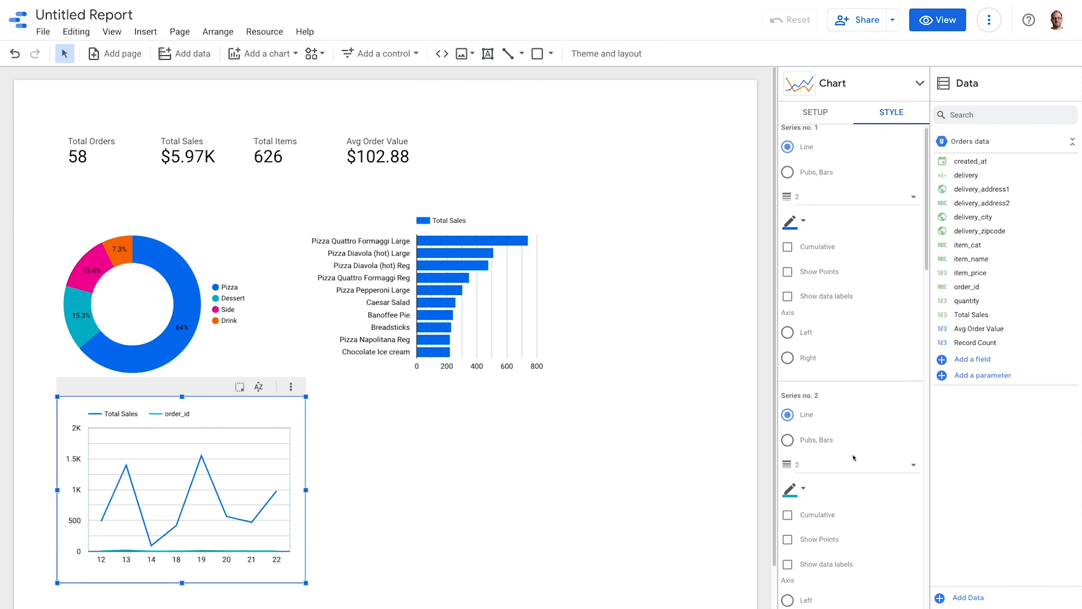
click(788, 450)
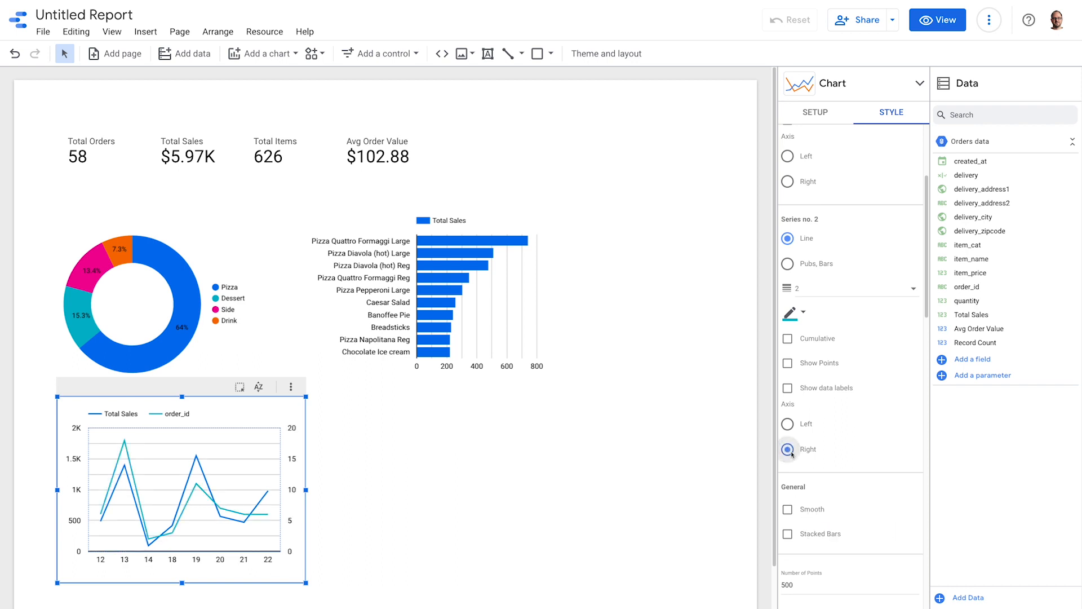
Rename the line chart's order_id metric to Total Orders.
click(802, 113)
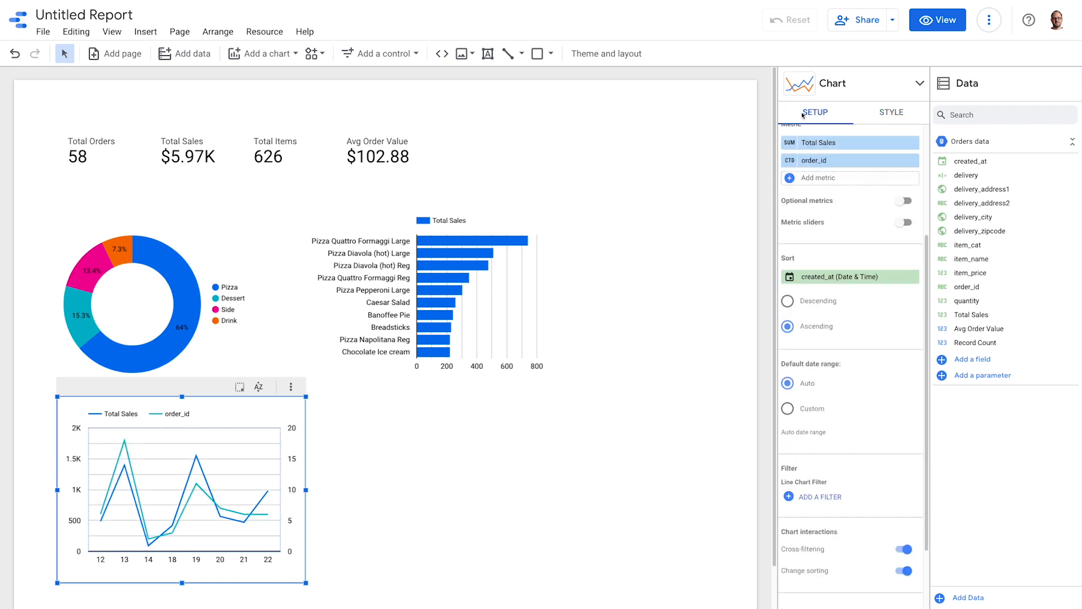
click(791, 160)
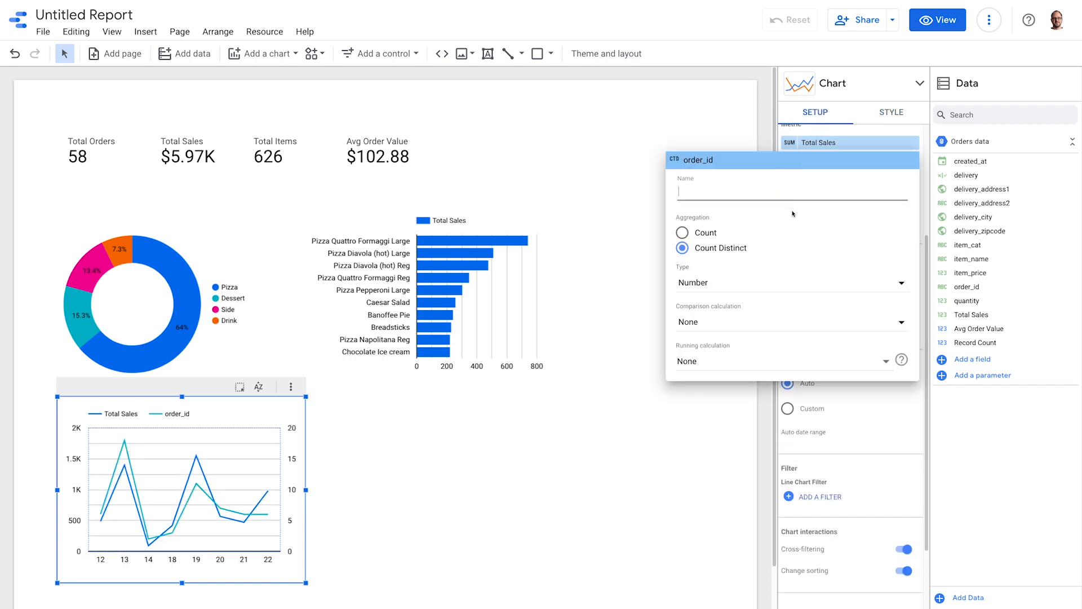
text(Total Or)
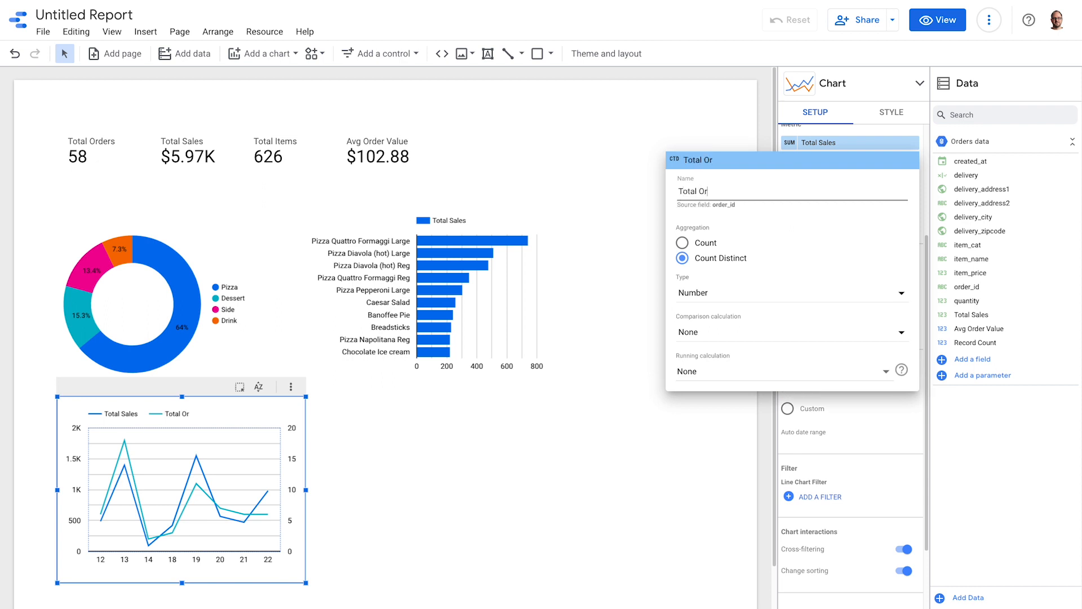
text(ders)
click(641, 459)
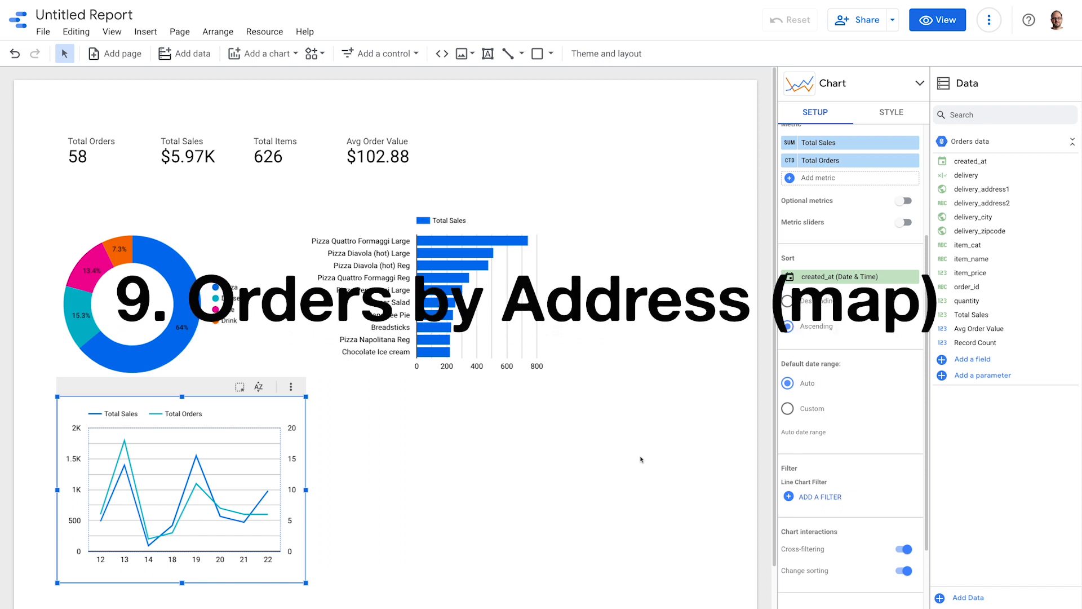
Add a Google Maps bubble map below the bar chart, located by delivery_city, and check where its bubbles fall.
click(274, 58)
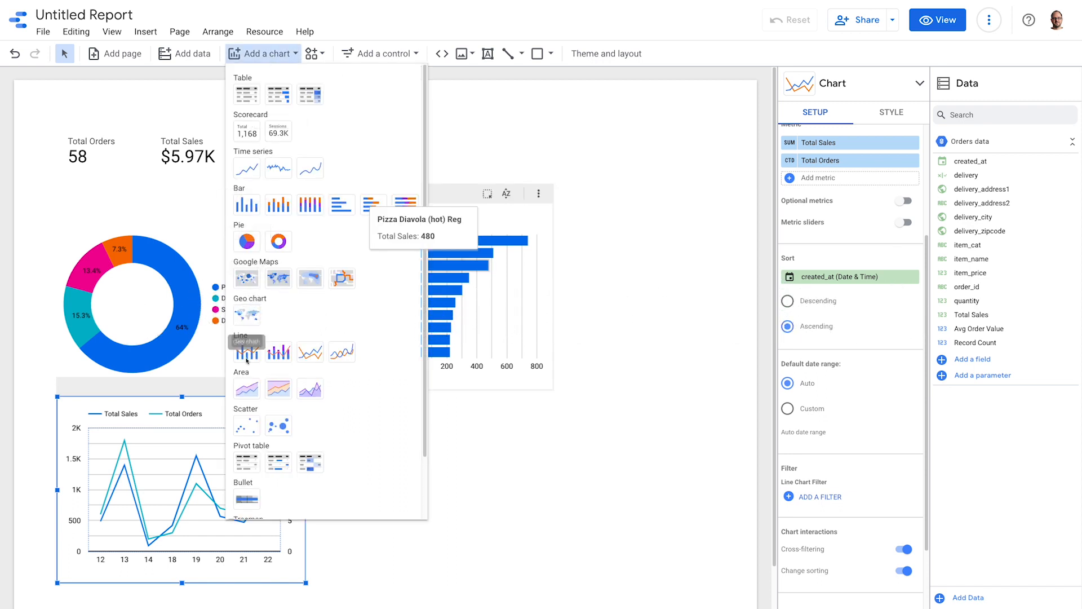
click(256, 280)
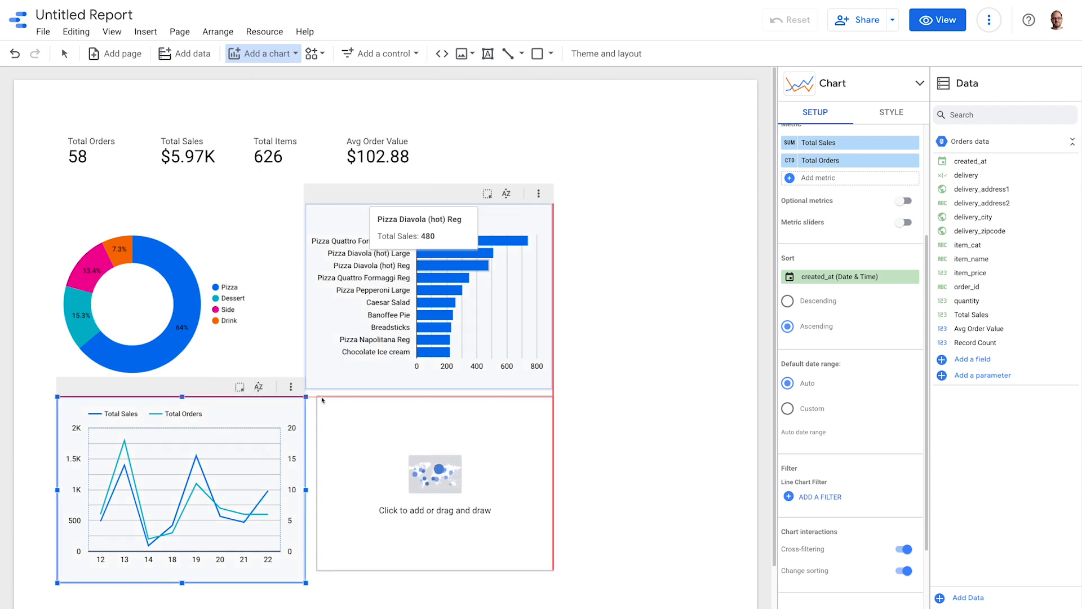
drag(441, 433, 721, 606)
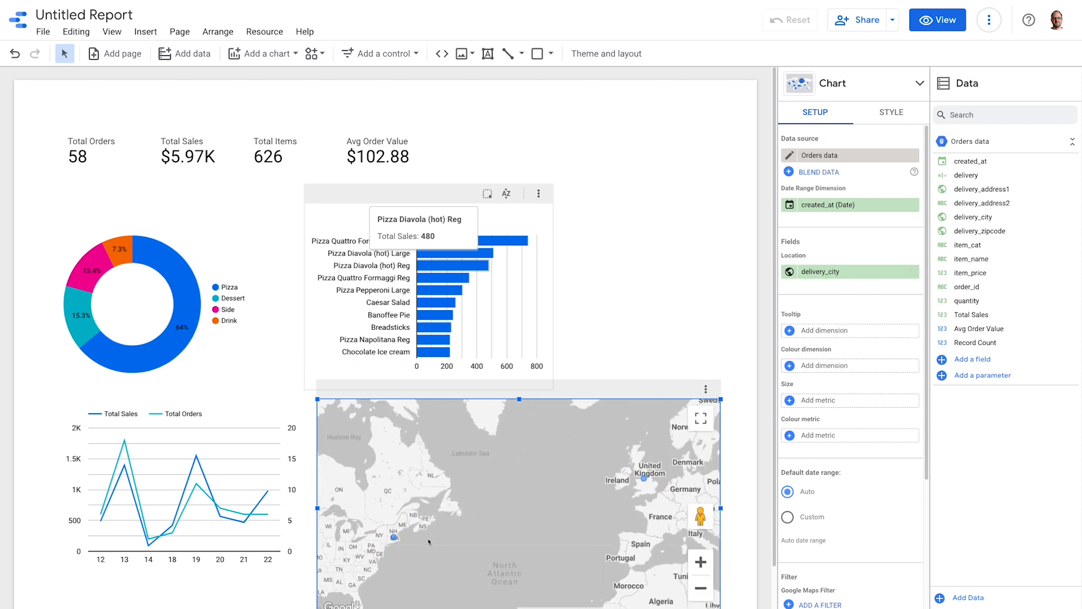
mouse_move(397, 539)
mouse_move(645, 482)
scroll(481, 539, down, 1)
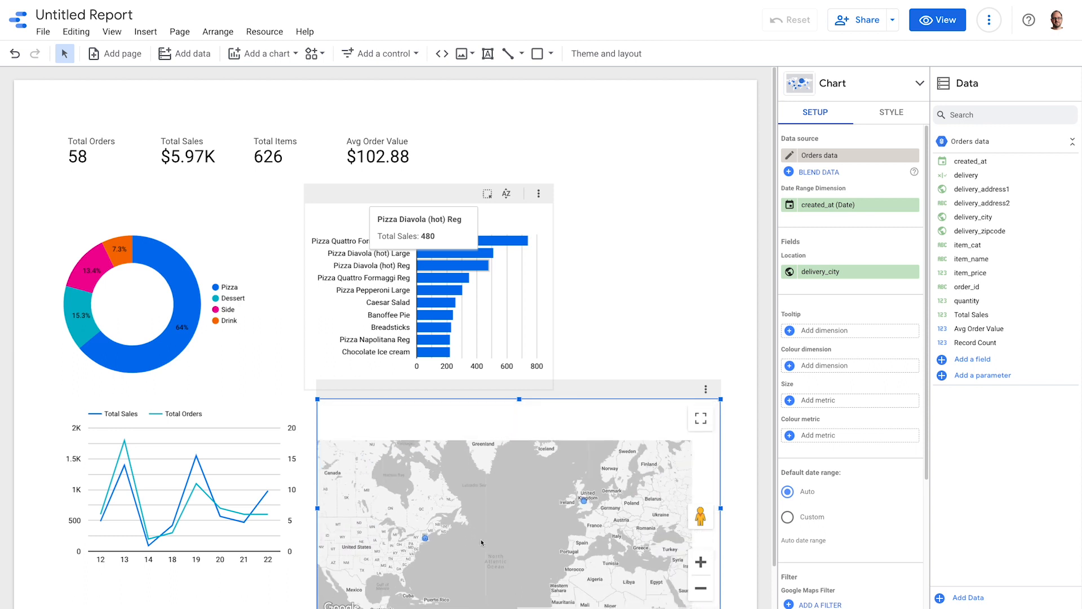
scroll(736, 499, down, 1)
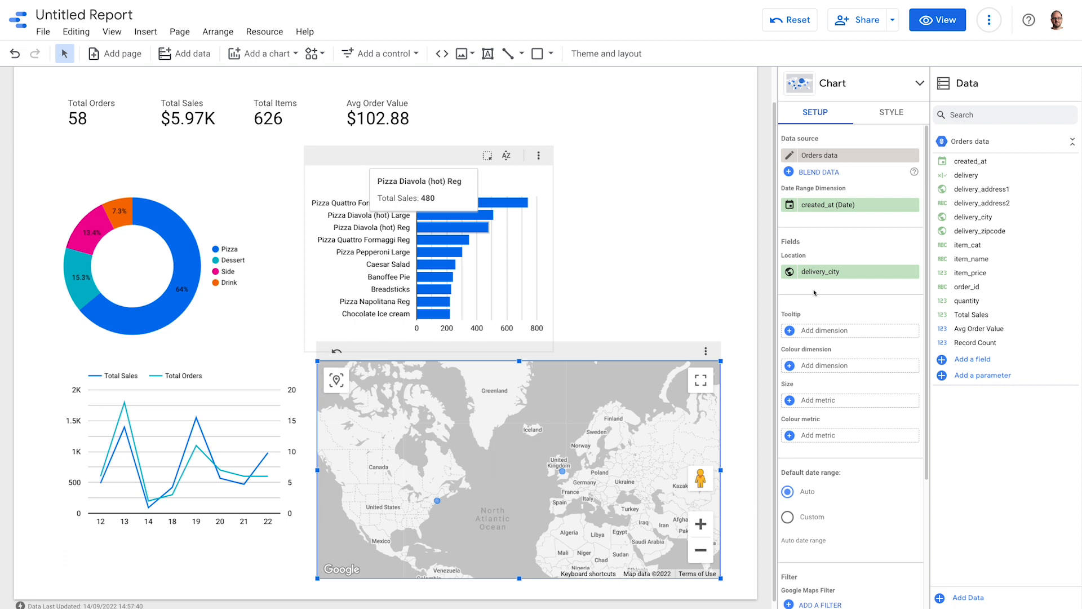
Create a calculated field Full address with the formula CONCAT(delivery_address1,', ',delivery_city,', ',delivery_zipcode,', ', 'United States').
click(981, 361)
text(Full address)
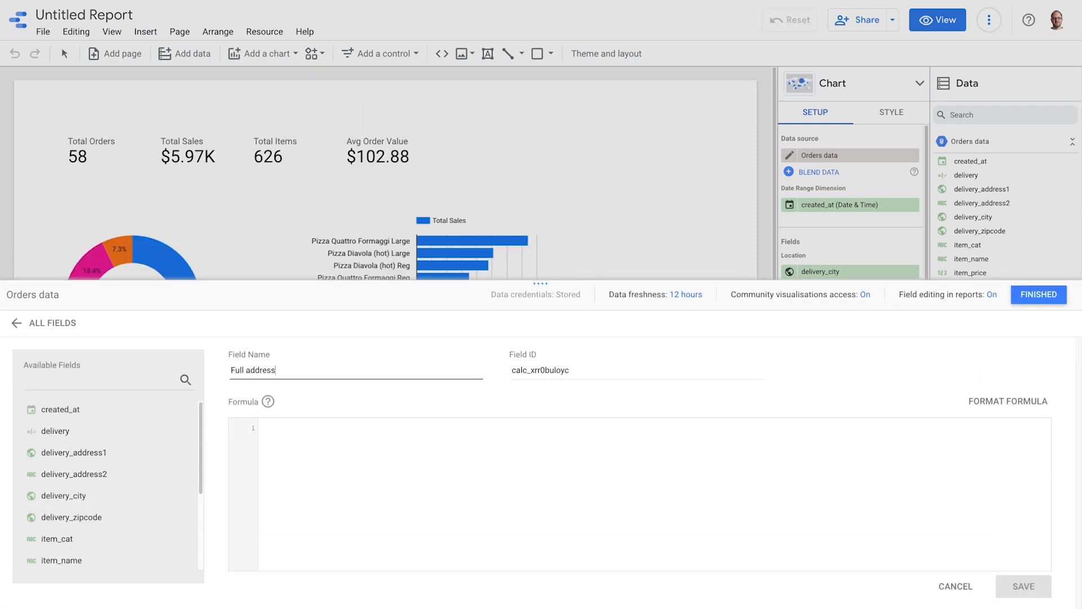
click(386, 472)
text(CONCAT(delivery_address1,', ',delivery_city,', ',delivery_zipcode,', ', 'United States'))
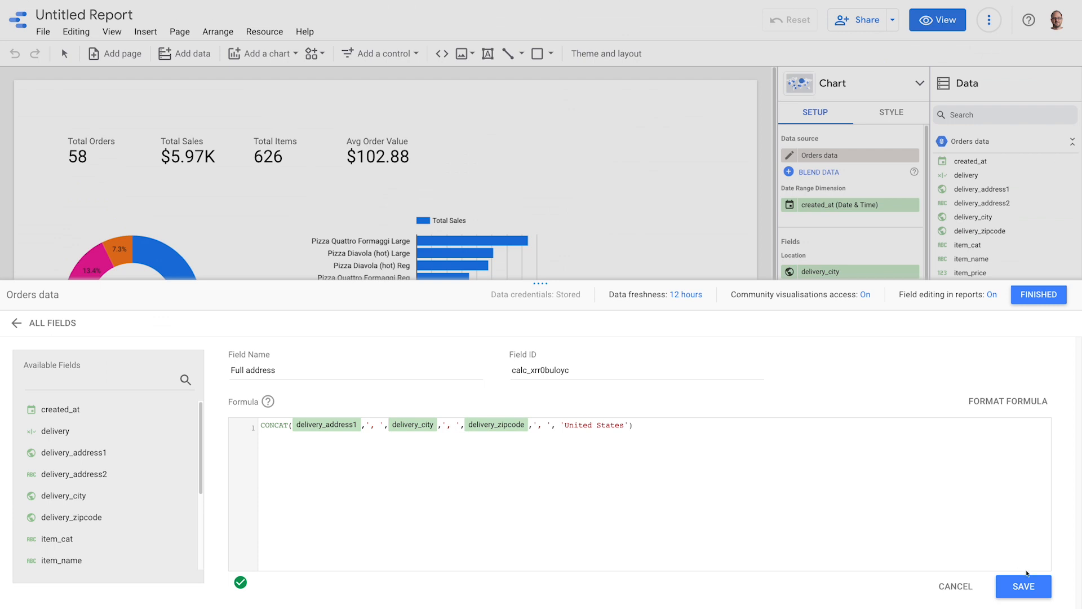
click(1023, 586)
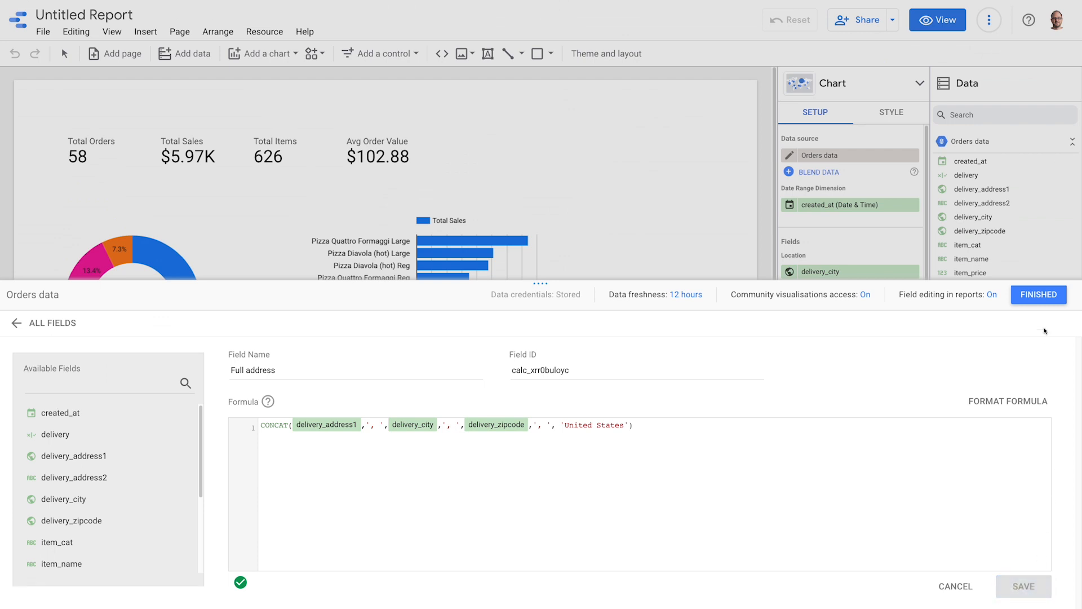
click(1037, 295)
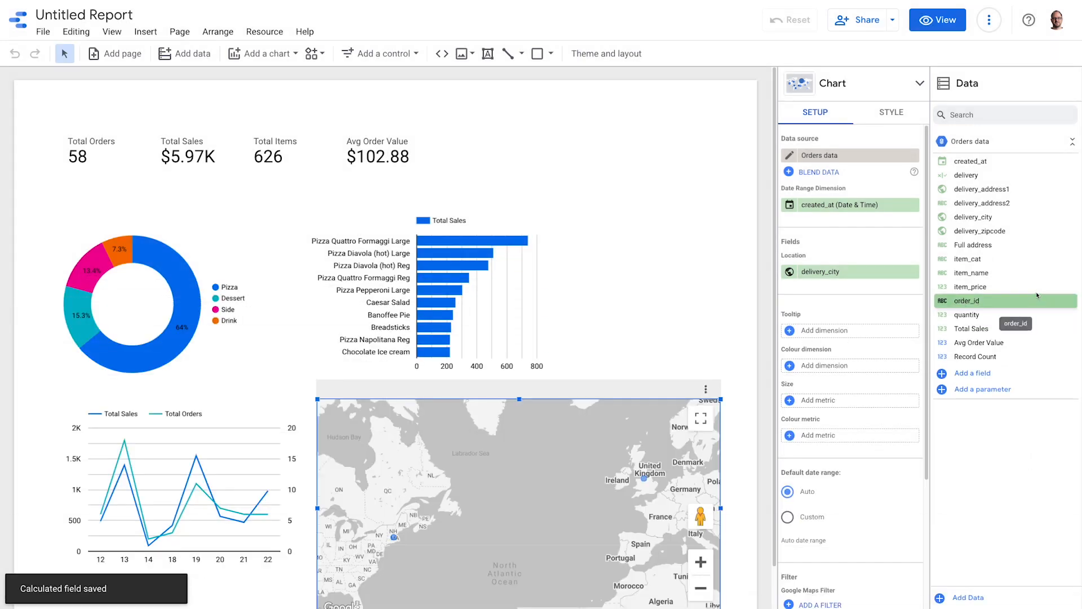
Replace the bubble map's location field with Full address.
drag(1009, 245, 846, 272)
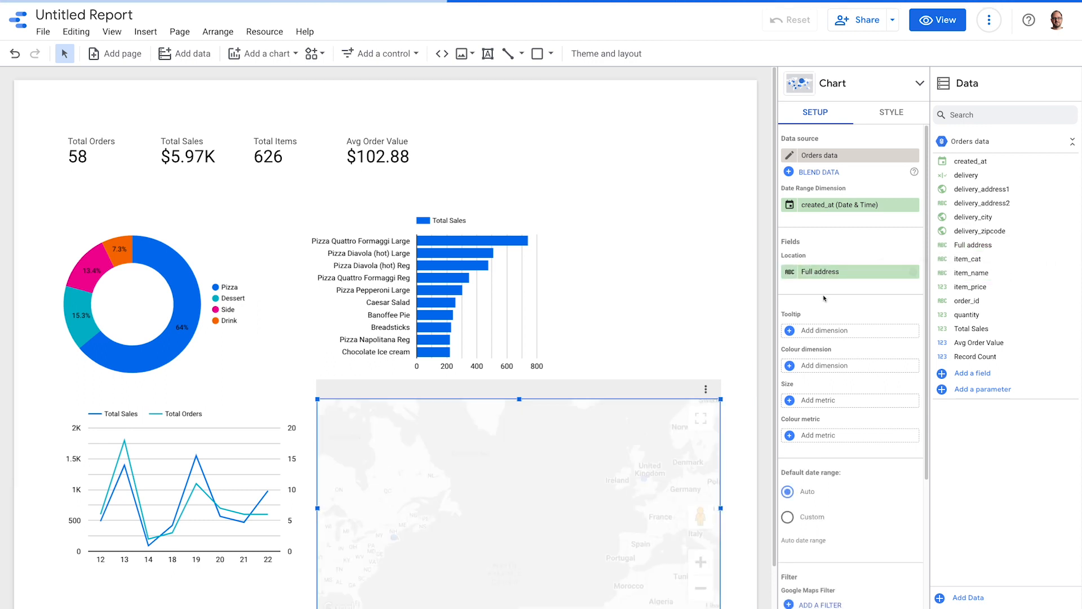
scroll(746, 395, down, 1)
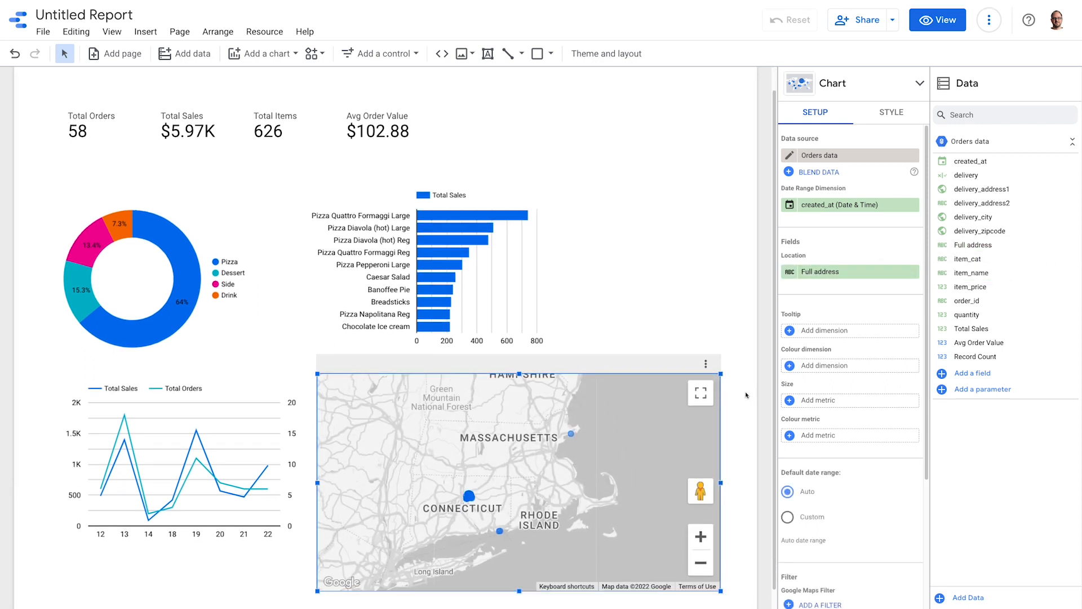
scroll(746, 395, down, 1)
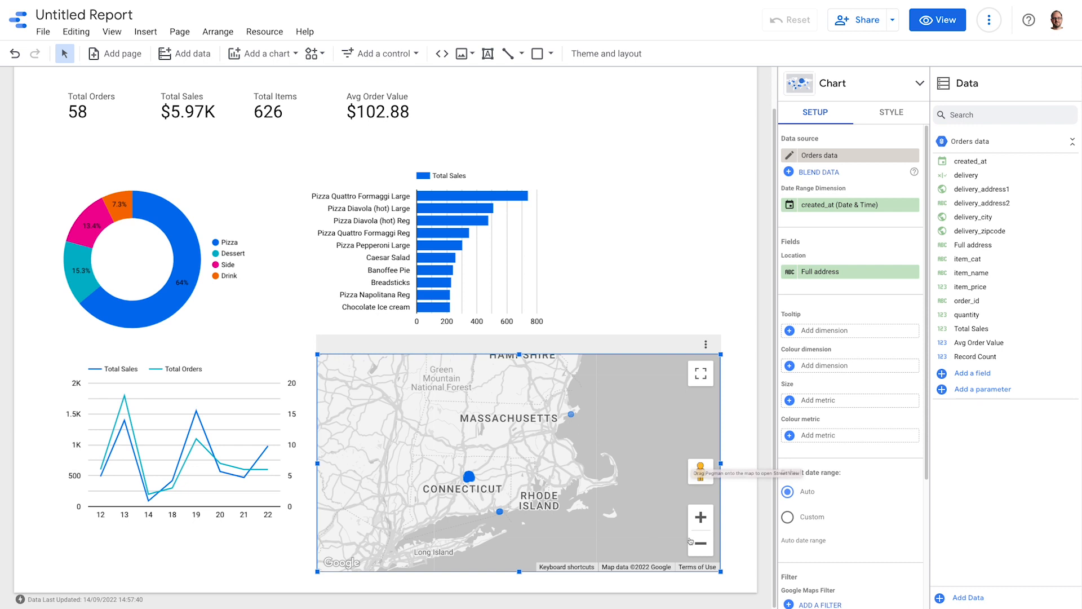
Examine the order locations on the map close up around Manchester, Connecticut.
click(701, 517)
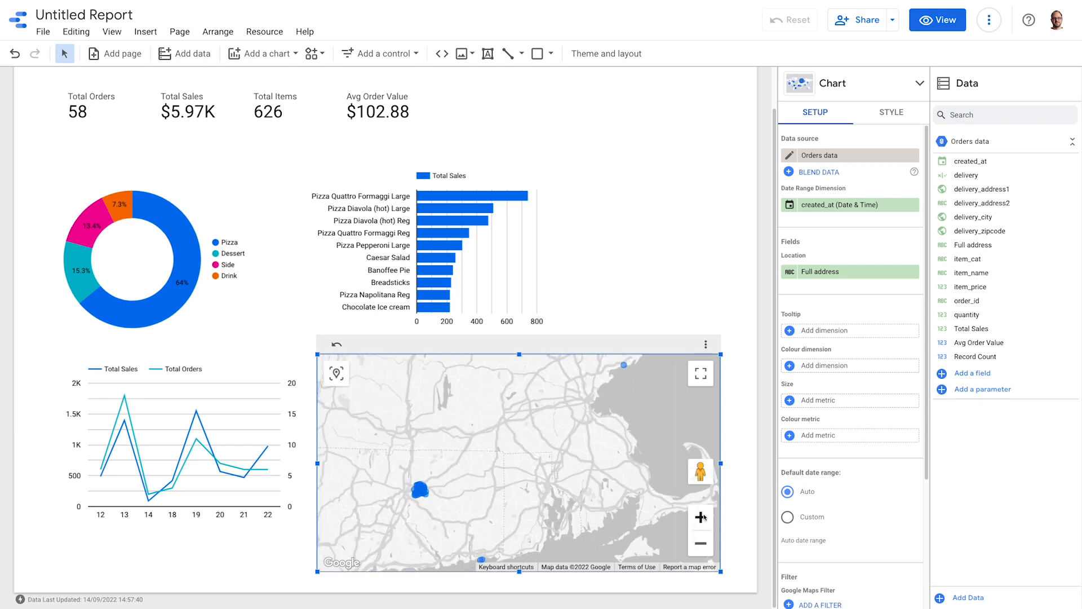
click(701, 517)
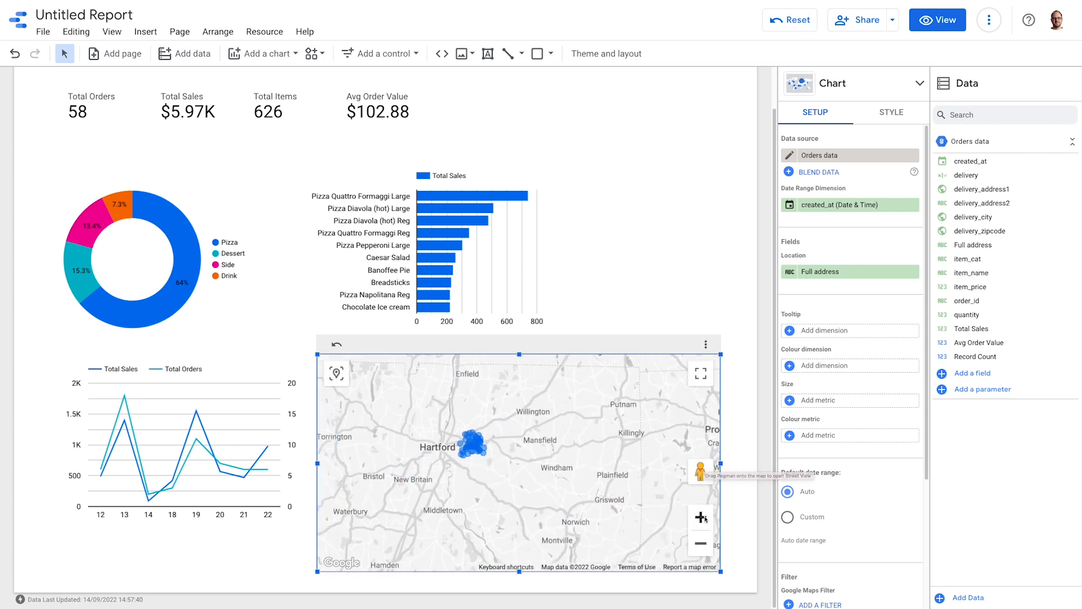
click(700, 543)
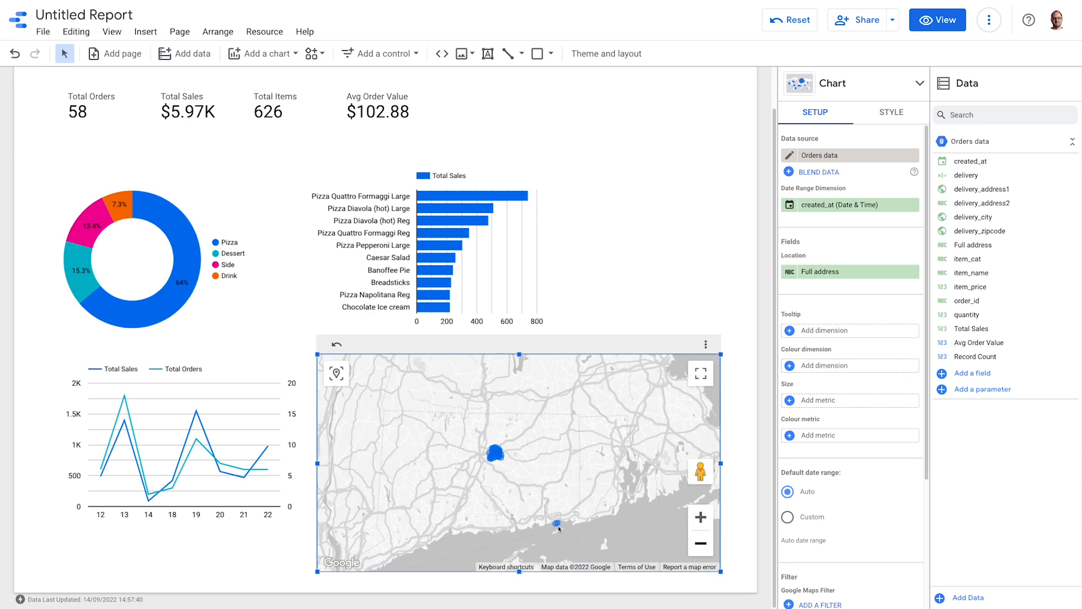
click(701, 517)
click(700, 516)
drag(517, 449, 677, 512)
click(706, 516)
drag(609, 481, 649, 519)
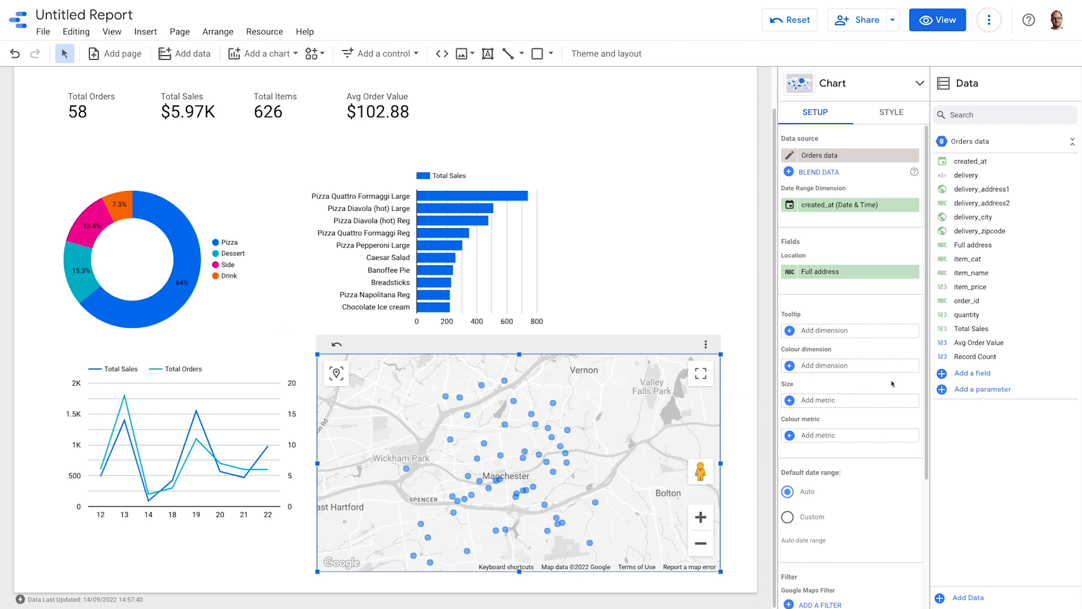
Size the map bubbles by the Total Sales metric.
click(987, 328)
drag(988, 327, 872, 401)
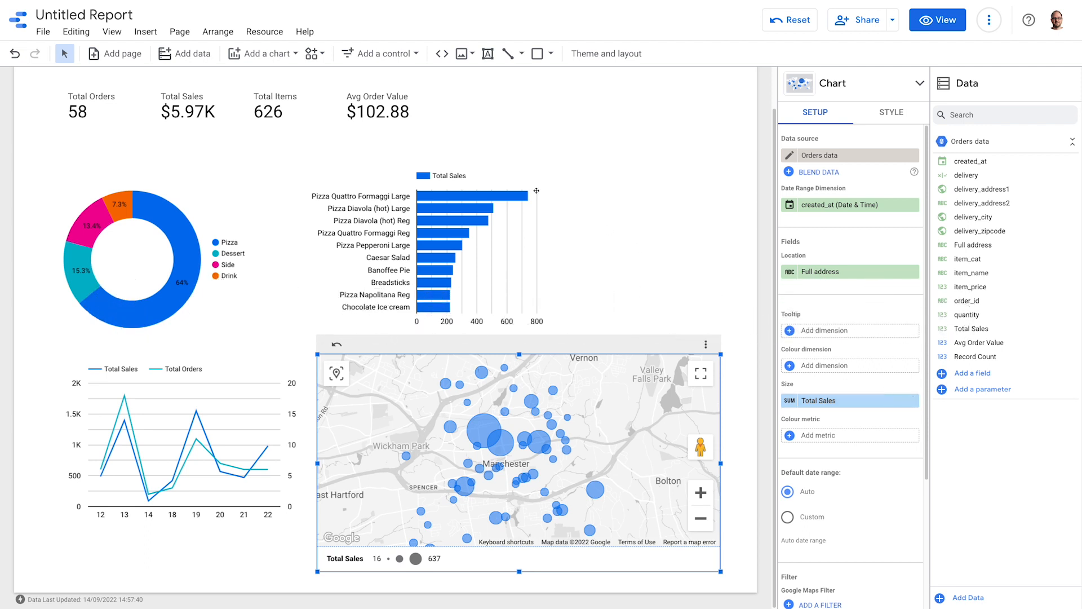
Add a pie chart beside the bar chart, enlarge it, and use delivery as its dimension and order_id as its metric.
click(261, 55)
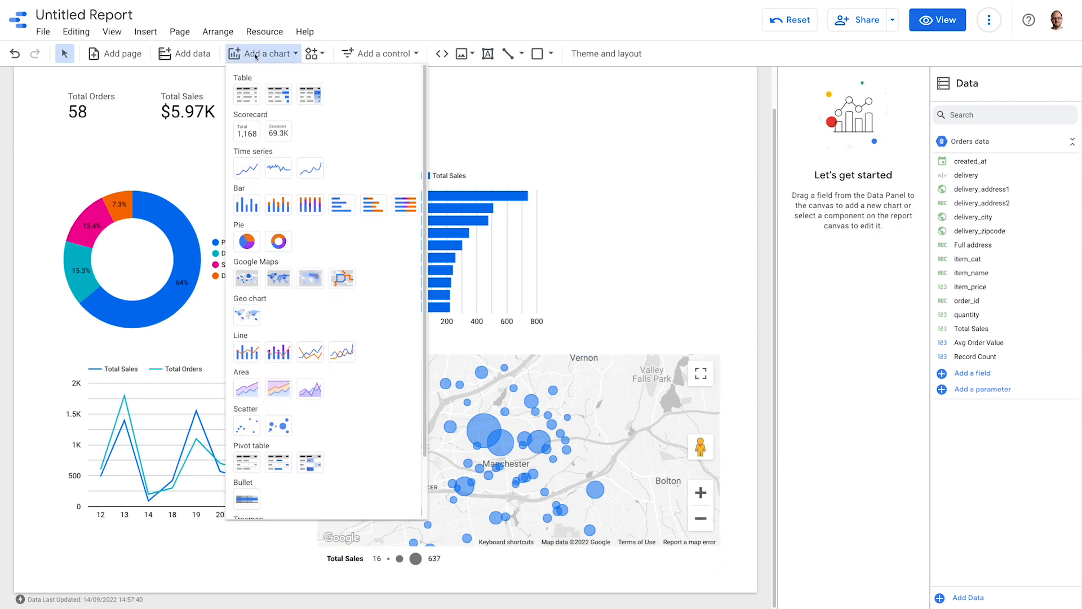
click(245, 242)
click(615, 241)
drag(490, 334, 601, 305)
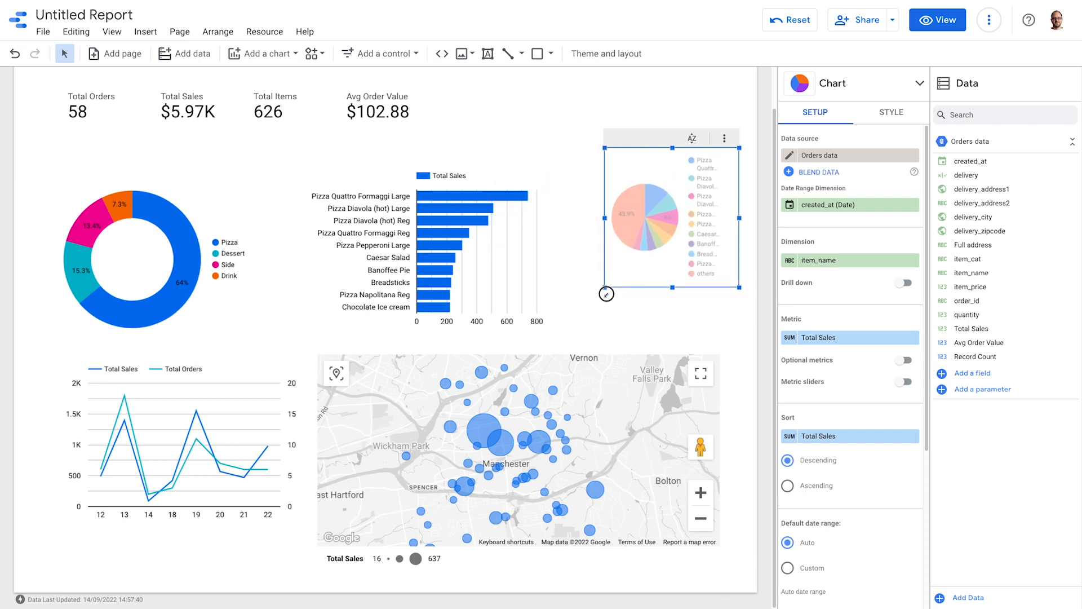
drag(966, 175, 834, 259)
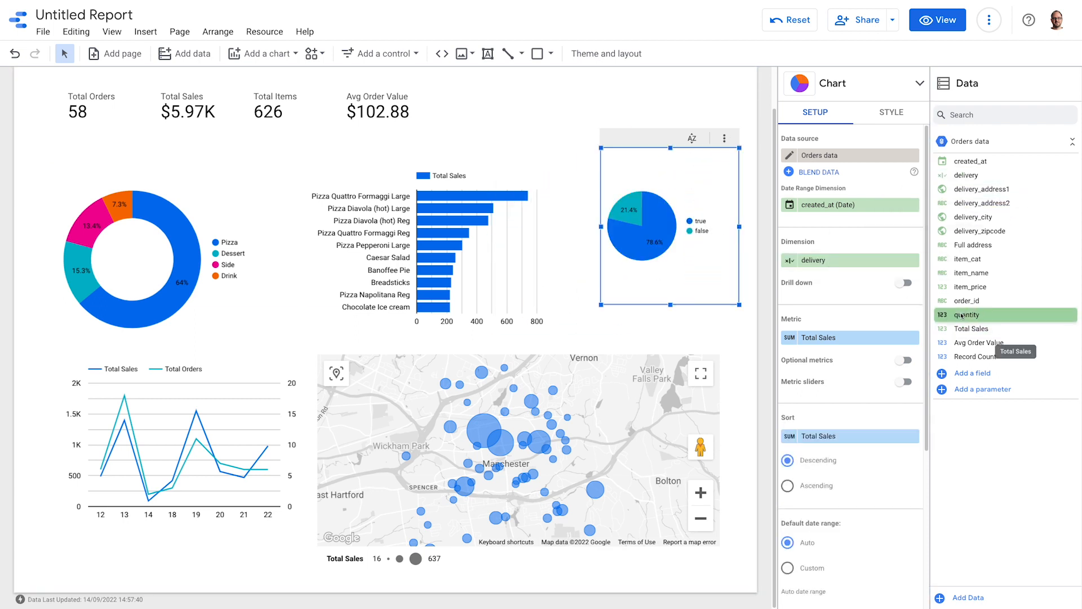
drag(967, 301, 858, 340)
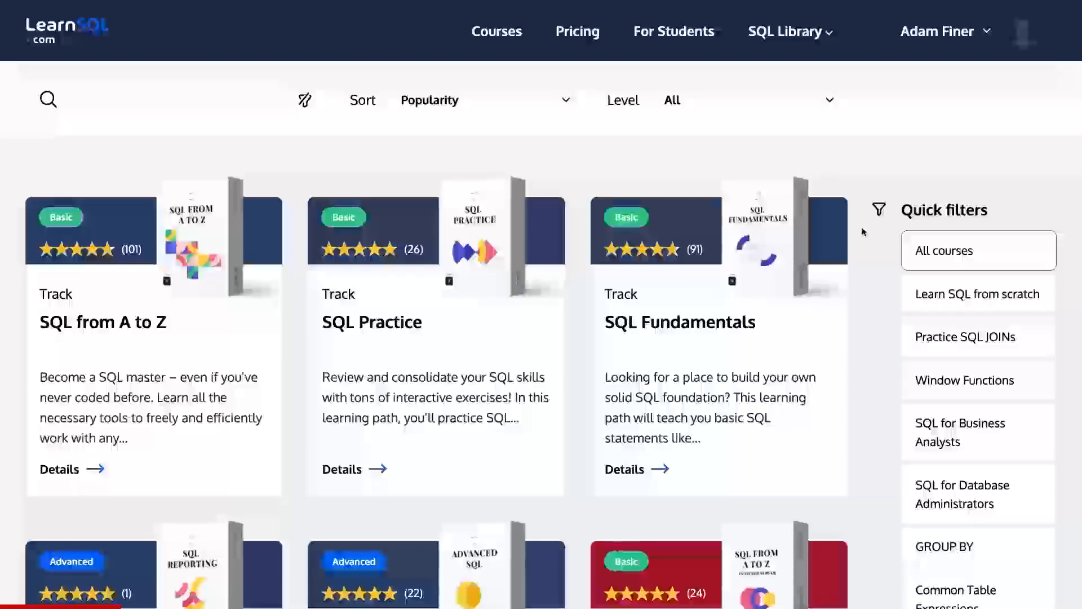
On LearnSQL.com, filter the courses by SQL for Business Analysts and start the Customer Behavior Analysis in SQL course.
scroll(863, 231, down, 10)
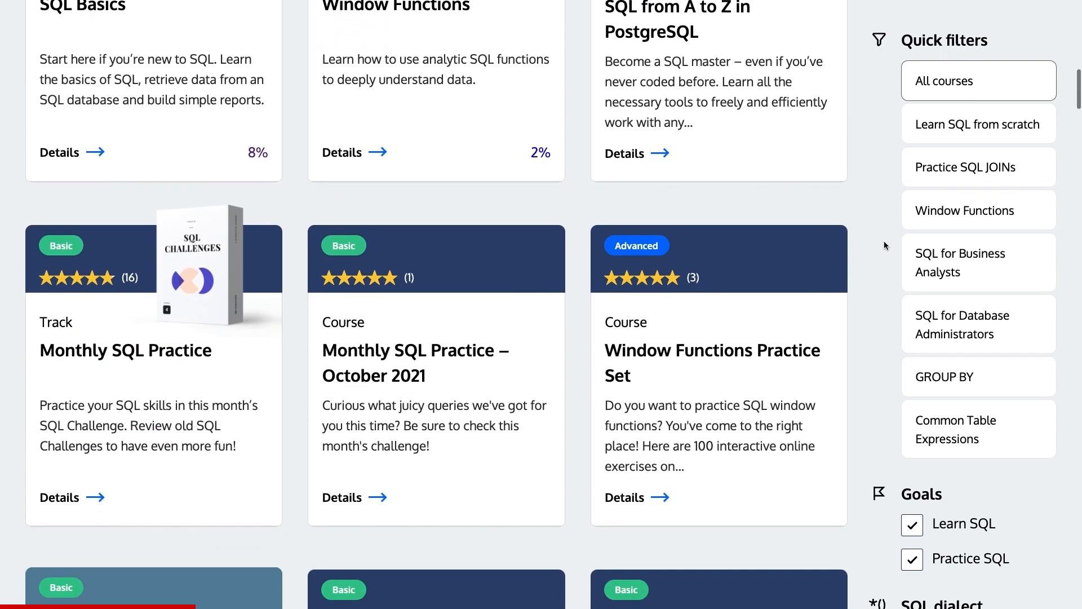
click(912, 255)
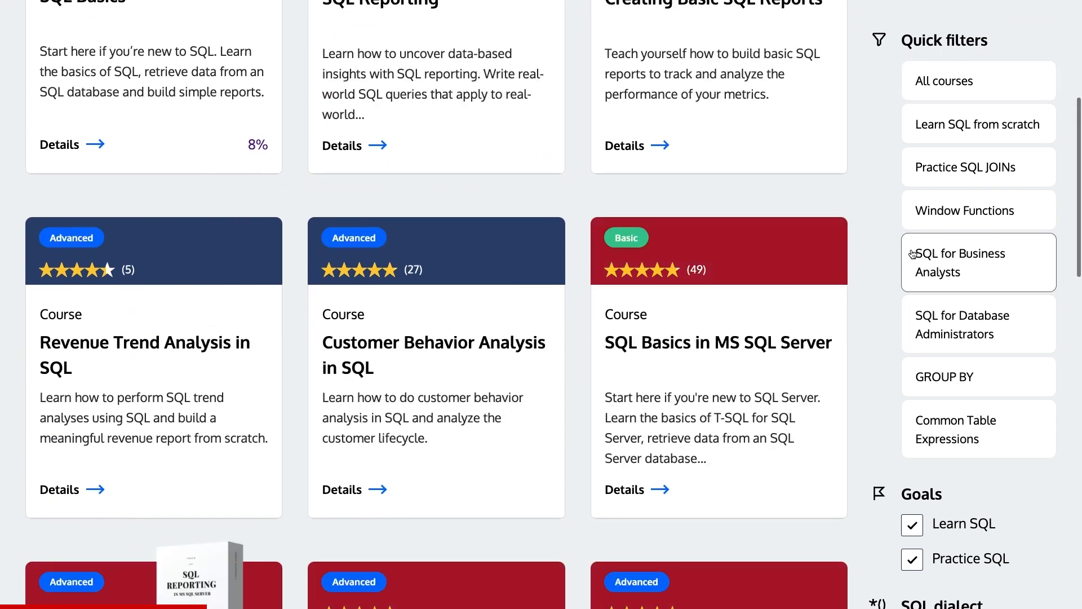
click(545, 309)
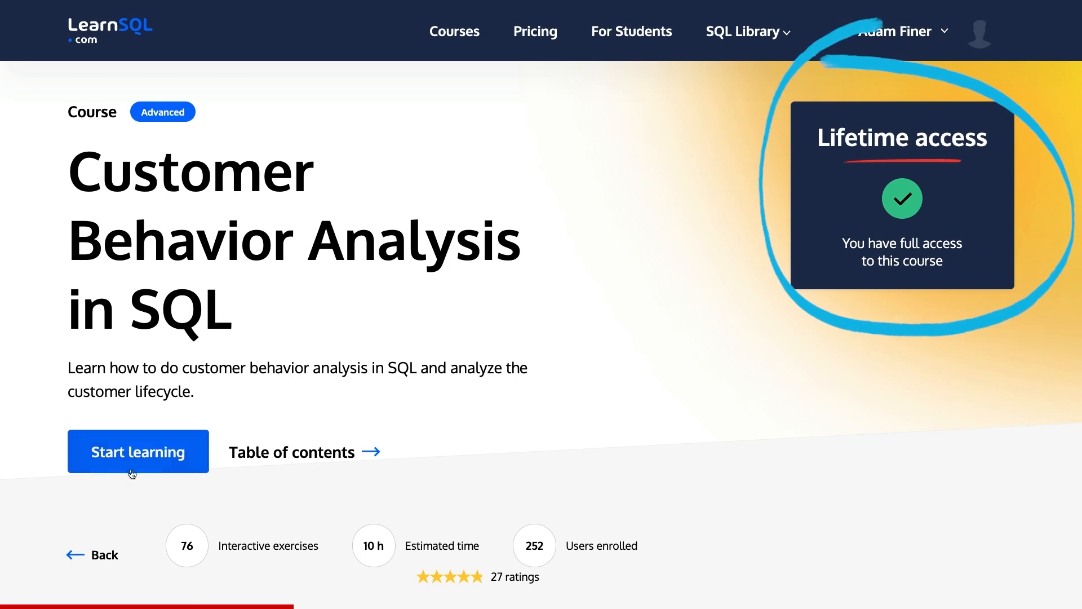
click(165, 461)
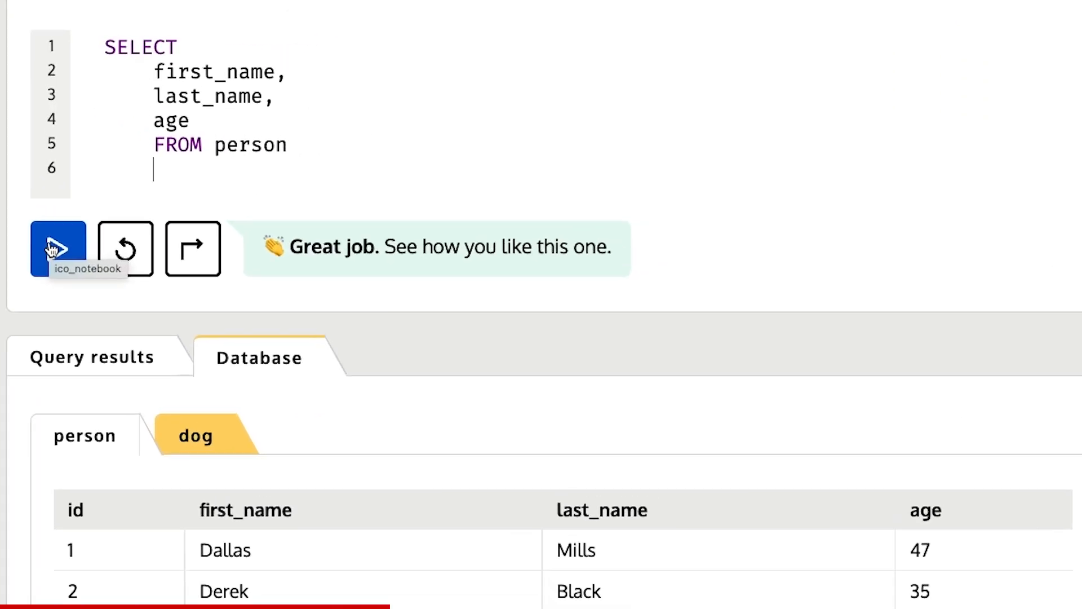
Add ORDER BY age desc to the query on the person table and run it.
text(ORDER BY age desc)
click(55, 249)
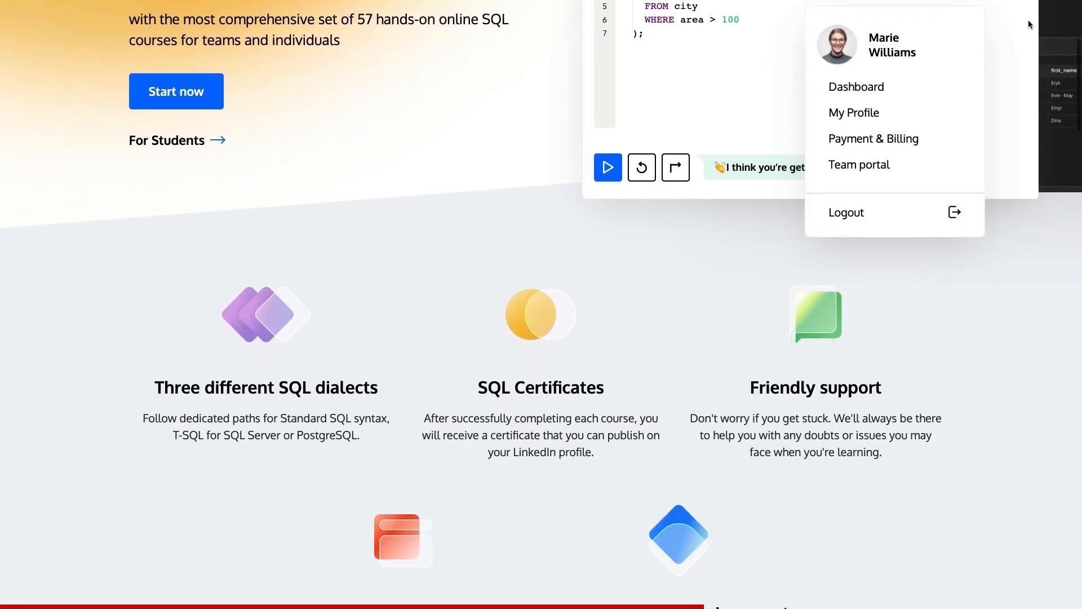
scroll(1028, 24, down, 12)
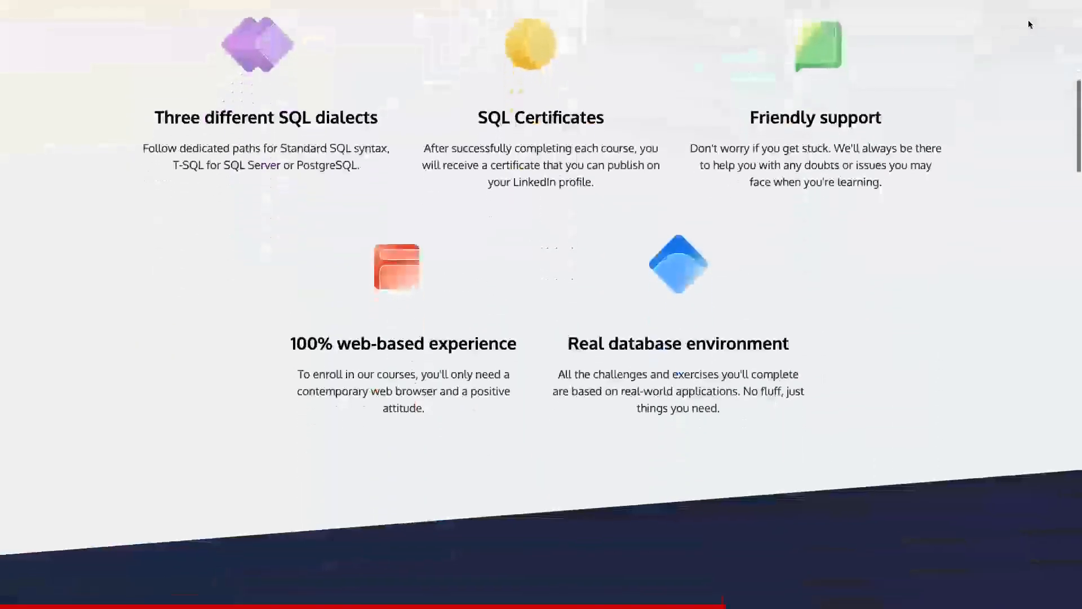
Browse the LearnSQL.com home page, the SQL cookbook, and the articles.
scroll(1028, 25, down, 7)
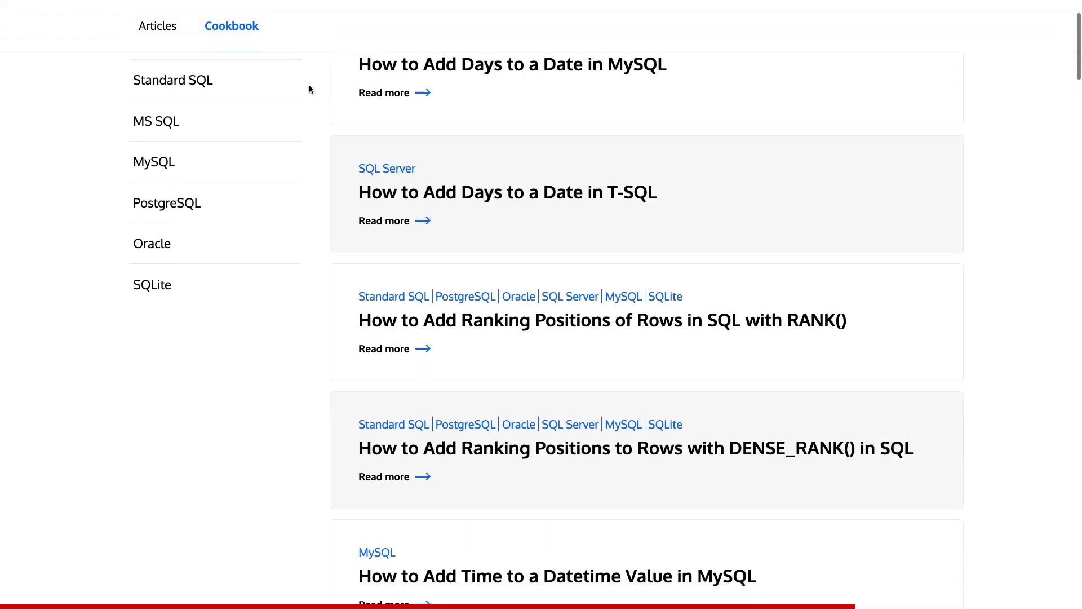
scroll(309, 87, down, 5)
scroll(309, 89, down, 2)
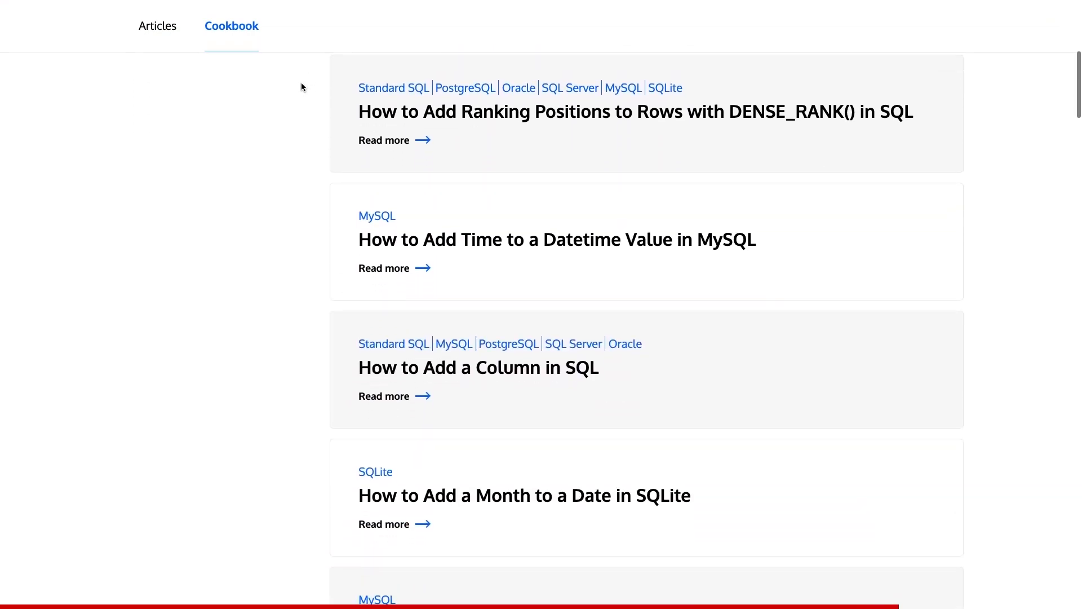
click(169, 33)
scroll(173, 36, down, 6)
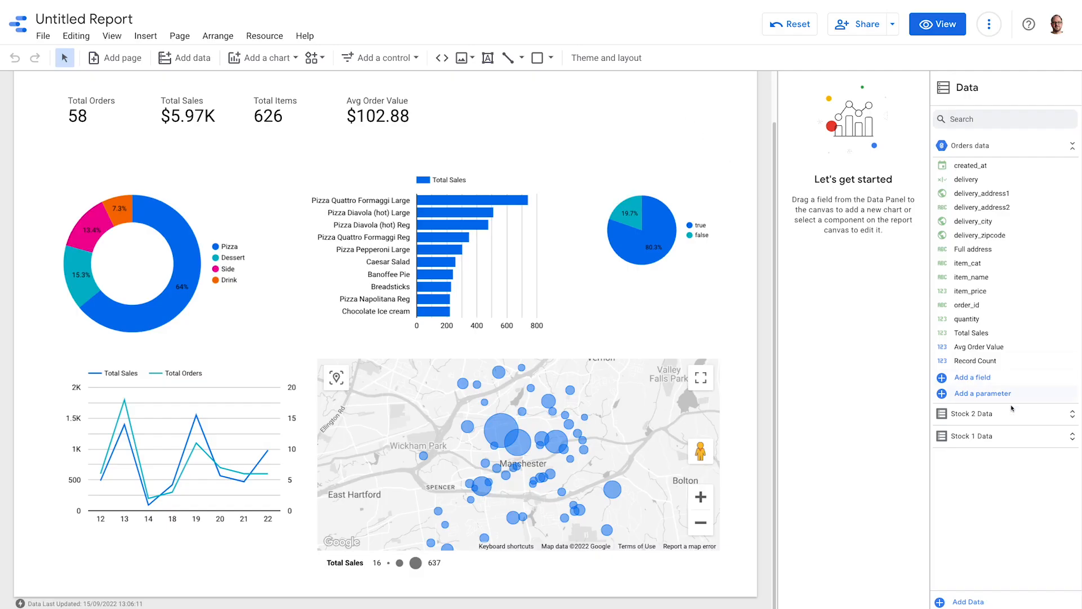
In the Data Studio report, collapse the Orders data fields and expand only the Stock 1 Data fields.
click(1003, 437)
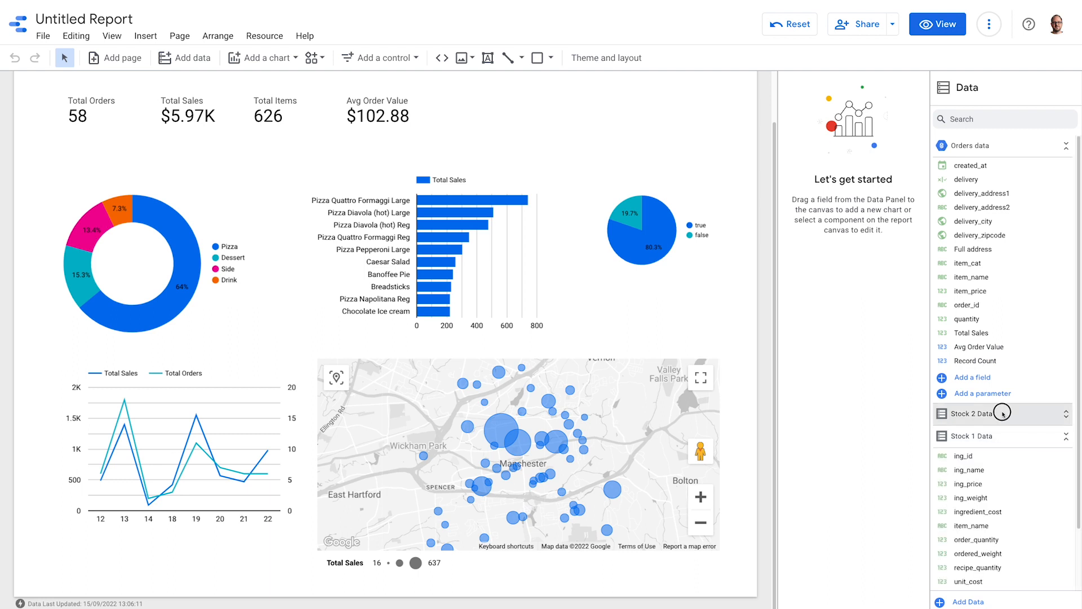
click(1002, 413)
click(982, 145)
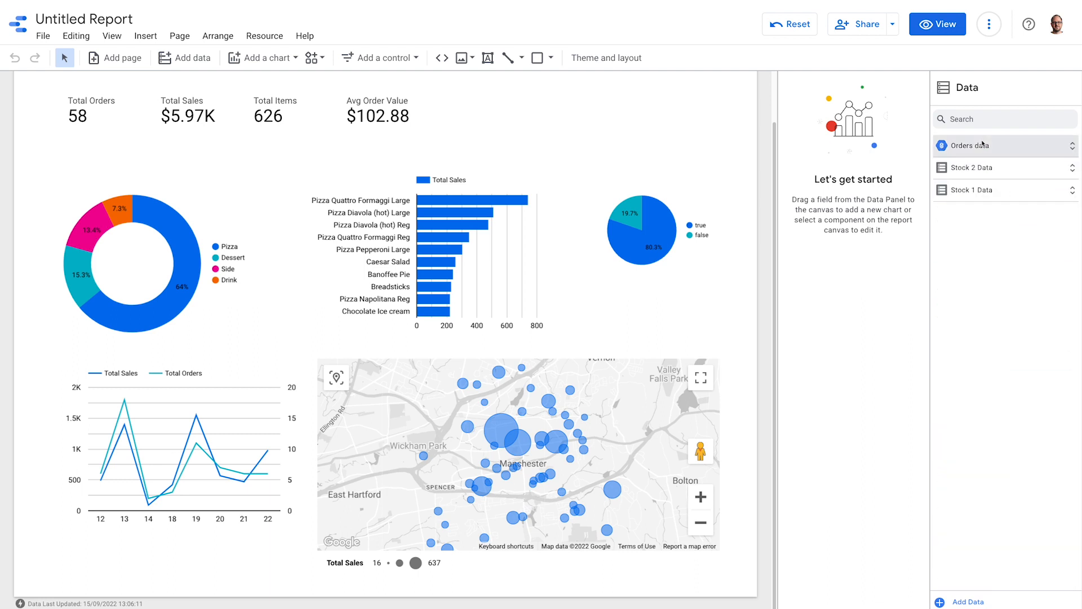
click(1006, 194)
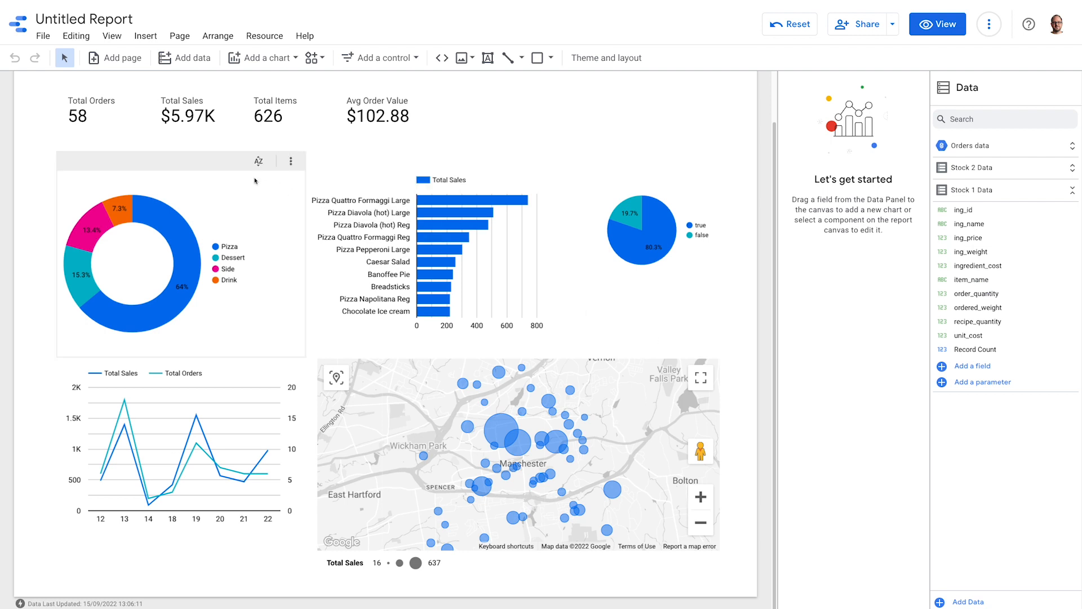
Add a second page to the report and name the first page Orders and the second Inventory.
click(120, 58)
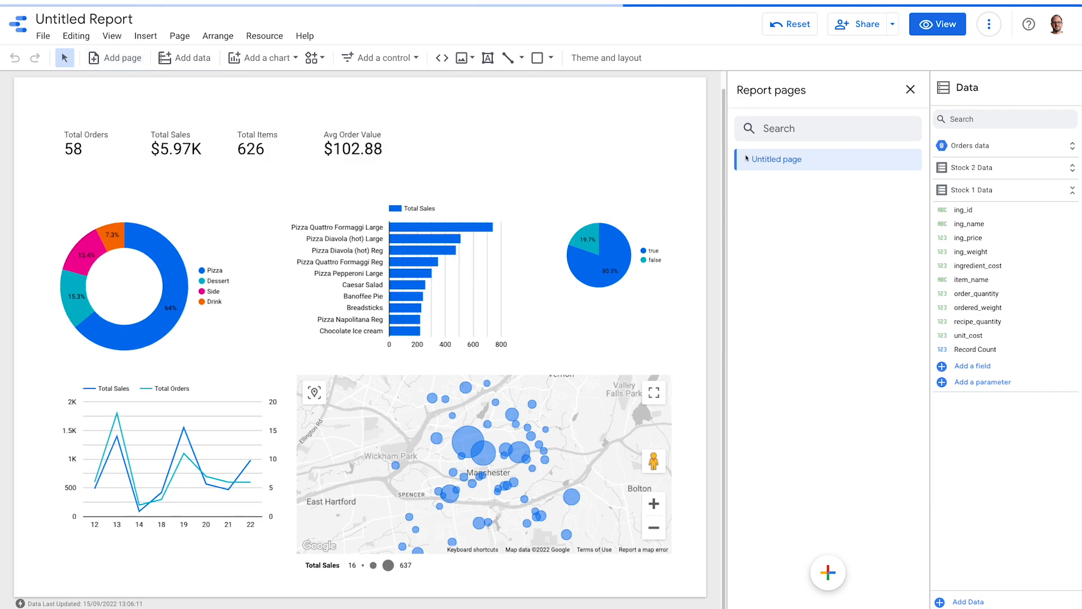
double_click(776, 160)
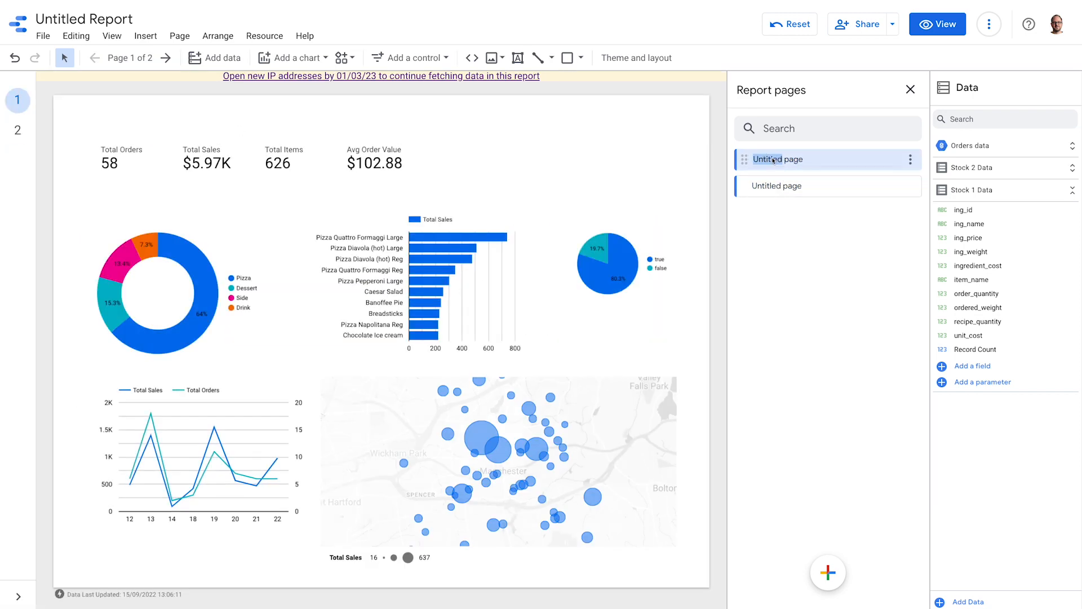
text(Orders)
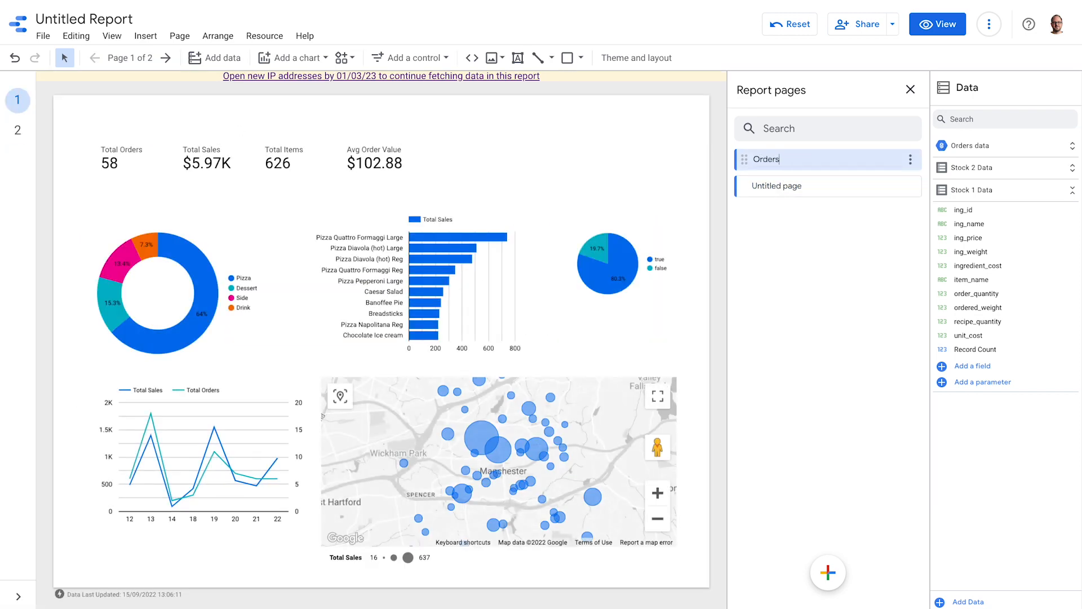
double_click(773, 185)
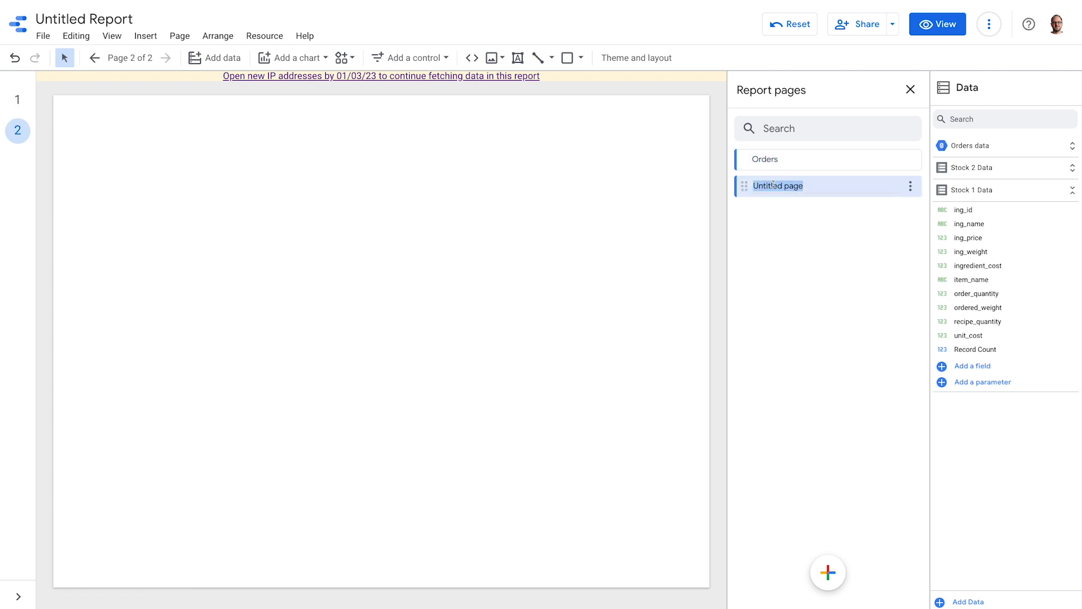
text(Inventory)
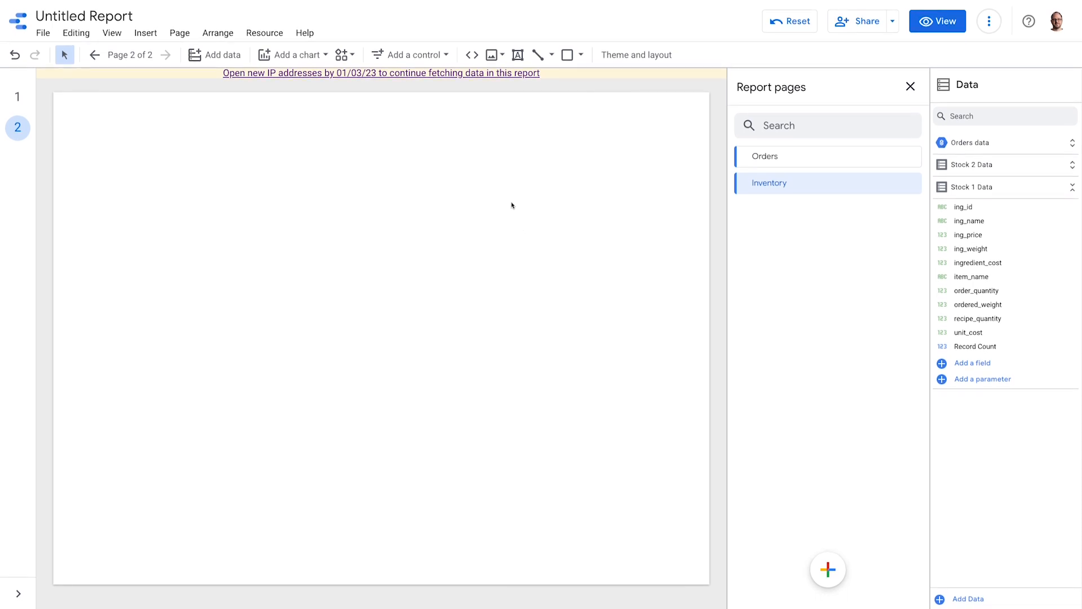
Add a large table of ing_name to the Inventory page with ordered_weight and ingredient_cost as its metrics.
drag(969, 222, 167, 217)
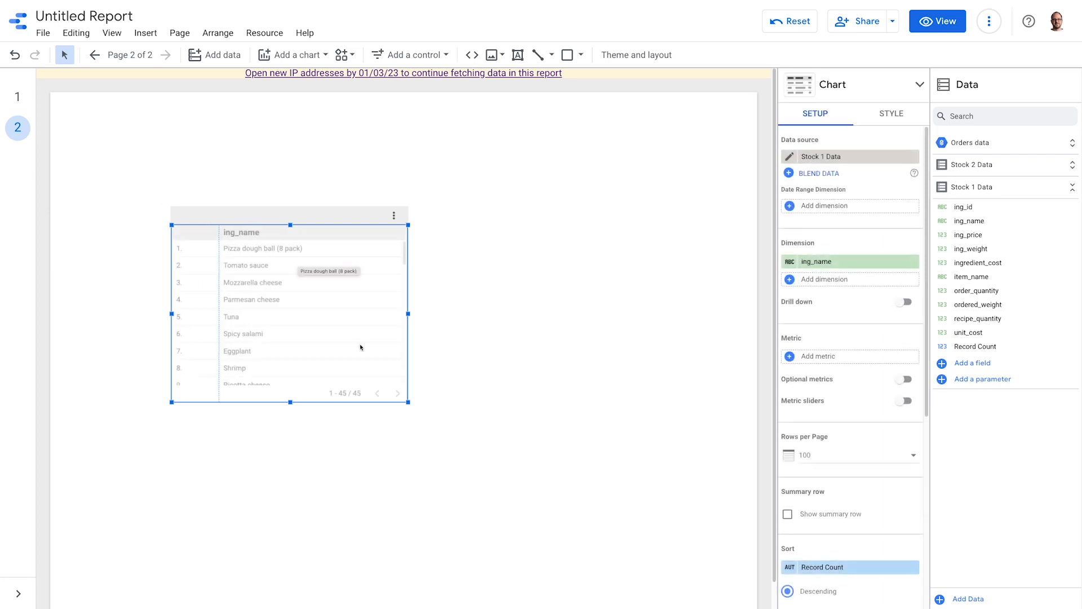
drag(411, 402, 632, 549)
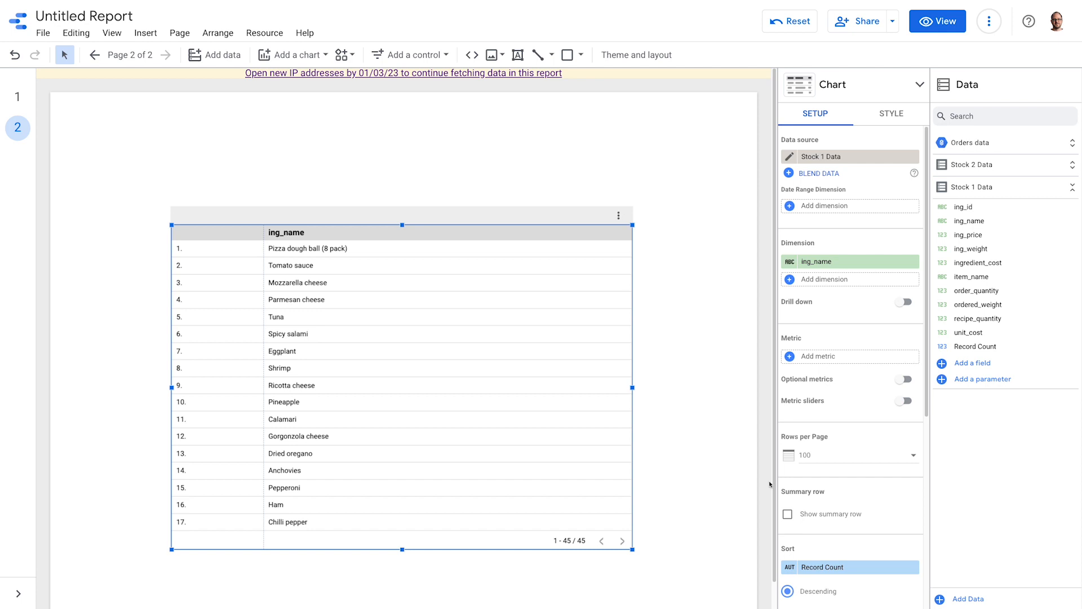
drag(979, 305, 893, 355)
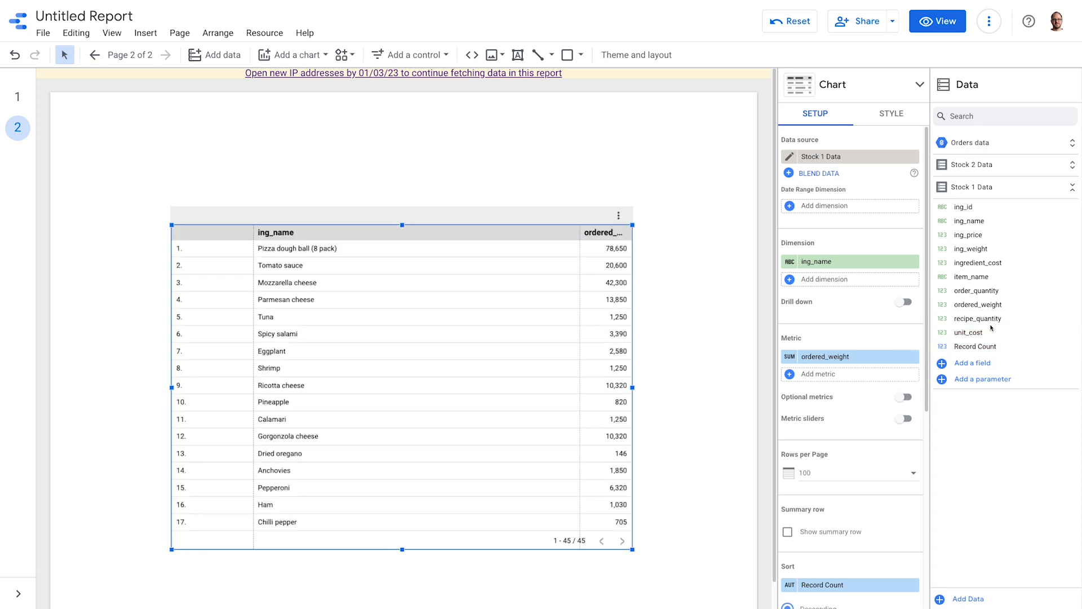
drag(983, 263, 857, 379)
Sort the ingredient table by ordered_weight in descending order.
scroll(845, 479, down, 2)
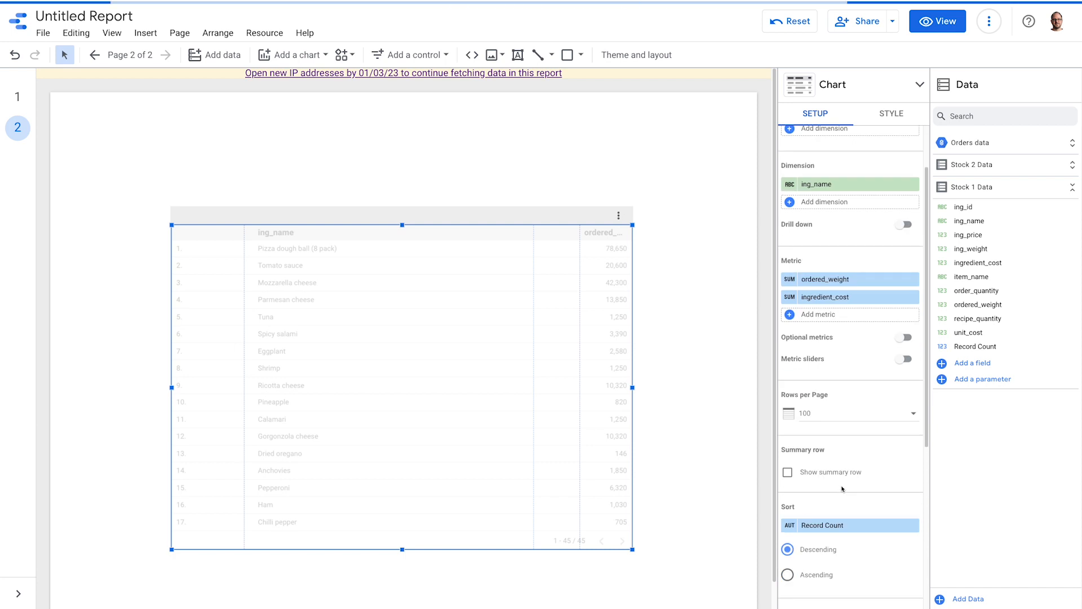
click(817, 525)
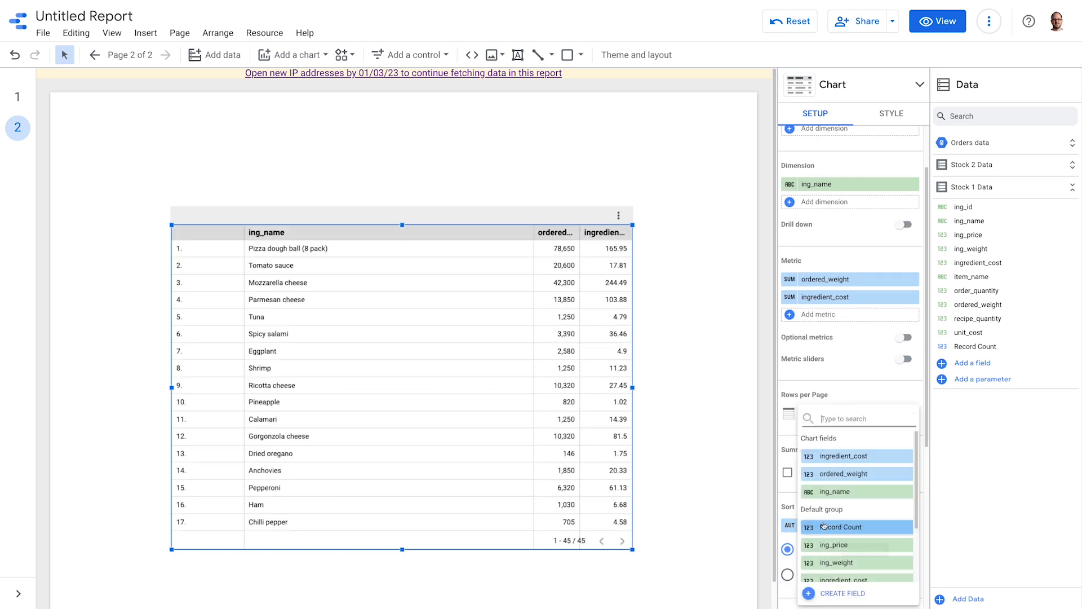
click(838, 473)
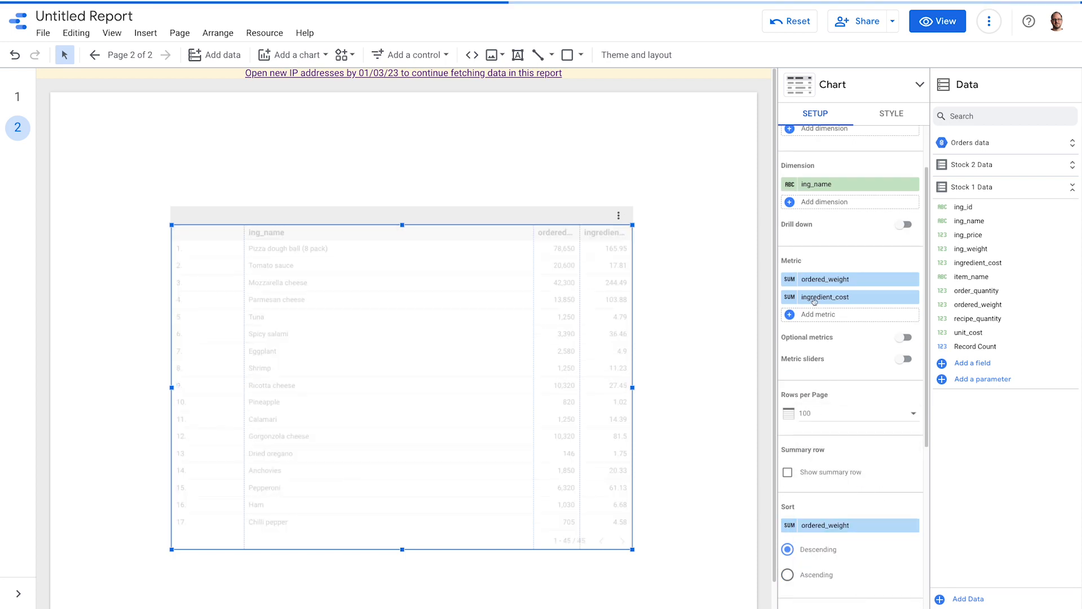
Rename the ingredient table's ordered_weight metric to Total Quantity and its ingredient_cost metric to Total Cost.
click(823, 278)
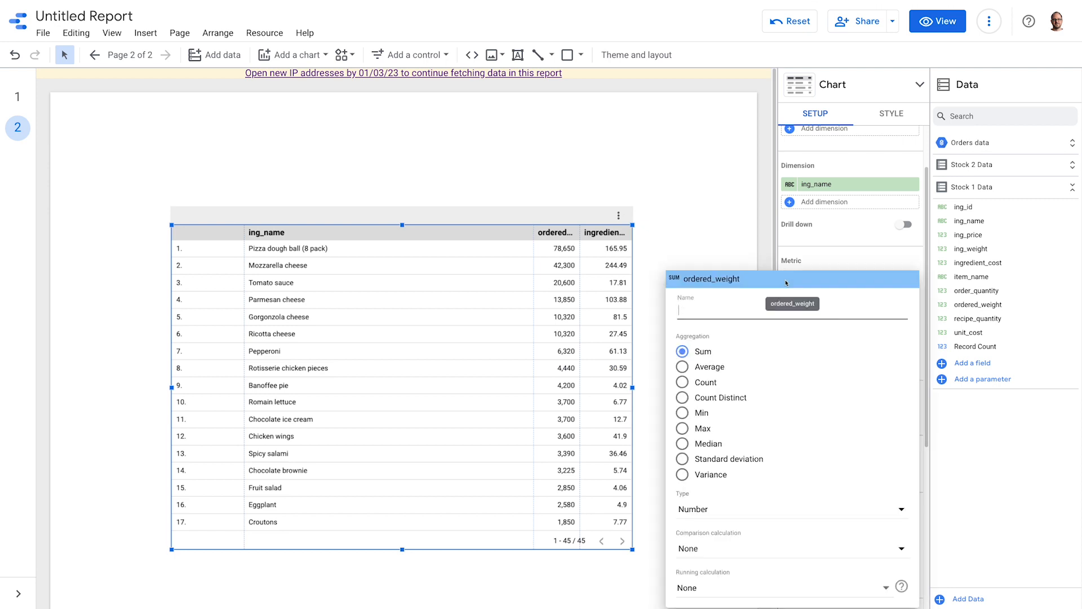
click(733, 314)
text(Total Quantity)
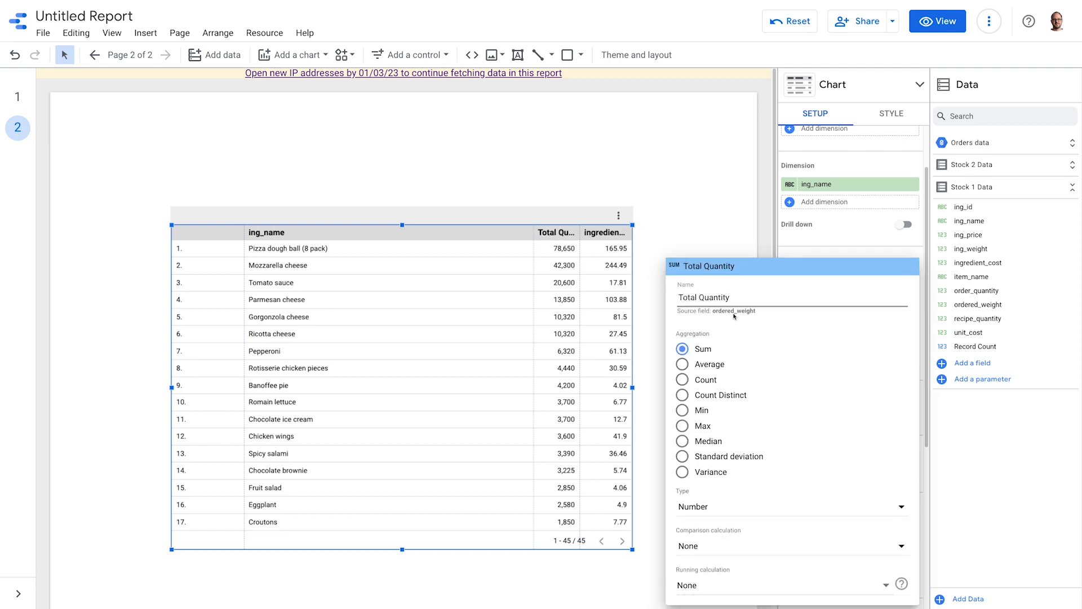
click(822, 231)
click(788, 297)
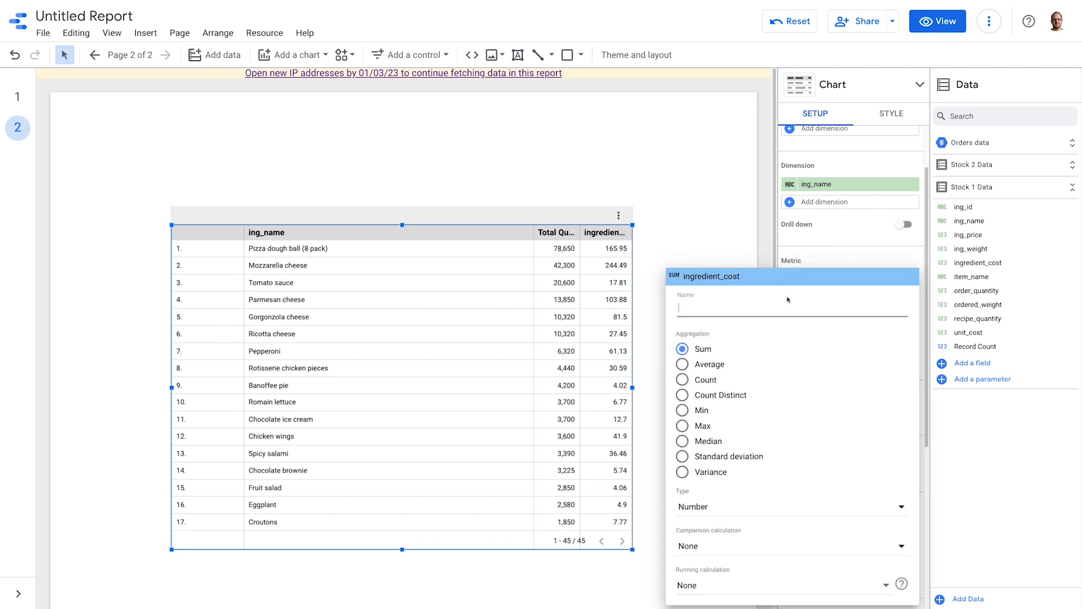
text(Total Cost)
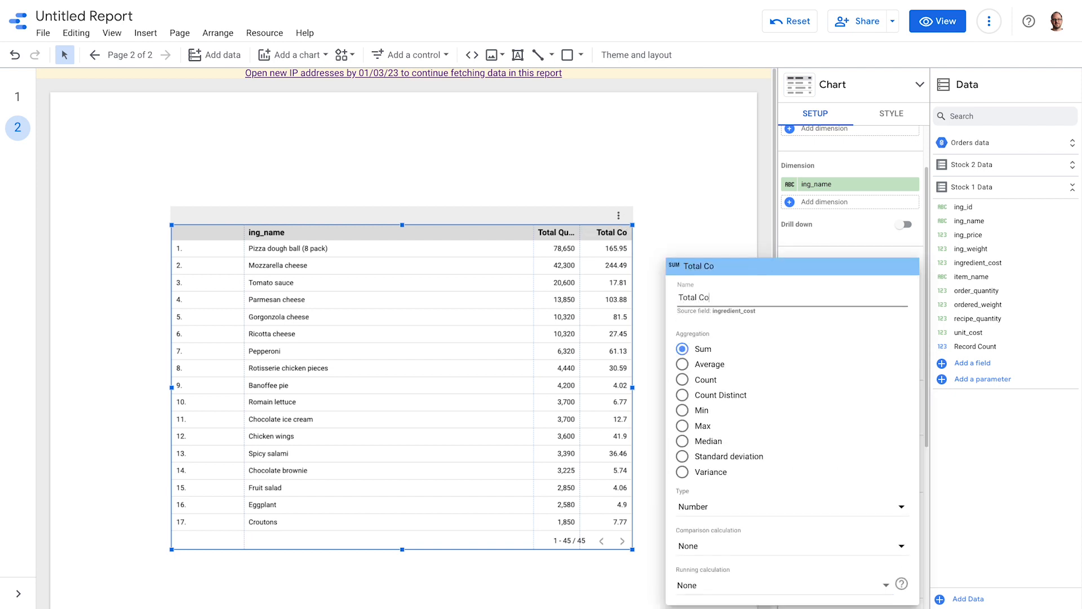
click(838, 253)
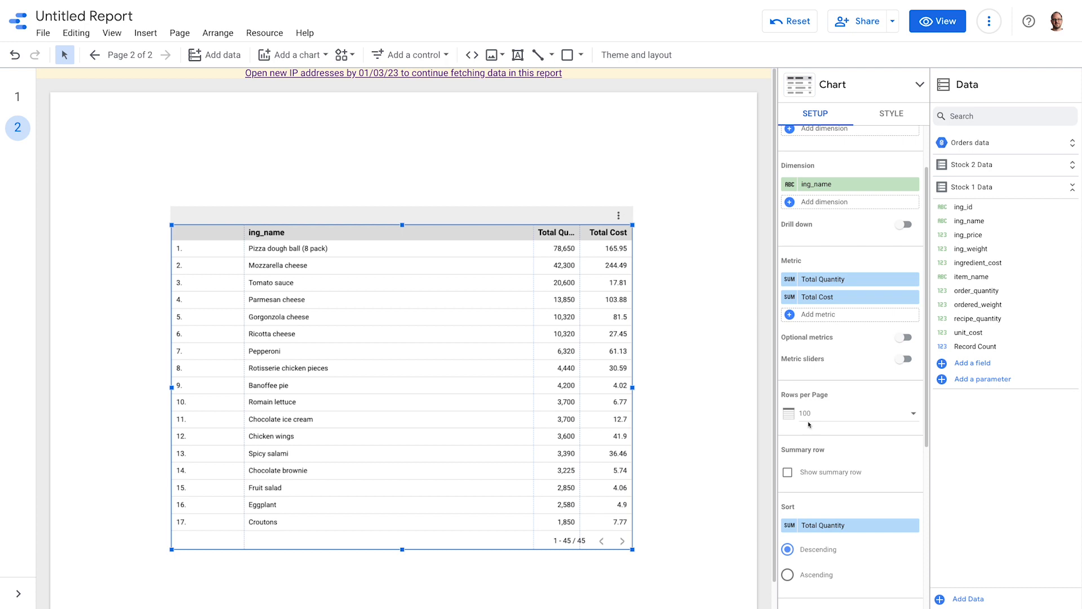
Show the ingredient table's summary row and add an ingredient_cost scorecard above the table.
click(787, 473)
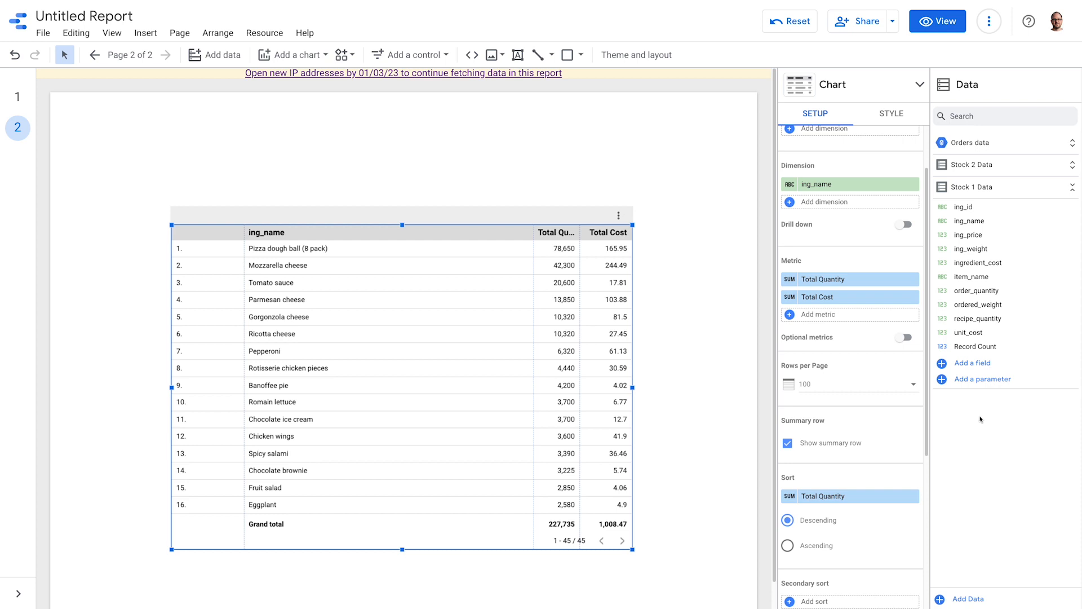
drag(975, 262, 173, 152)
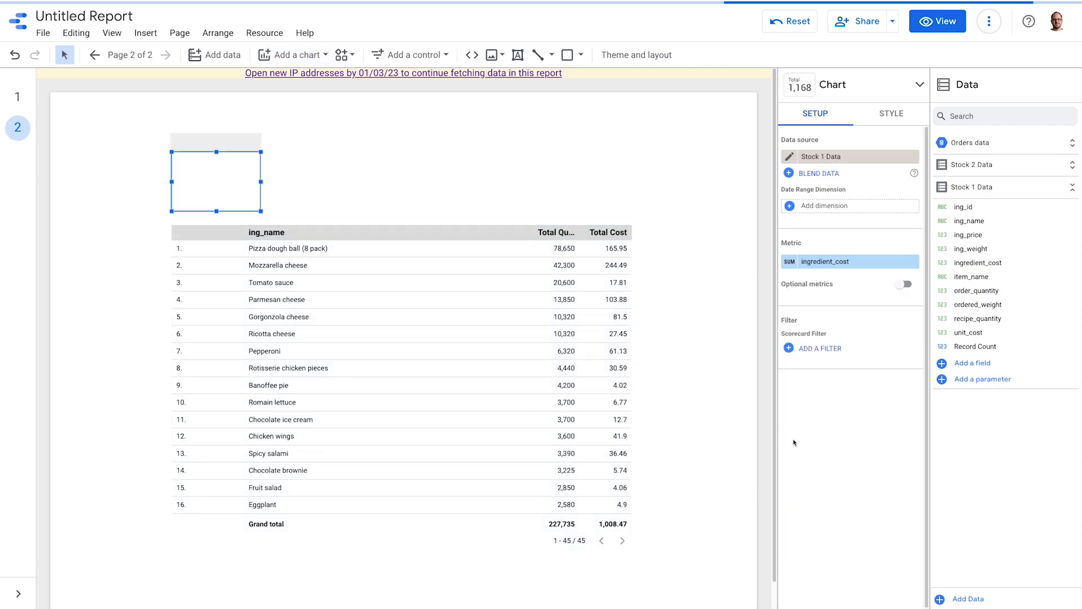
click(459, 365)
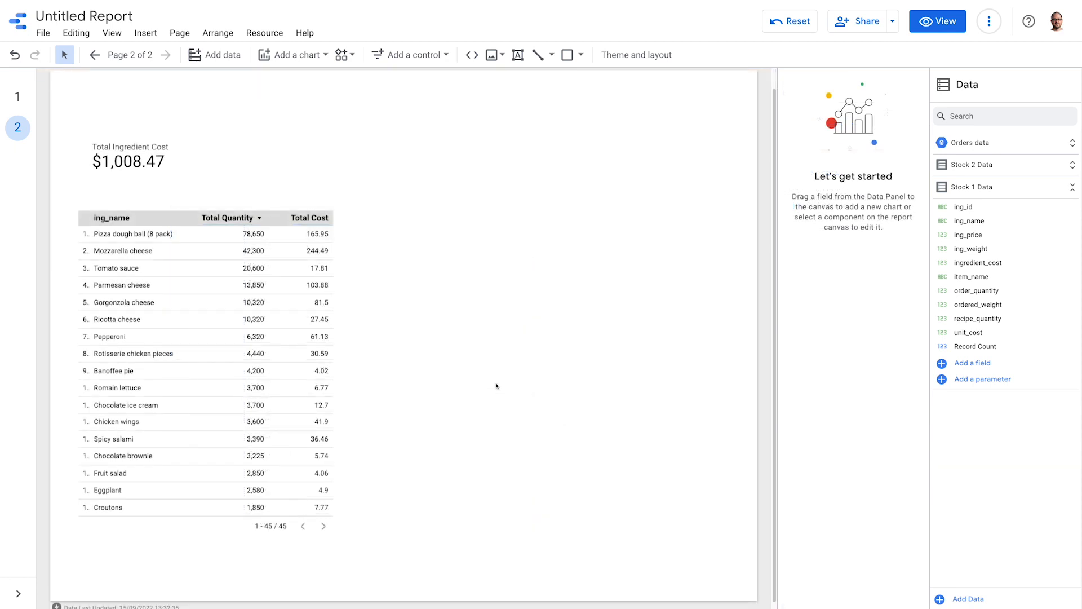
Create a calculated field in Stock 1 Data named Cost of Pizza with the formula recipe_quantity * unit_cost.
click(990, 363)
click(352, 372)
text(Co)
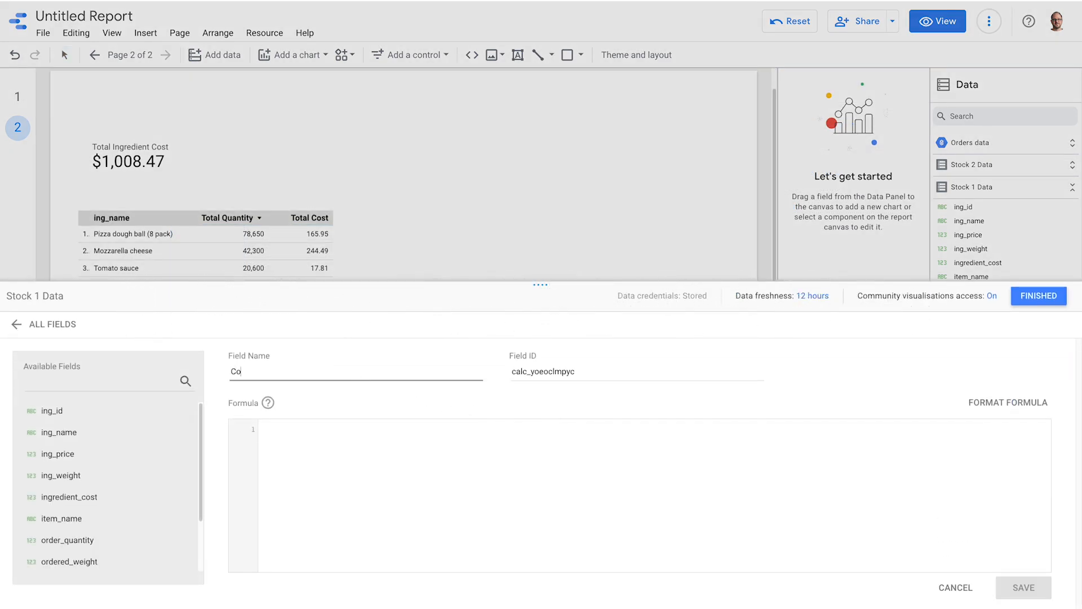
text(st of Pizza)
click(385, 451)
text(recip)
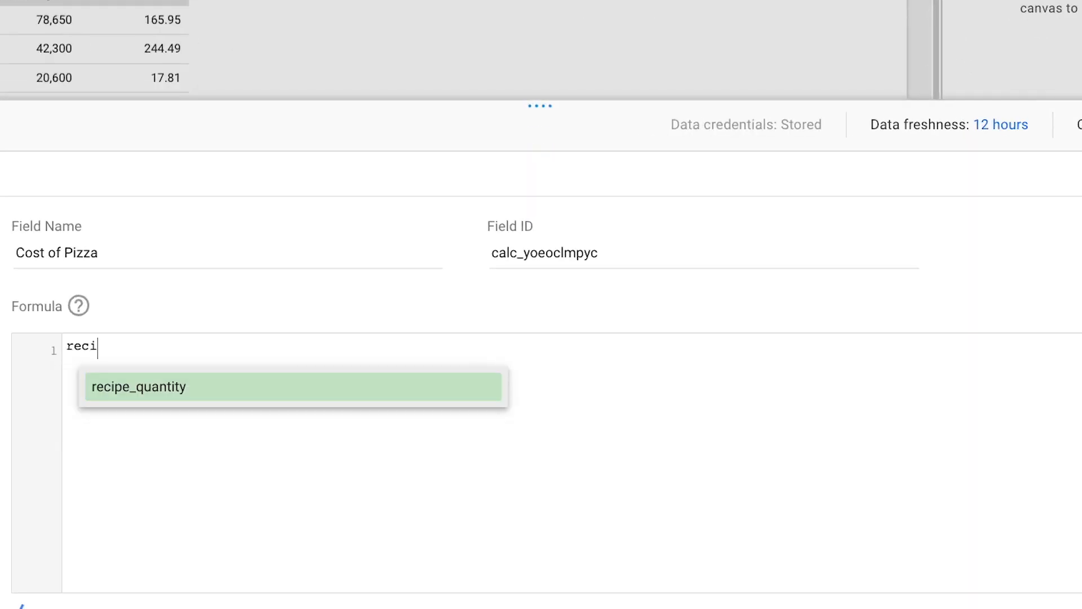
key(Return)
text(*unit)
key(Return)
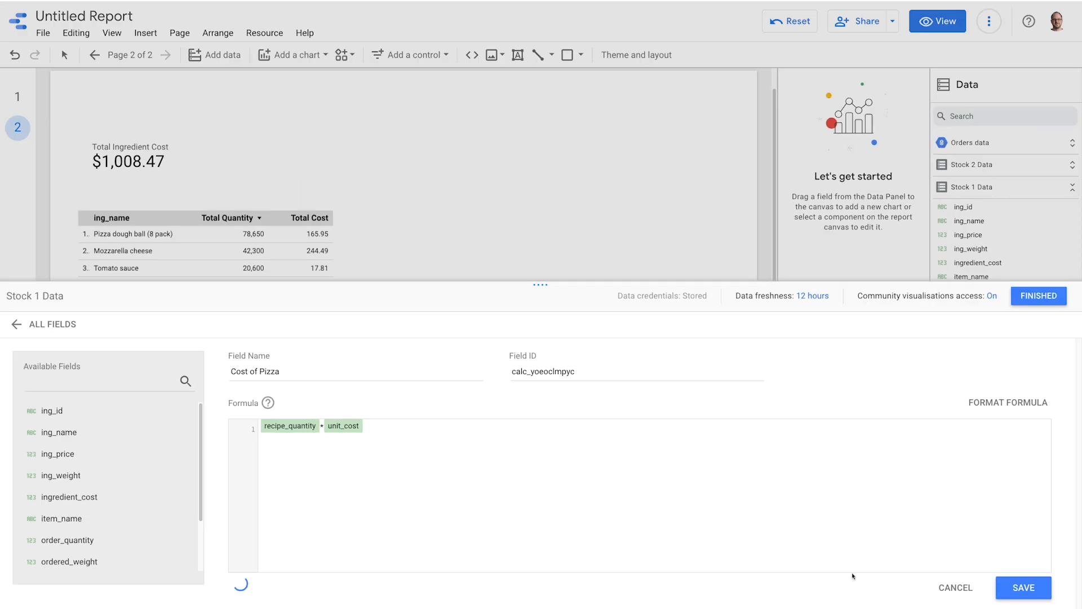
click(1025, 587)
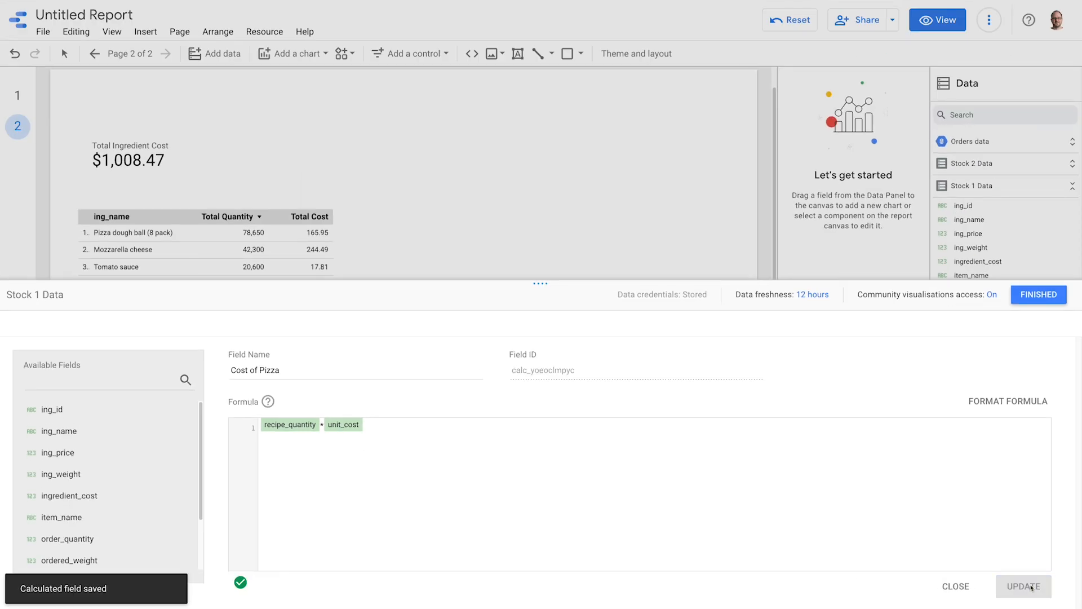
click(1024, 302)
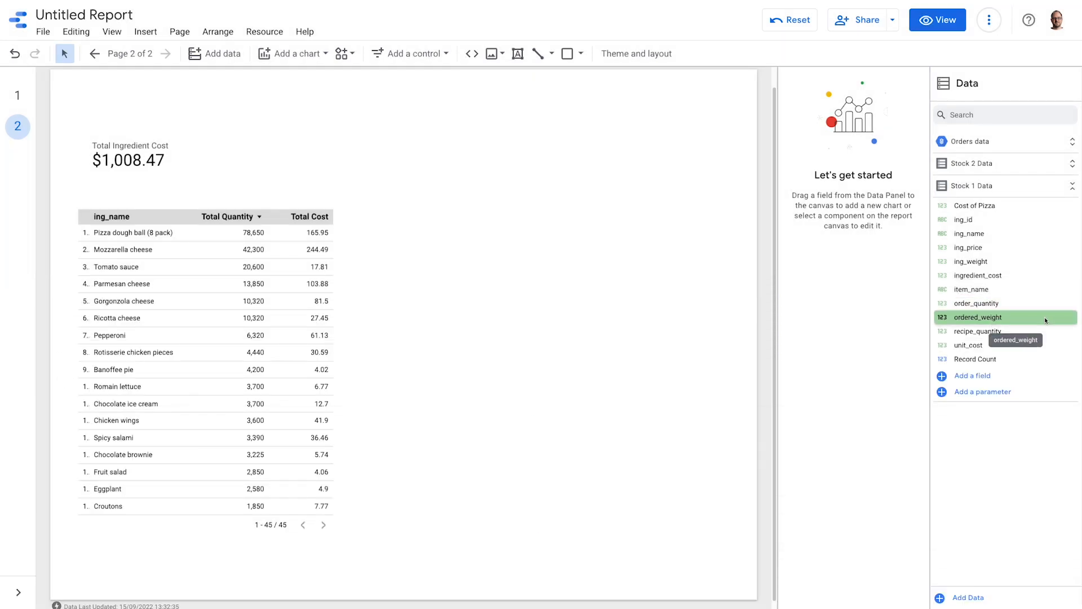
Add an item_name table beside the ingredient table, enlarge it to a similar height, and use Cost of Pizza as its metric.
drag(983, 289, 363, 209)
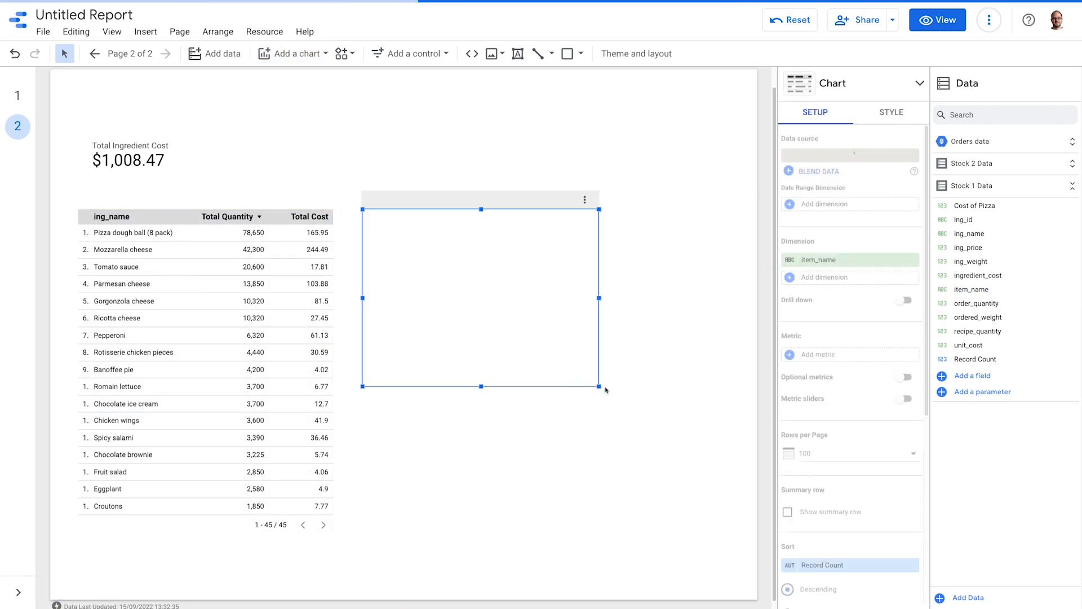
drag(600, 387, 668, 520)
drag(974, 206, 861, 359)
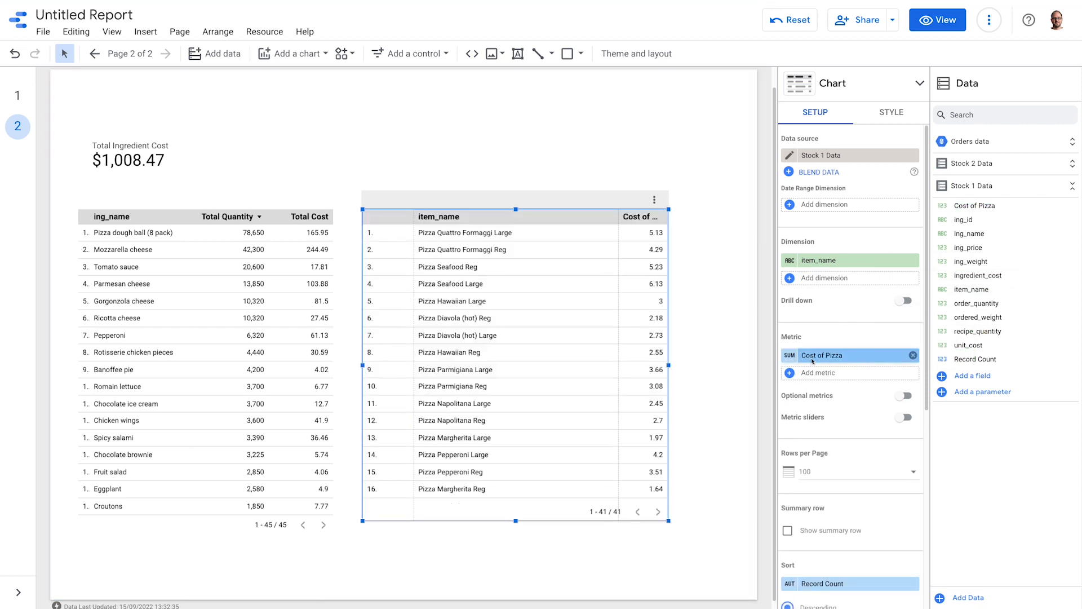
Create a table filter named Pizza only that includes rows where item_name contains Pizza, and apply it to the item_name table.
scroll(836, 451, down, 5)
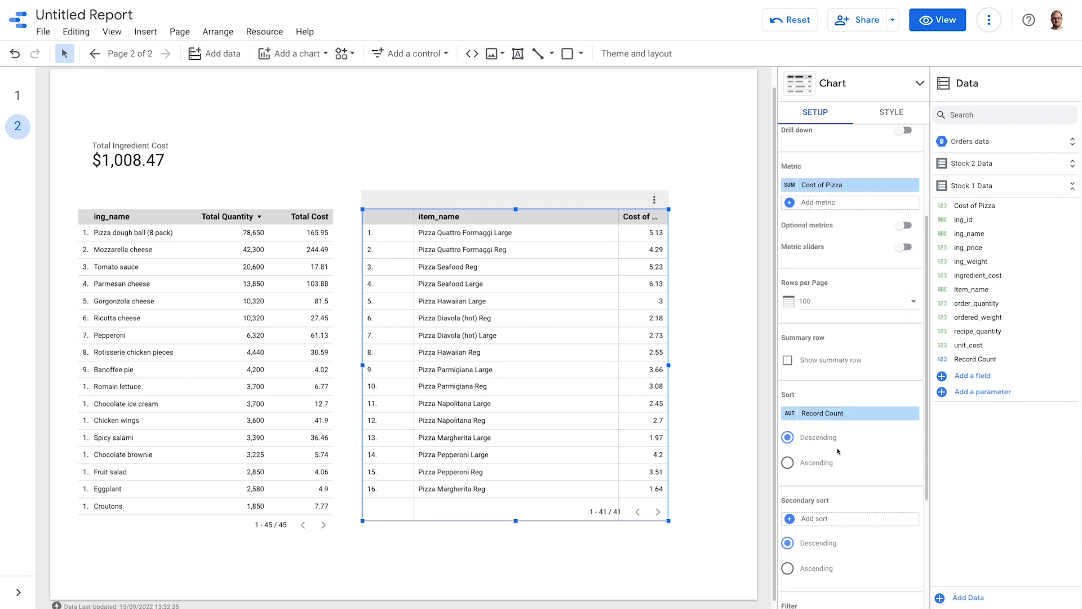
scroll(832, 459, down, 1)
click(827, 515)
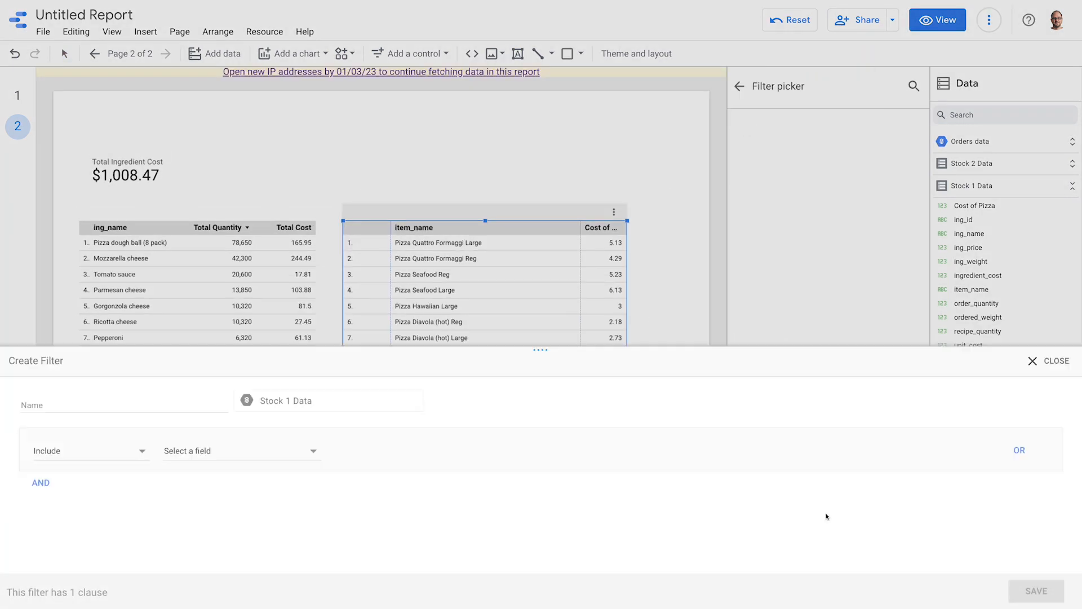
click(124, 338)
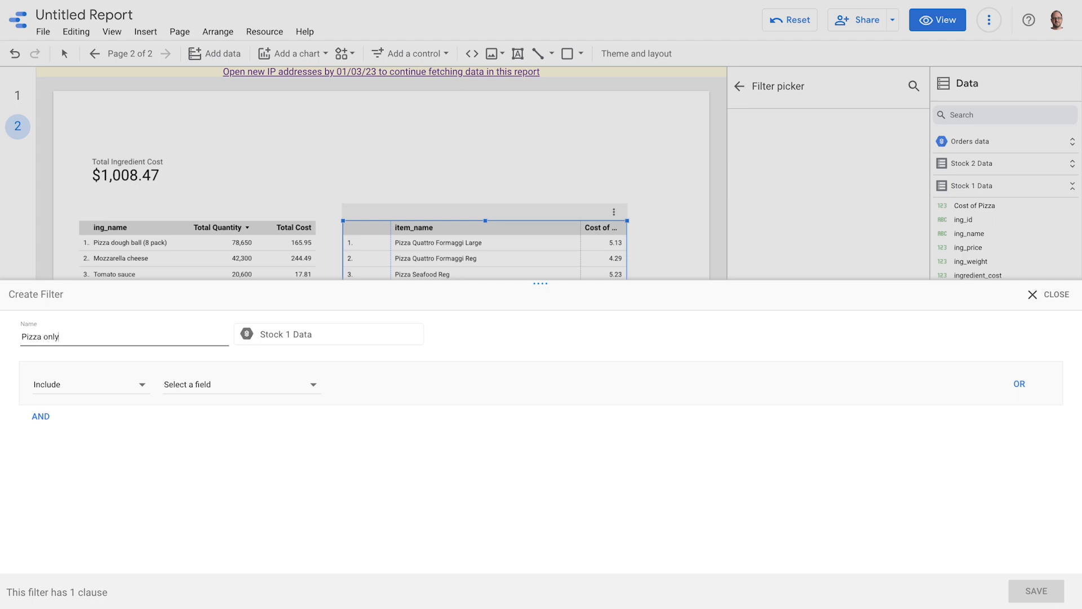
click(267, 385)
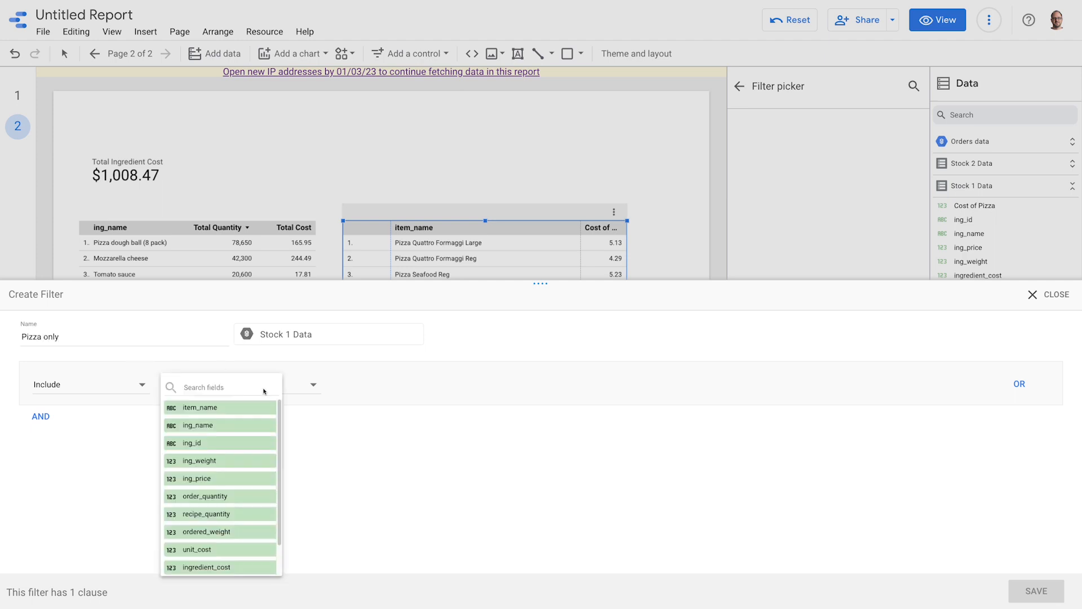
click(242, 407)
click(390, 384)
click(425, 403)
click(483, 383)
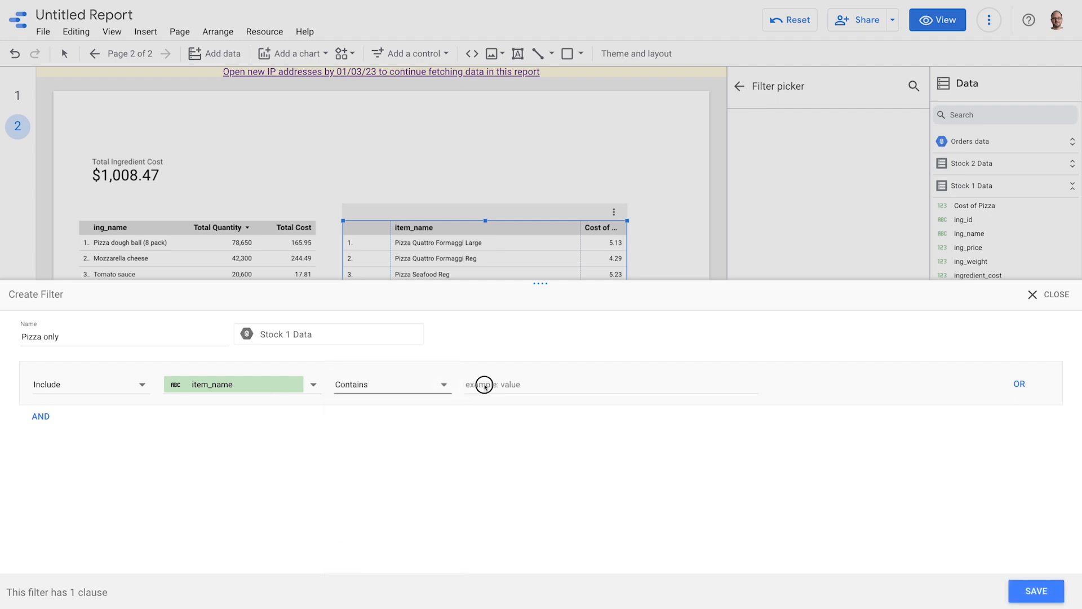
text(Pizza)
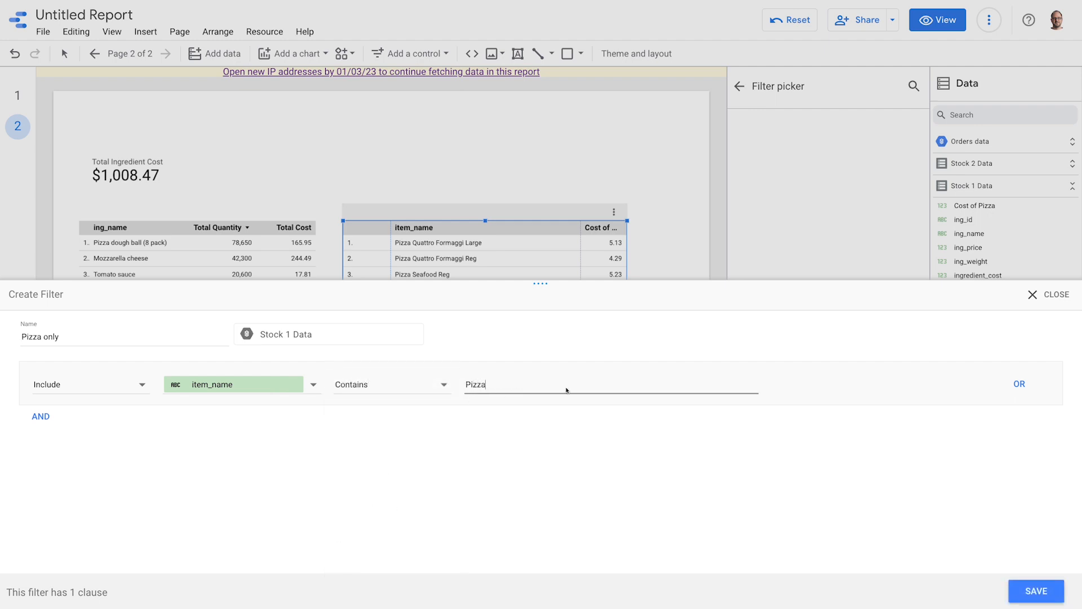
click(1035, 590)
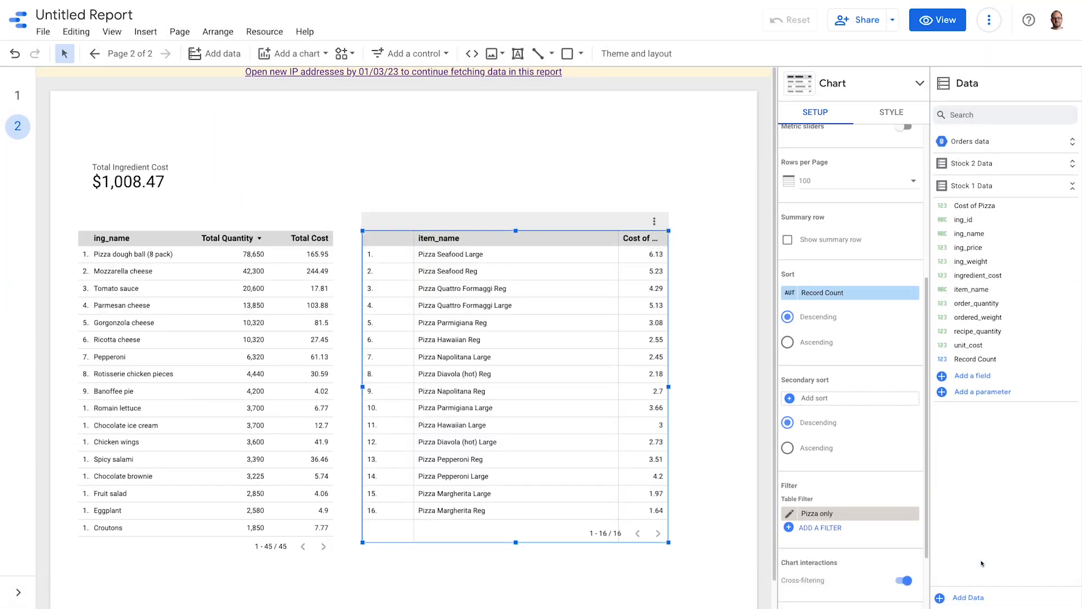
Format the item_name table's Cost of Pizza metric as USD - US Dollar currency and sort the table by Cost of Pizza.
scroll(877, 503, up, 5)
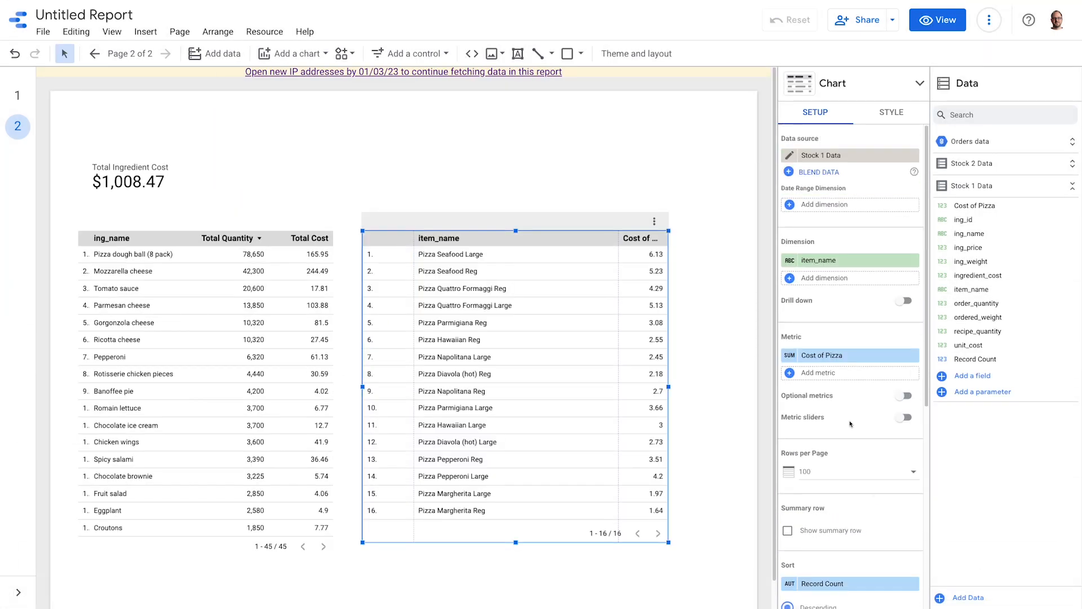
click(789, 360)
click(748, 505)
mouse_move(738, 535)
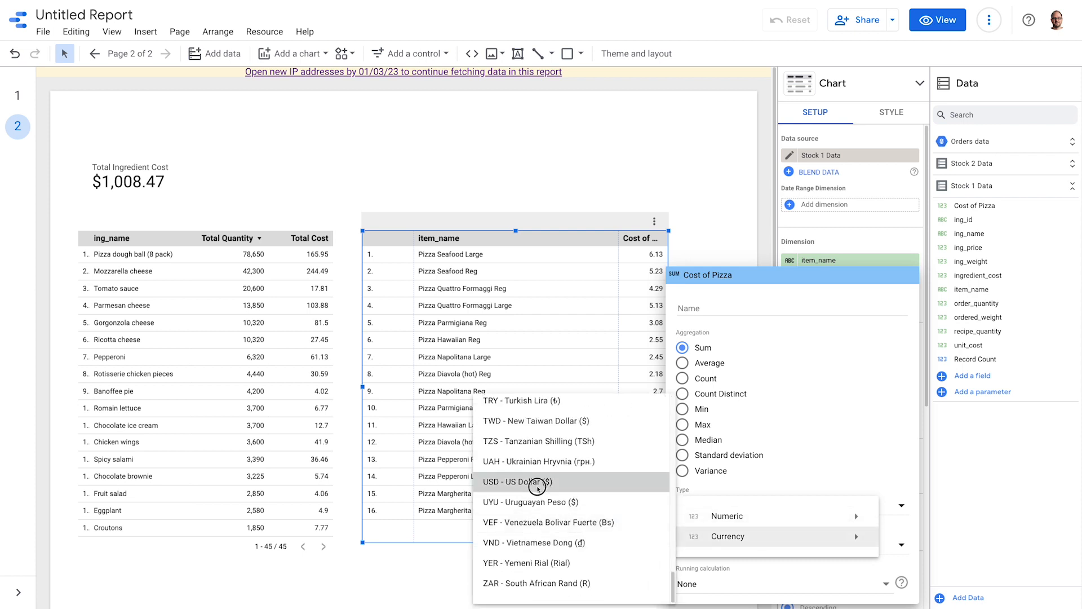
click(537, 482)
click(566, 567)
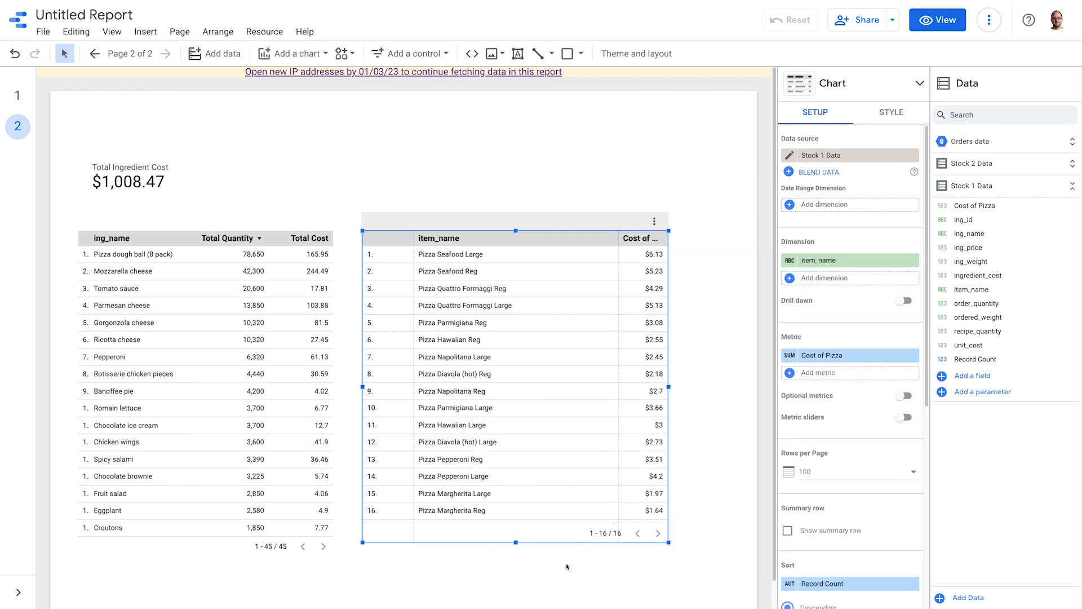
click(809, 589)
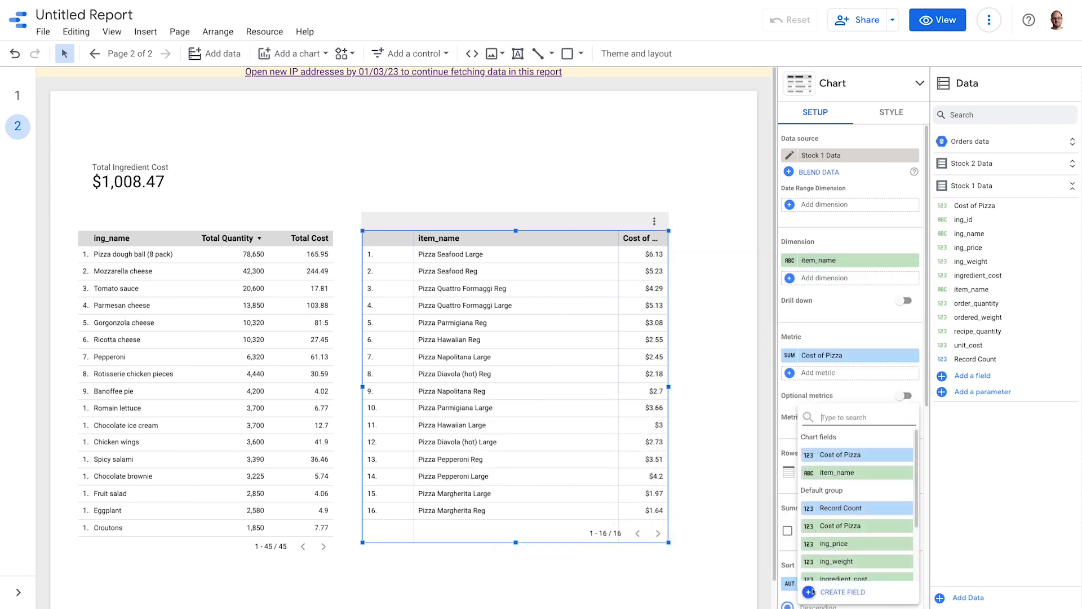
click(843, 455)
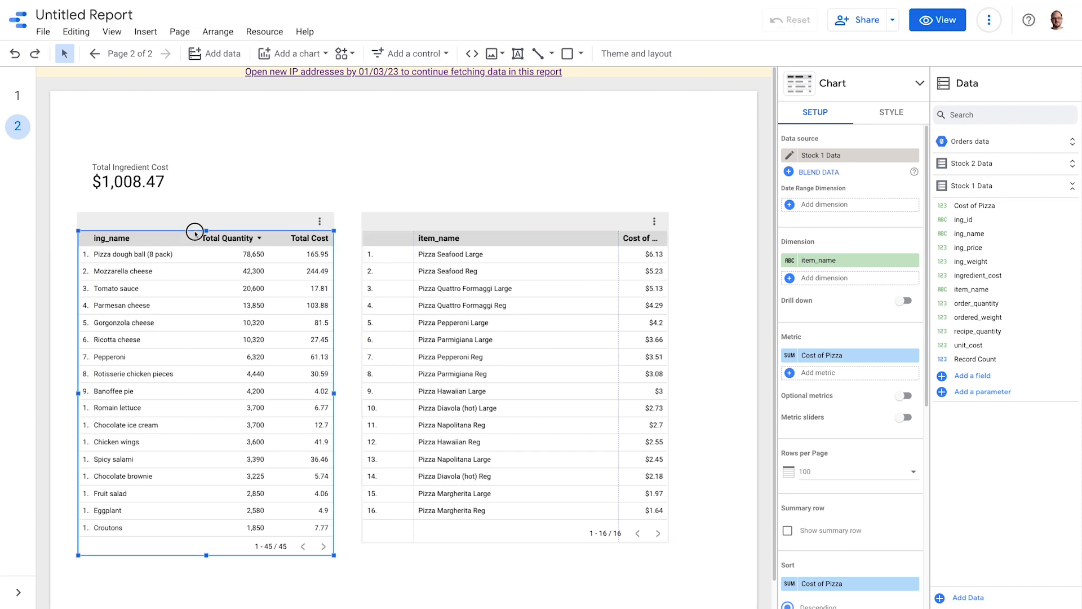
Narrow the ingredient table and the item_name table, moving the item_name table next to the ingredient table to free space on the page.
click(332, 393)
drag(332, 393, 264, 393)
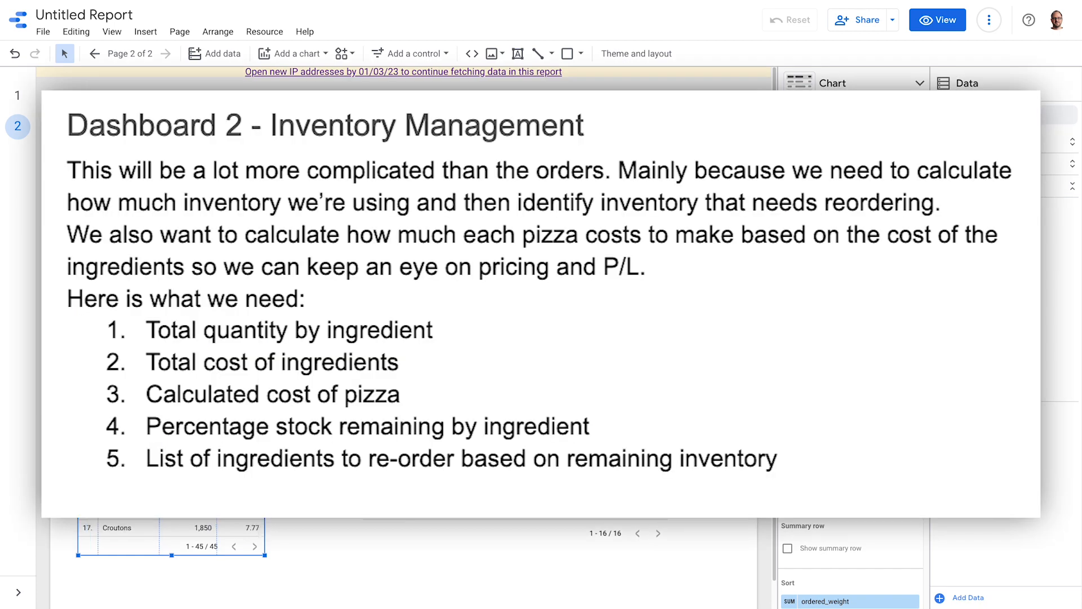
drag(515, 393, 432, 393)
drag(585, 393, 500, 393)
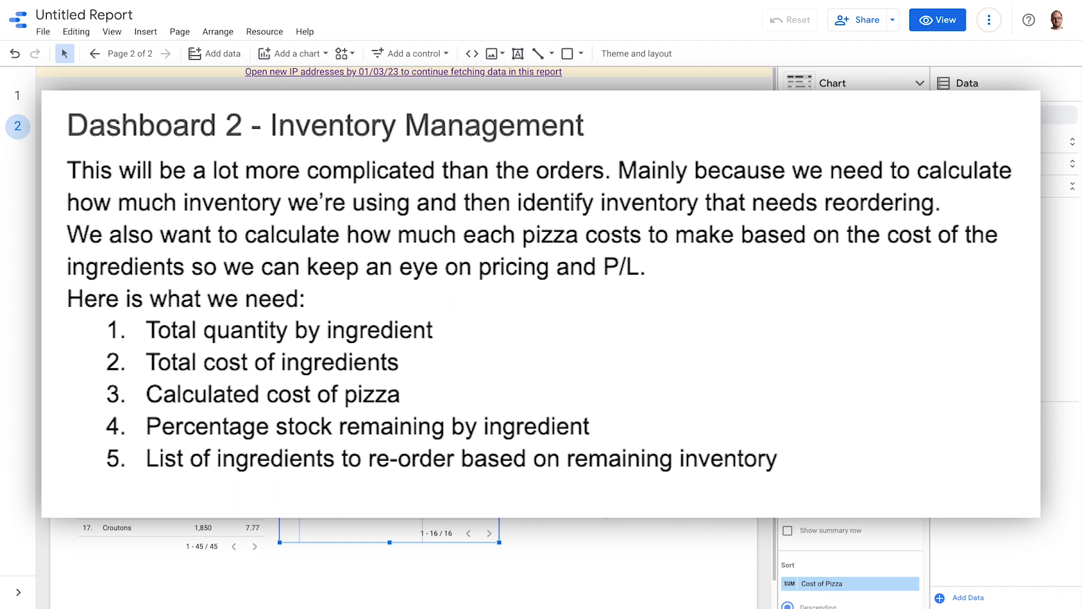
click(605, 509)
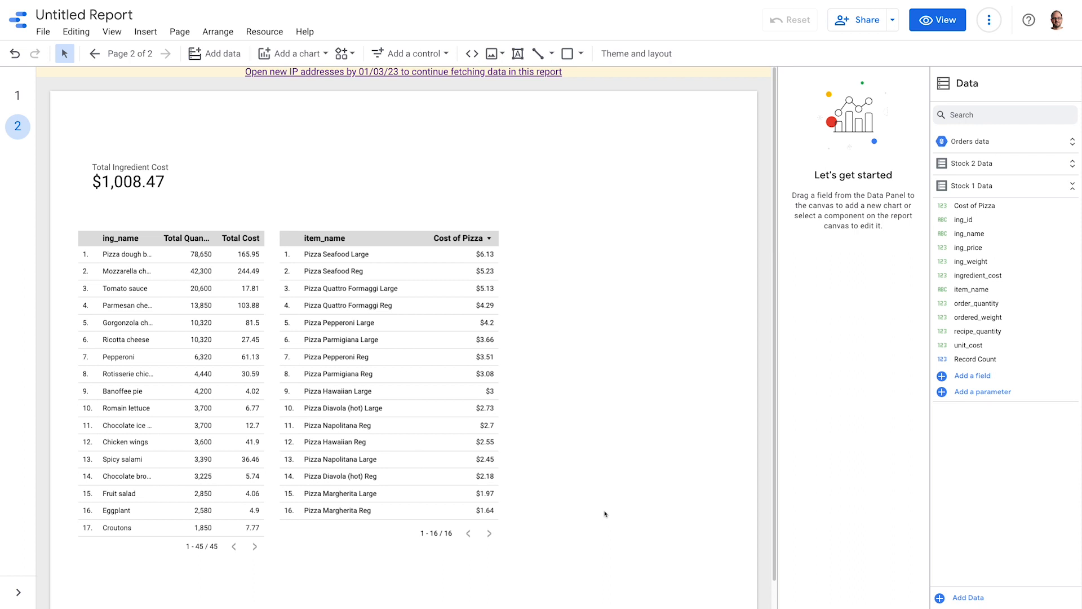
Add a Stock 2 Data ing_name table beside the pizza table, stretch it to a similar height, and add total_inv_weight and ordered_weight as metrics.
click(1072, 182)
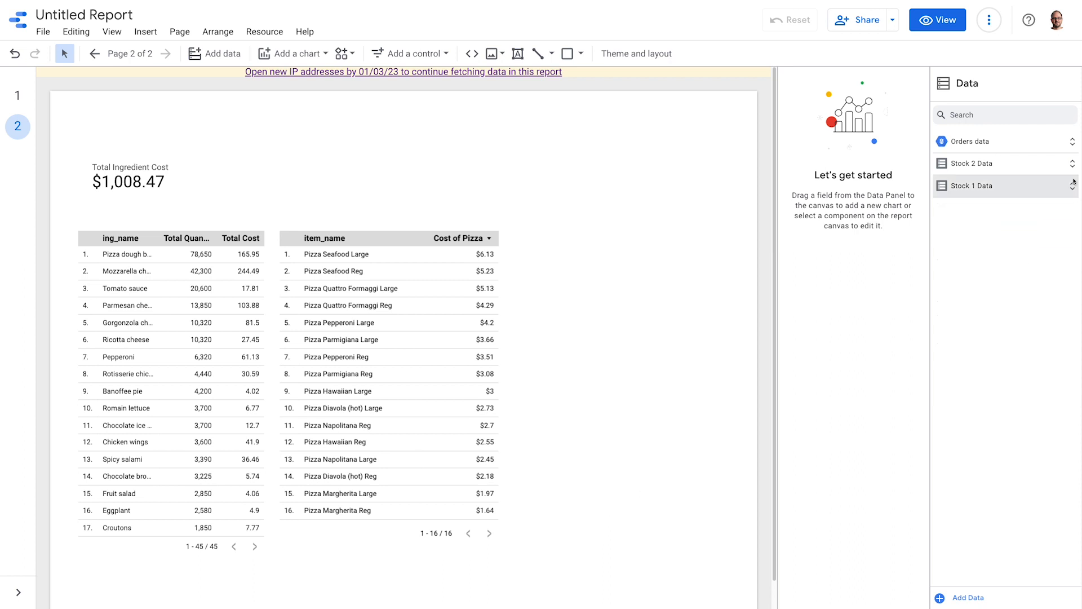
click(1072, 163)
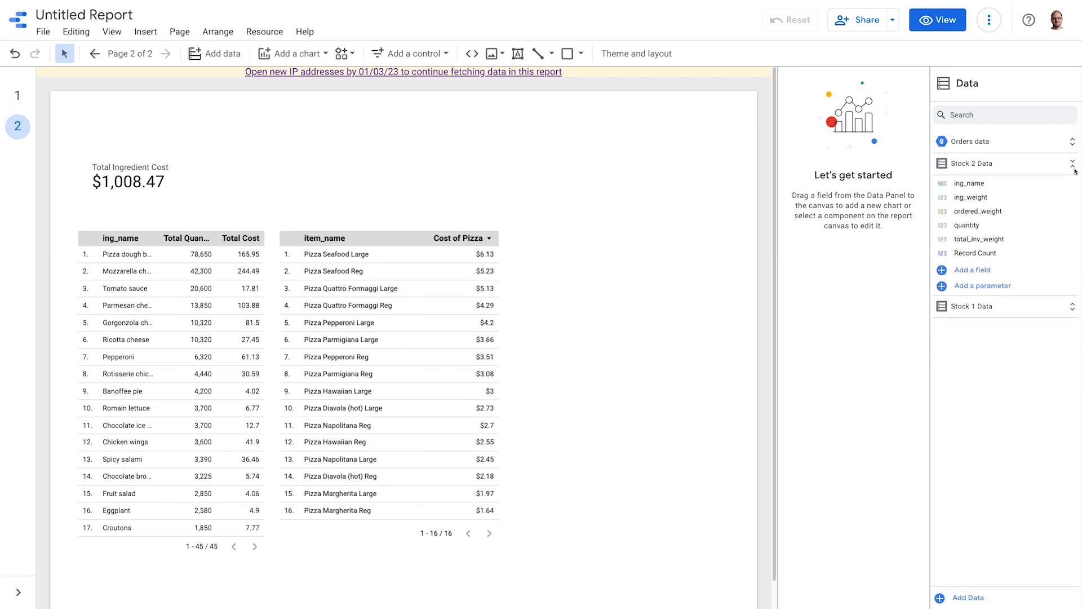
drag(1003, 184, 506, 231)
drag(626, 410, 617, 566)
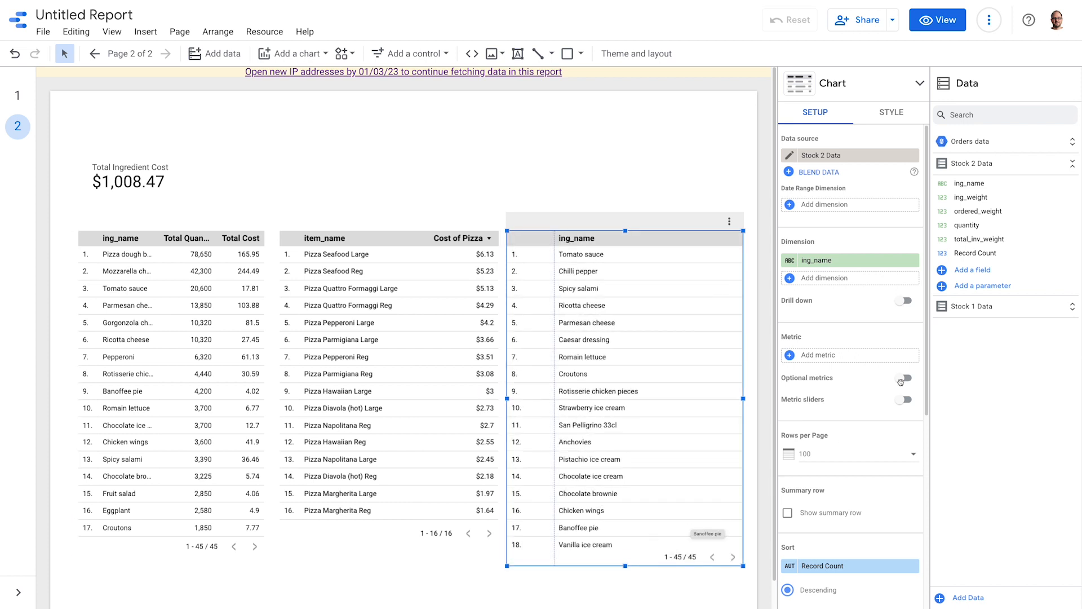
drag(979, 239, 860, 353)
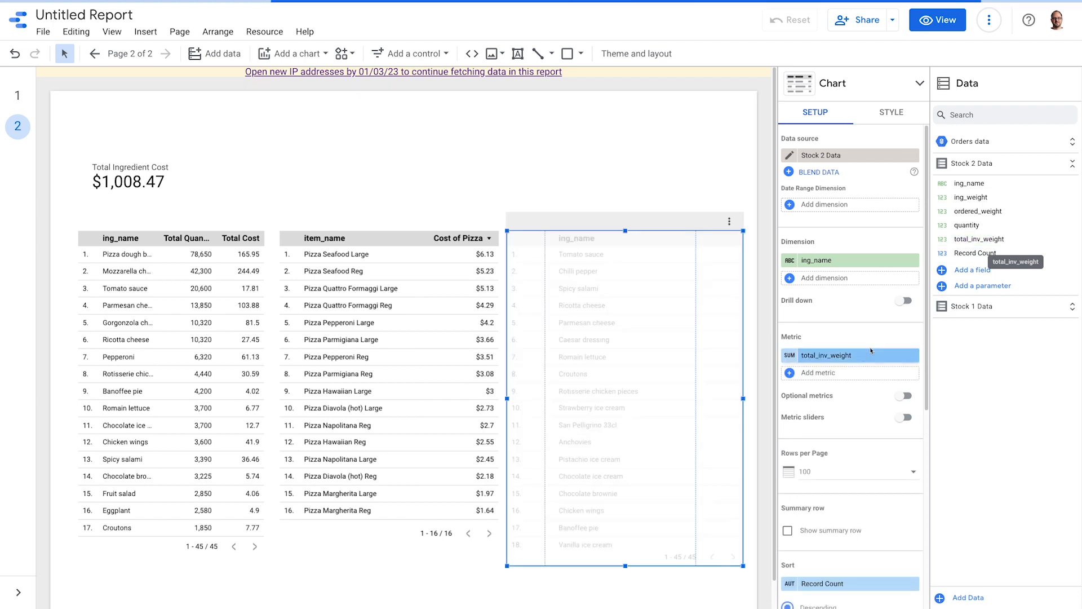
drag(953, 210, 884, 380)
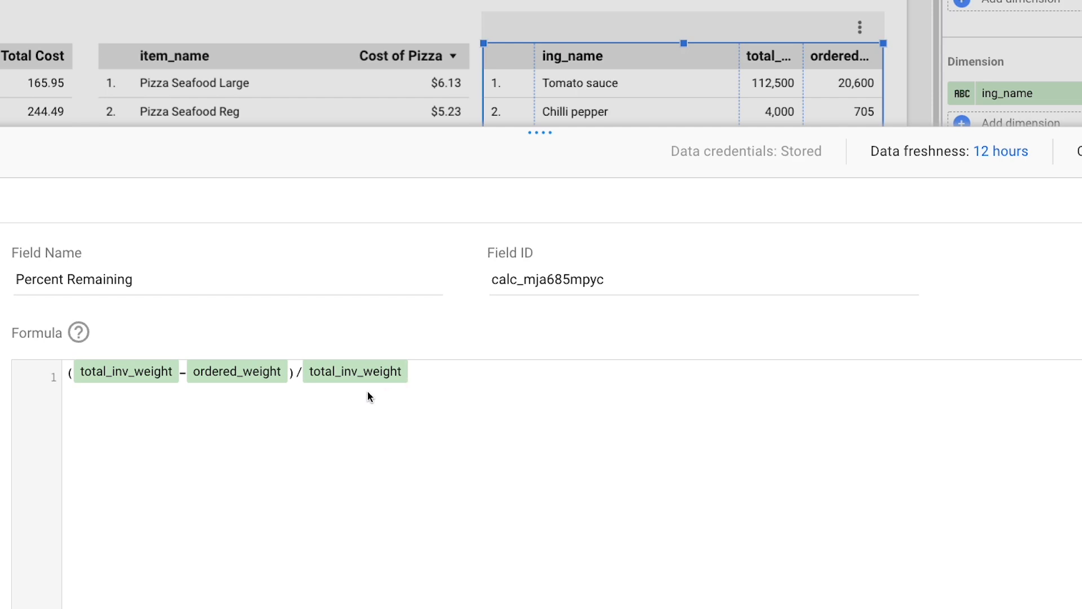
Create a Stock 2 Data field Percent Remaining with formula (total_inv_weight-ordered_weight)/total_inv_weight and add it to the new table as a metric.
click(1075, 273)
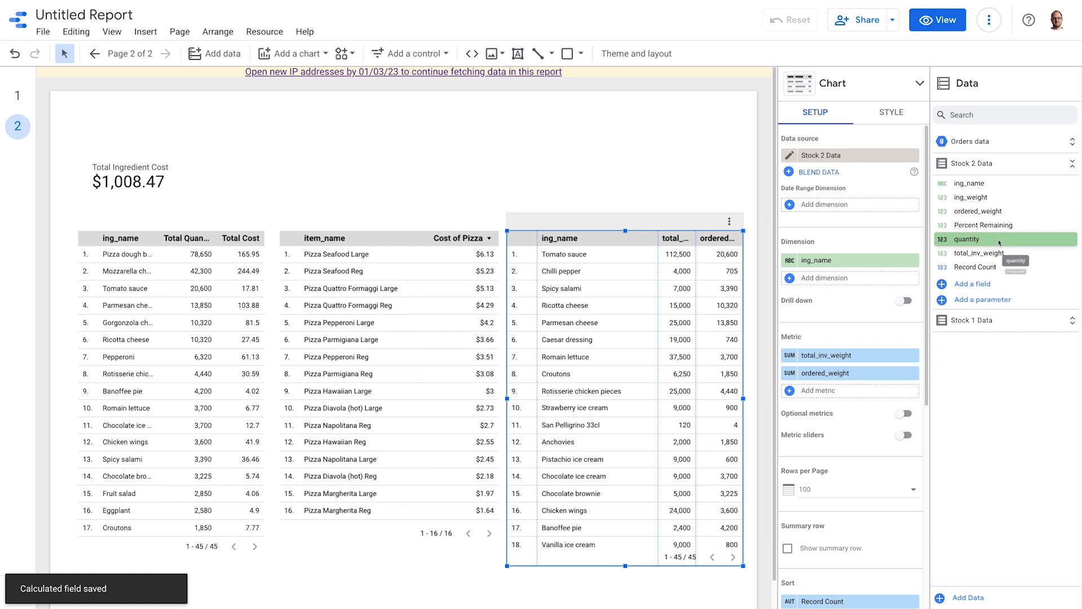
drag(989, 226, 789, 394)
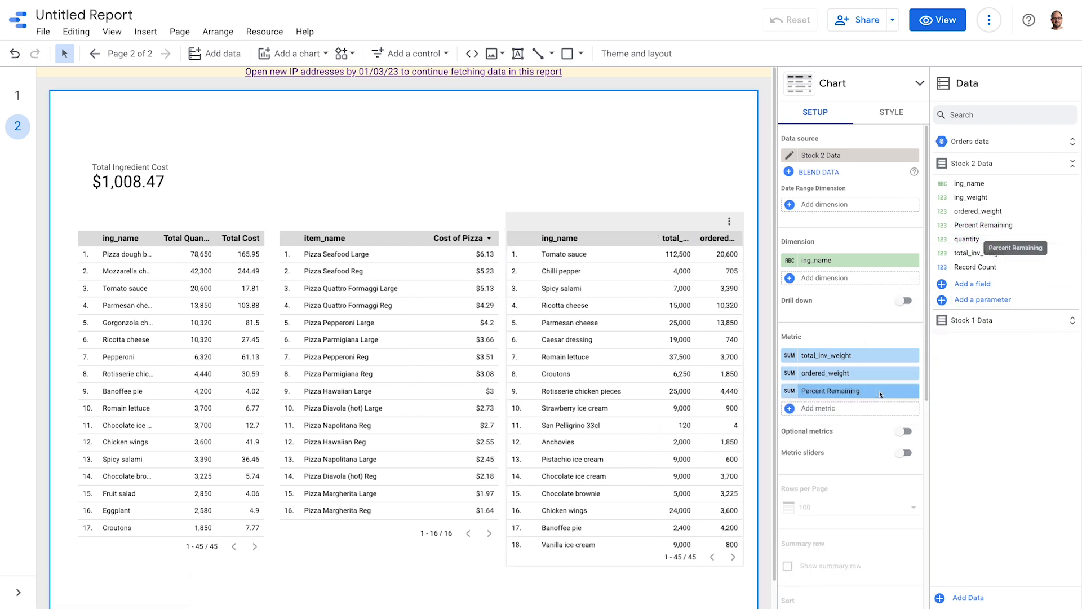
Format the Percent Remaining metric as a percent and remove the total_inv_weight and ordered_weight metrics from the table.
click(790, 394)
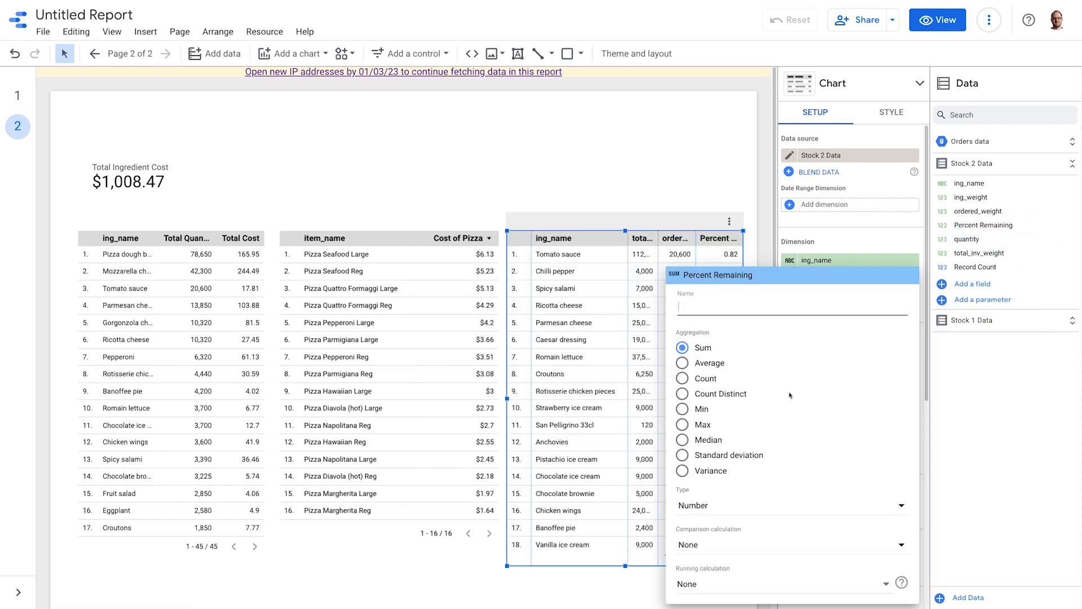
click(760, 507)
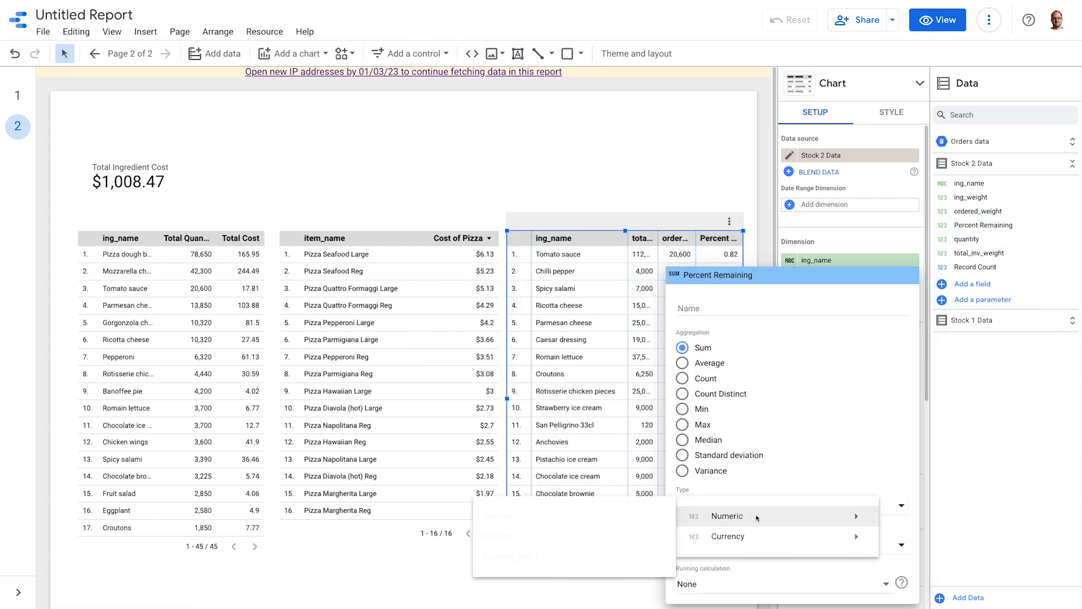
click(563, 536)
click(596, 586)
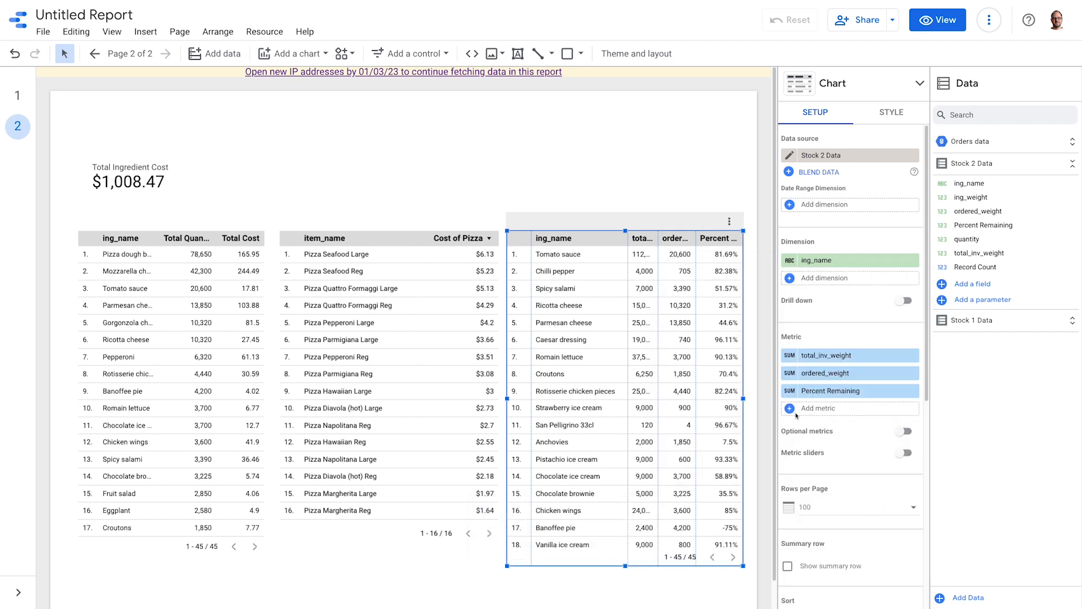
click(912, 356)
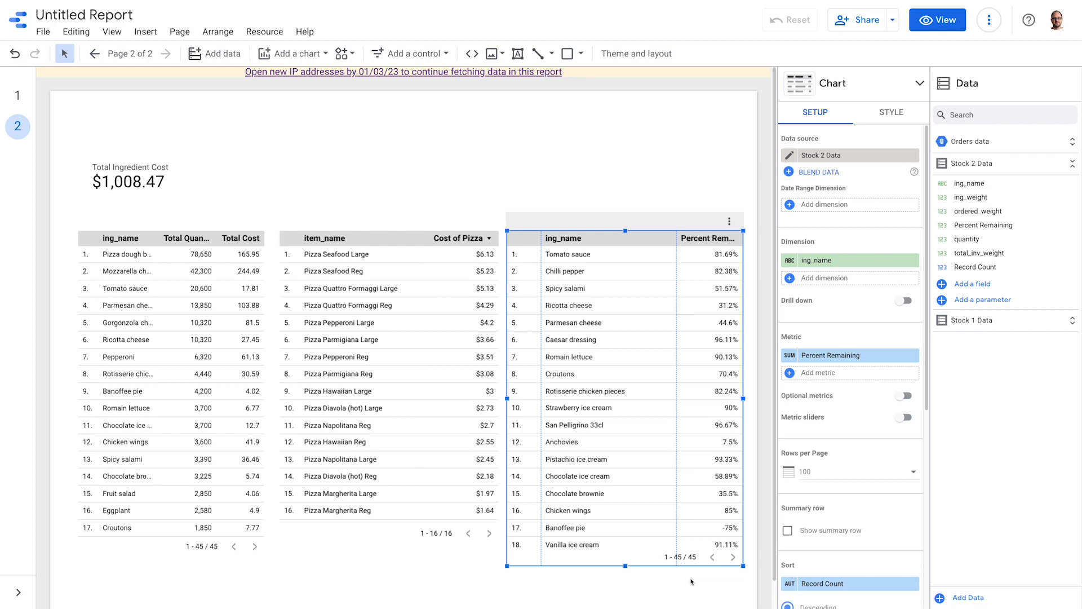
click(136, 341)
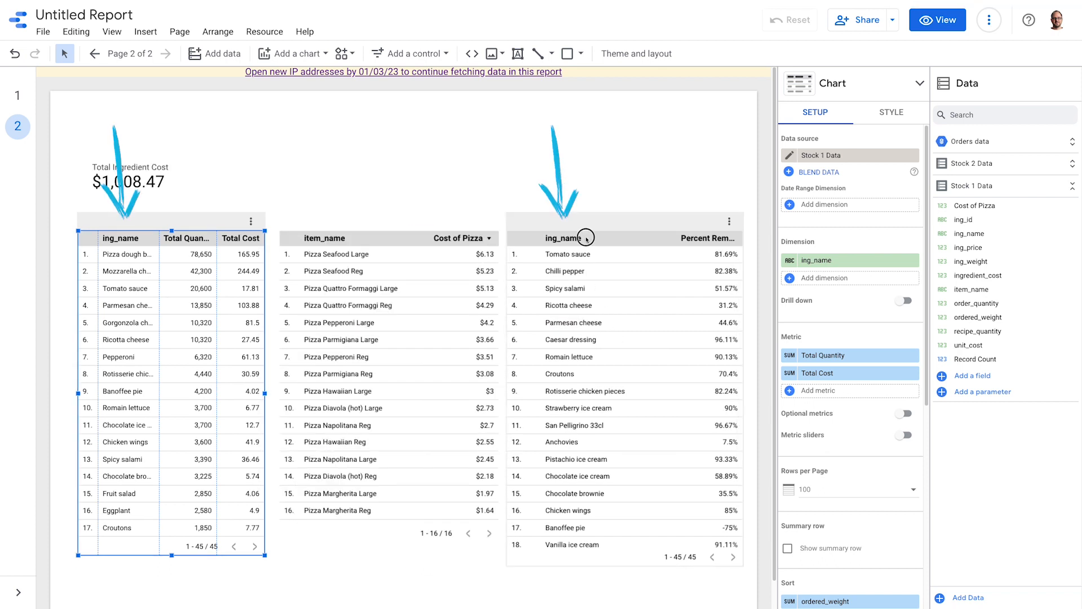
shift+click(586, 238)
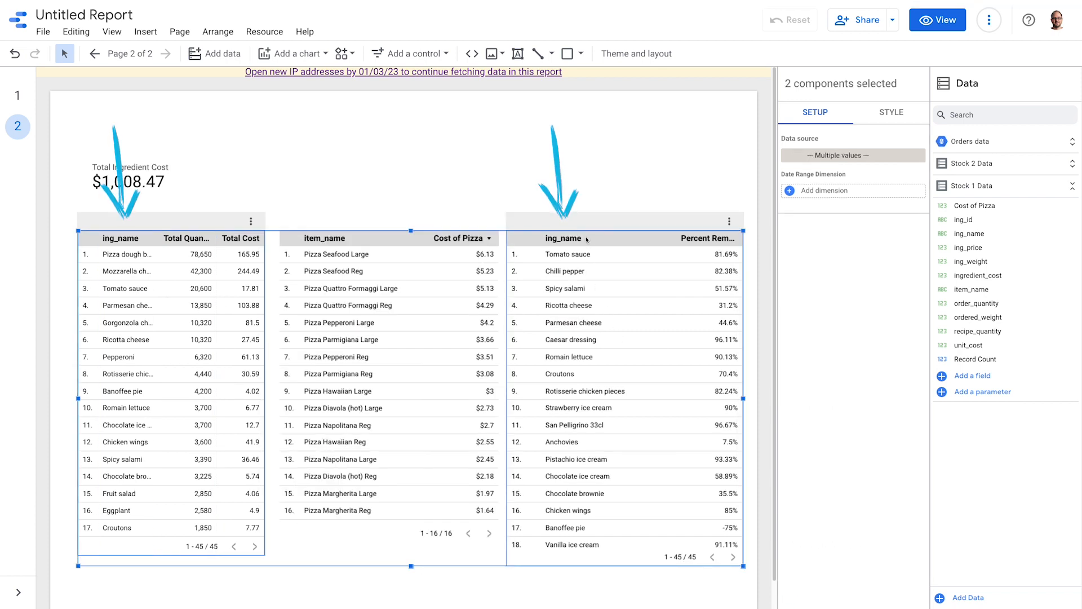
click(554, 182)
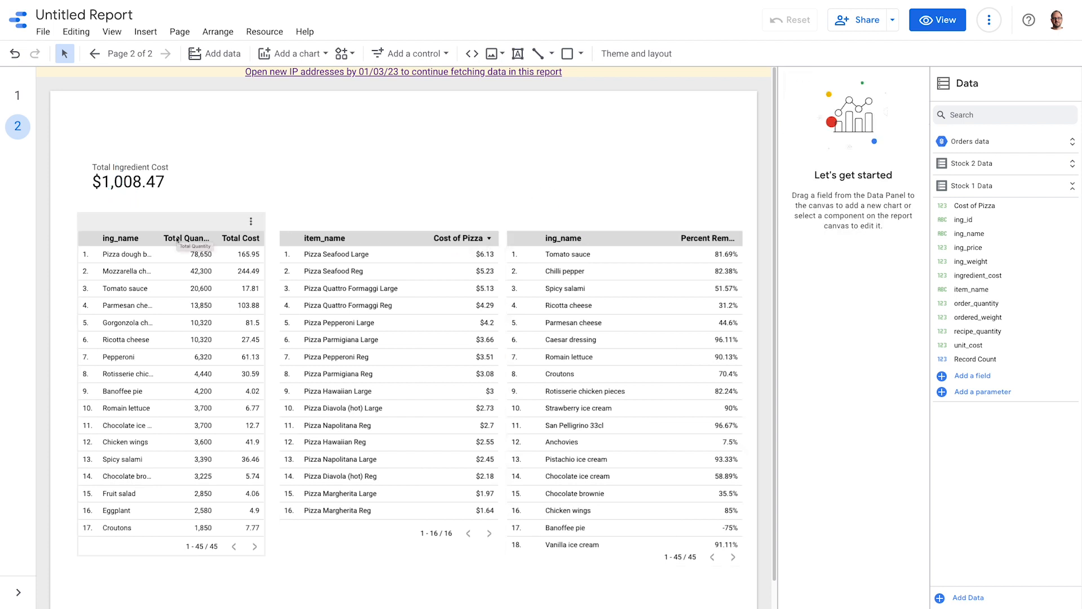
Blend the data of the Stock 1 ingredient table and the Percent Remaining table into one combined table.
click(228, 222)
shift+click(605, 250)
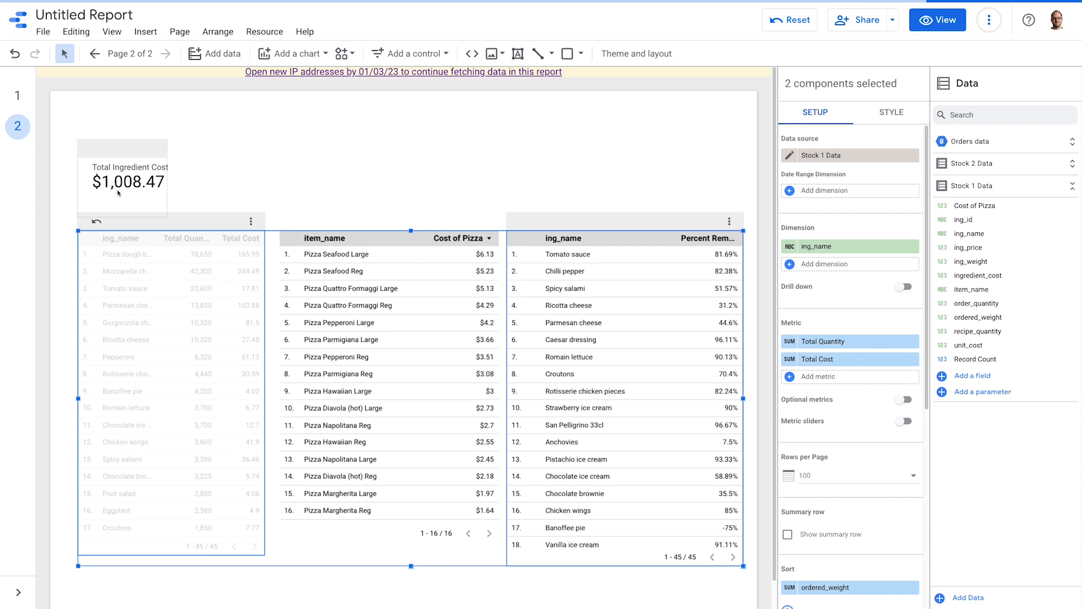
click(95, 221)
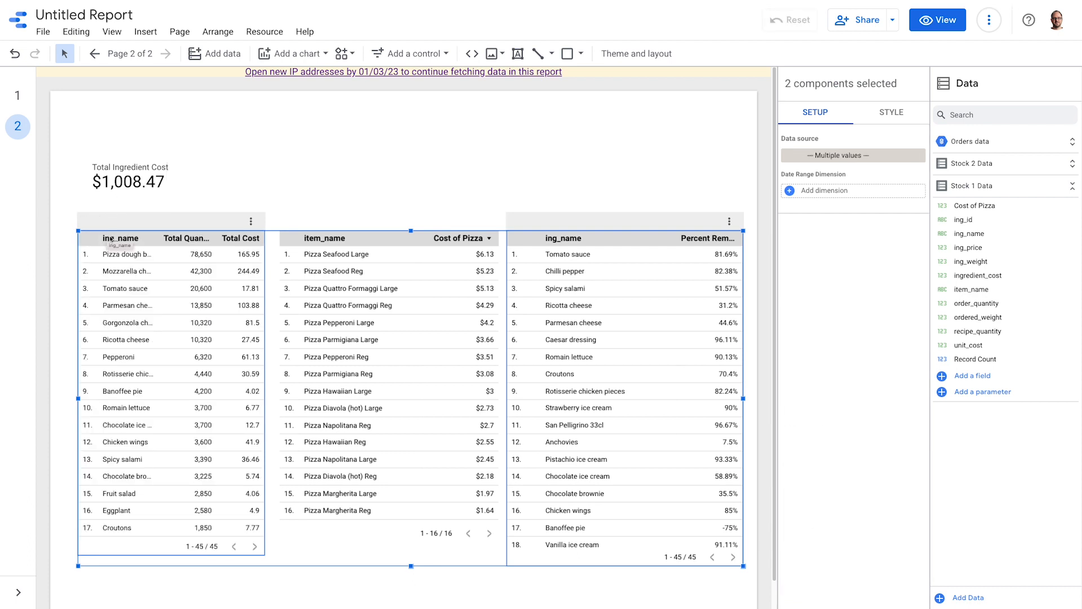
right_click(110, 239)
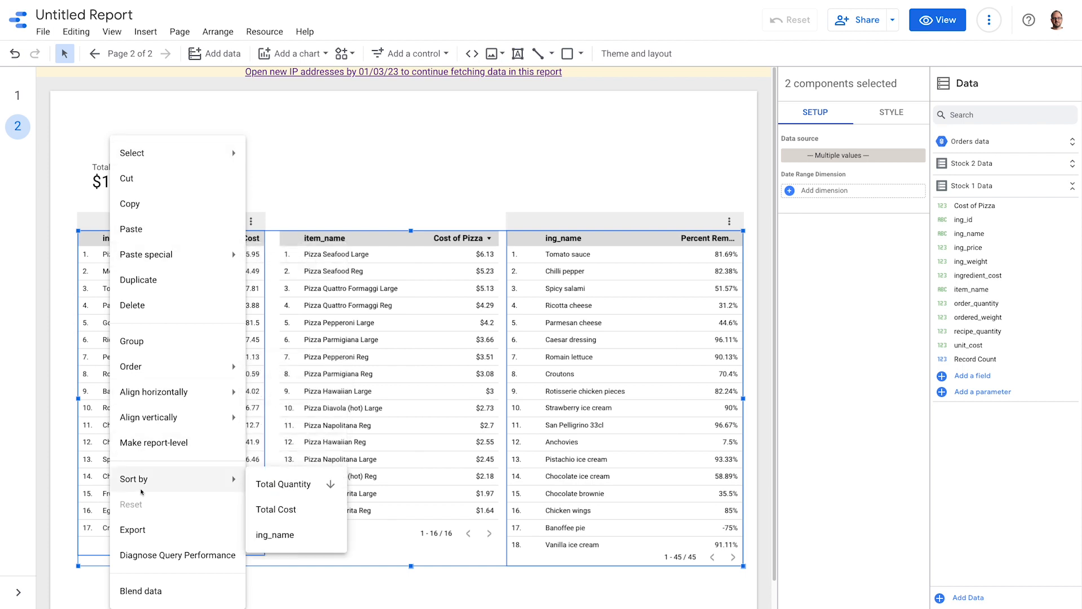
click(148, 591)
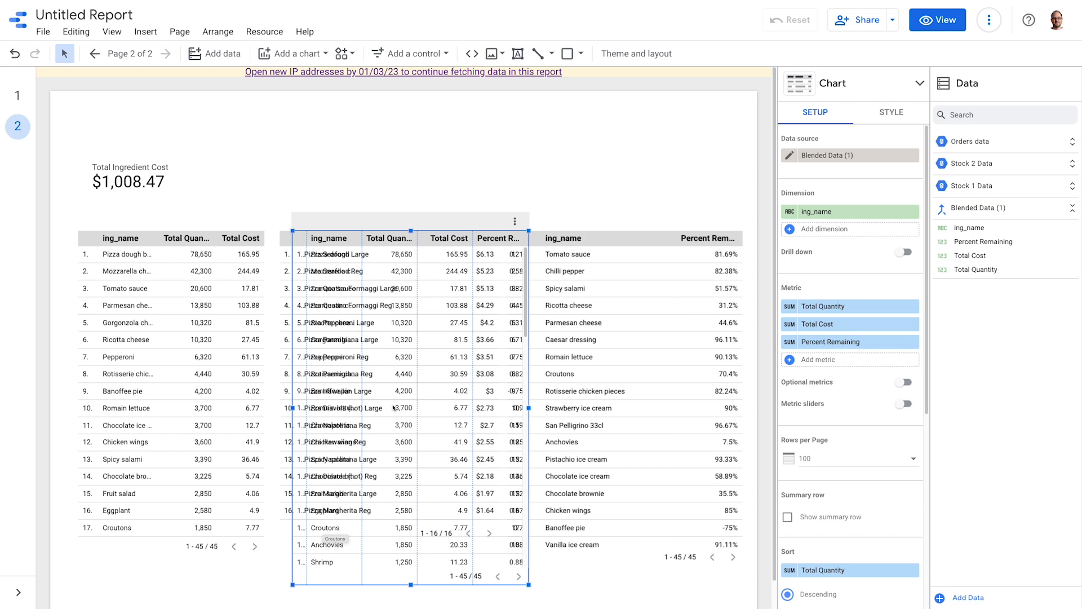
Delete the two original ing_name tables, keeping the blended table and the pizza cost table.
click(192, 239)
shift+click(604, 236)
key(Delete)
Arrange the blended ingredient table on the left half of the page and the pizza cost table on the right half.
drag(485, 237, 261, 233)
drag(376, 240, 544, 227)
drag(285, 236, 367, 226)
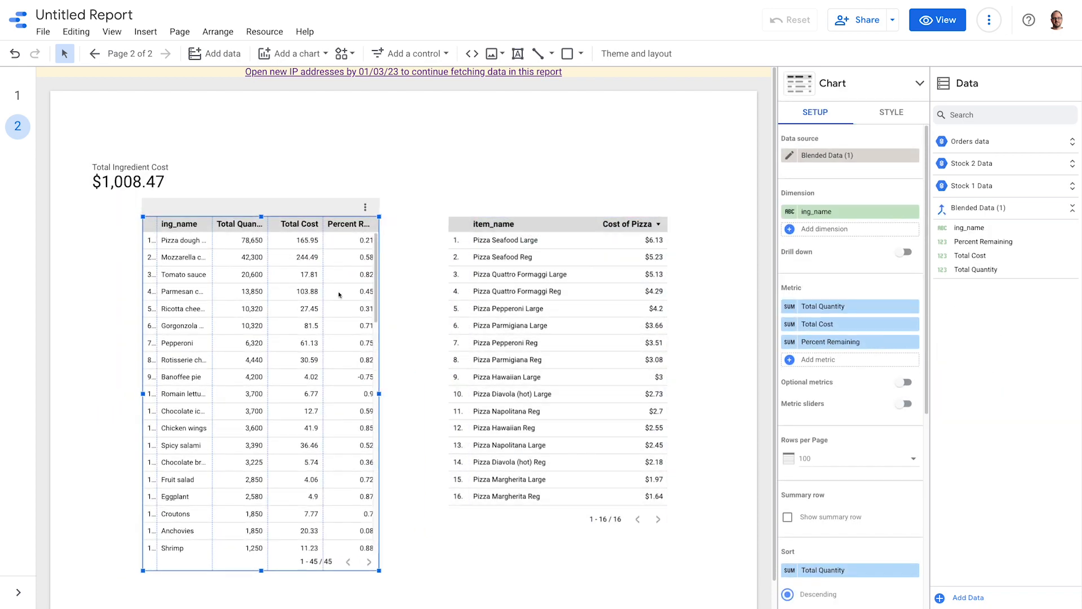
Format the Percent Remaining metric in the blended ingredient table as a percent.
click(786, 342)
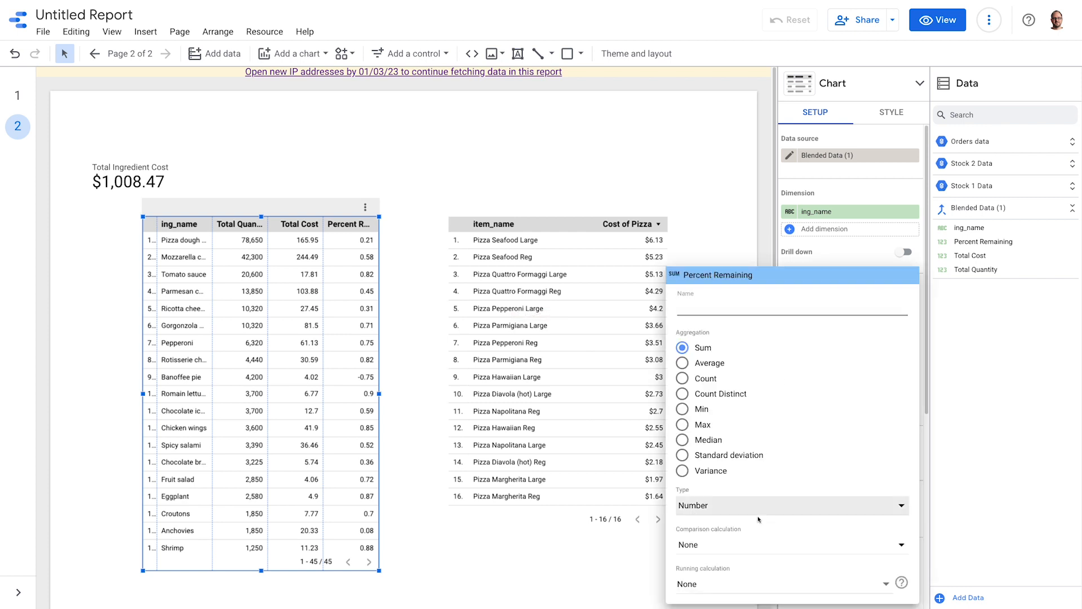
click(745, 504)
mouse_move(748, 523)
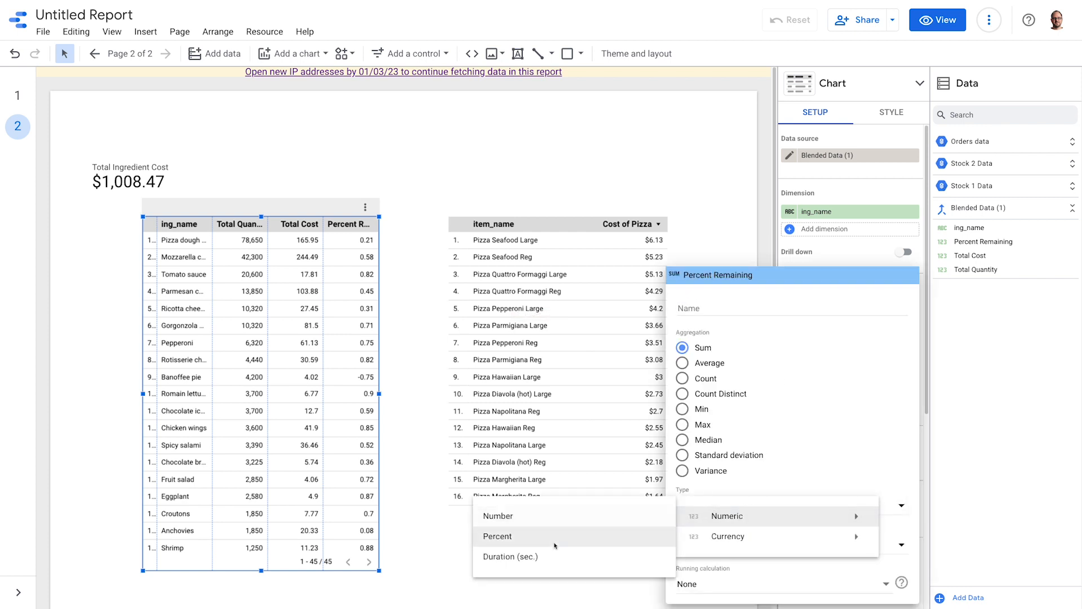
click(498, 536)
click(521, 586)
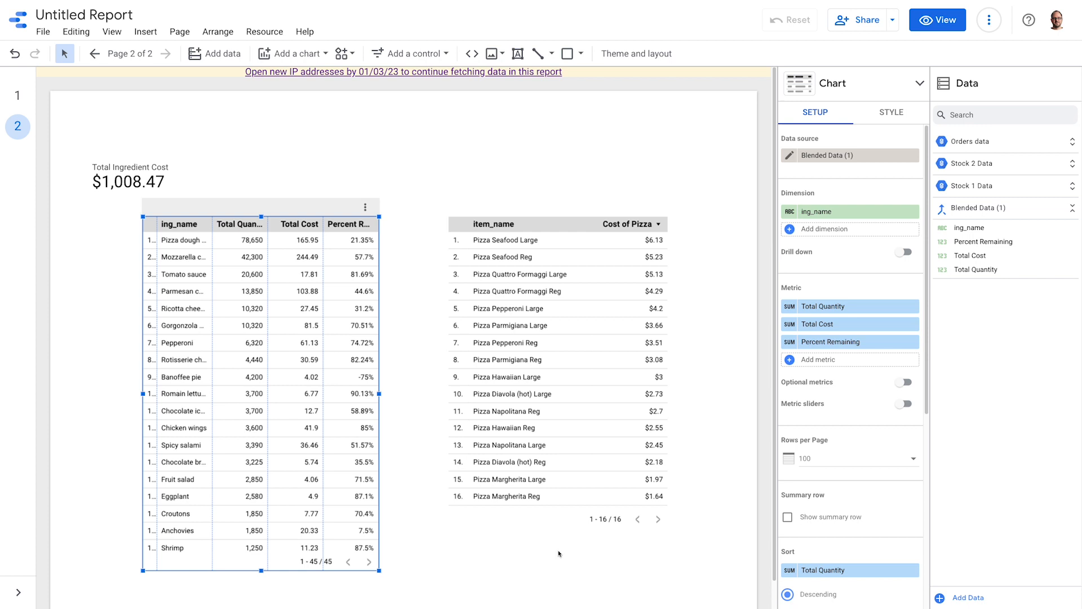
Add a conditional formatting rule to the ingredient table that fills entire rows red when Percent Remaining is less than or equal to 0.25.
click(891, 112)
click(807, 158)
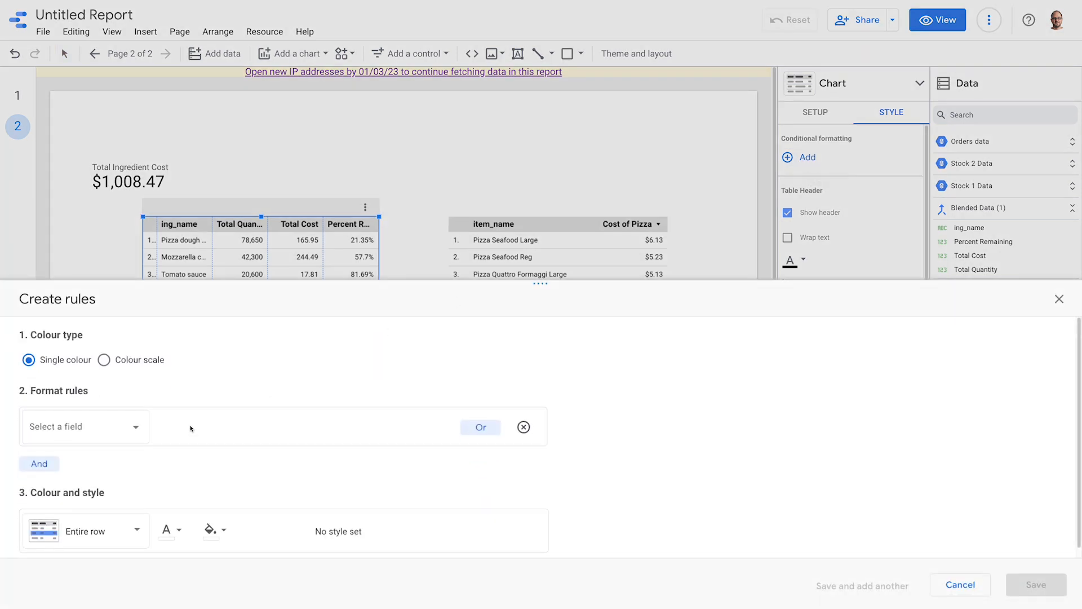
click(138, 427)
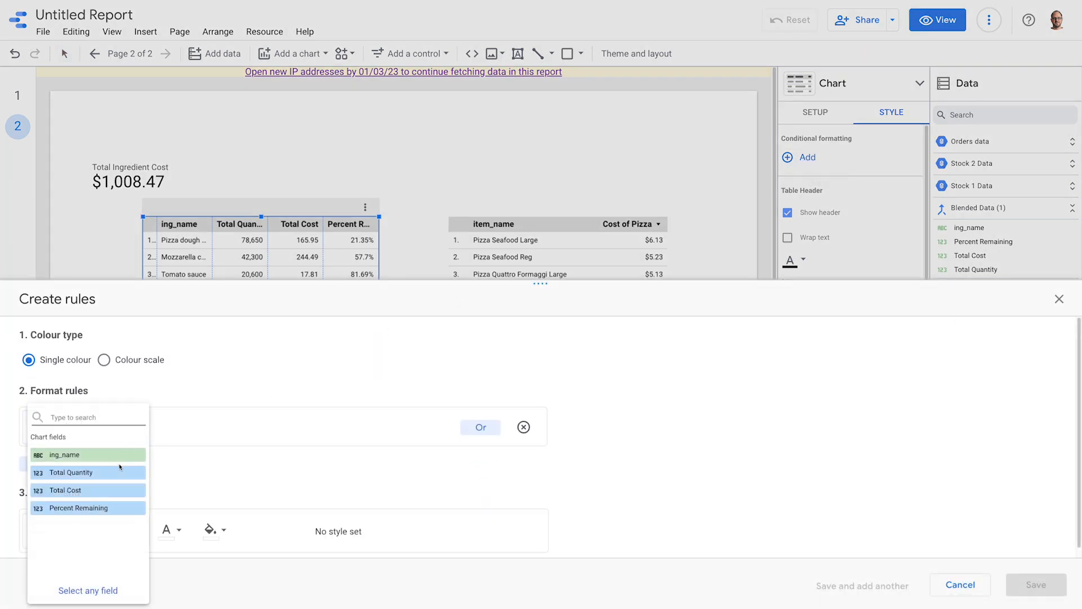
click(118, 504)
click(194, 427)
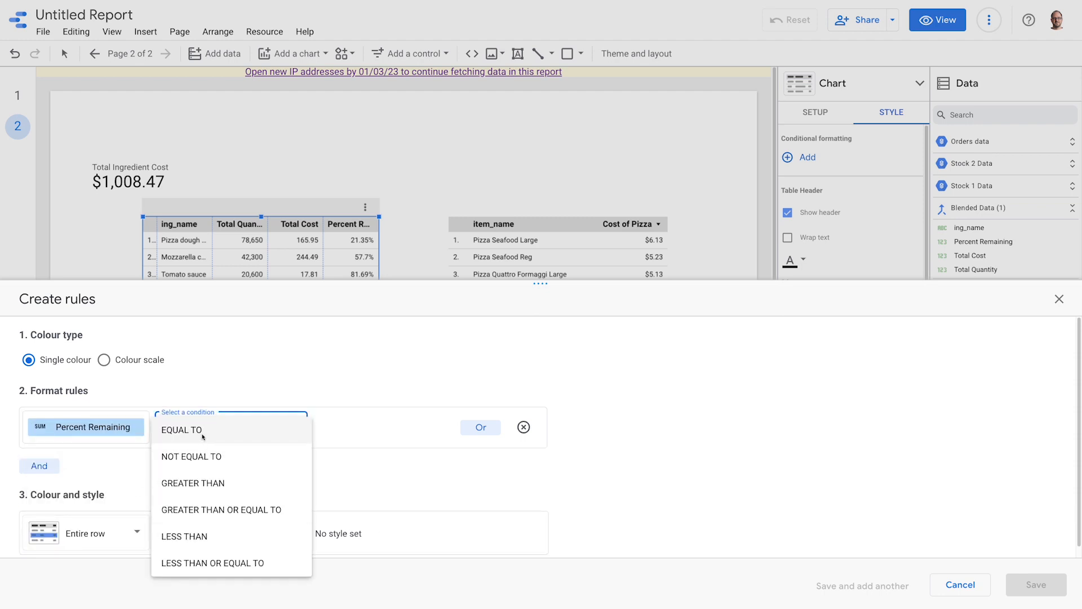
click(232, 562)
click(318, 432)
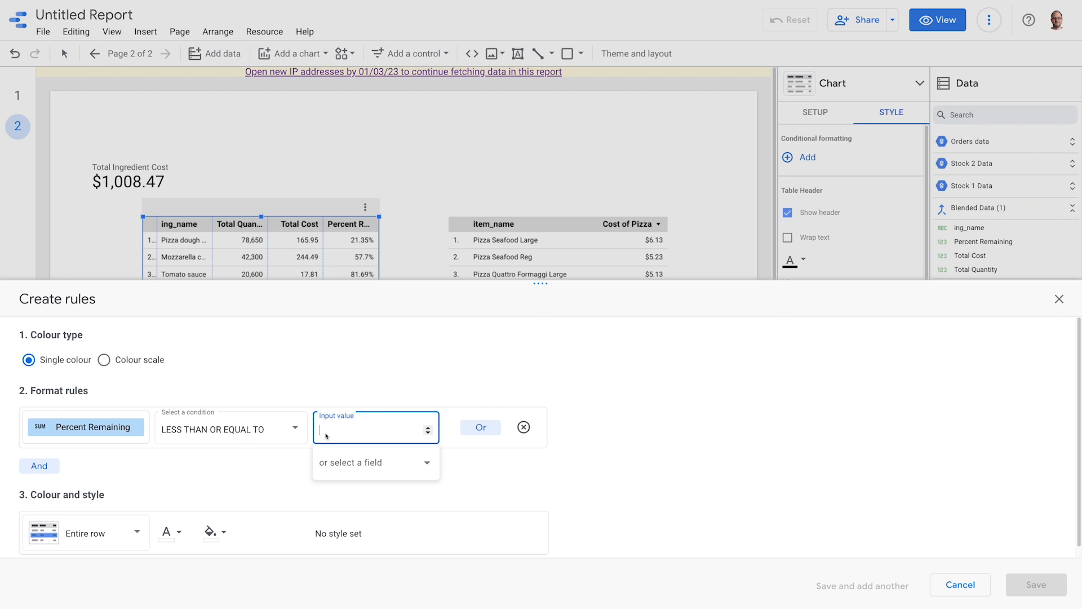
text(0.25)
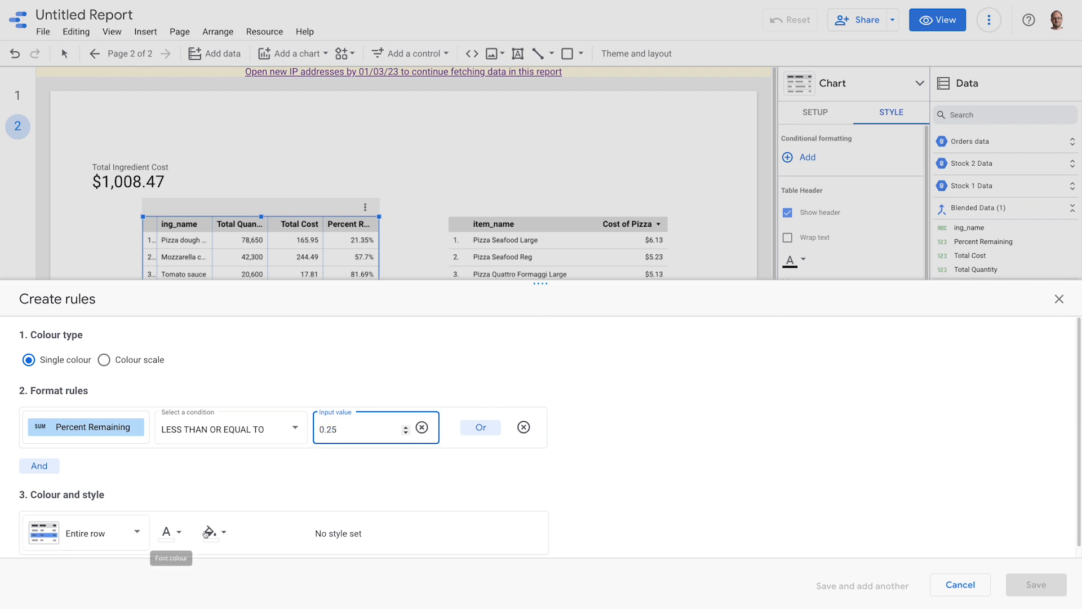
click(215, 531)
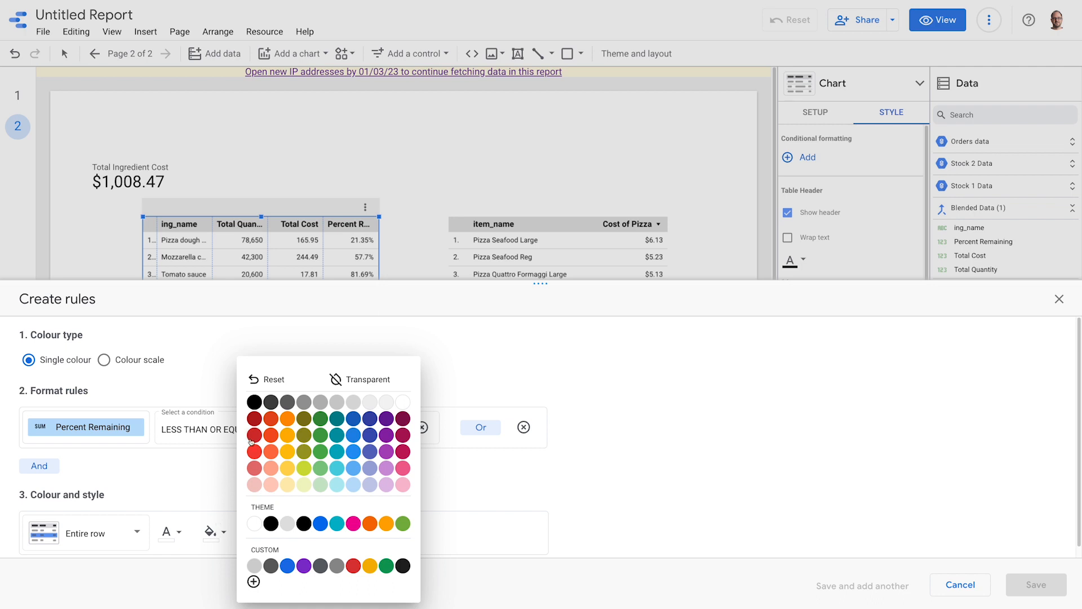
click(253, 452)
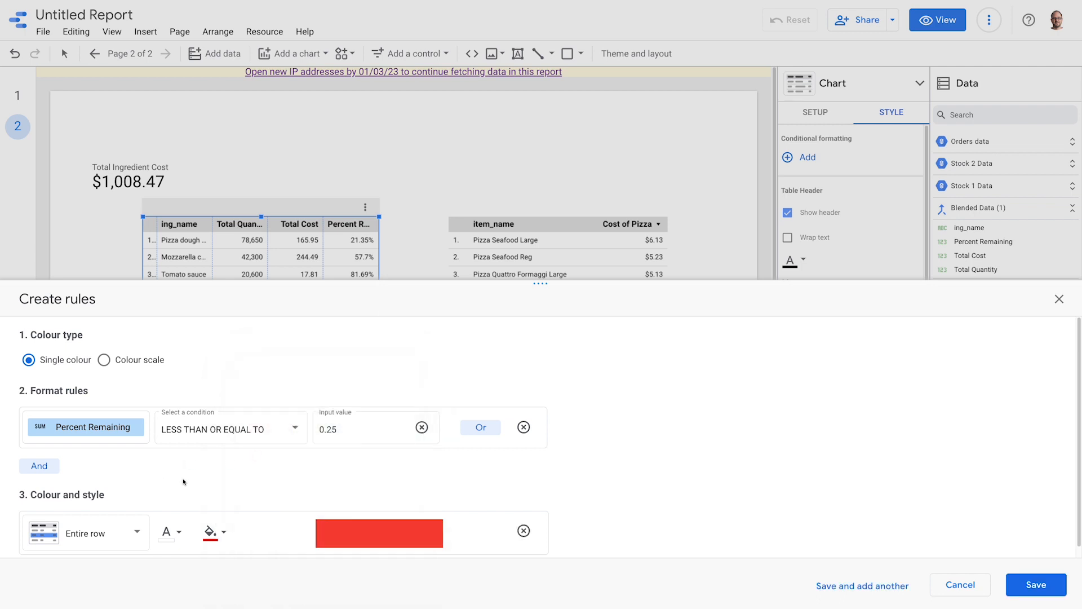
click(862, 586)
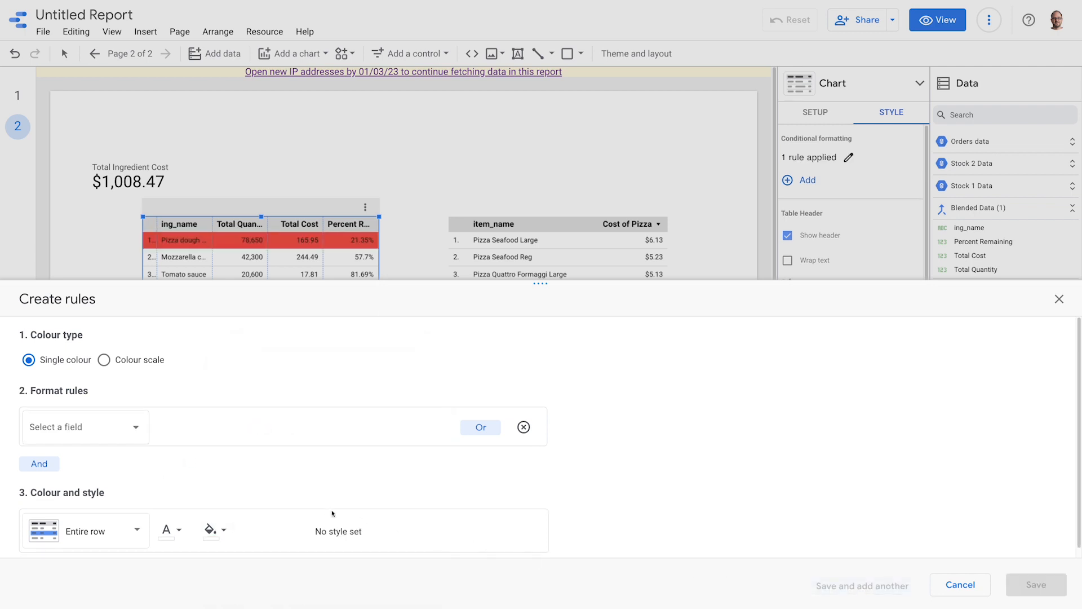
In a second formatting rule, set the first condition to Percent Remaining greater than 0.25.
click(135, 426)
click(62, 507)
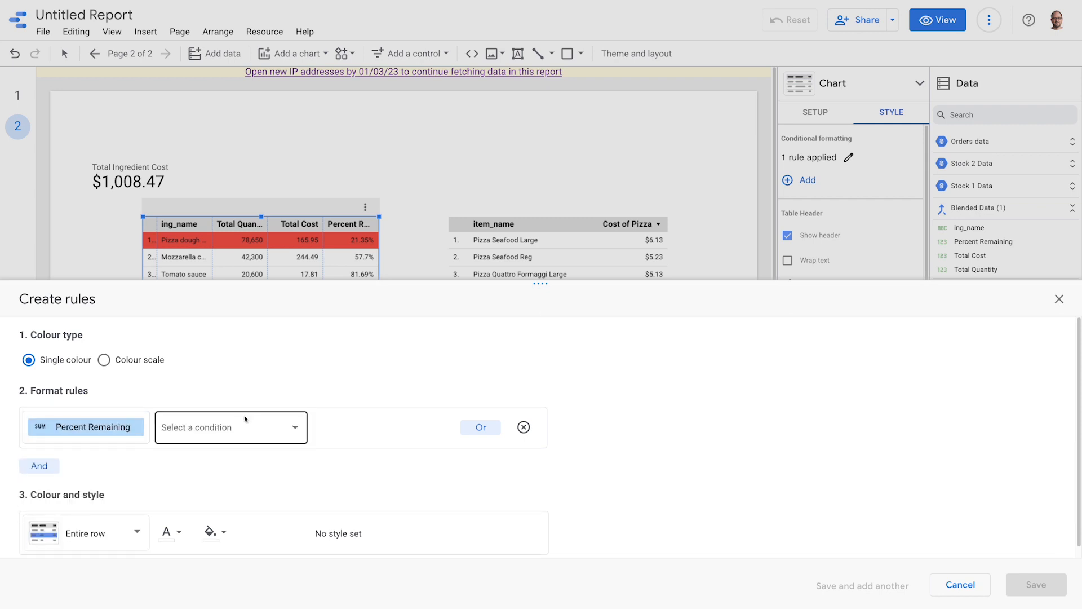
click(246, 428)
click(193, 483)
click(355, 428)
text(0.25)
Add an AND condition of Percent Remaining less than or equal to 0.5, fill the entire row amber, and save the rule.
click(39, 466)
click(107, 496)
click(107, 508)
click(225, 495)
click(217, 489)
click(318, 495)
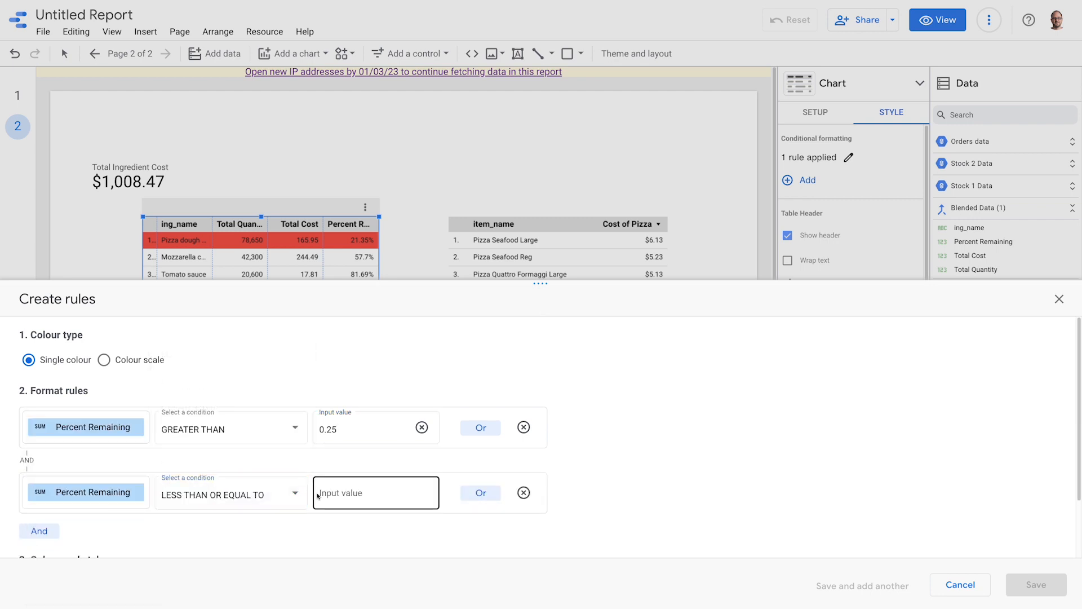
text(0.5)
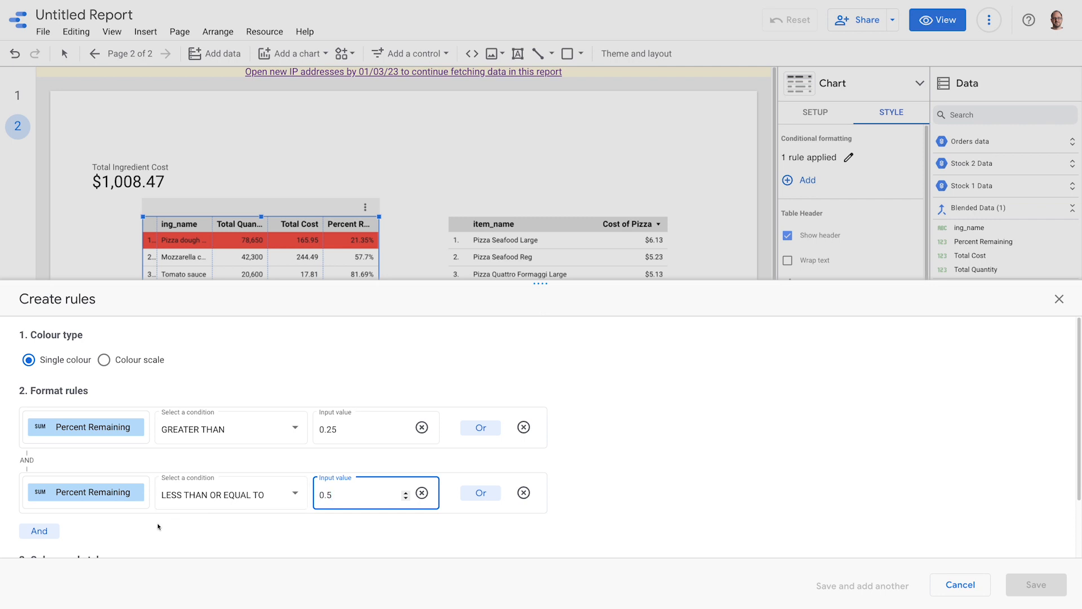
scroll(158, 526, down, 2)
click(216, 533)
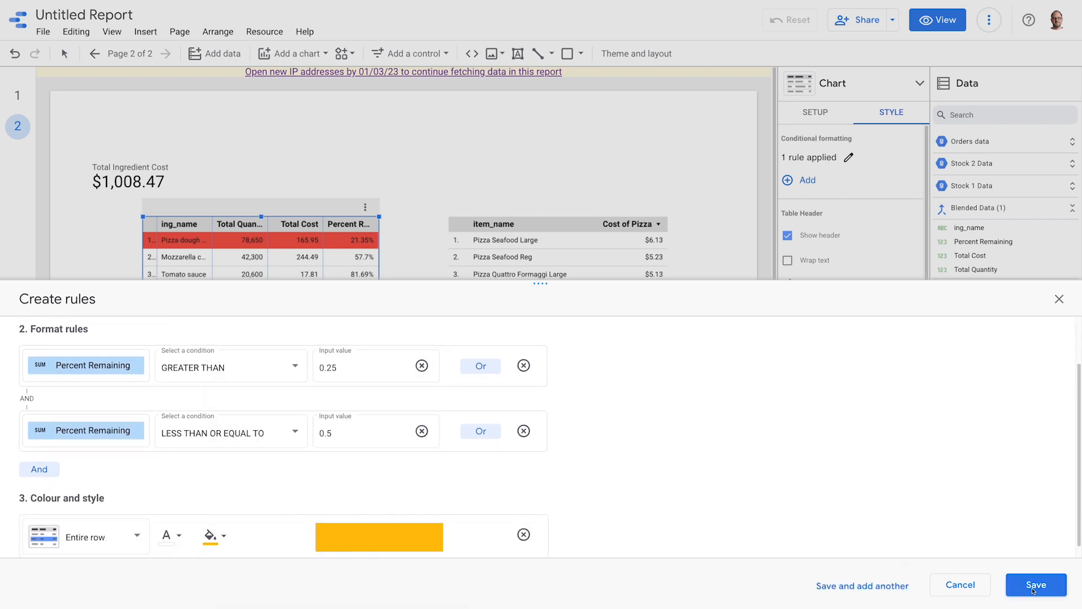
click(1034, 587)
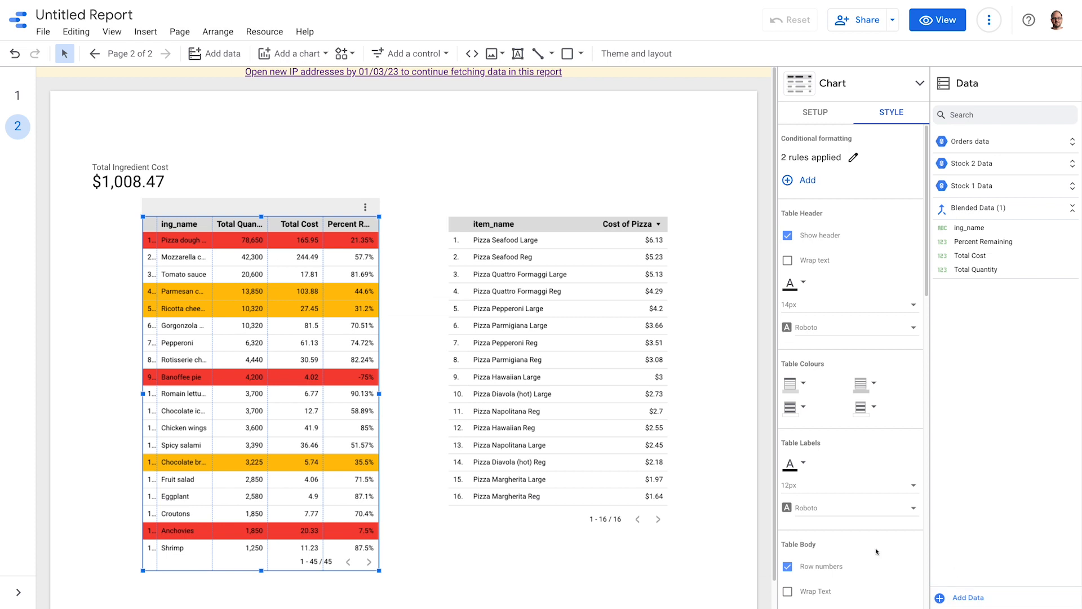
Sort the ingredient table by Percent Remaining in ascending order and widen it towards the pizza cost table.
click(824, 115)
scroll(895, 405, down, 5)
click(840, 403)
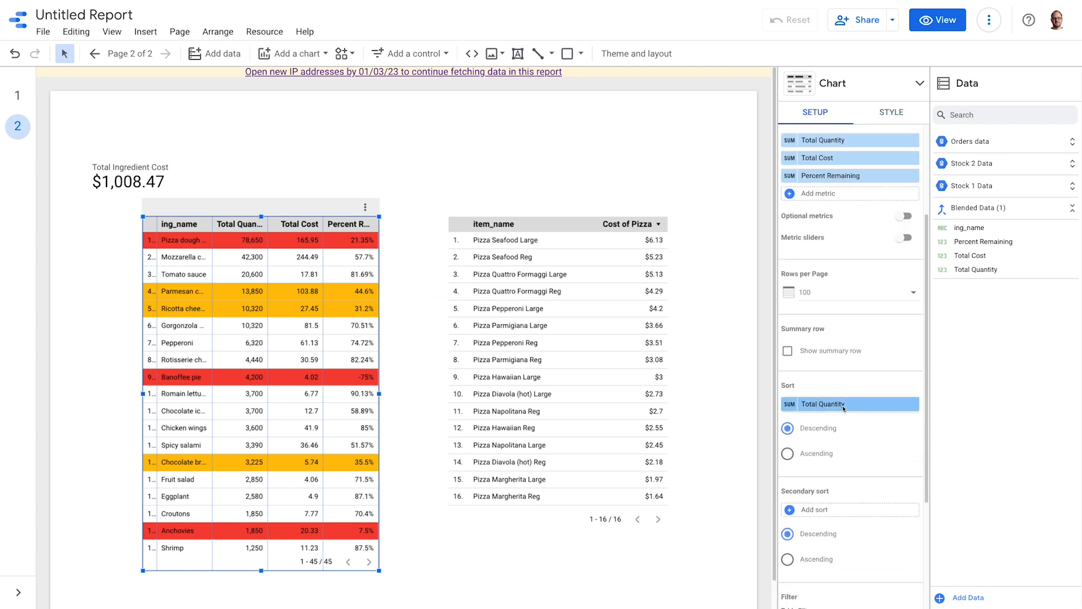
click(846, 449)
click(812, 454)
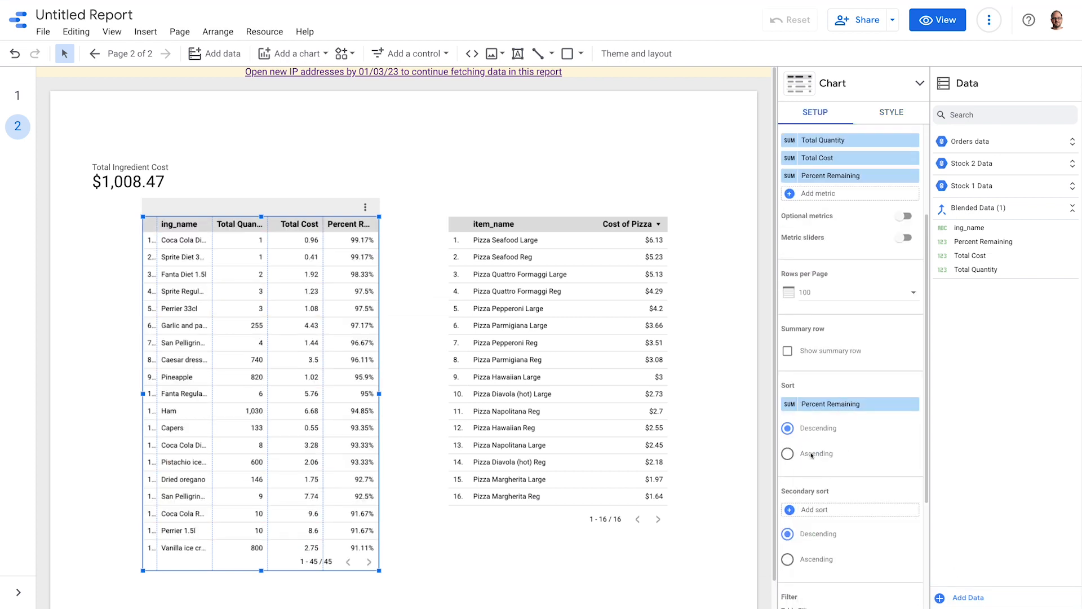
drag(379, 394, 422, 393)
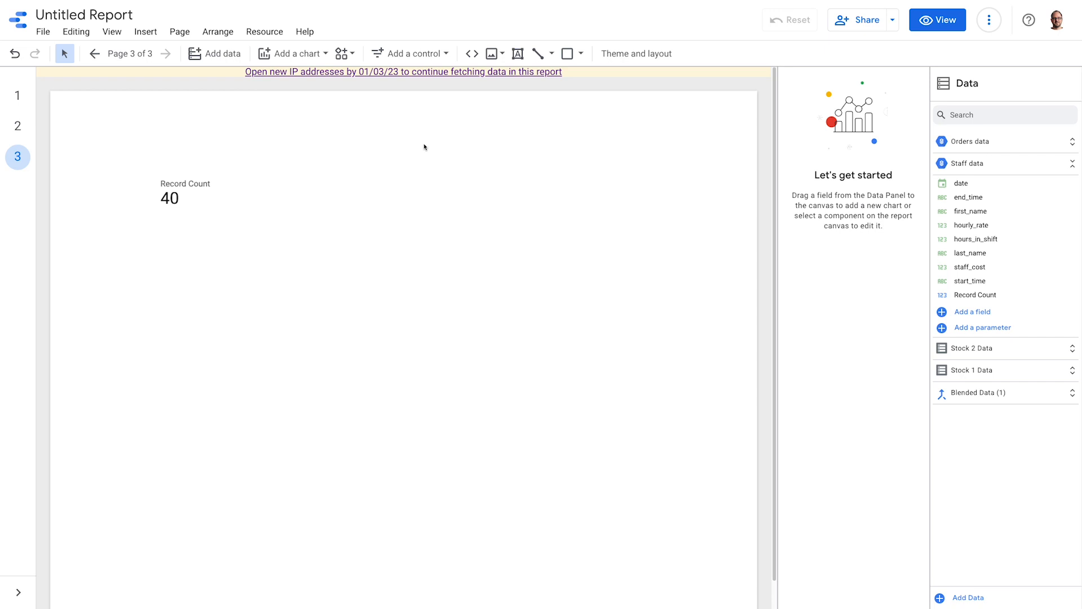
Set page 3's data source to Staff data and its date range dimension to date.
right_click(442, 181)
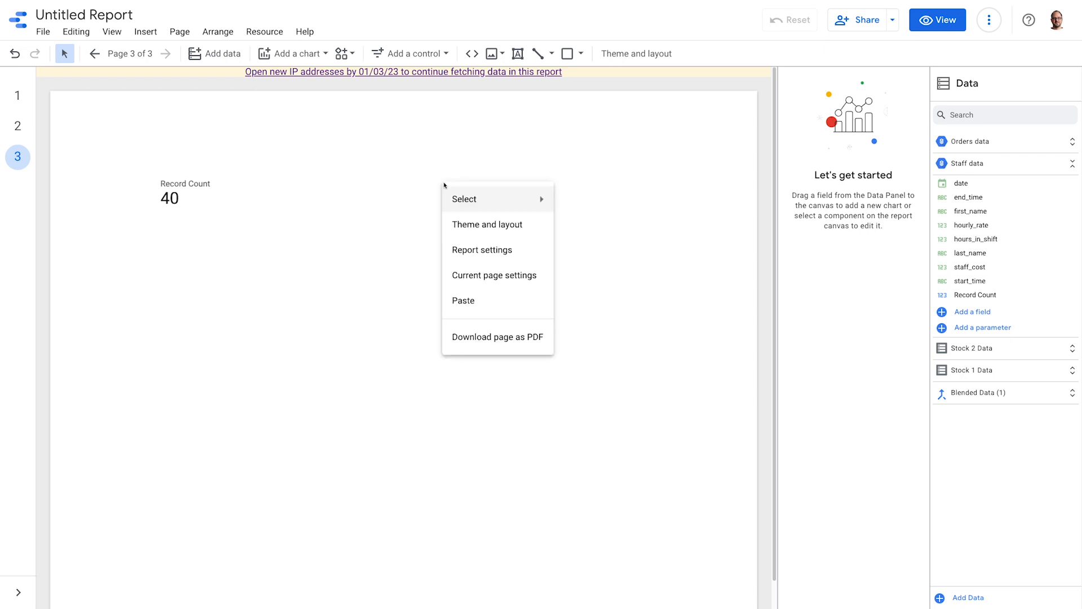
click(529, 280)
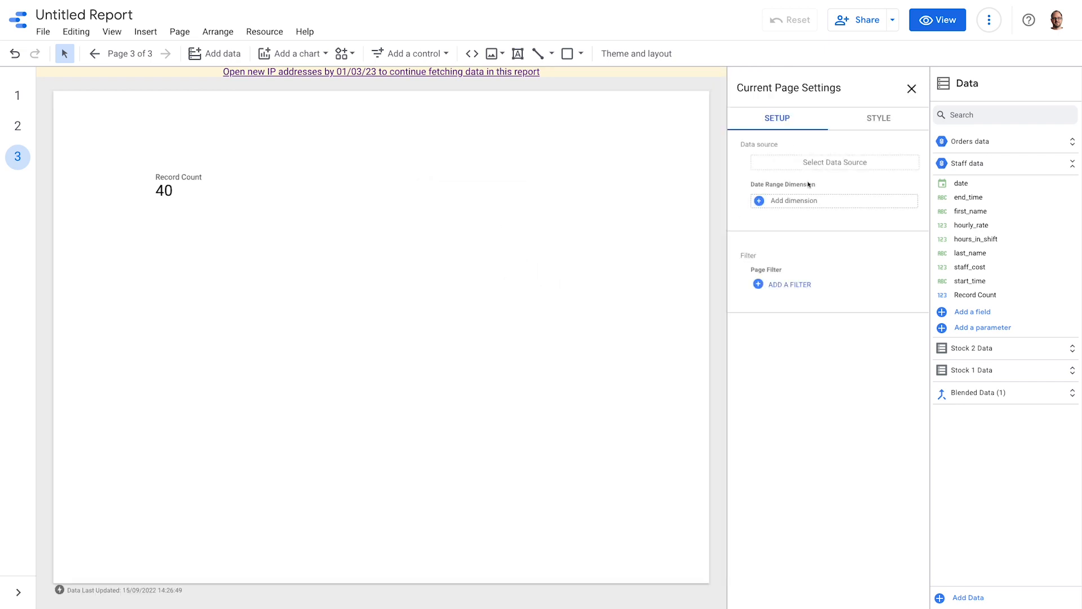
click(849, 162)
click(877, 226)
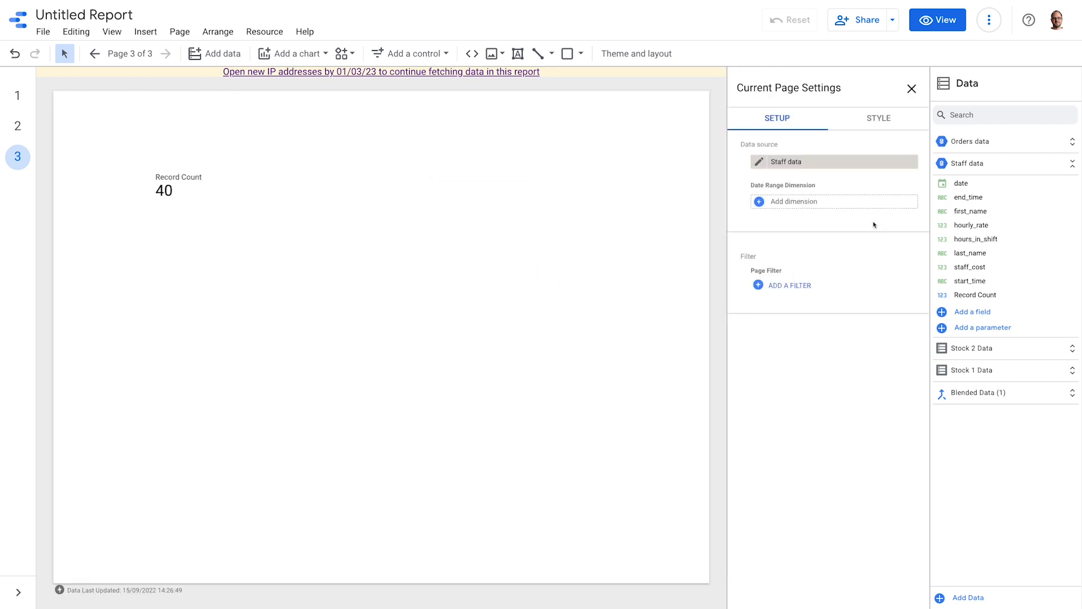
click(834, 202)
click(852, 245)
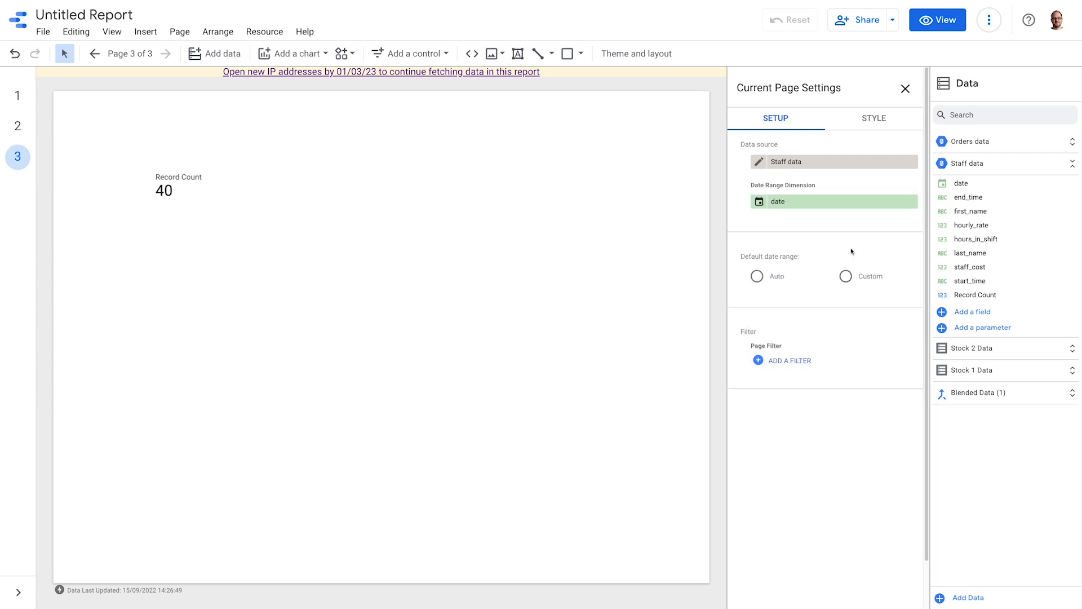
Set the page's default date range to a custom fixed range of 10 Aug 2022 to 10 Aug 2022.
click(845, 276)
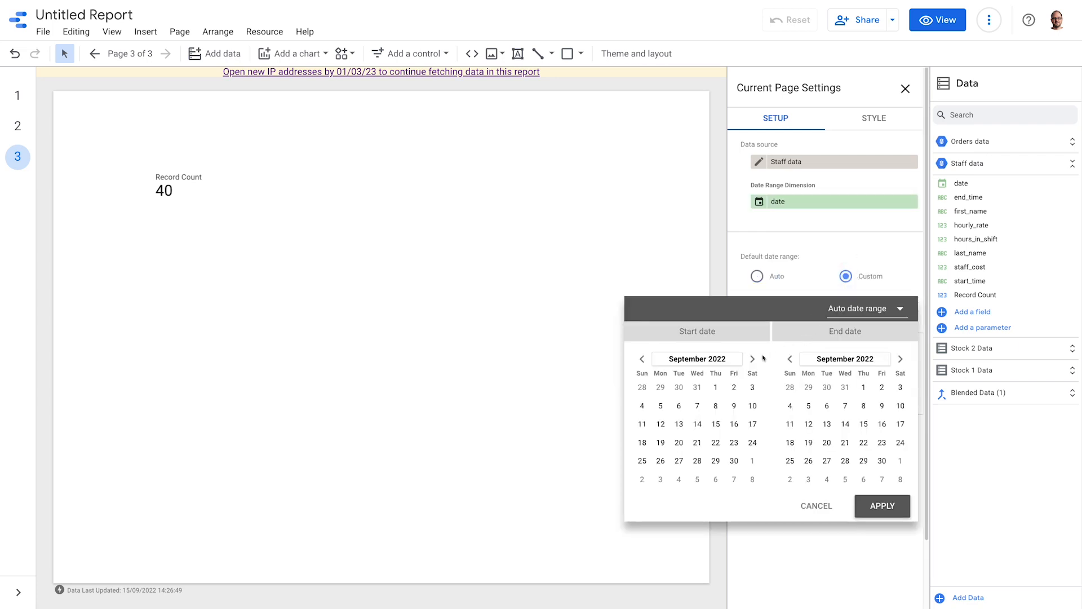
click(733, 358)
click(693, 415)
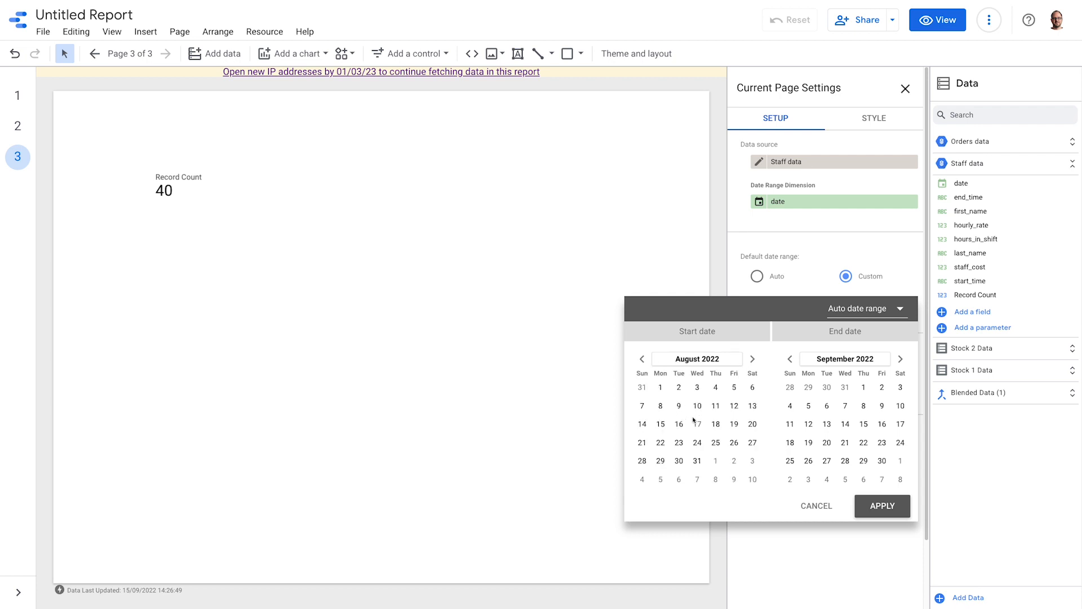
click(697, 405)
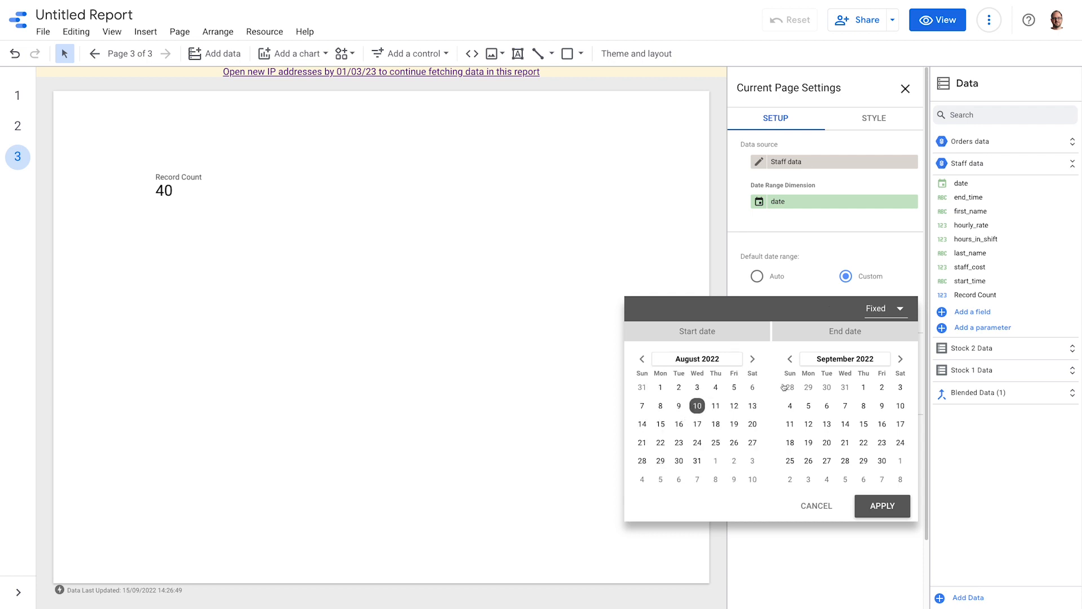
click(842, 359)
click(840, 416)
click(845, 405)
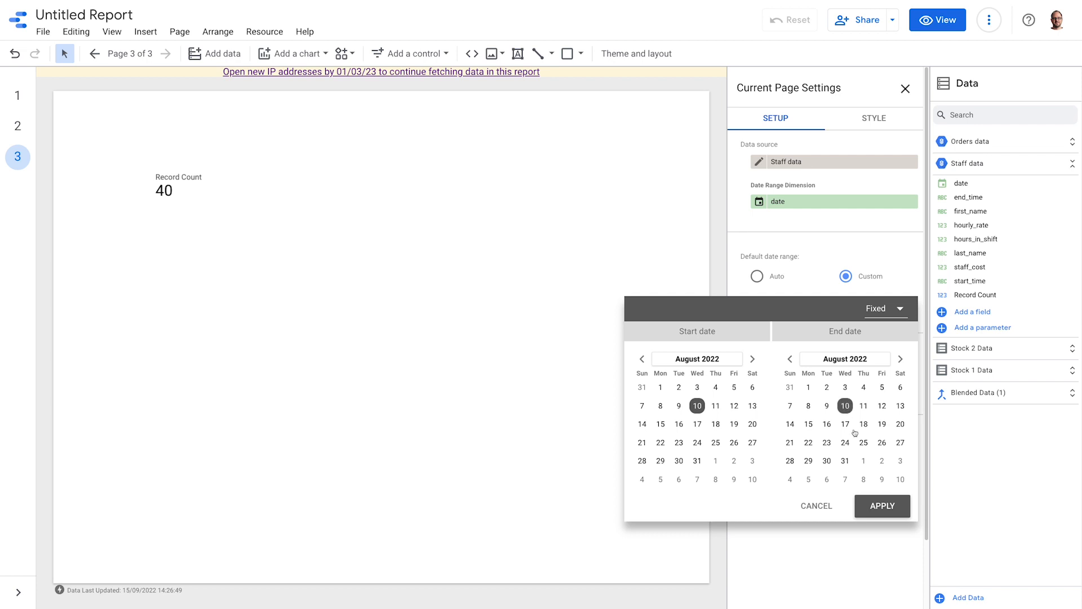
click(895, 505)
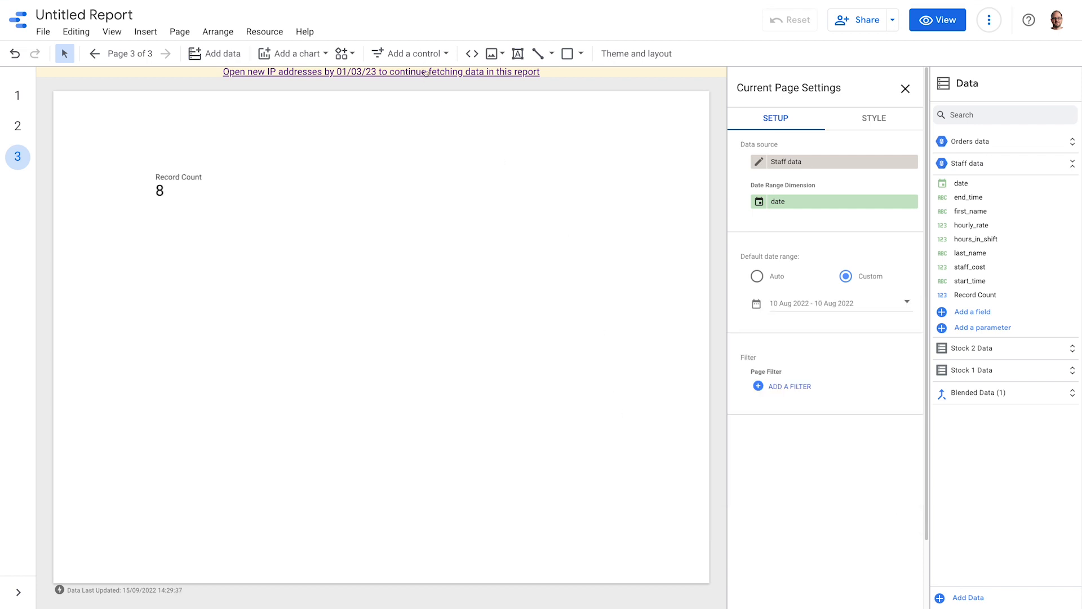
Add a date range control in the upper-right corner of the report page.
click(417, 54)
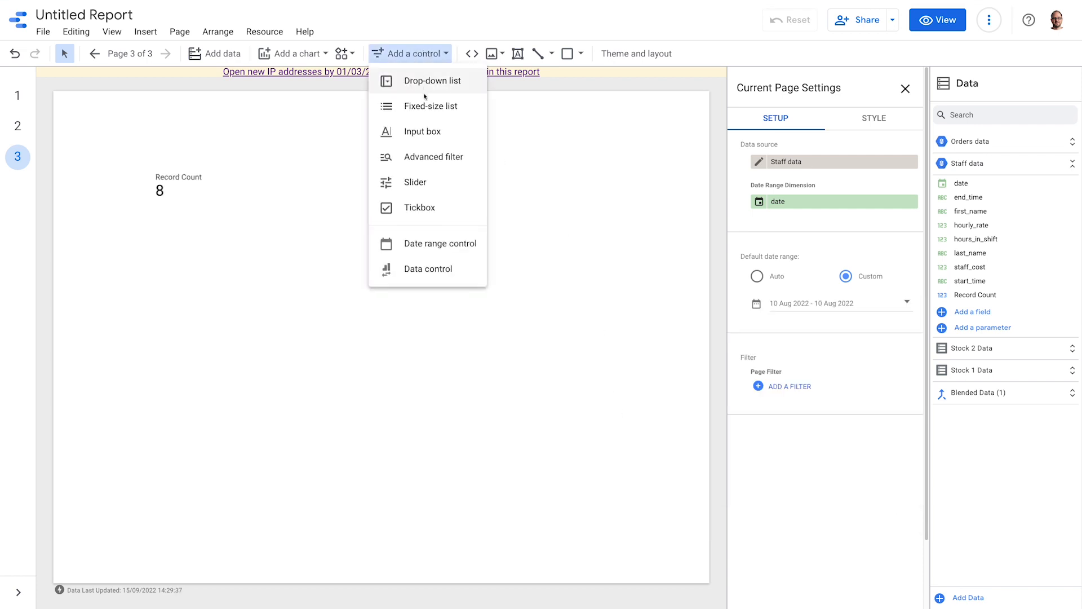
click(432, 248)
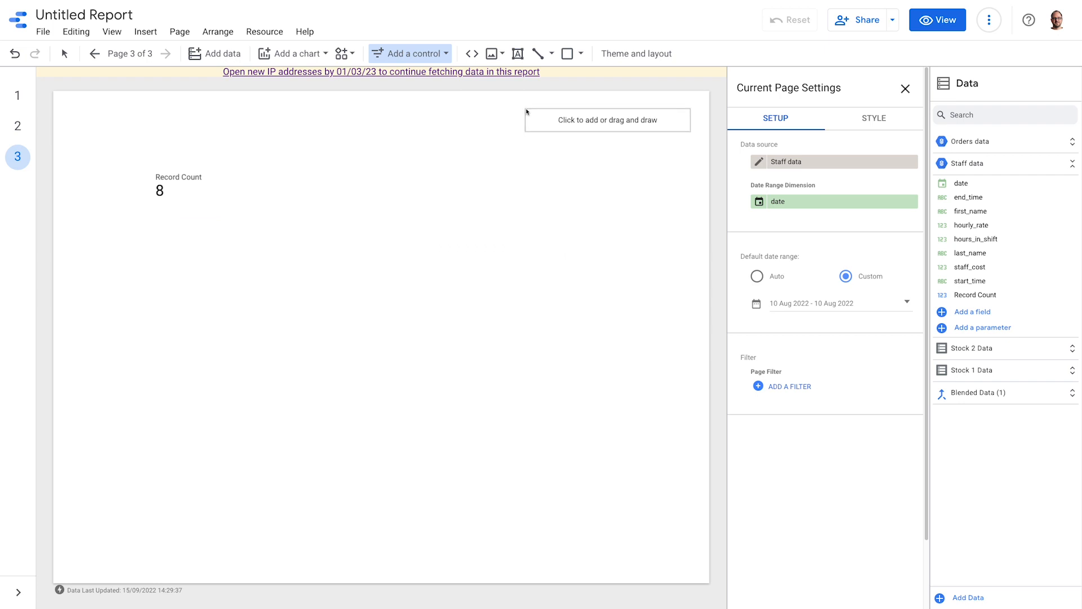
click(527, 111)
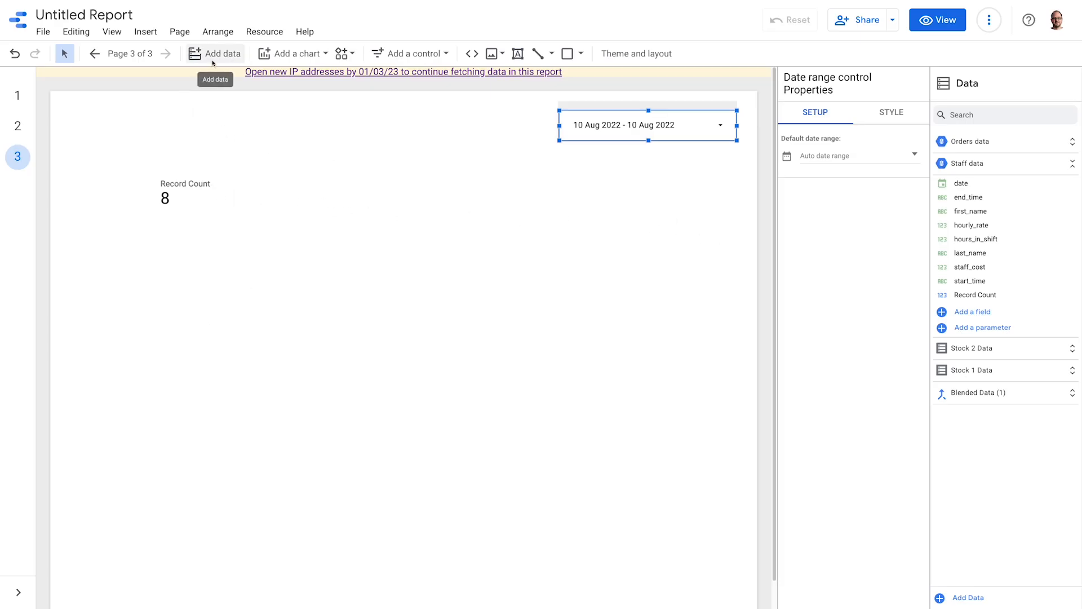
Set the page 3 scorecard's metric to staff_cost and name it Total Staff Cost.
drag(986, 268, 206, 193)
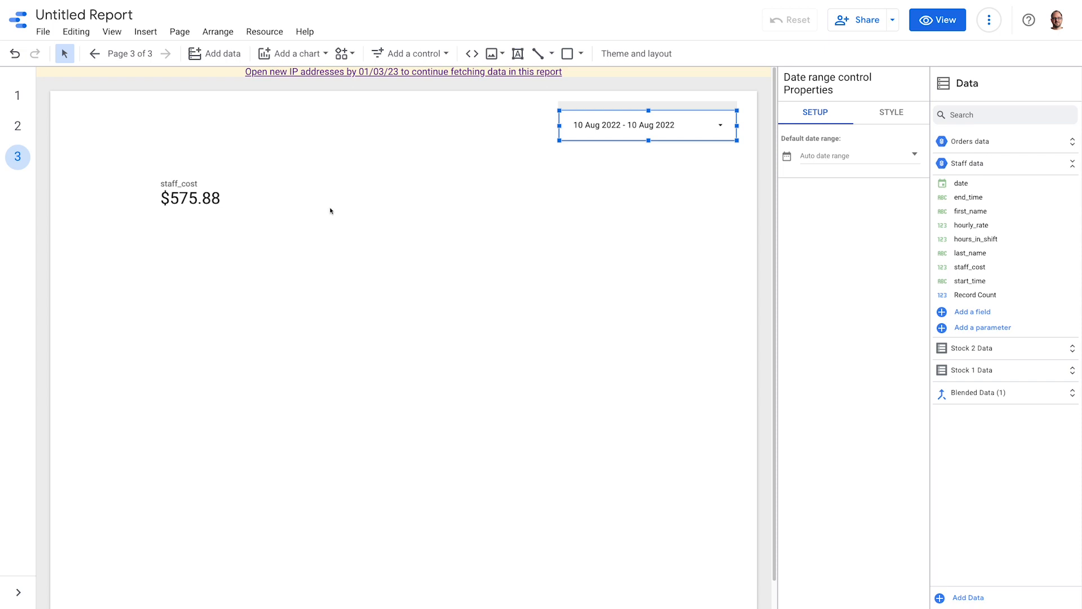
click(210, 186)
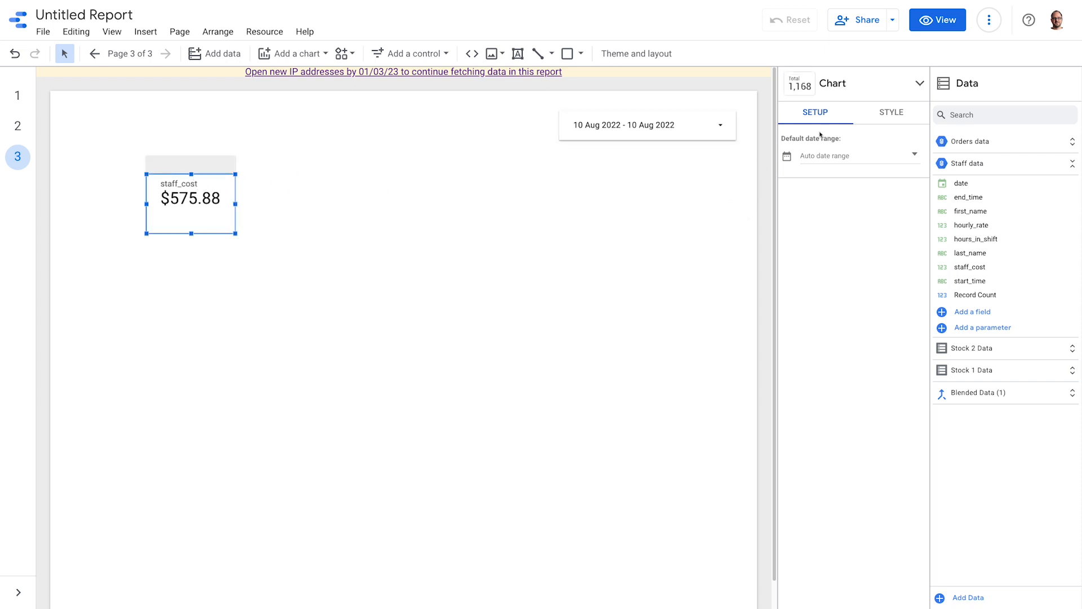
click(793, 260)
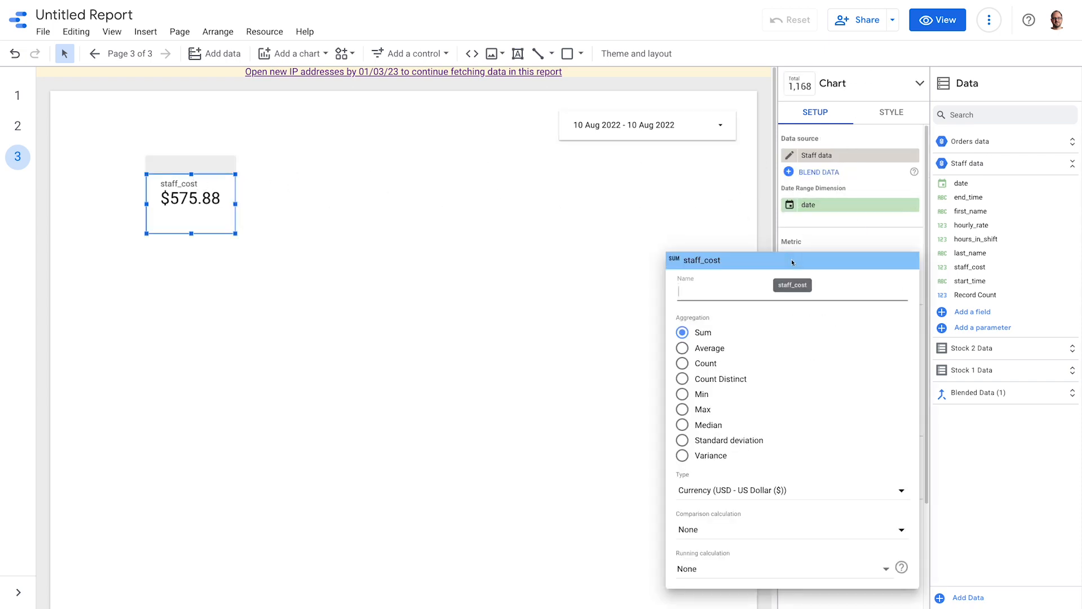
text(Total St)
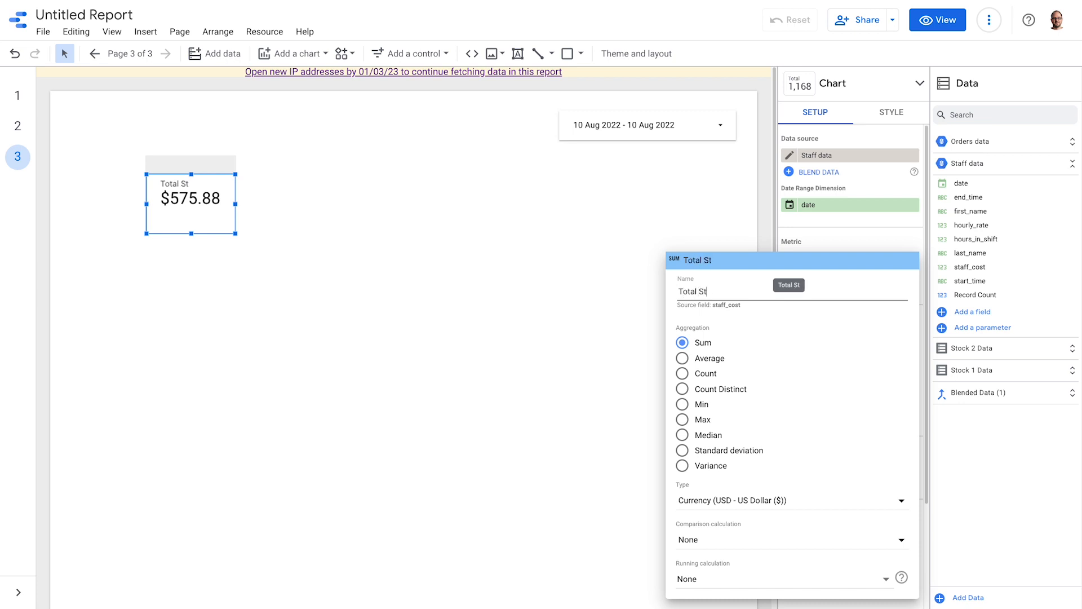
text(aff Cost)
click(590, 262)
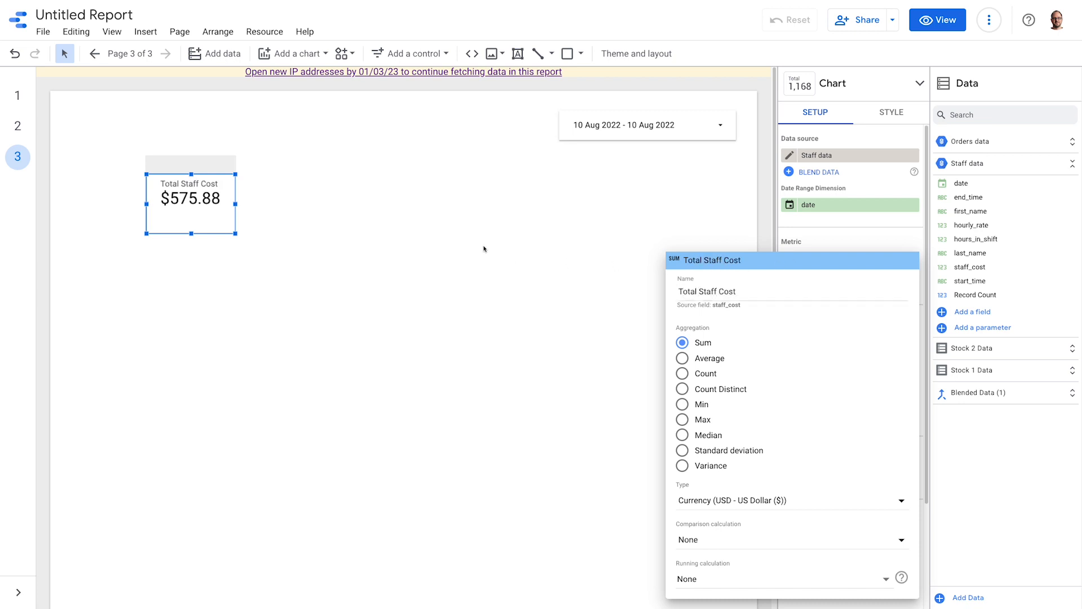
Duplicate the staff cost scorecard beside the original, with hours_in_shift as its metric, named Total Hours Worked.
drag(198, 216, 279, 214)
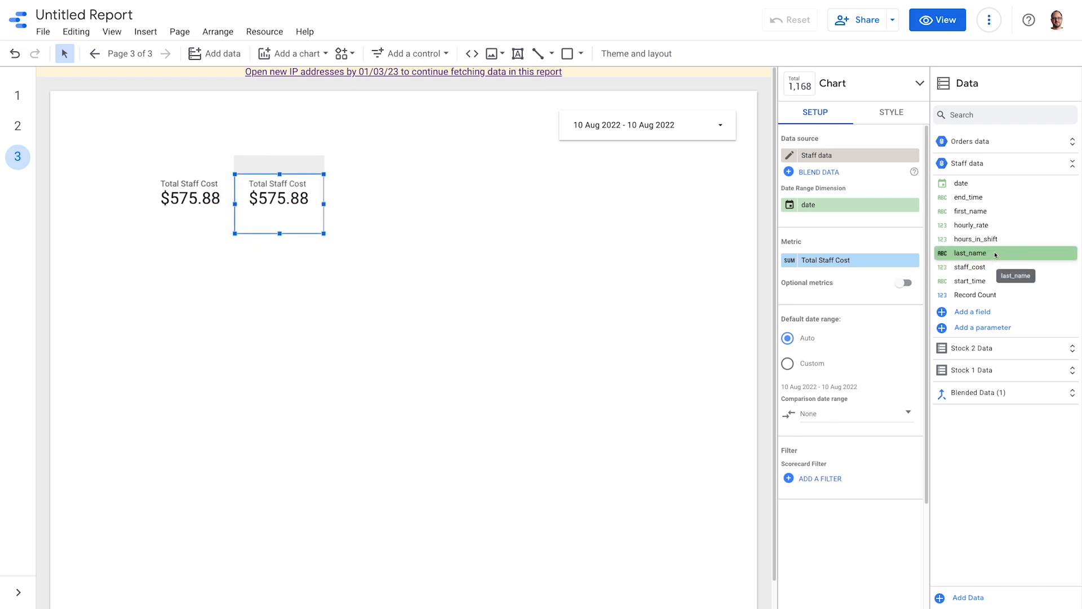
drag(991, 239, 797, 260)
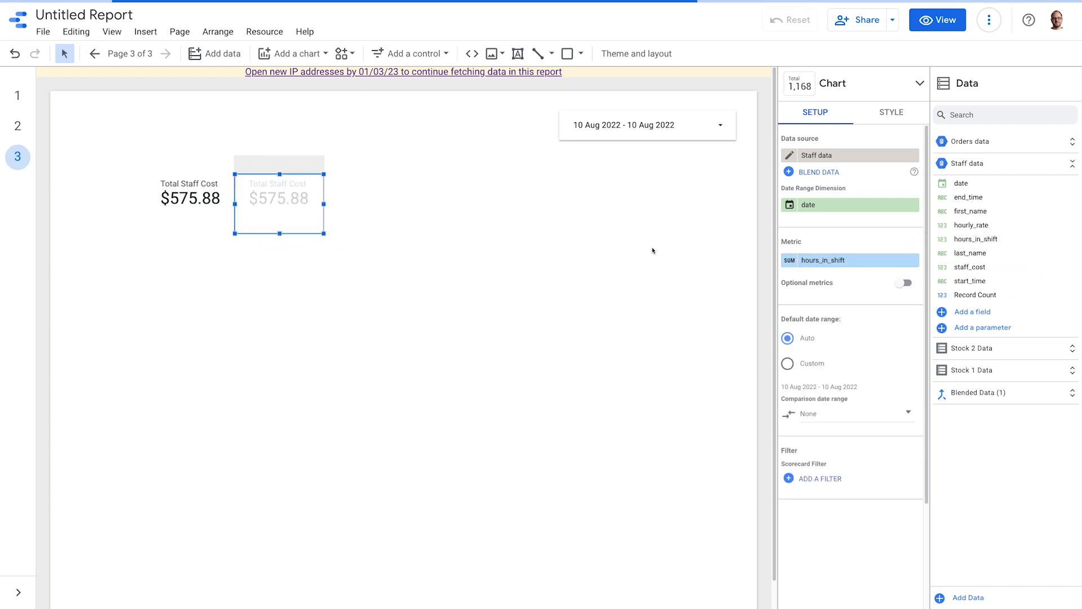
click(791, 260)
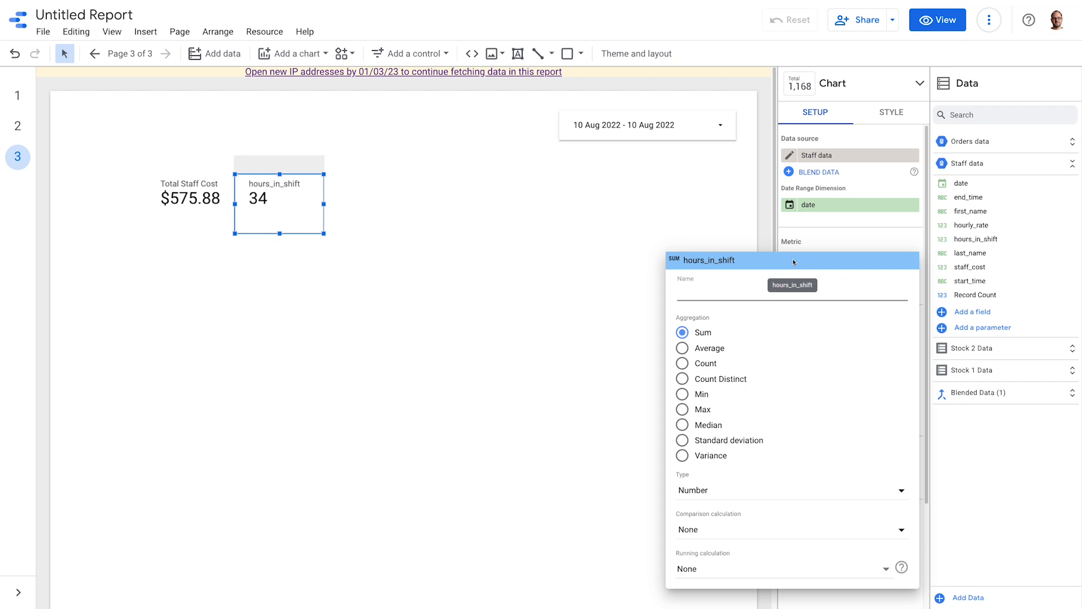
text(Total Hou)
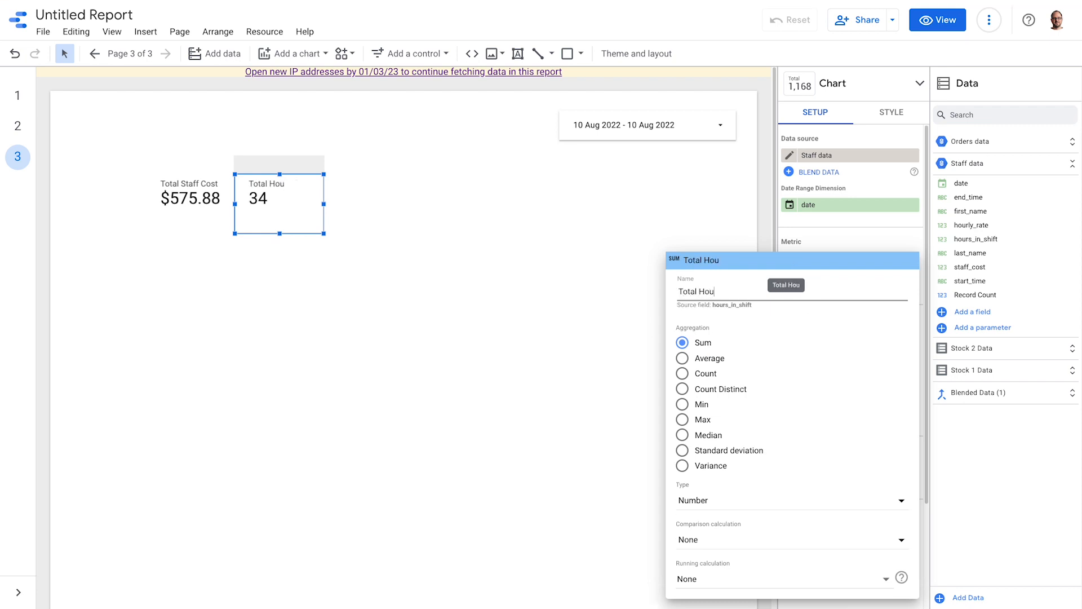
text(rs Worked)
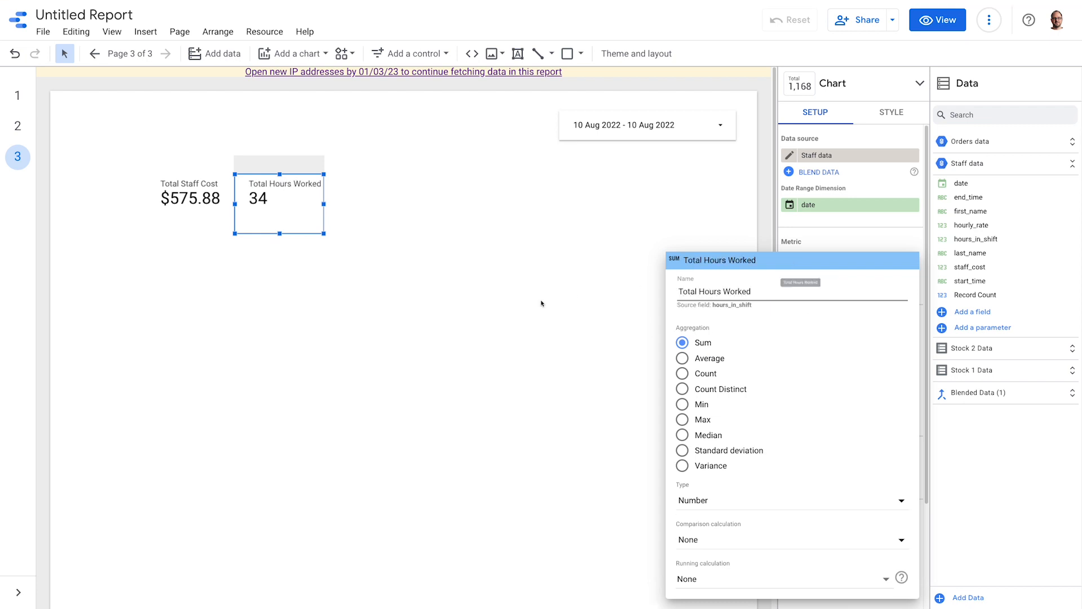
click(489, 307)
click(490, 308)
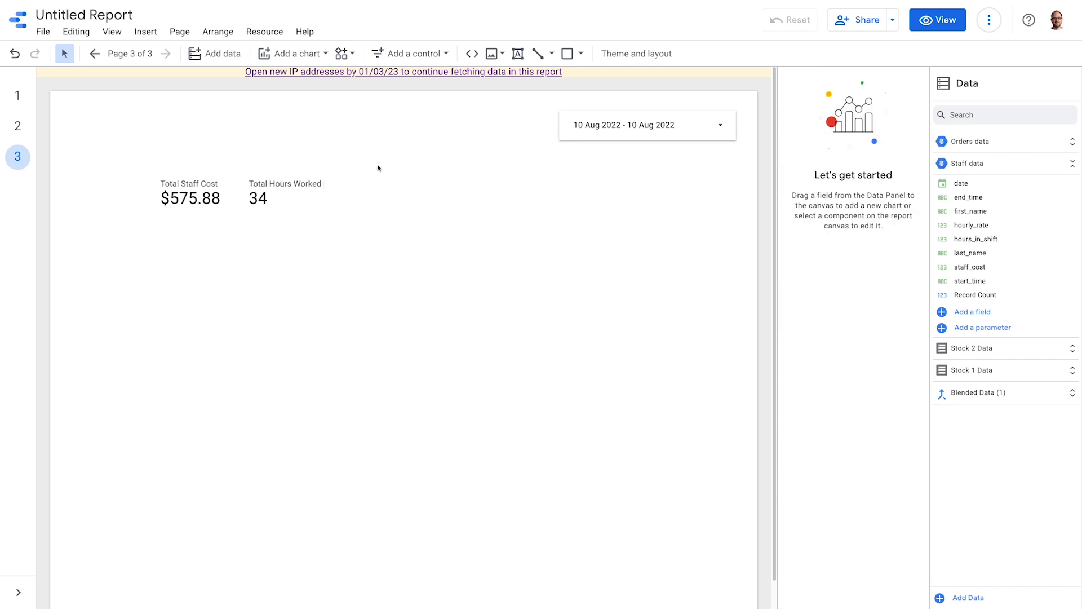
Add a plain table below the two scorecards, spanning most of the page width.
click(288, 53)
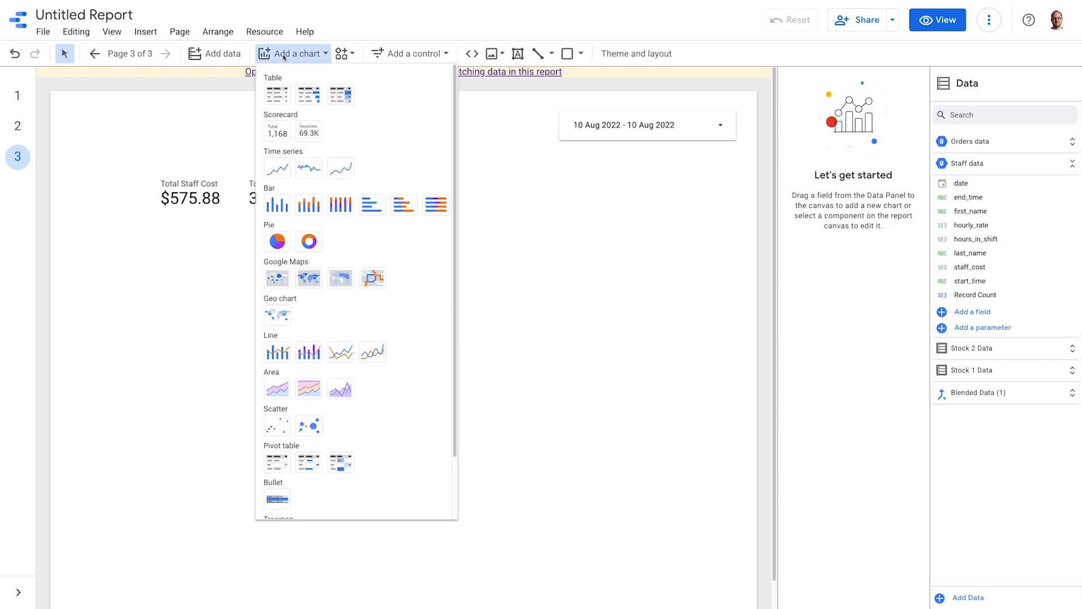
click(287, 100)
mouse_move(160, 229)
mouse_down()
mouse_move(495, 475)
mouse_move(615, 526)
mouse_up()
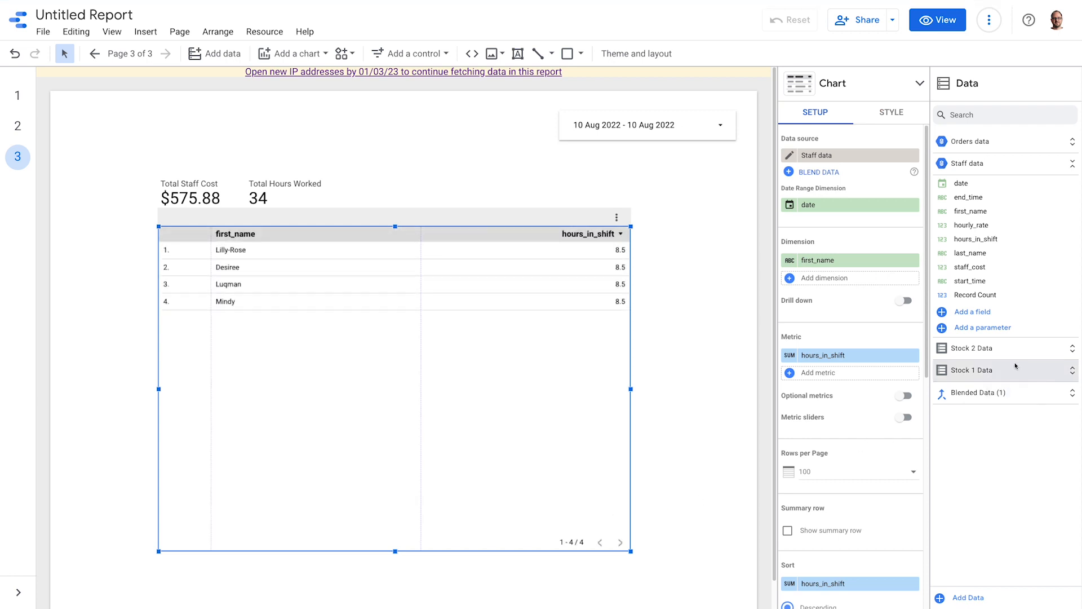
Add last_name, start_time and end_time as further dimensions of the staff table.
drag(973, 253, 899, 284)
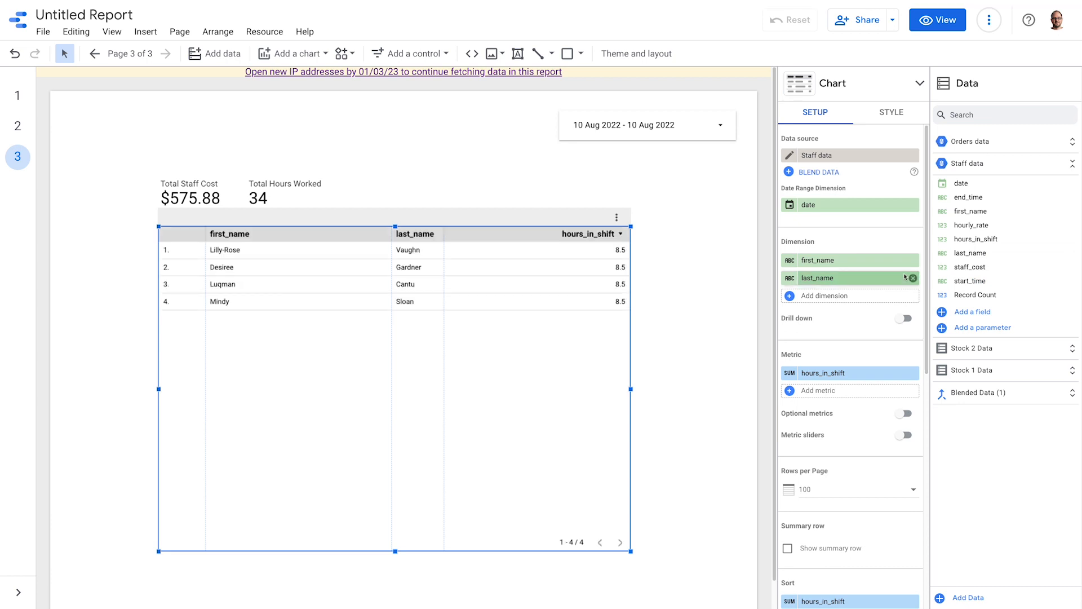
drag(962, 281, 879, 296)
drag(967, 197, 888, 317)
drag(940, 200, 874, 317)
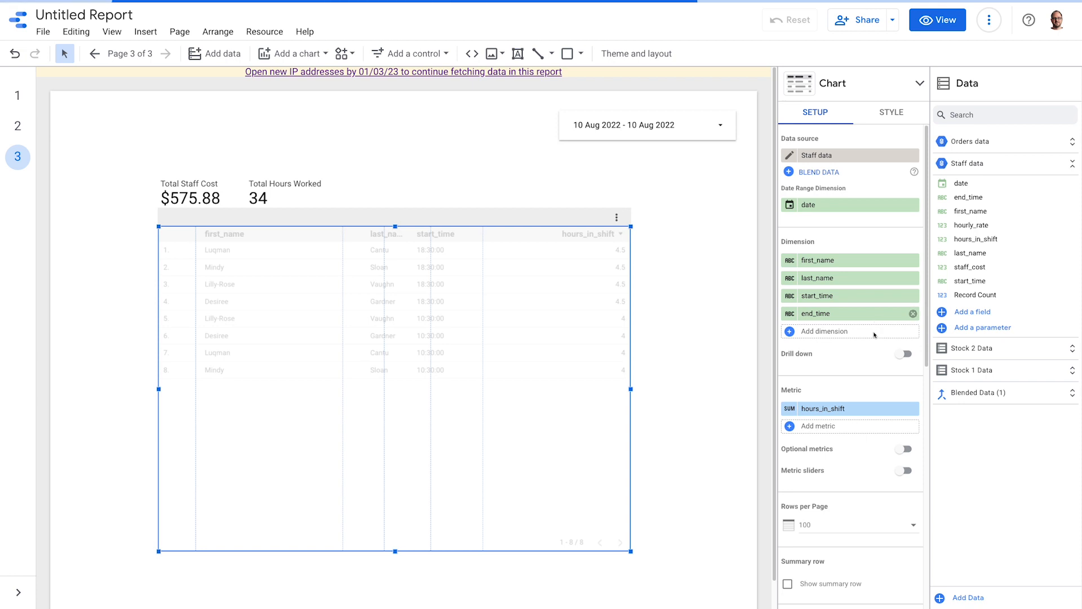
Add hourly_rate and staff_cost as metrics to the staff table and fit its columns to their contents.
drag(965, 226, 878, 434)
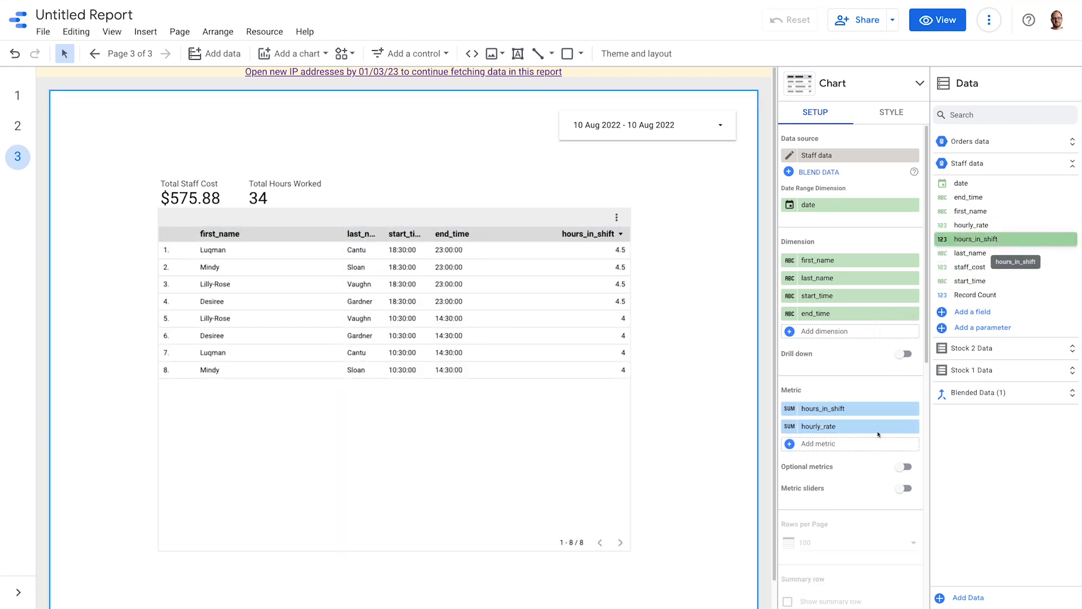
drag(969, 267, 859, 447)
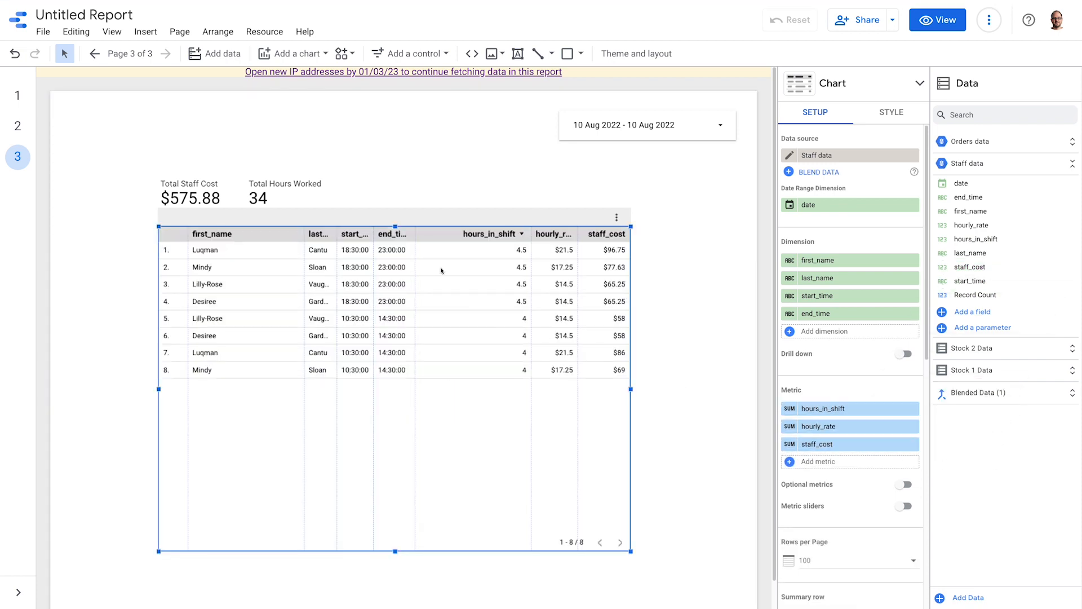
double_click(415, 234)
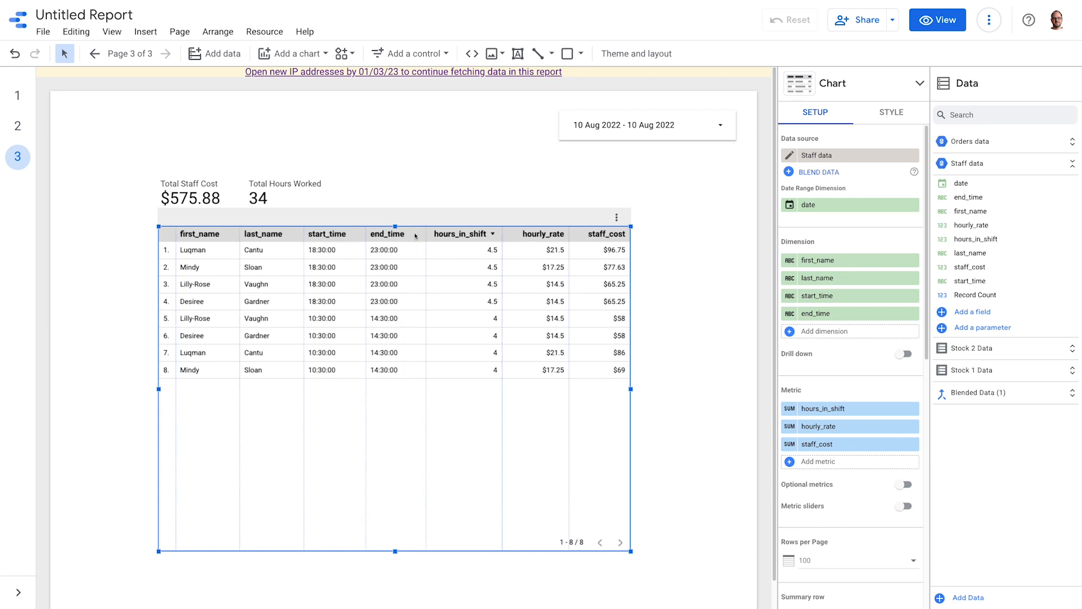
click(679, 375)
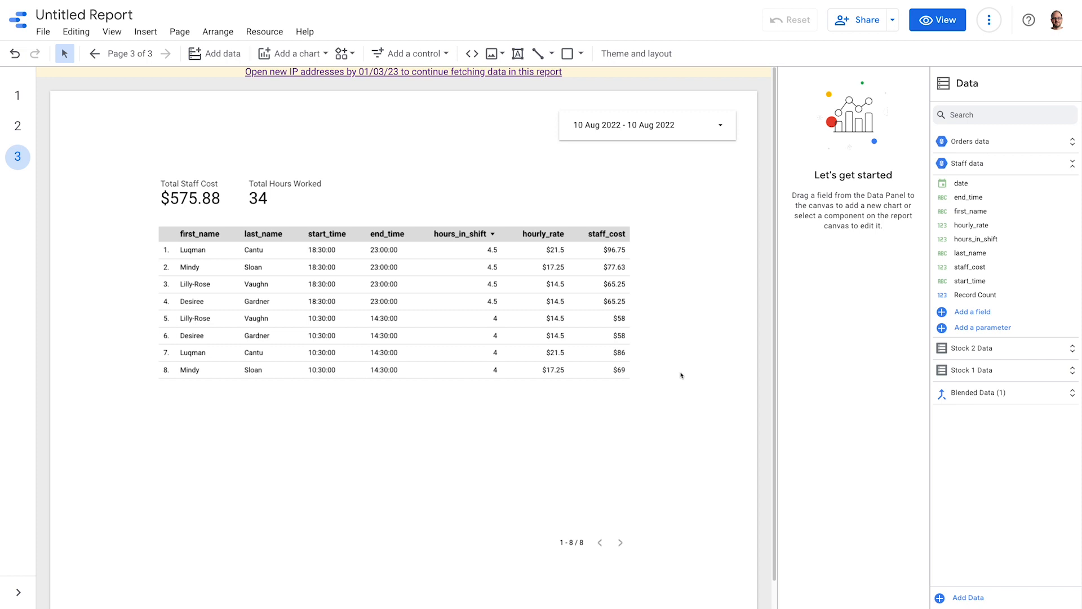
Extract a report theme from the logo image on the computer and apply the generated light theme with dark red headers.
click(636, 53)
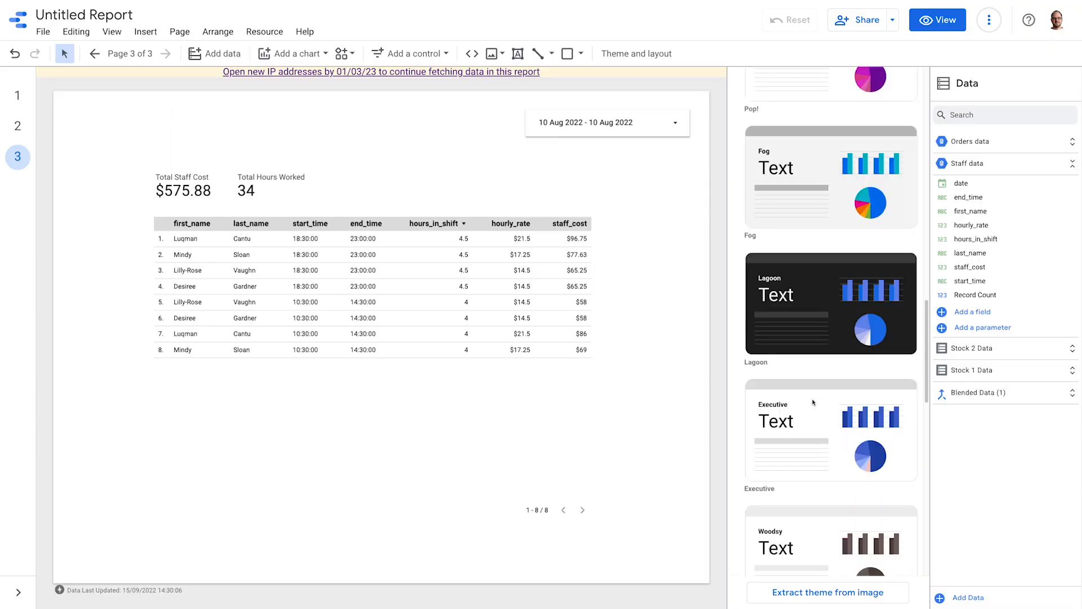
scroll(813, 403, down, 10)
scroll(813, 403, down, 8)
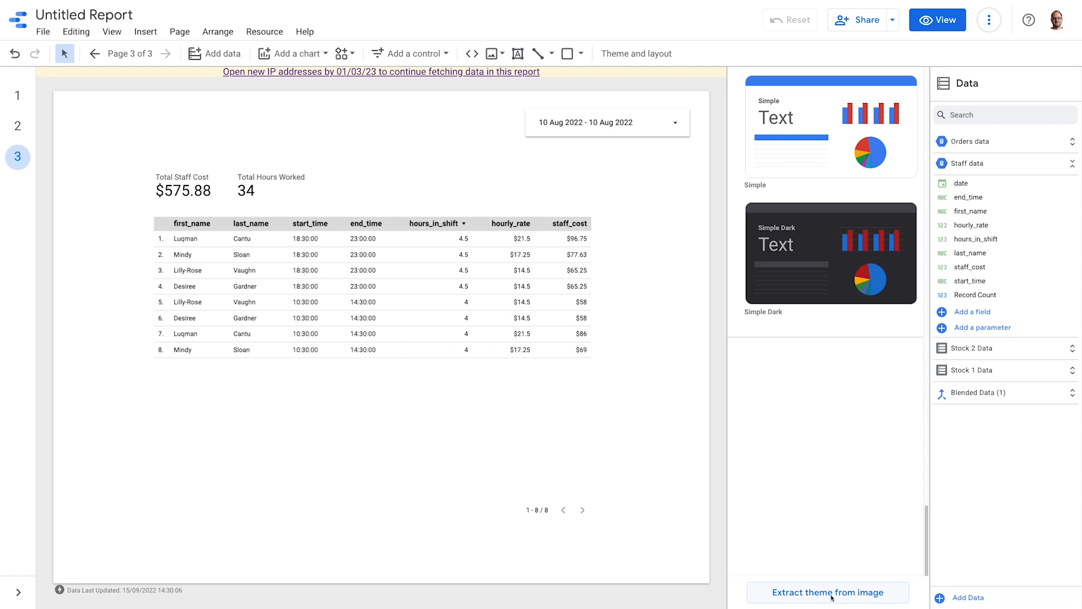
click(826, 597)
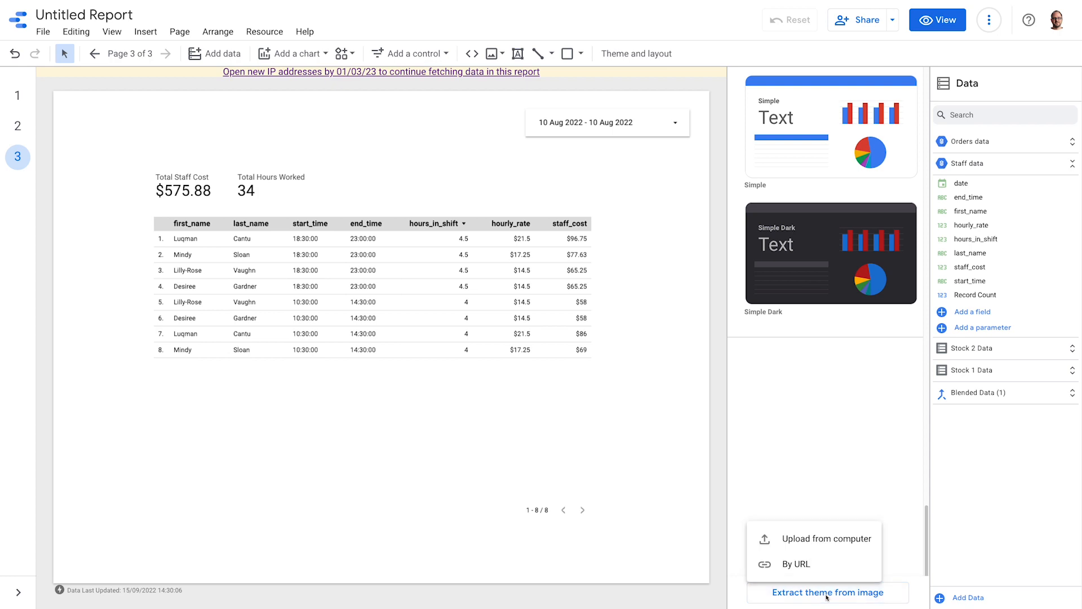
click(817, 541)
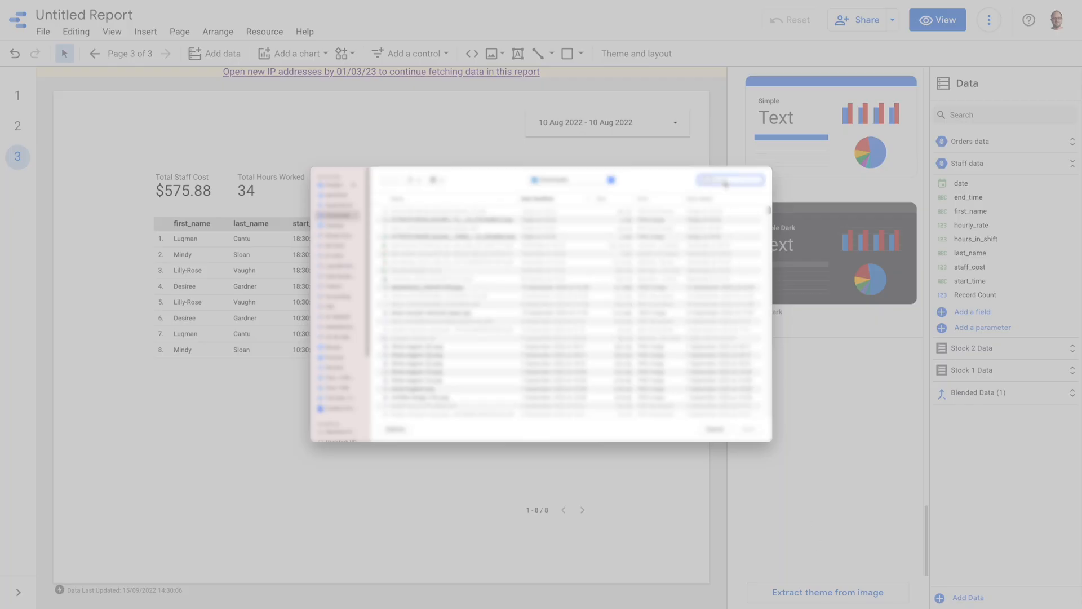
text(logo)
click(404, 227)
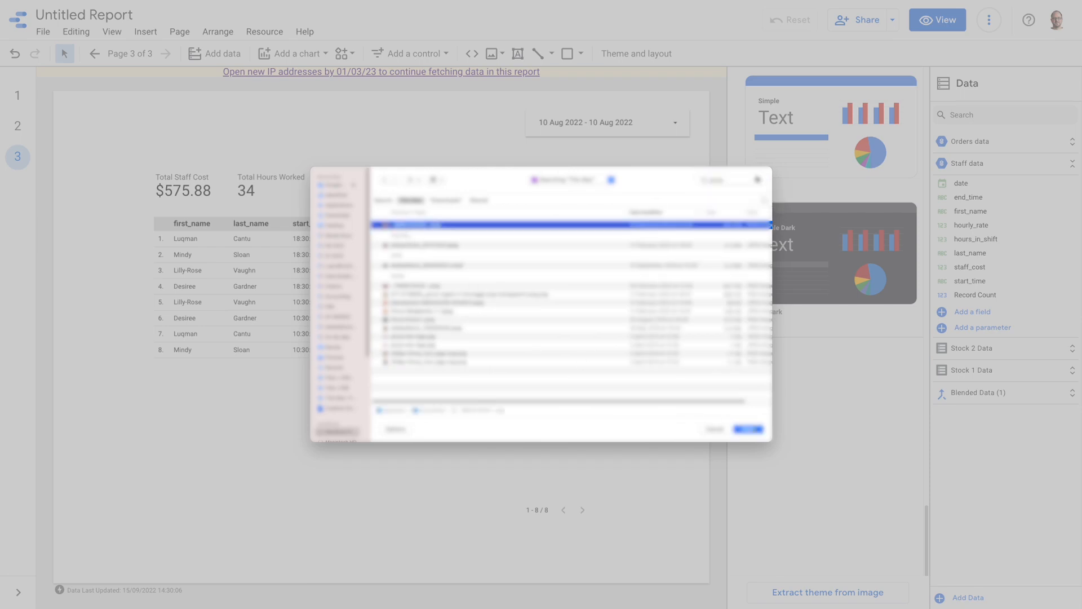
click(750, 430)
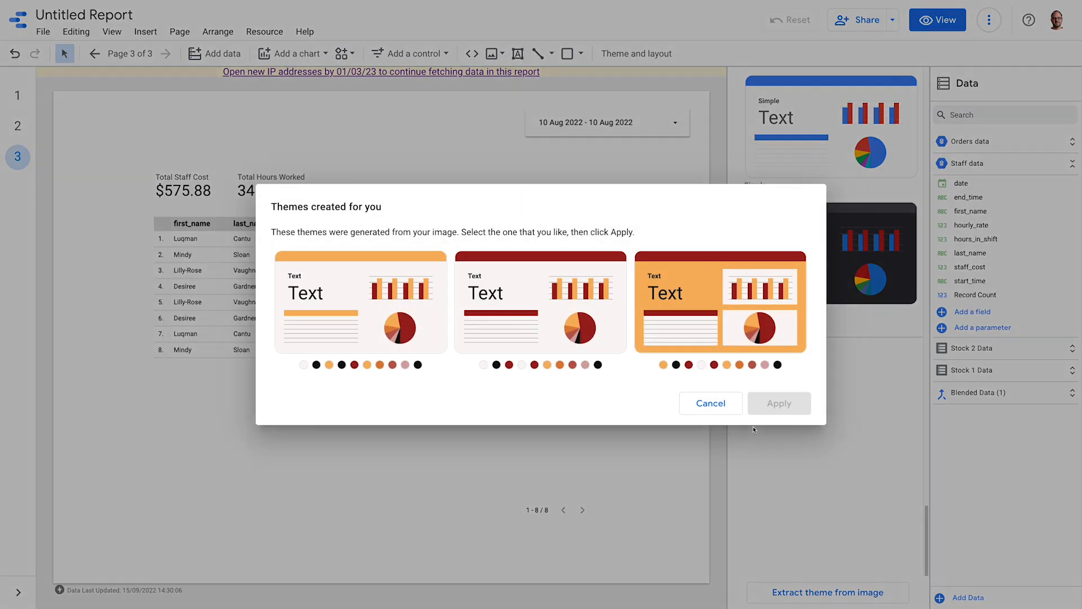
click(496, 277)
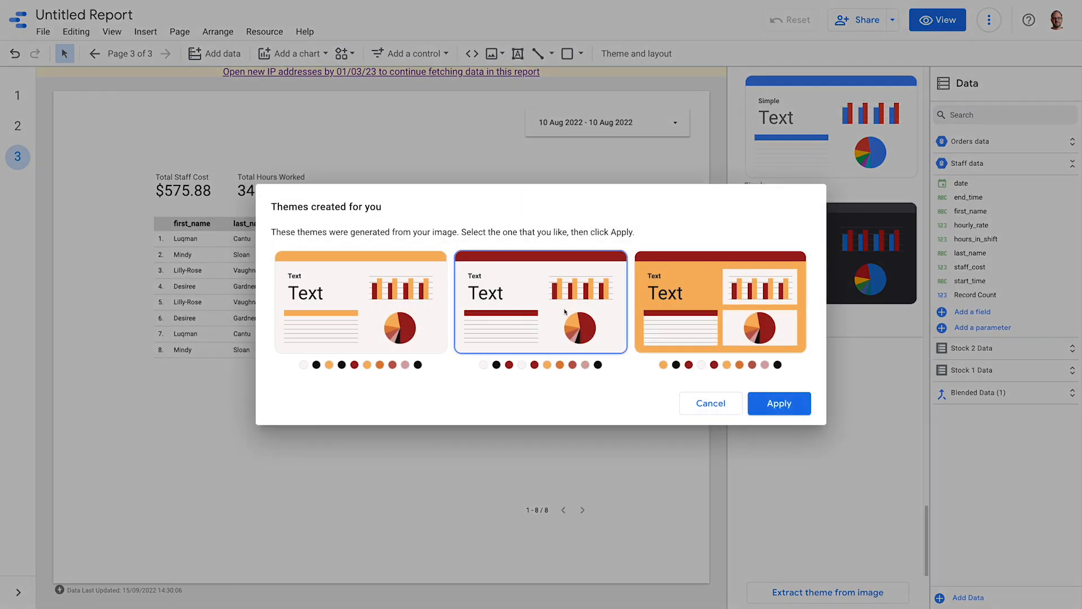
click(787, 401)
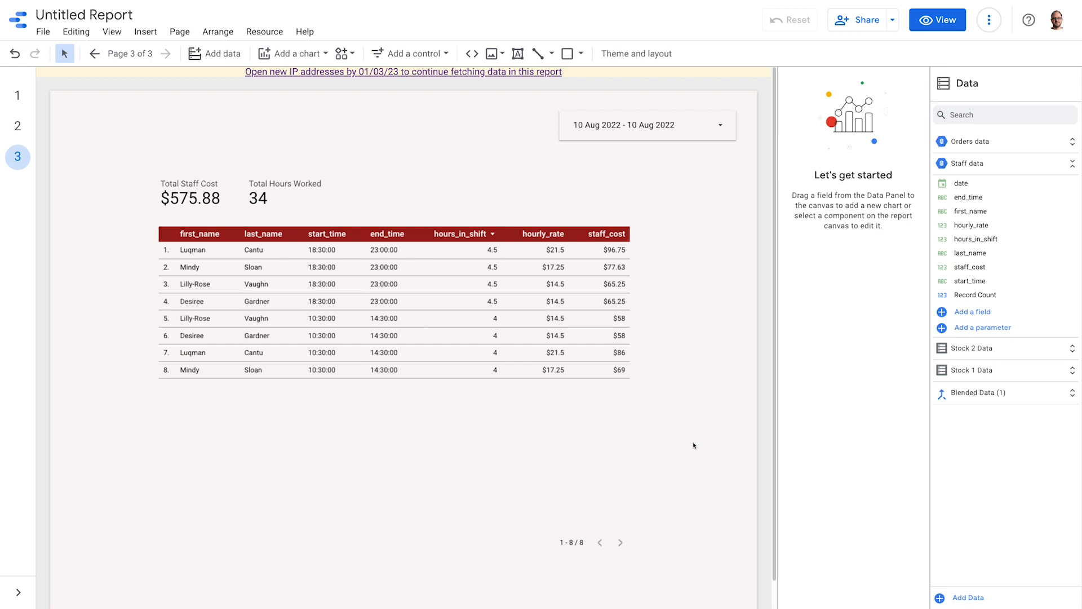
Draw a full-width rectangle as a header banner across the upper edge of page 1 and make it report-level.
click(19, 98)
click(581, 53)
click(614, 80)
drag(56, 95, 757, 124)
drag(405, 145, 408, 118)
right_click(420, 102)
click(480, 334)
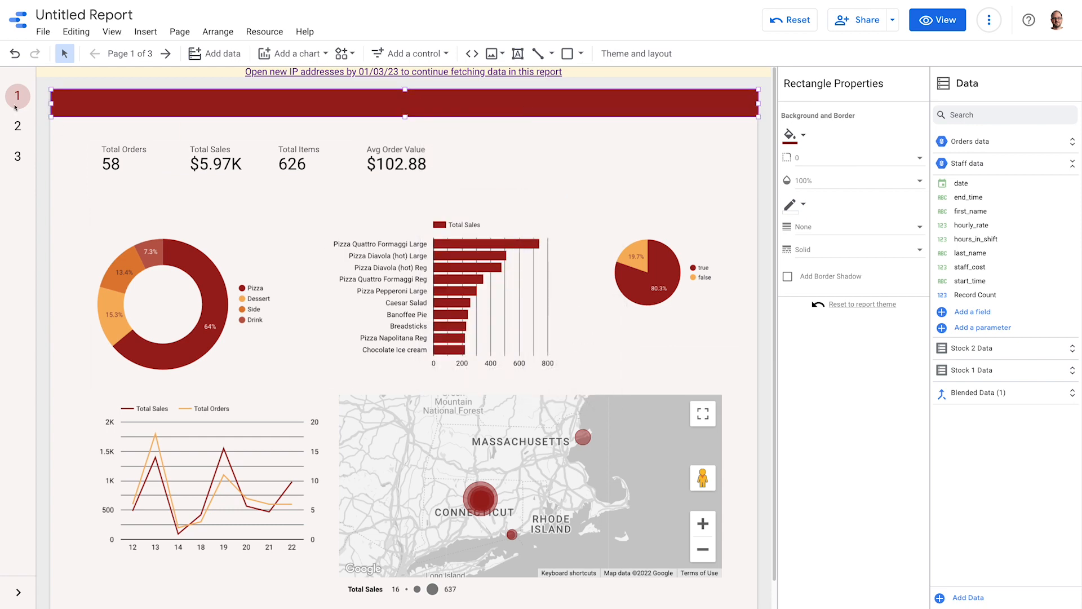
Check the banner on pages 2 and 3, and make page 3's date range control report-level.
click(20, 127)
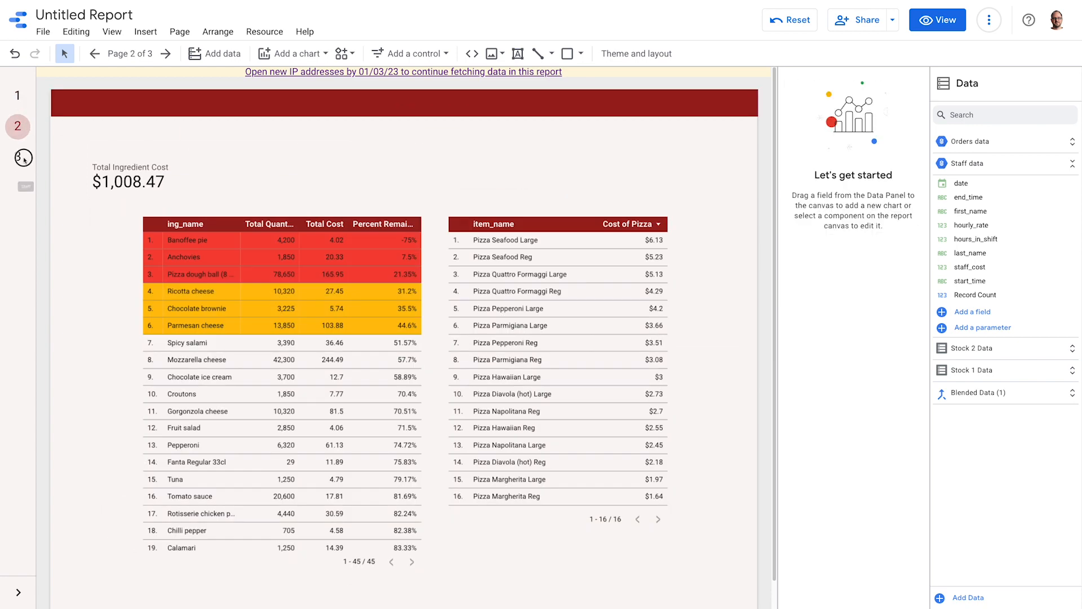
click(19, 156)
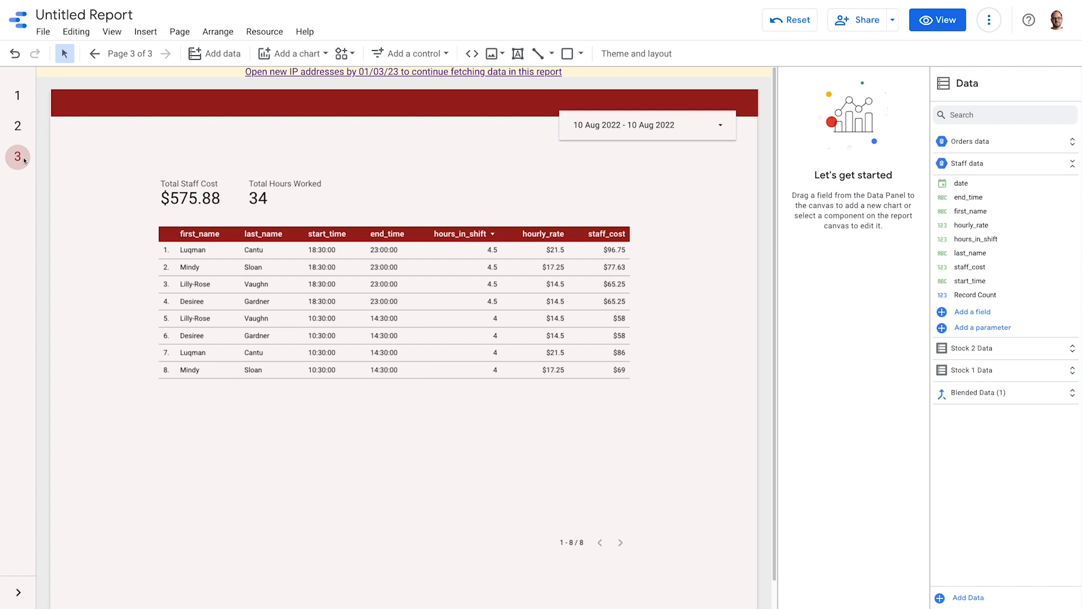
right_click(697, 120)
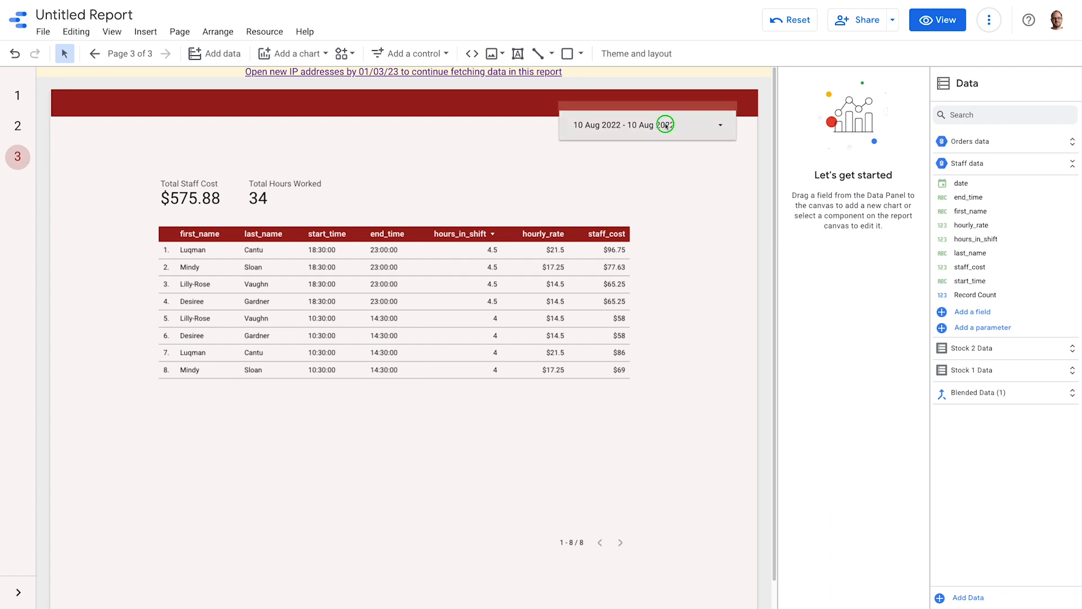
click(733, 354)
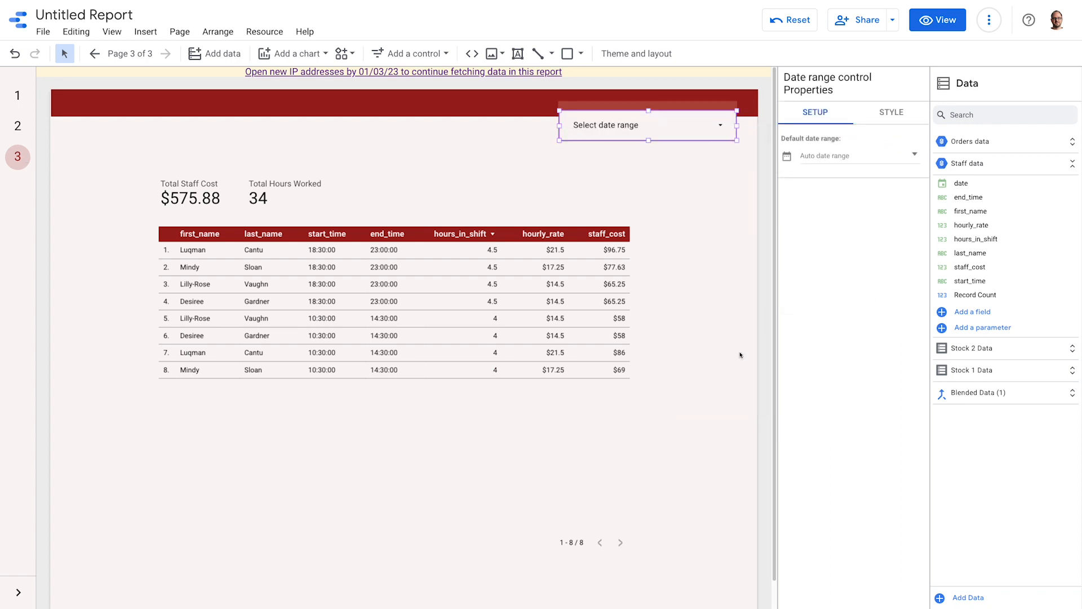
Add the title Orders in white 24px text at the left end of page 1's header banner.
click(13, 95)
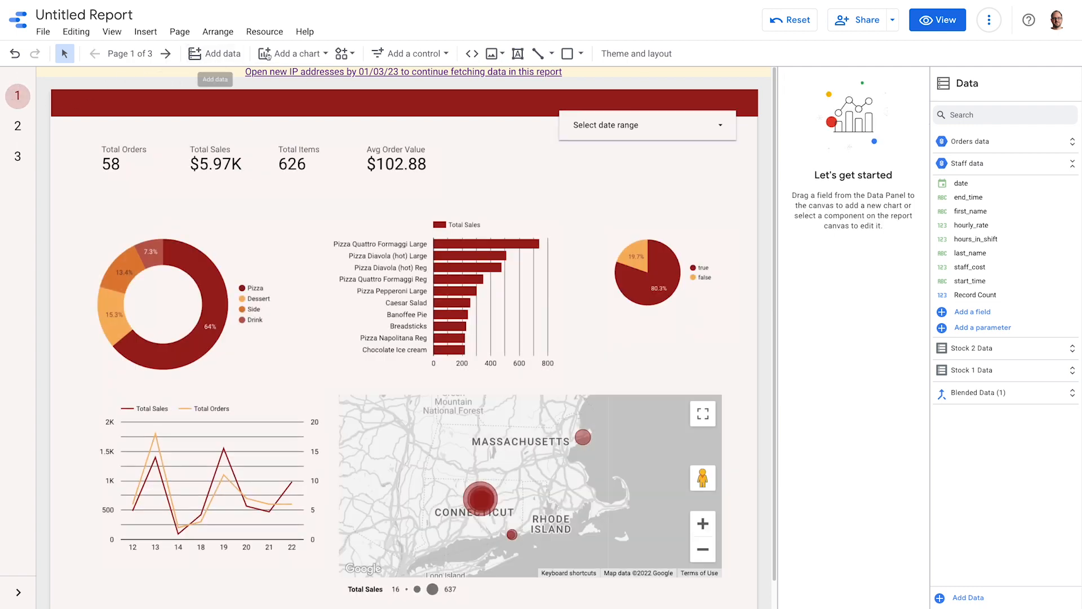
click(492, 54)
drag(63, 94, 241, 124)
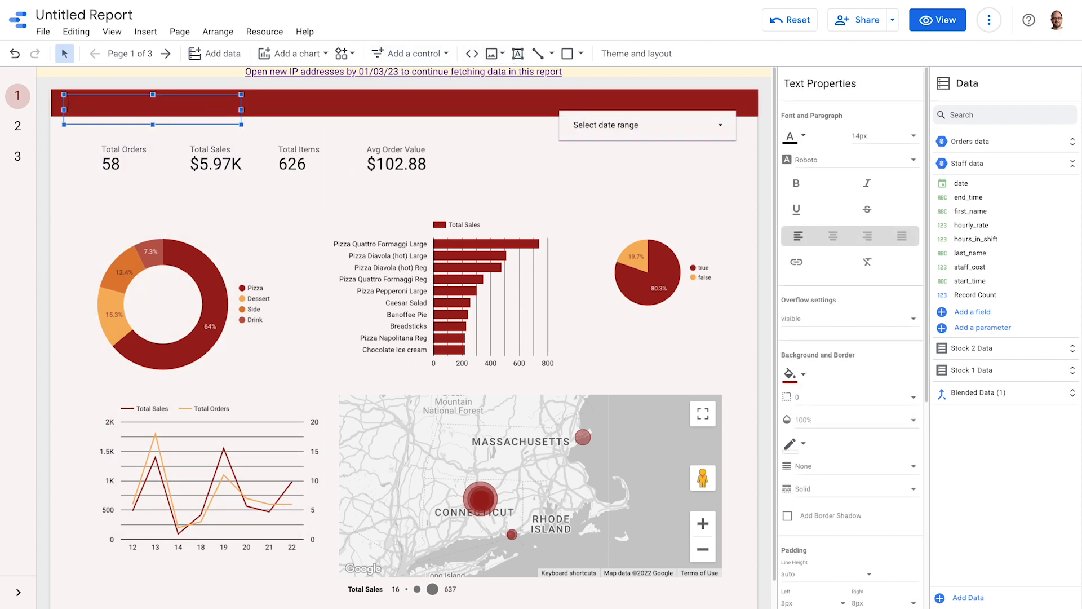
key(ctrl+a)
click(804, 138)
click(978, 142)
click(916, 138)
scroll(886, 207, down, 1)
click(886, 207)
drag(137, 92, 137, 94)
click(104, 105)
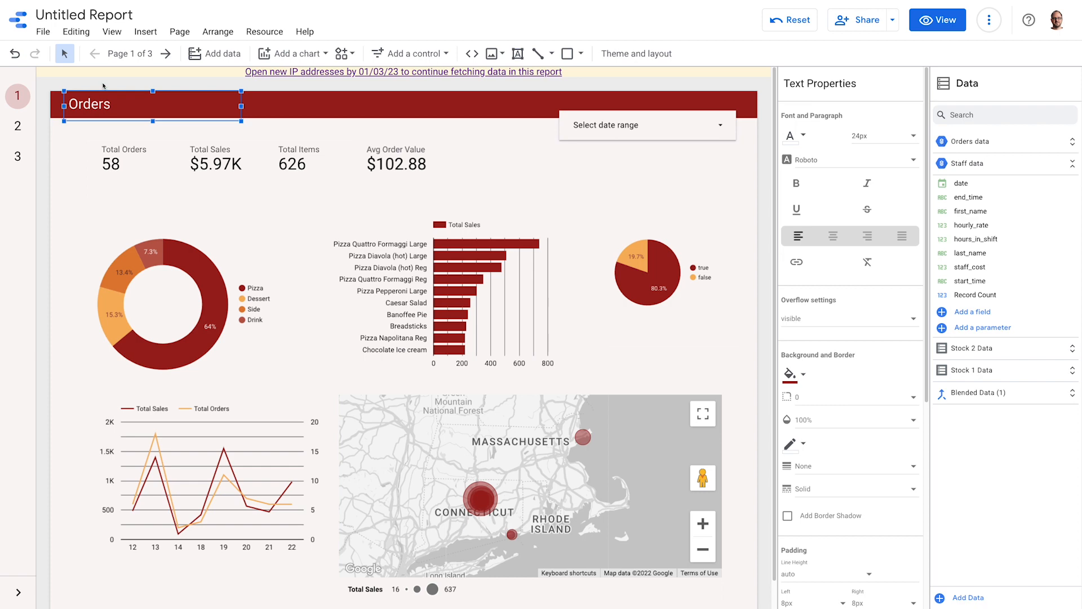
Shift the bar chart, small pie chart, line chart and map slightly left to tidy the layout of page 1.
key(Escape)
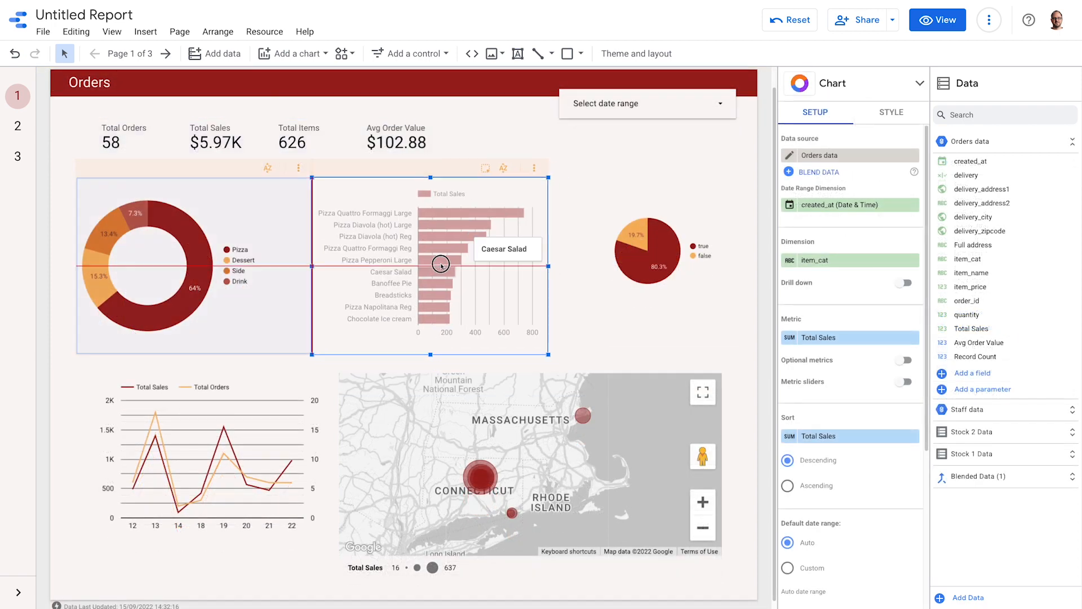
drag(441, 265, 441, 264)
drag(654, 274, 627, 274)
drag(213, 413, 198, 415)
drag(419, 432, 408, 431)
drag(395, 364, 375, 365)
click(742, 442)
Review the layout of the scorecards and tables on pages 2 and 3.
click(20, 127)
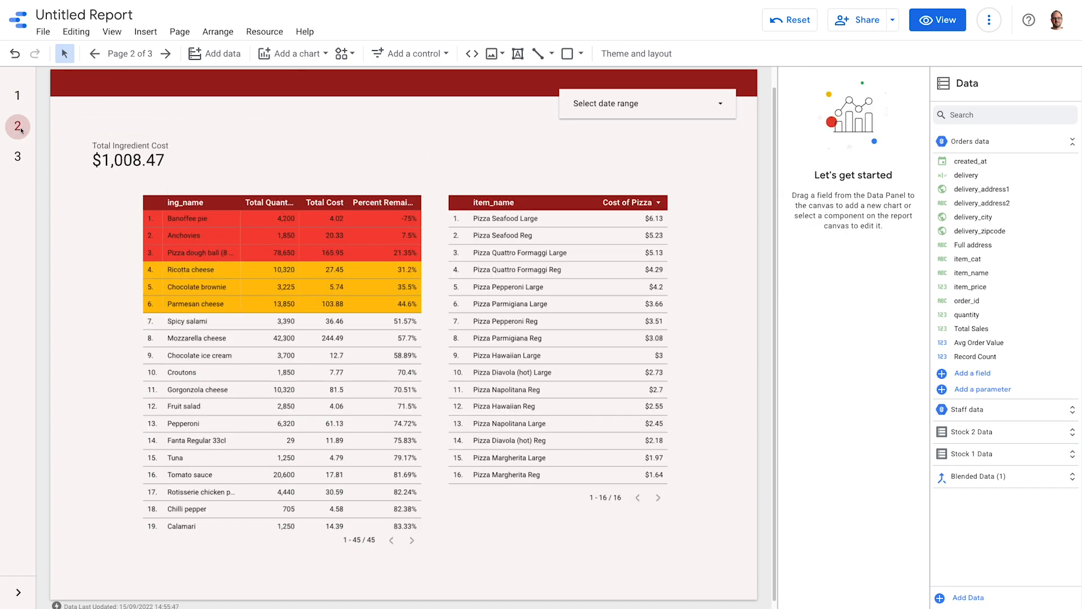
click(18, 160)
drag(92, 163, 263, 233)
click(80, 253)
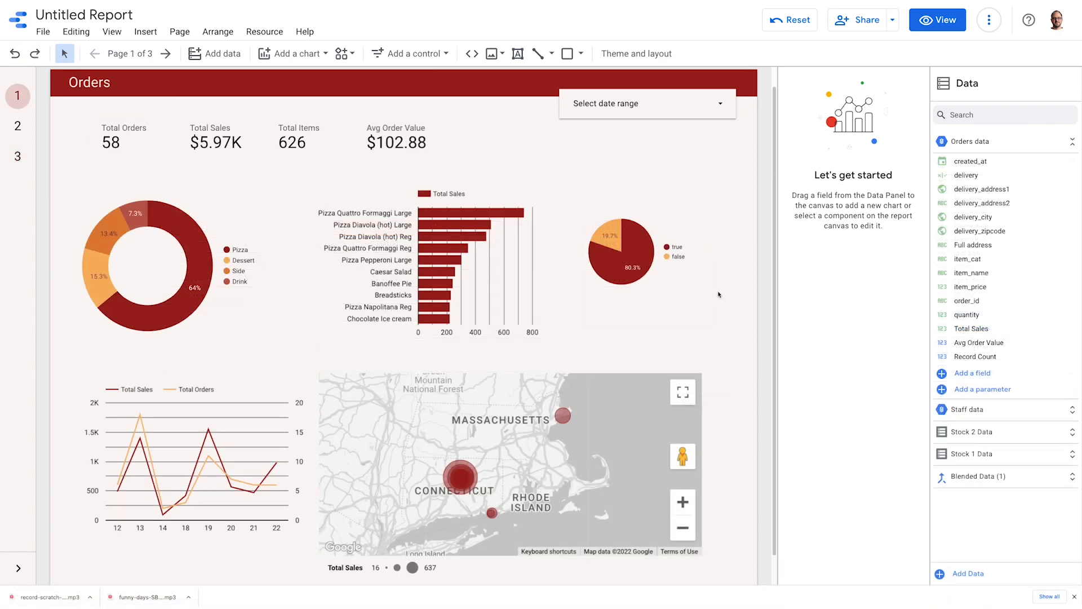
Add a text label reading Delivery? and place it just above the small pie chart on page 1.
click(517, 53)
mouse_move(599, 166)
mouse_down()
mouse_move(685, 209)
mouse_move(689, 196)
mouse_up()
text(Delivery?)
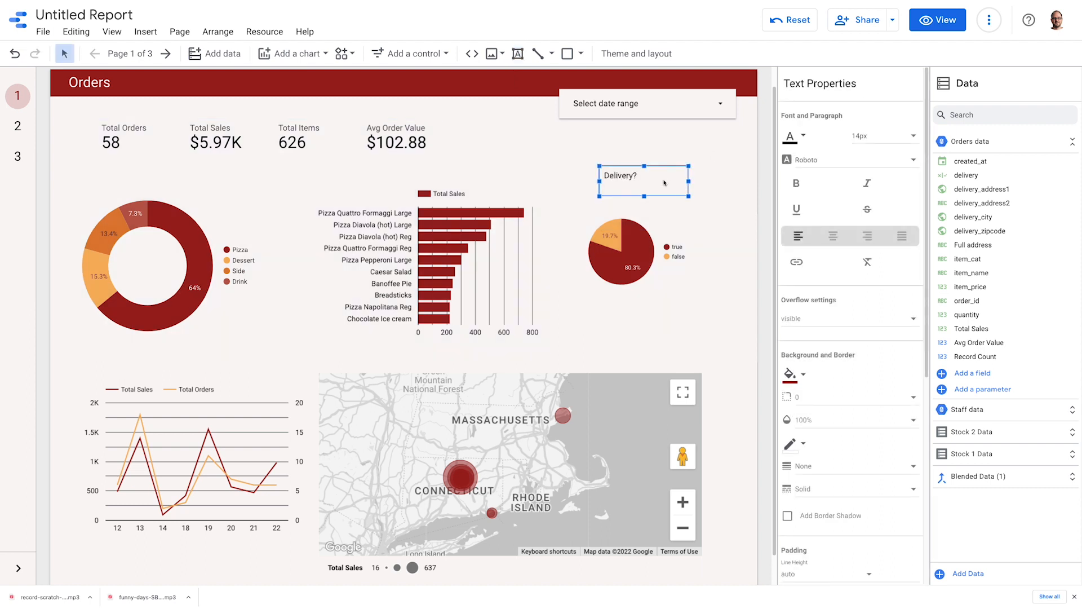
click(541, 169)
click(635, 172)
drag(633, 169, 631, 189)
click(550, 149)
Make the Delivery? label bold and enlarge its font size.
triple_click(618, 198)
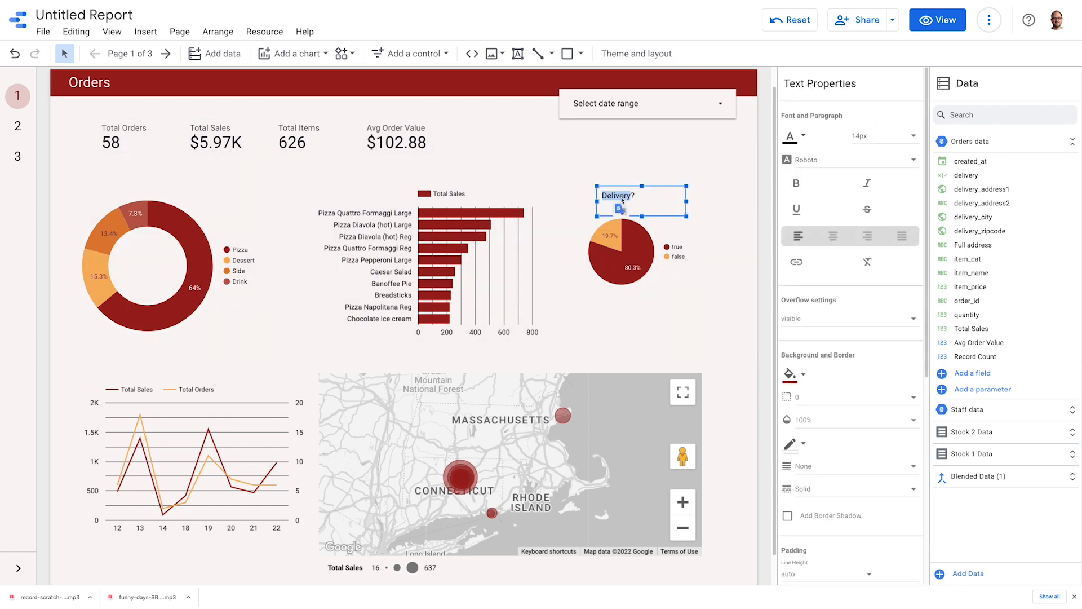
click(795, 184)
click(893, 137)
click(899, 199)
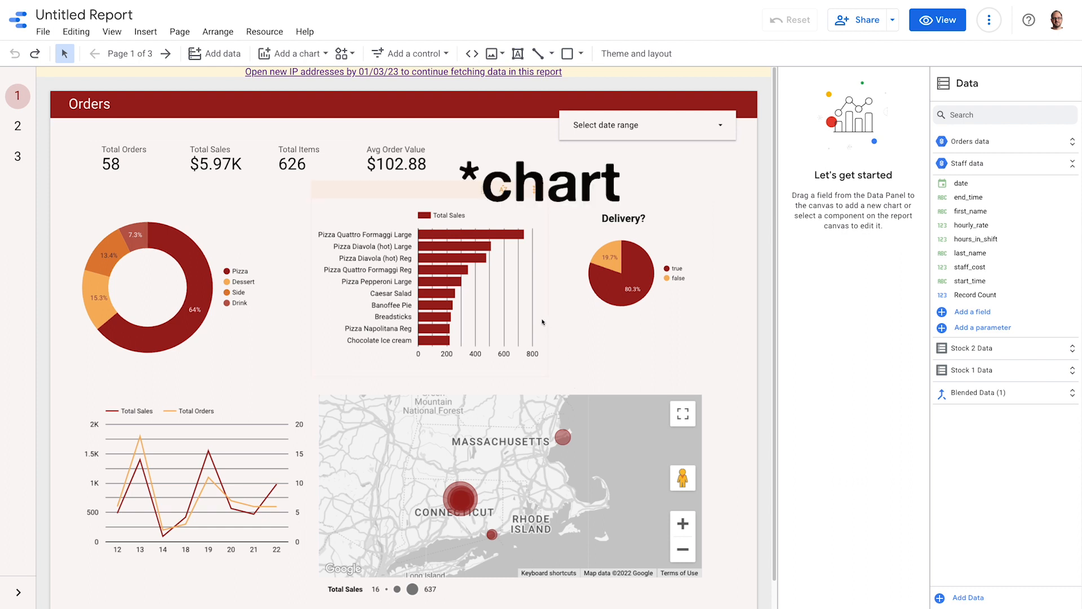
Change the grid colour of the Total Sales bar chart to light grey.
click(541, 338)
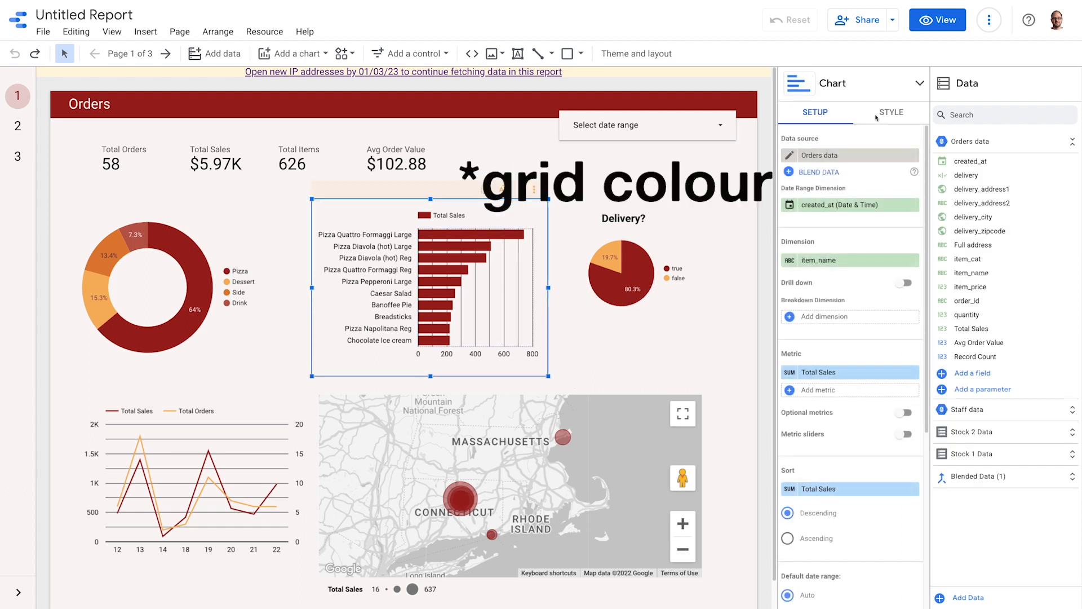
click(894, 113)
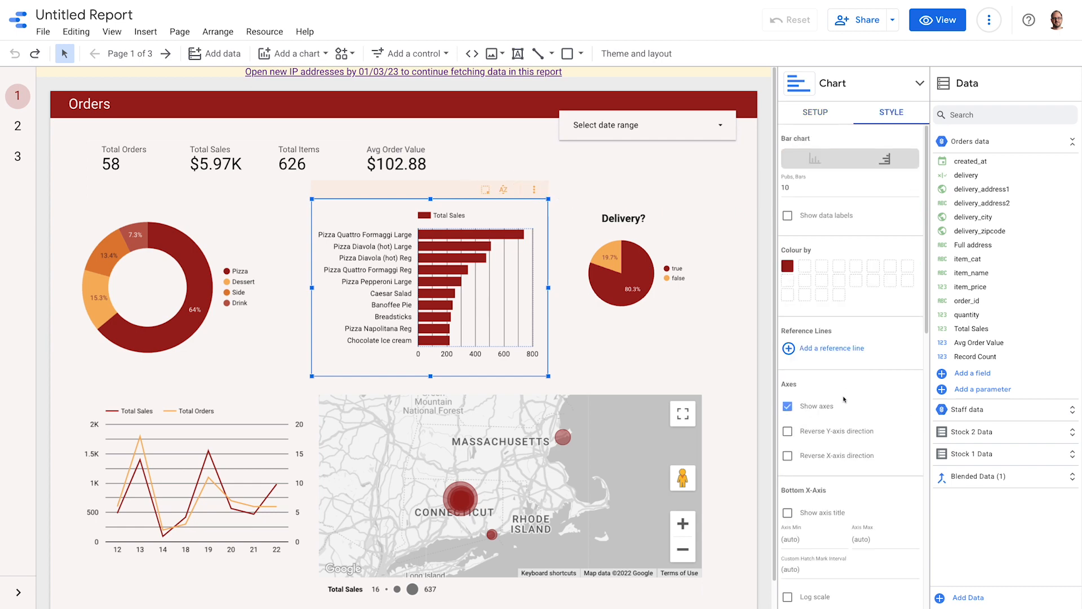
scroll(845, 397, down, 5)
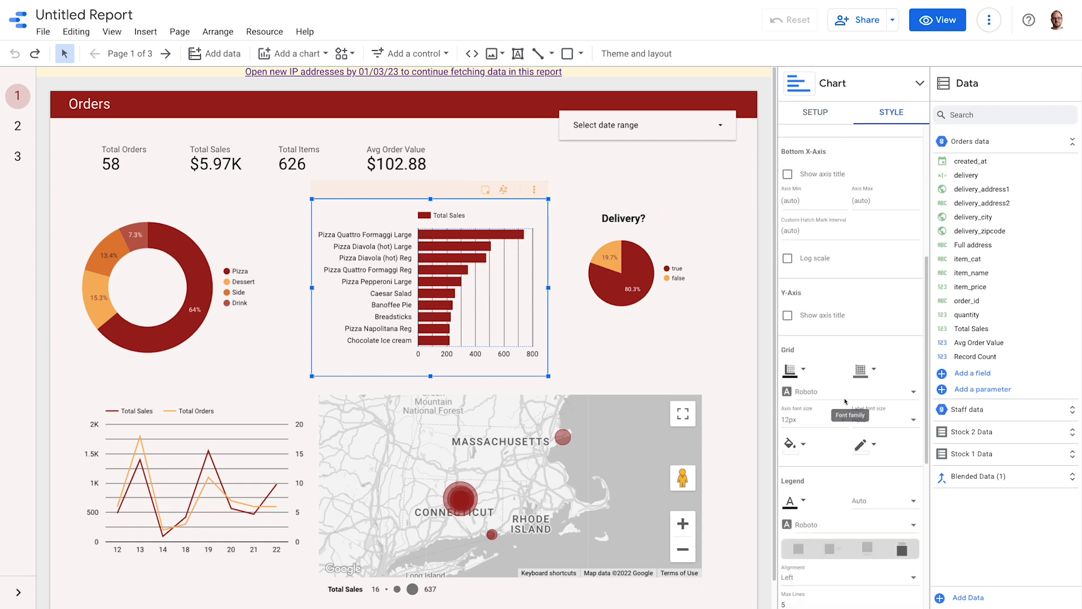
click(873, 369)
click(1014, 406)
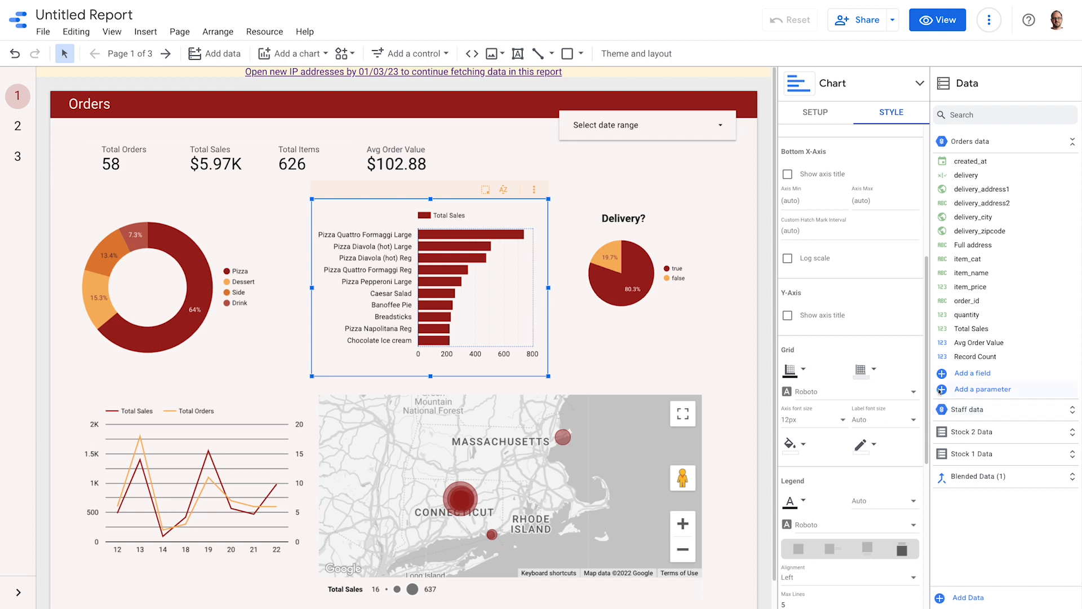
Change the grid colour of the Total Sales and Total Orders line chart to light grey.
click(259, 356)
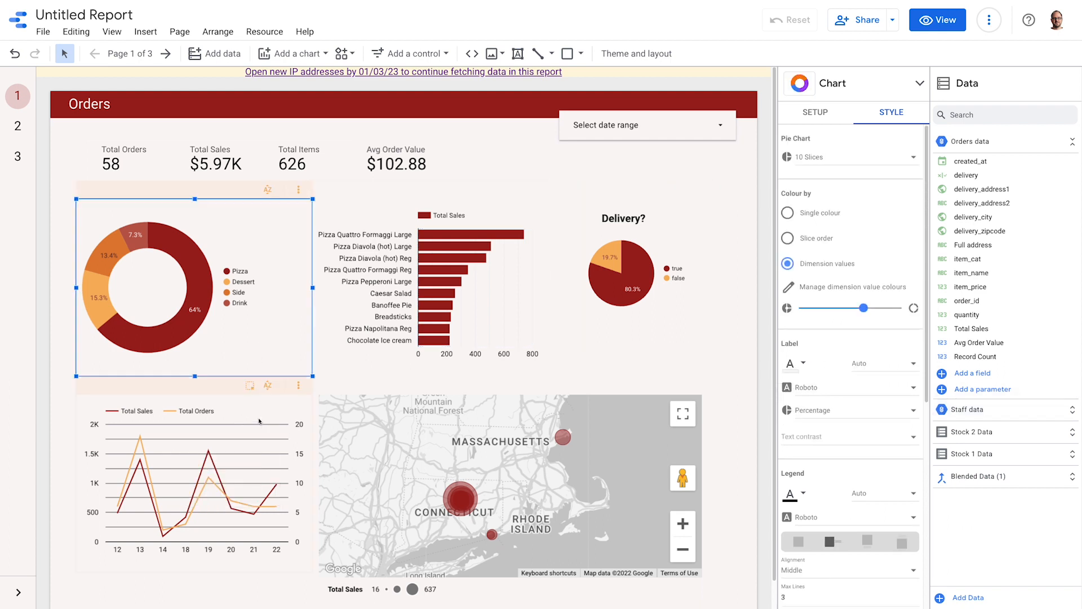
click(259, 421)
scroll(844, 361, down, 10)
scroll(844, 361, up, 5)
scroll(834, 352, down, 8)
scroll(832, 350, down, 5)
click(874, 352)
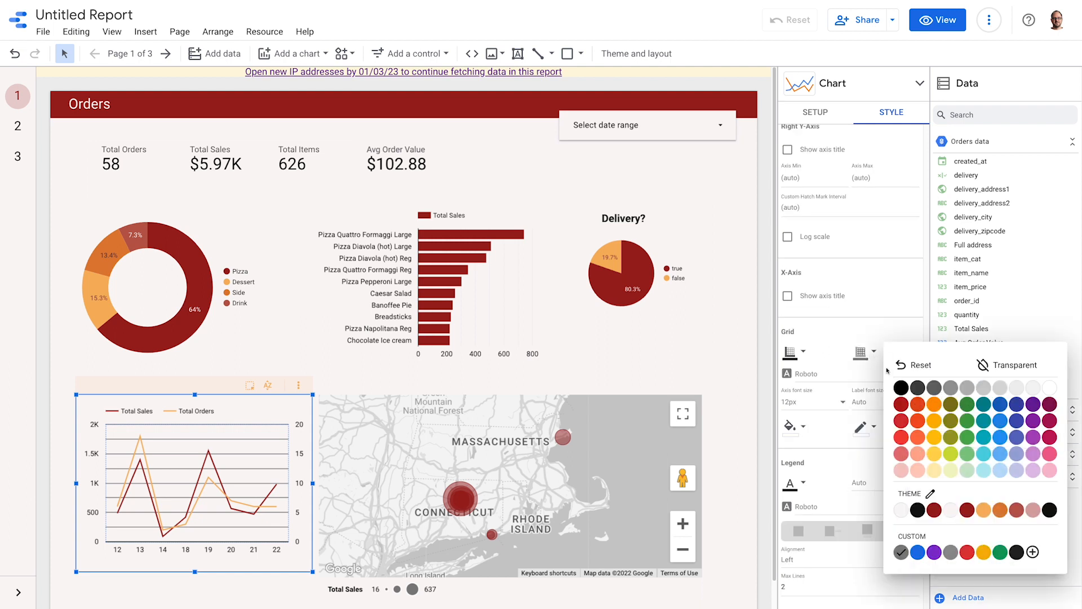
click(1011, 386)
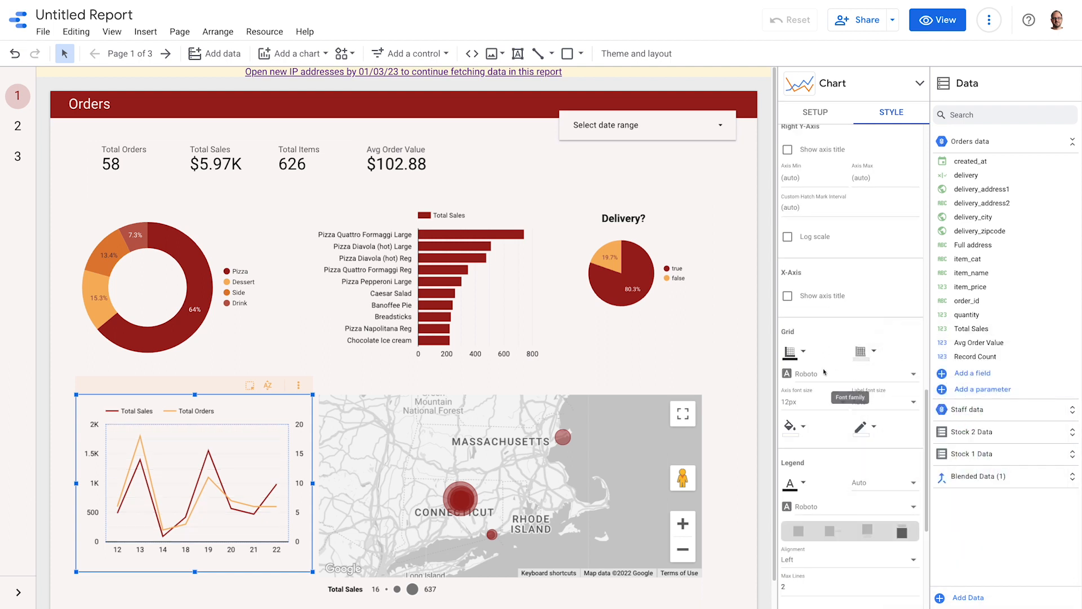
click(734, 358)
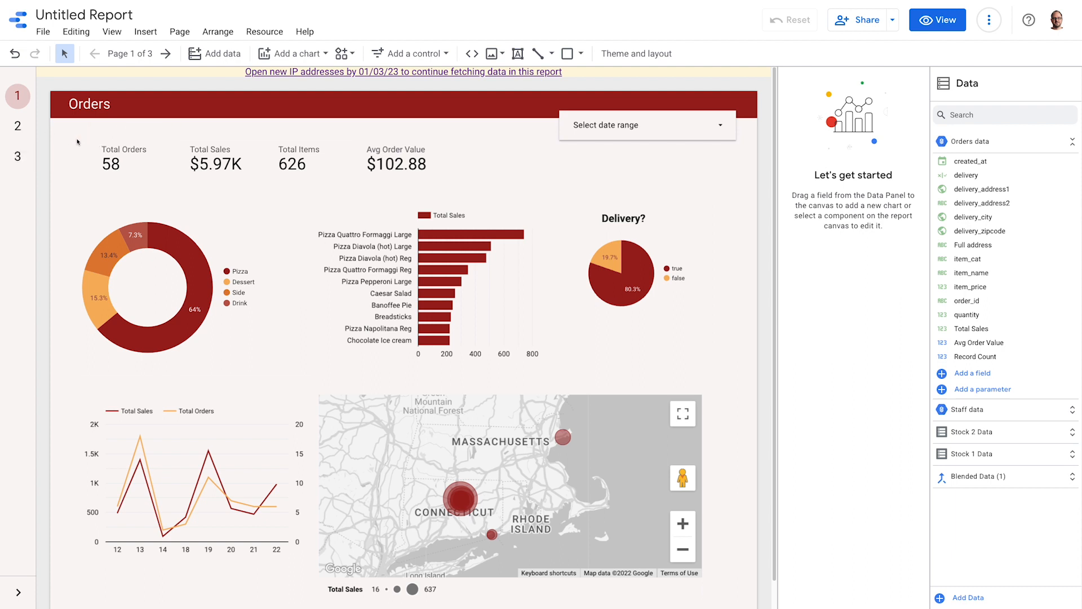
drag(62, 138, 415, 164)
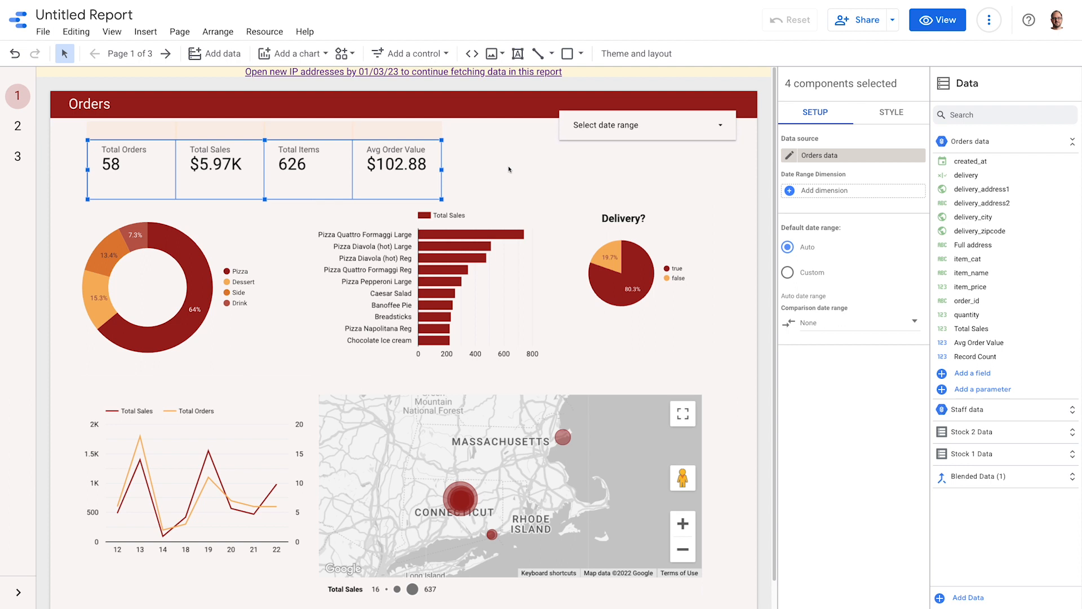
click(509, 169)
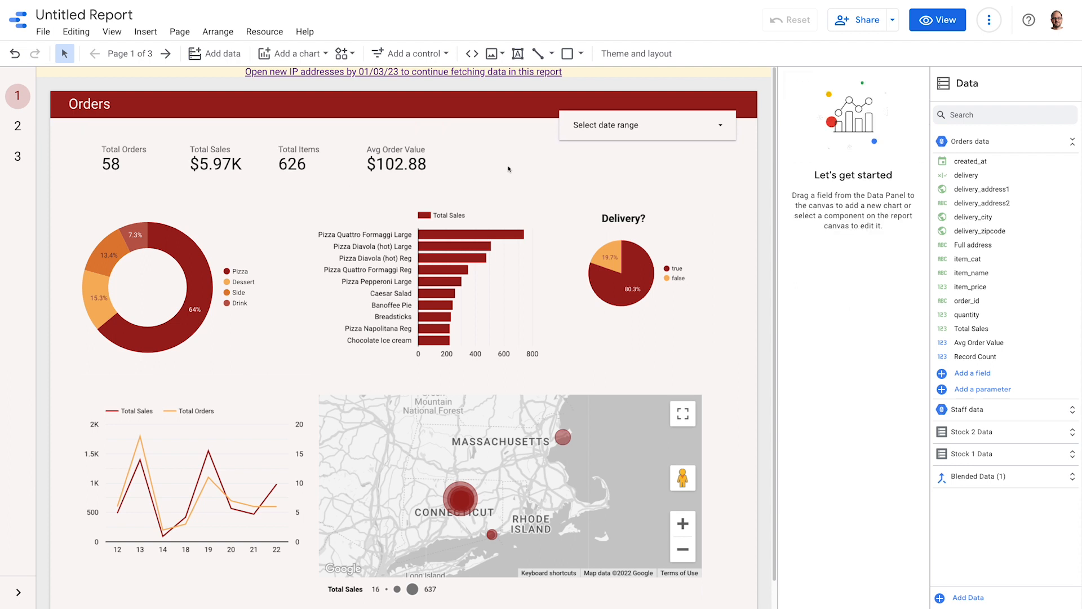
Copy the Orders title from page 1 onto page 2's banner and change its text to Inventory.
click(22, 132)
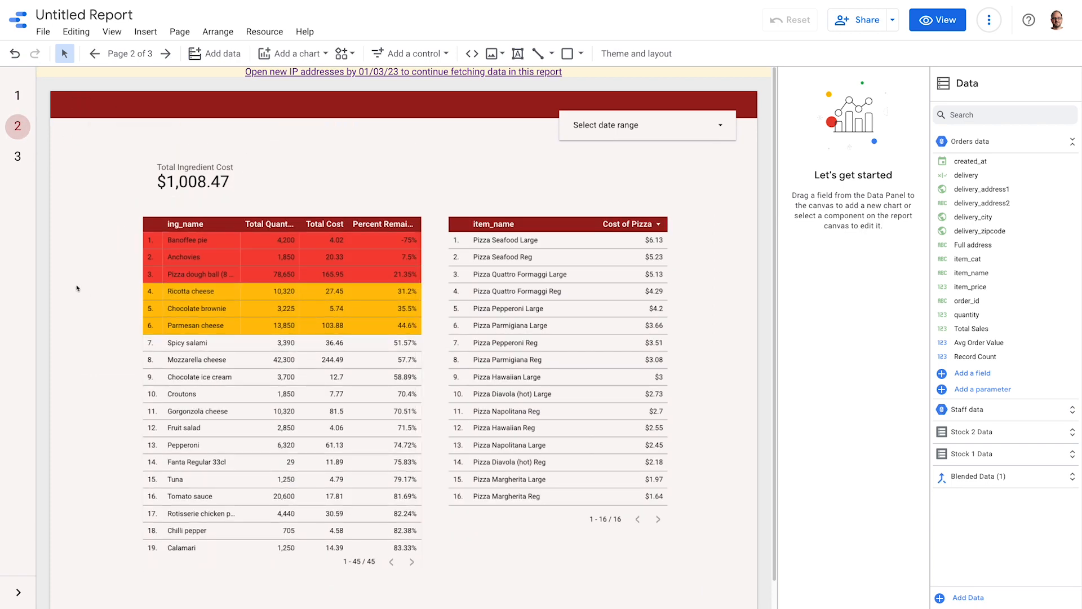
click(18, 99)
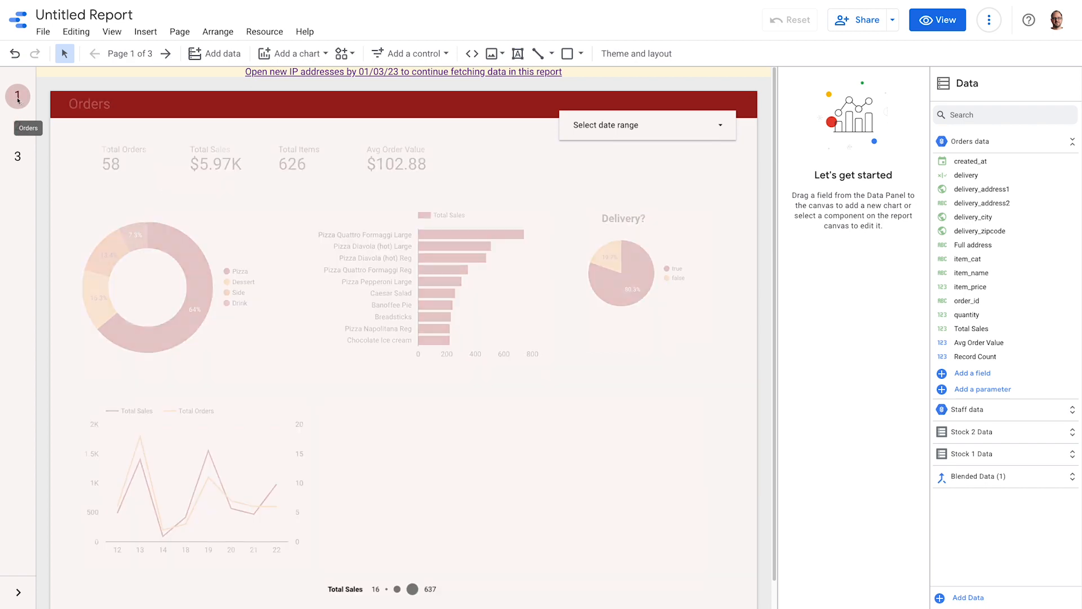
click(18, 126)
click(96, 110)
double_click(98, 108)
text(Inventory)
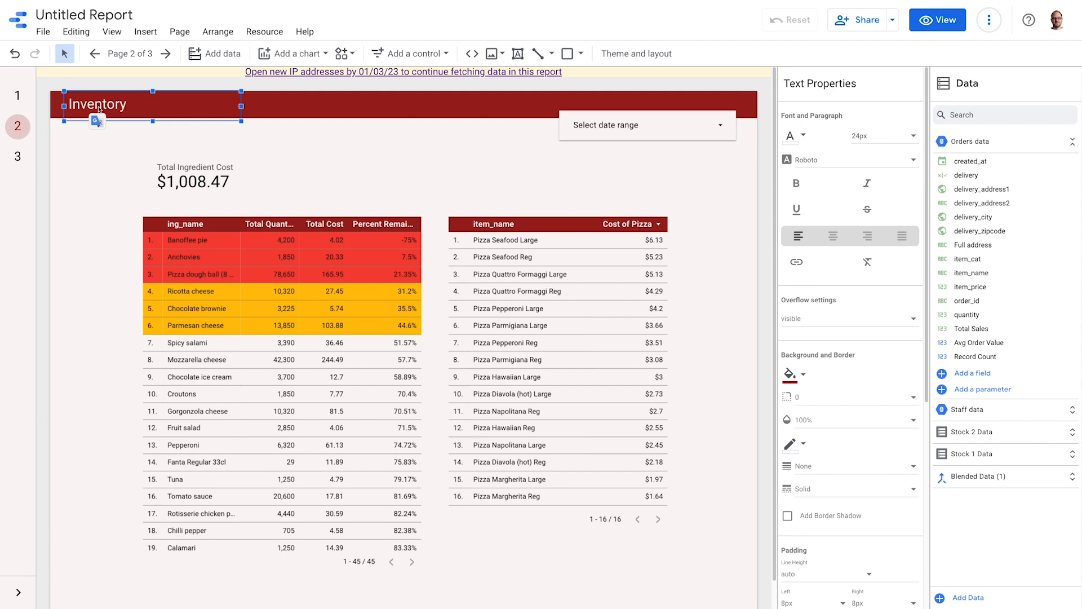
click(70, 171)
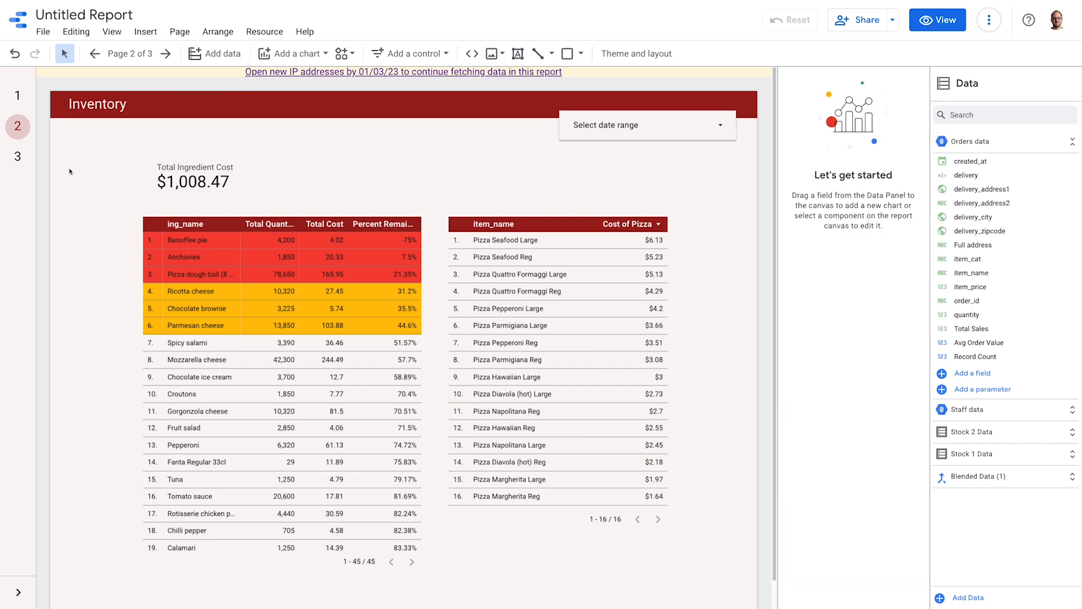
Set the cell border colour of both Inventory tables to light grey.
drag(83, 268, 547, 356)
click(895, 113)
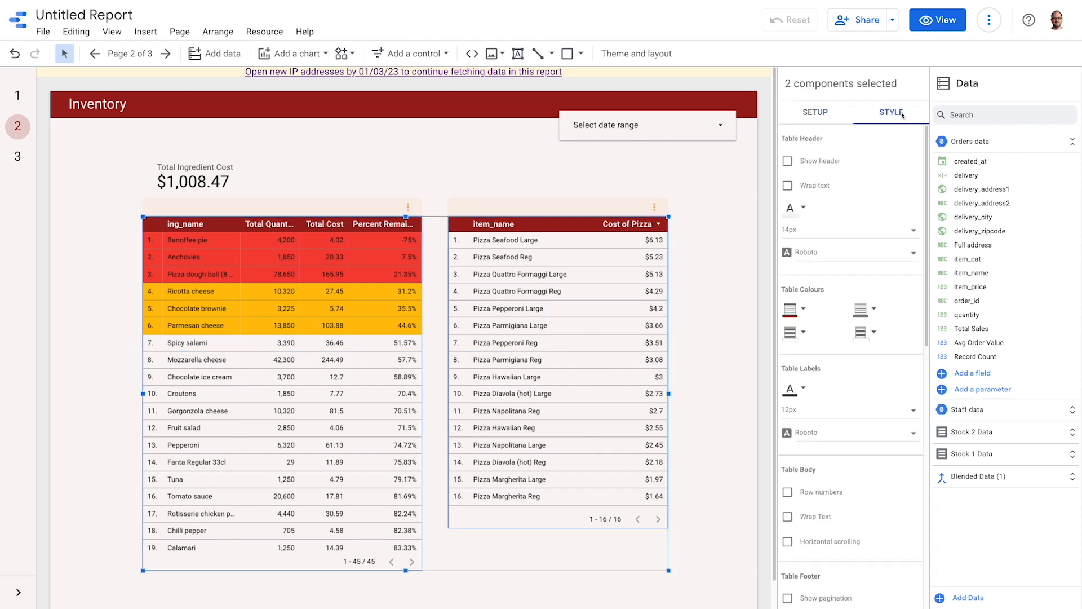
click(873, 310)
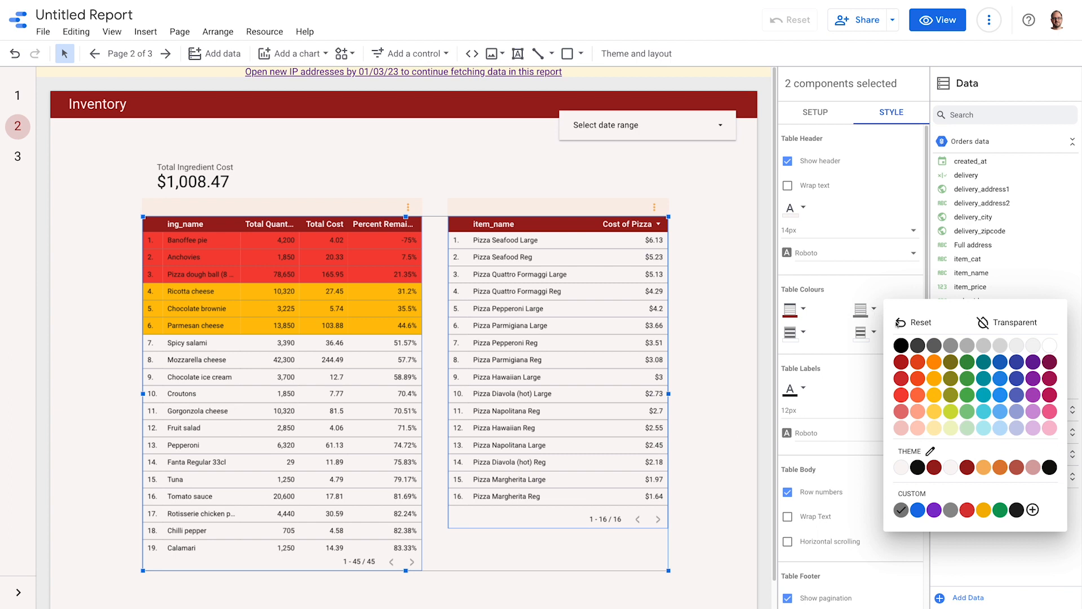
click(1000, 345)
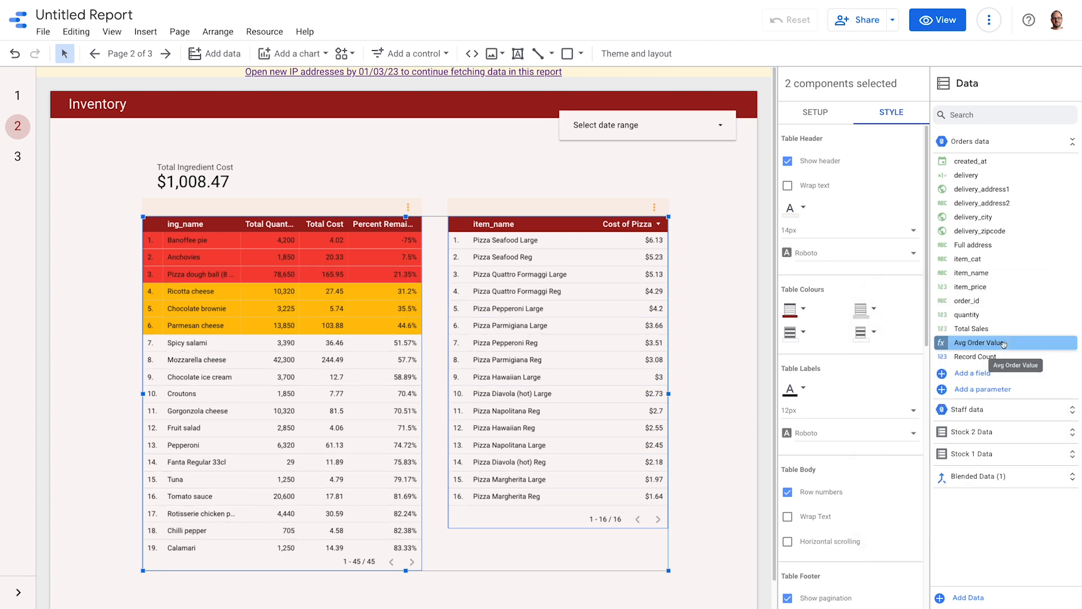
click(739, 360)
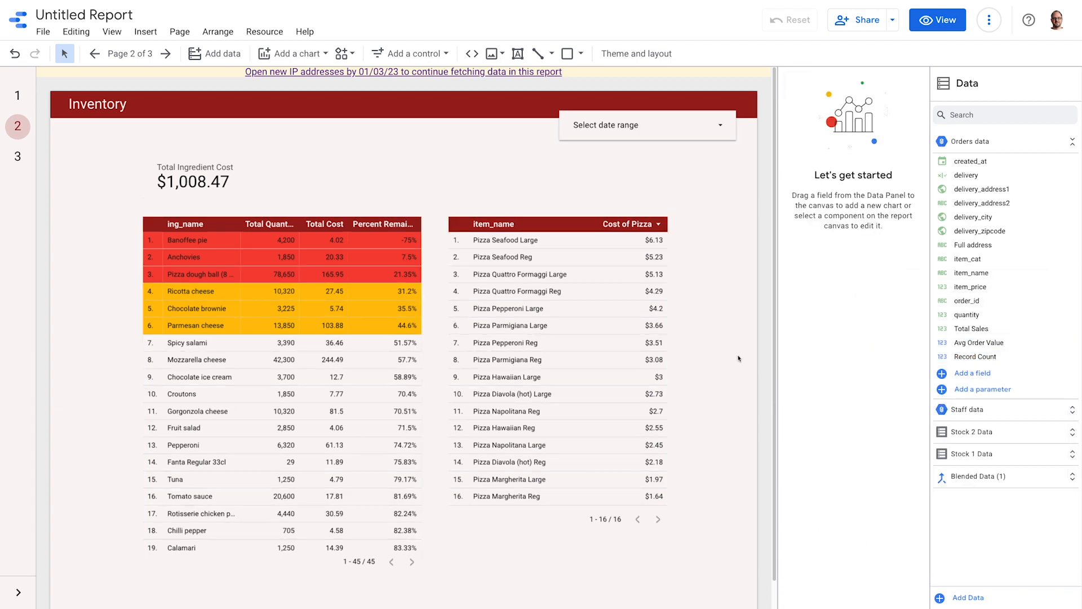
Paste the copied title onto page 3's banner and change its text to Staff.
click(18, 158)
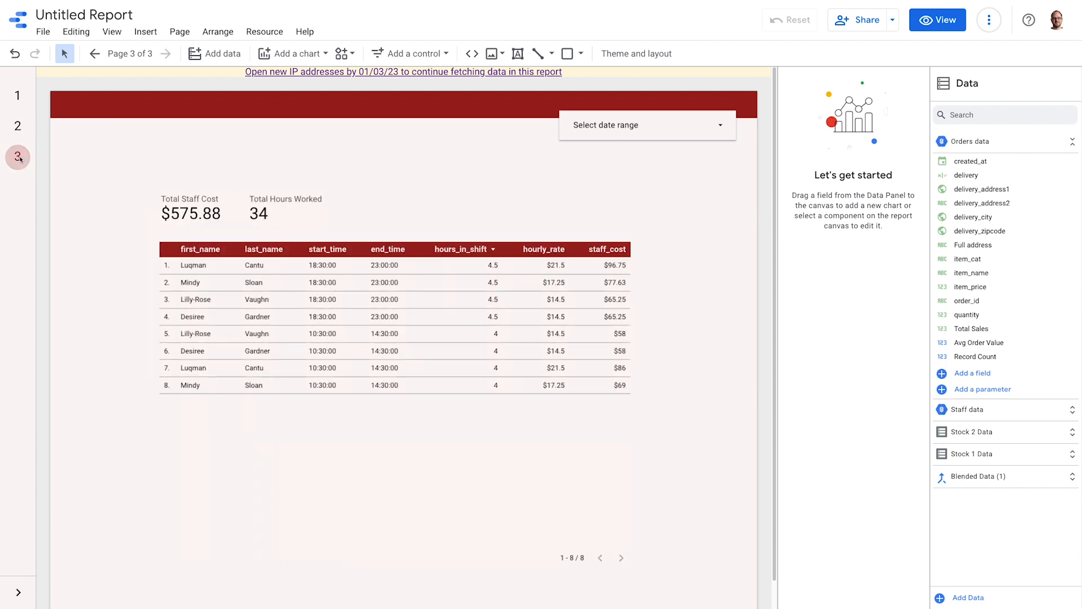
key(ctrl+v)
double_click(89, 105)
text(Staff)
click(89, 279)
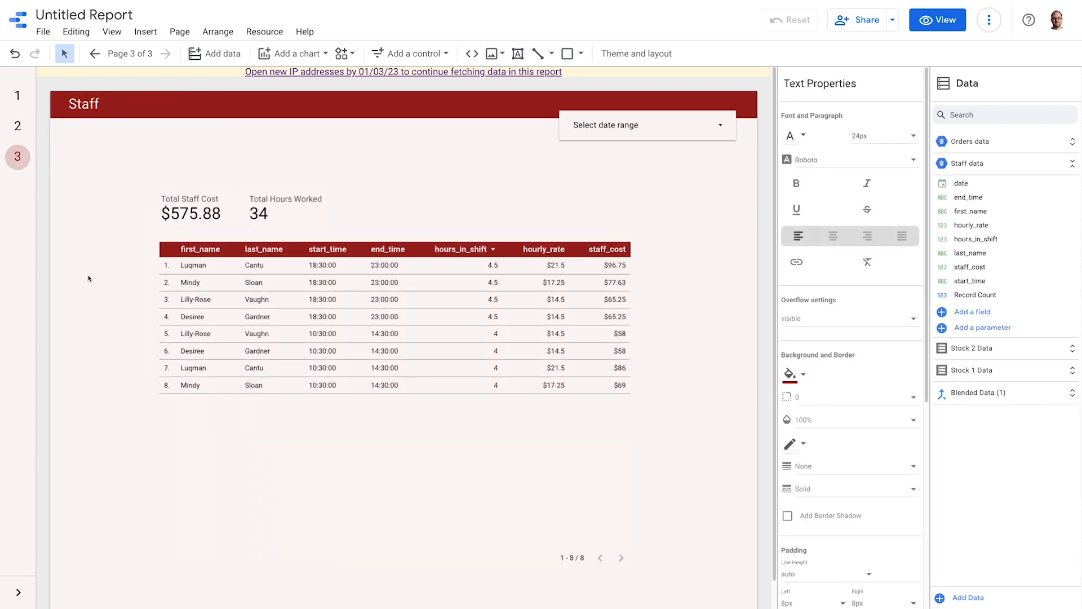
Set the cell border colour of the staff shifts table to light grey.
click(198, 256)
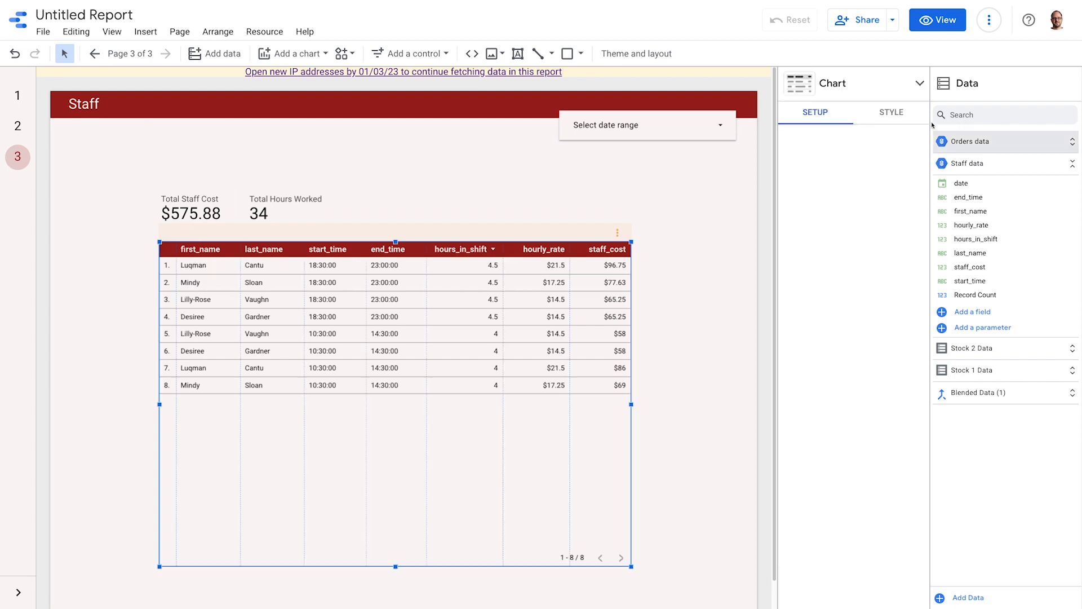
click(896, 112)
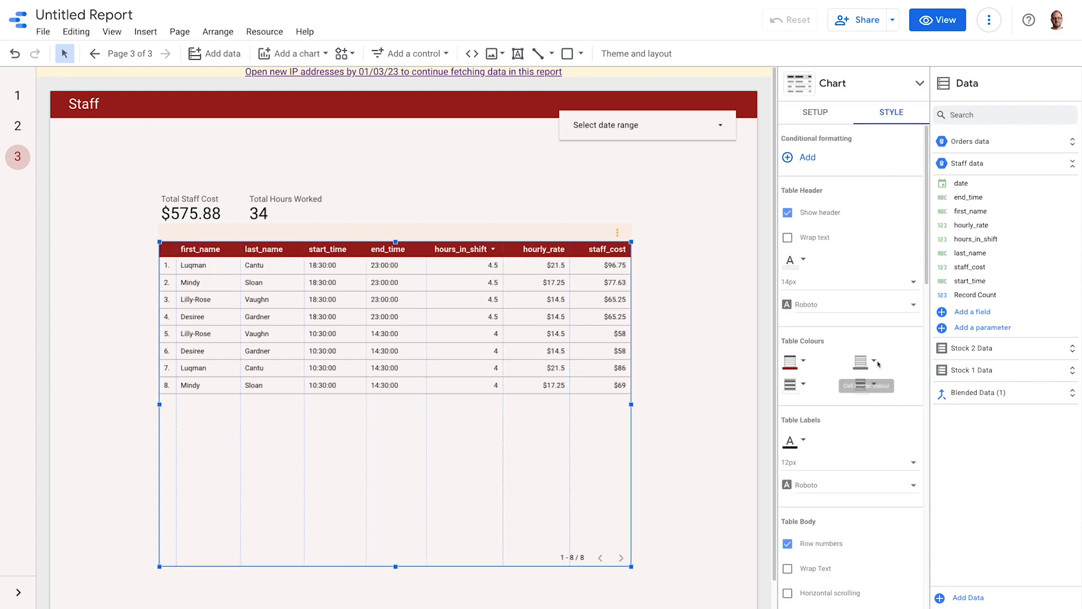
click(877, 363)
click(1002, 399)
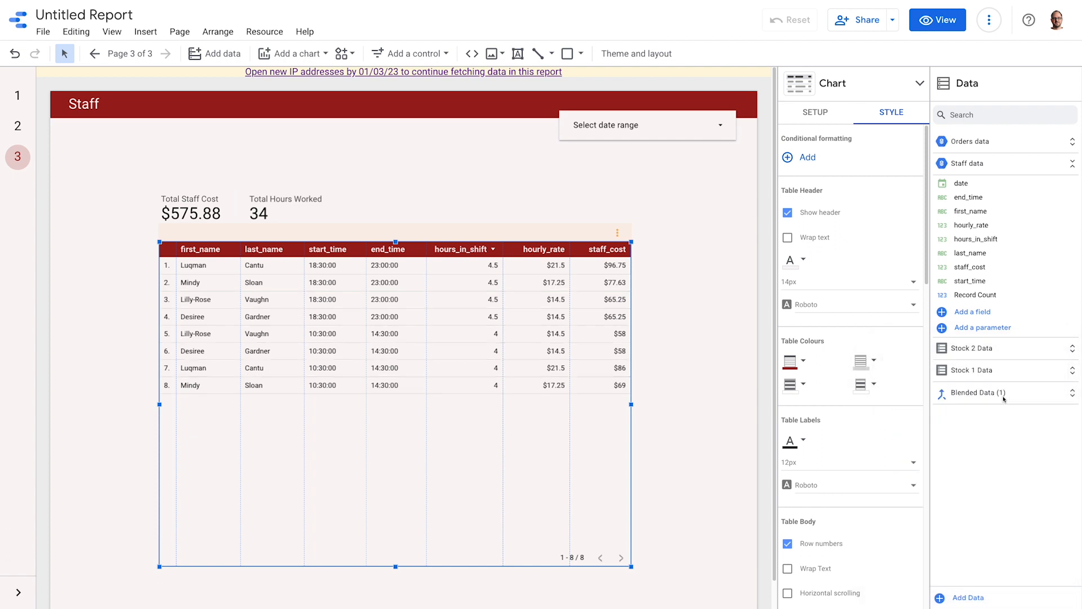
click(688, 330)
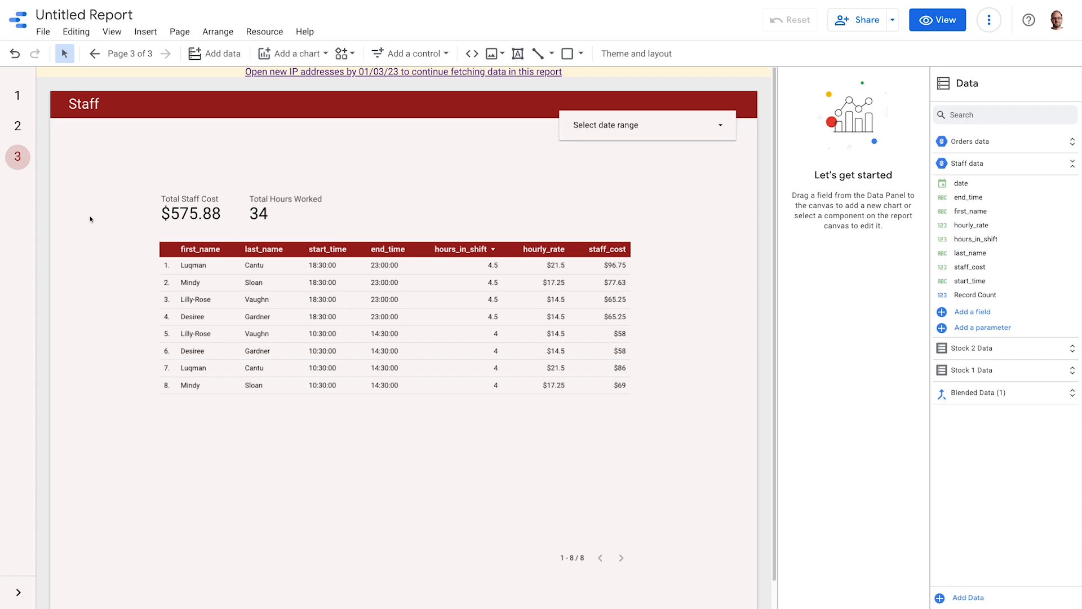
Show the X-axis title on the Orders page's line chart.
click(18, 127)
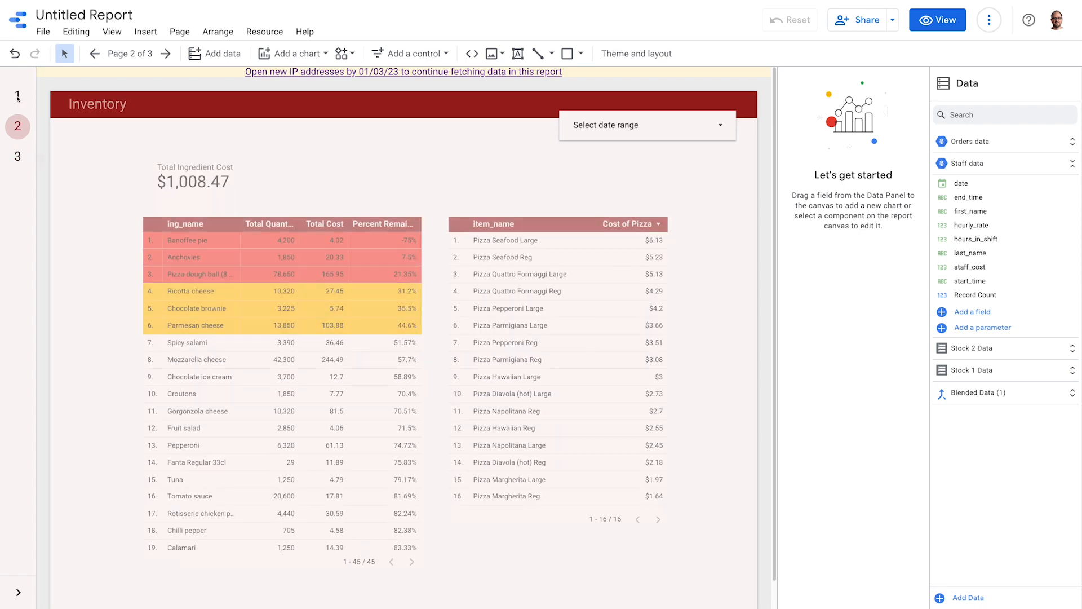
click(18, 96)
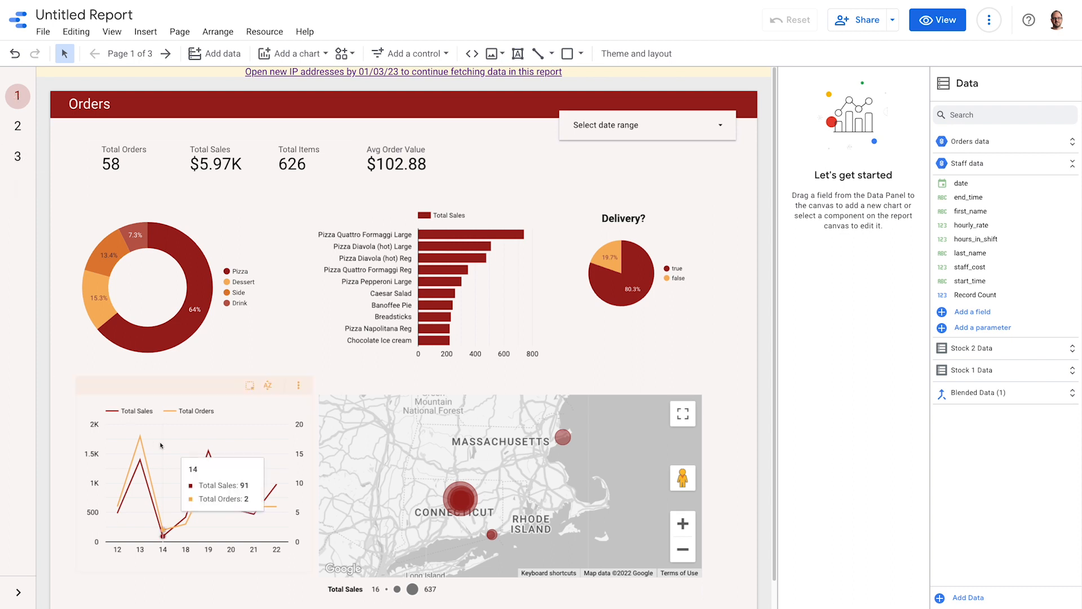
click(179, 448)
click(891, 113)
scroll(892, 233, down, 7)
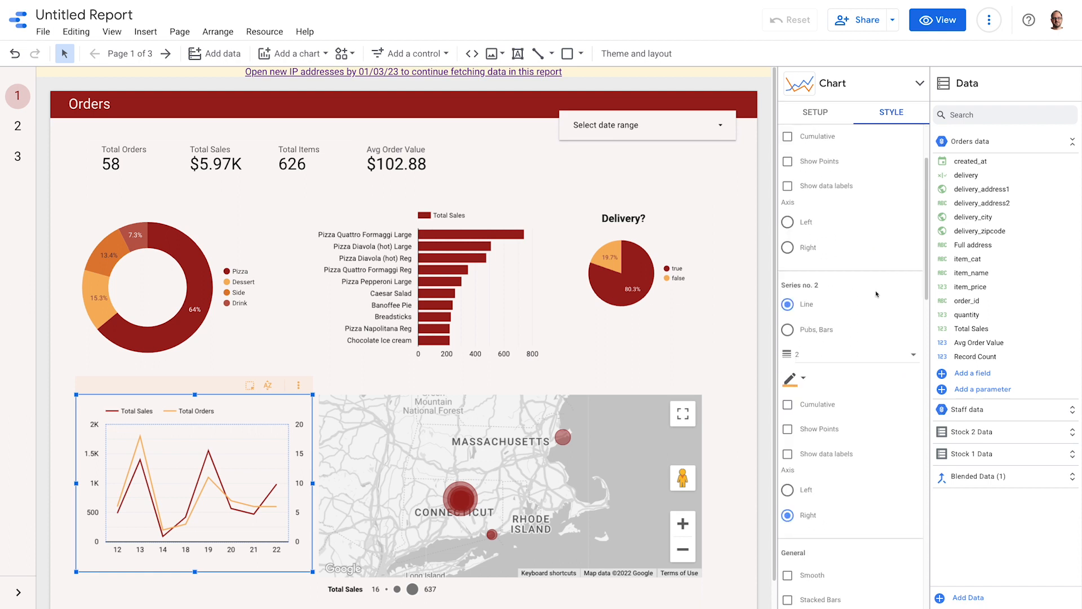
scroll(875, 293, down, 5)
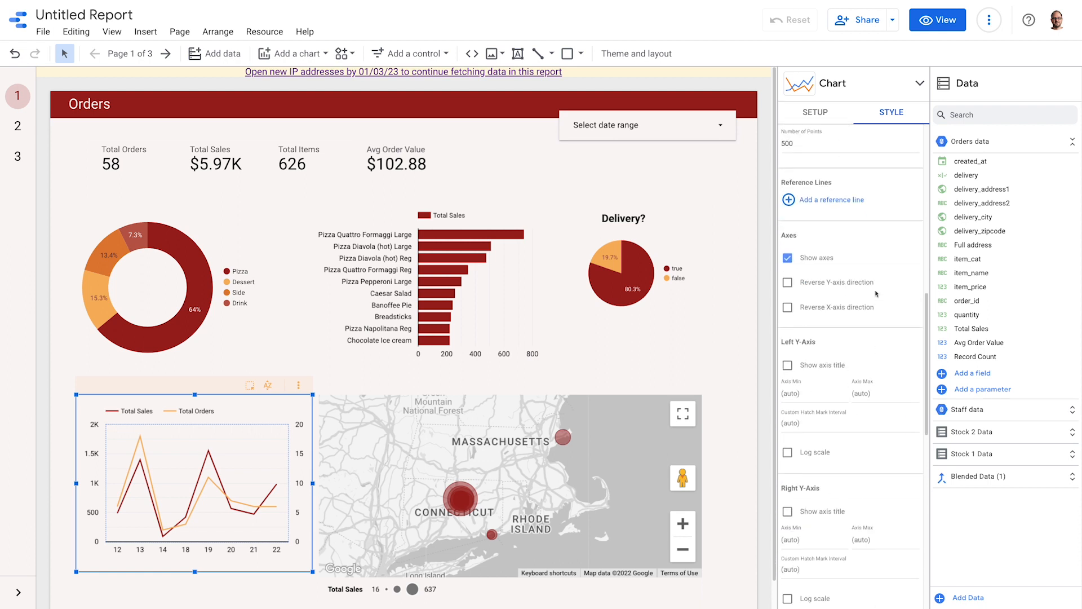
scroll(880, 270, down, 3)
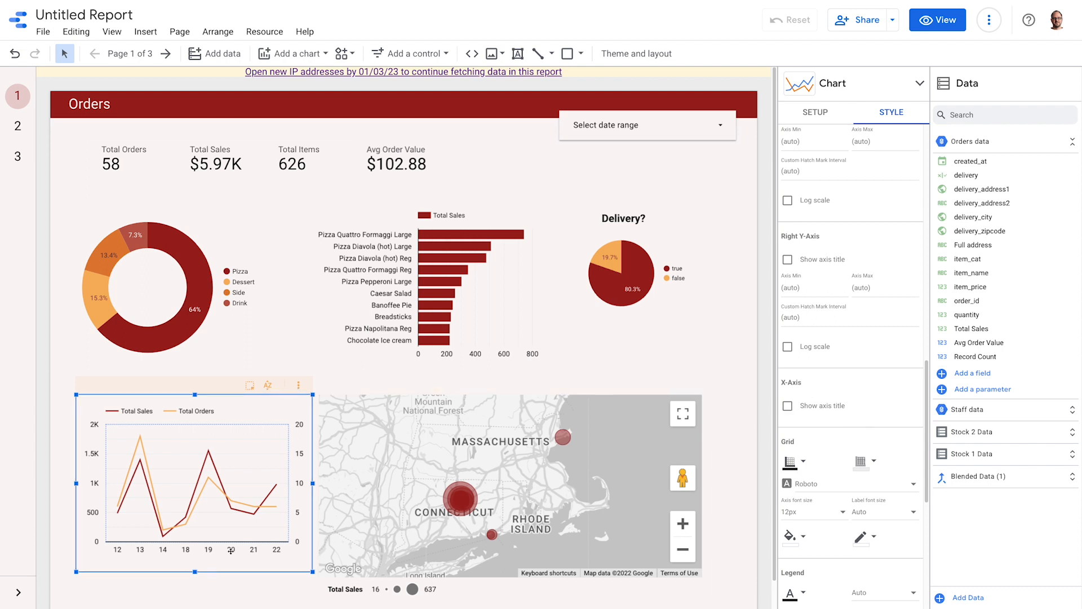
click(788, 406)
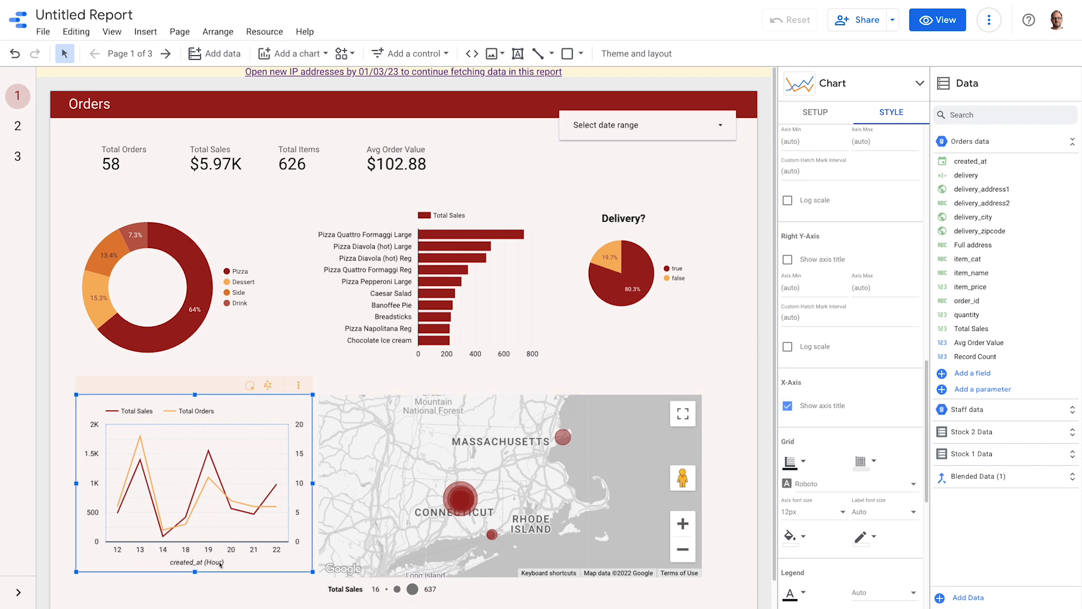
click(233, 591)
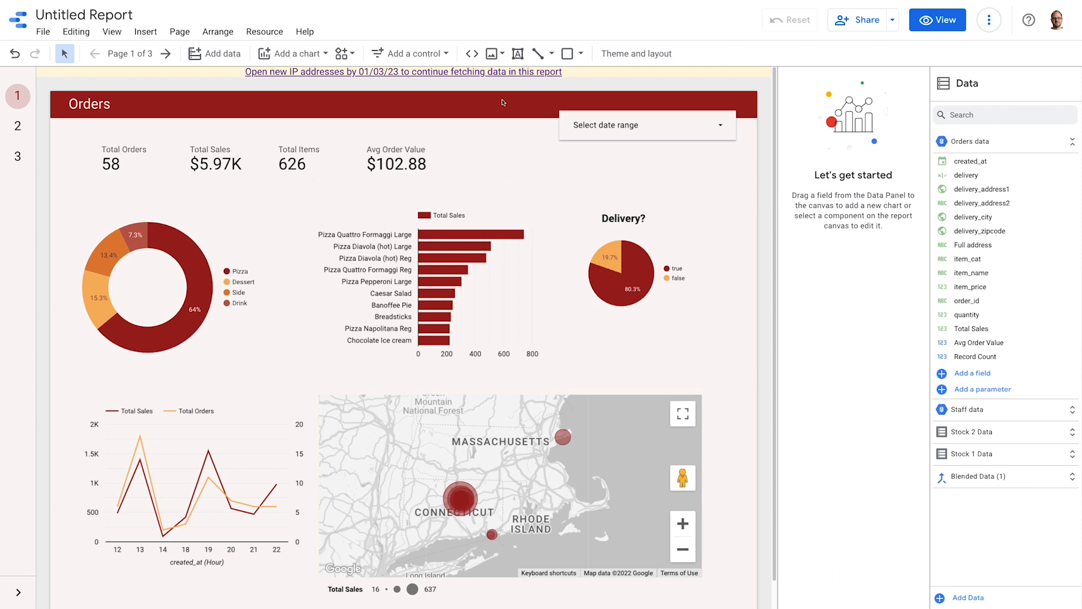
Add a text label reading Total Sales in the centre of the donut chart.
click(517, 54)
drag(123, 278, 183, 307)
text(Total Sales)
click(69, 358)
Review the Inventory and Staff pages and return to the Orders page.
click(17, 126)
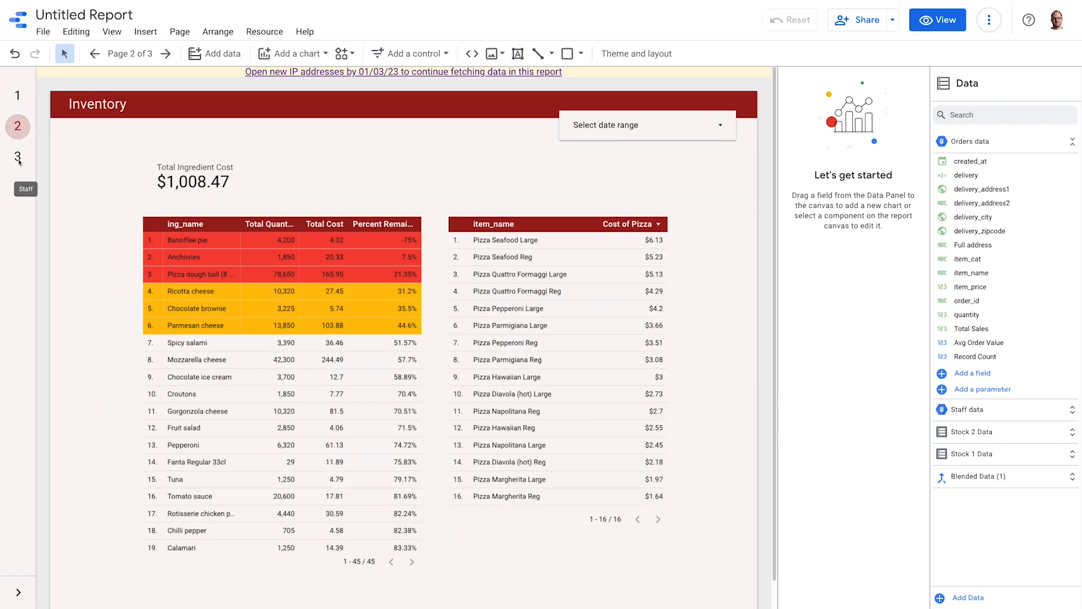
click(19, 159)
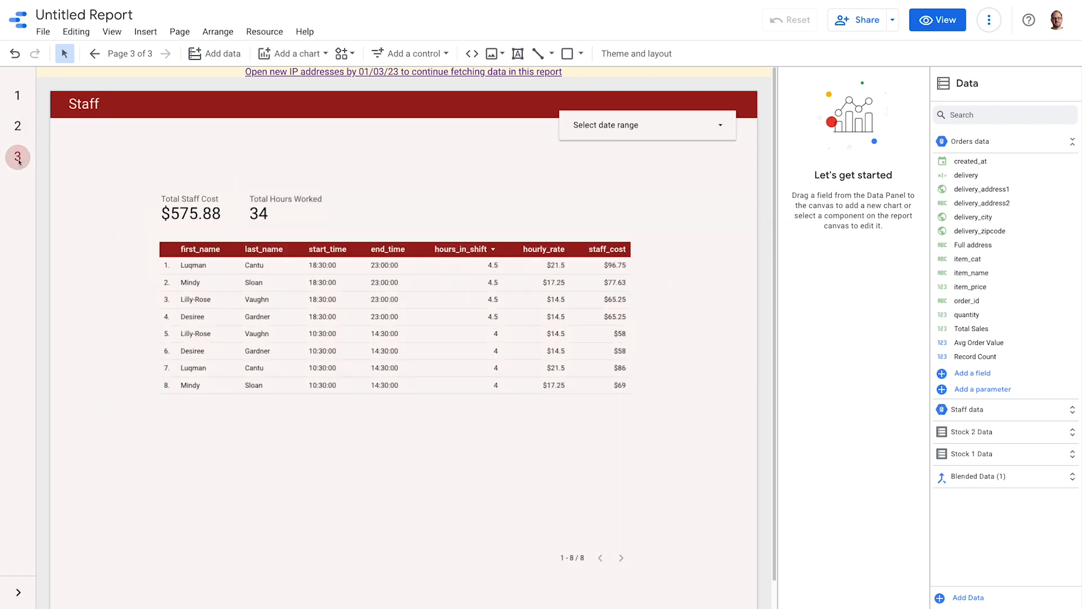
click(13, 99)
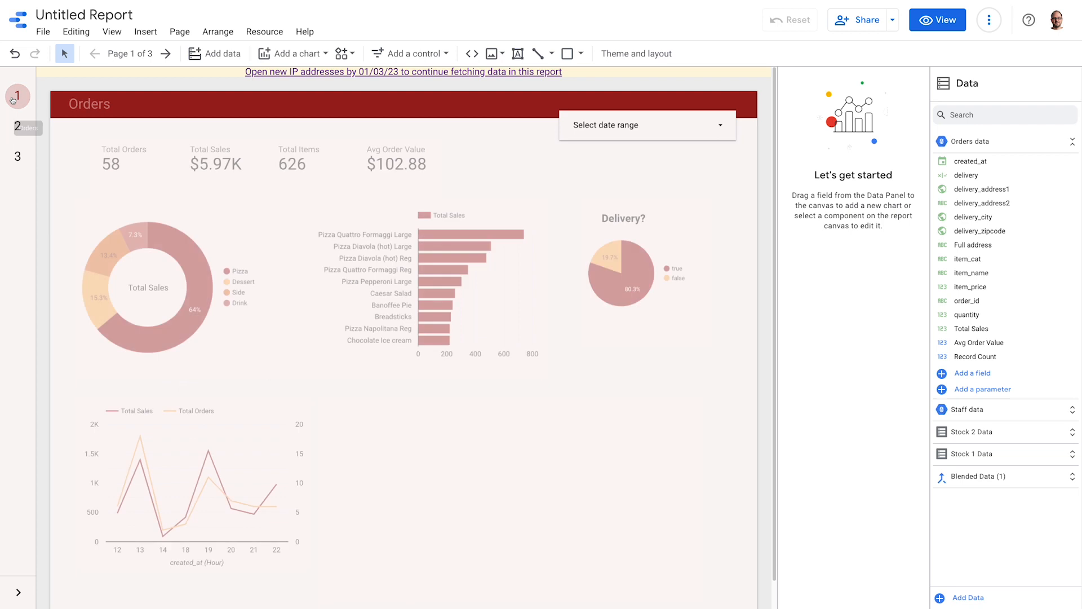